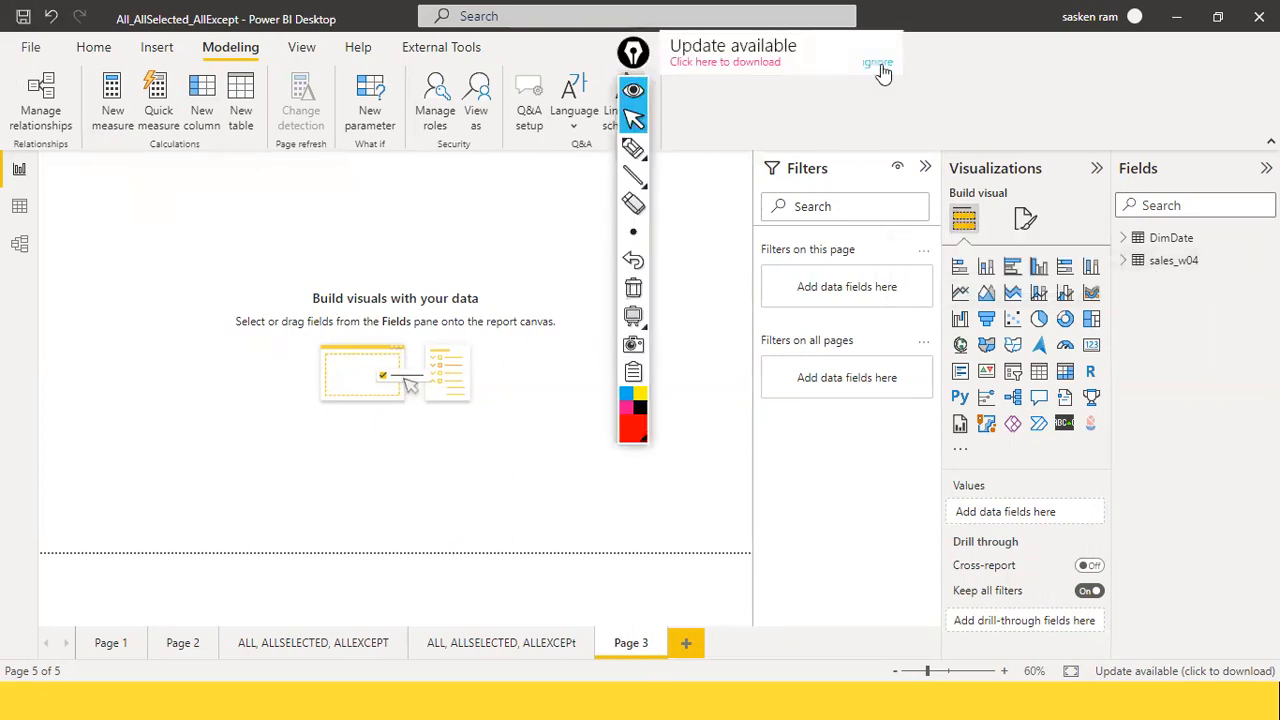
- Dismiss the update notice and look over the sales_w04 table's options and fields
left_click(878, 64)
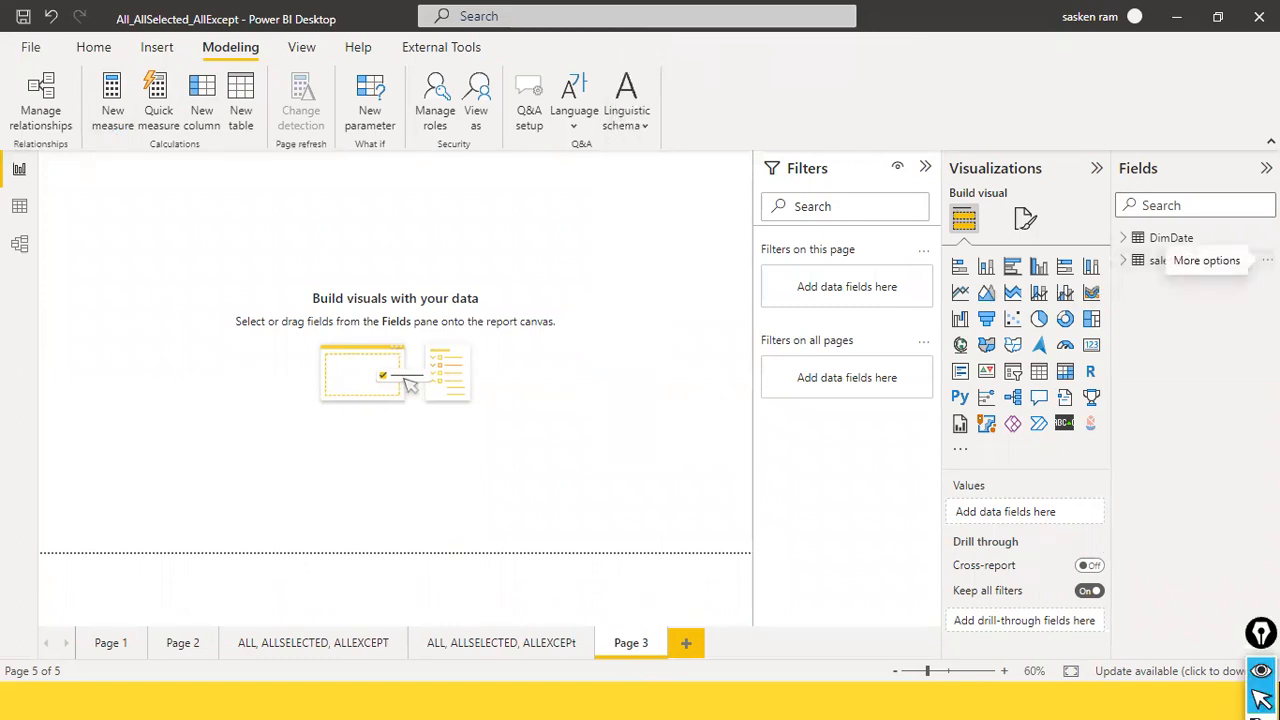
left_click(1266, 260)
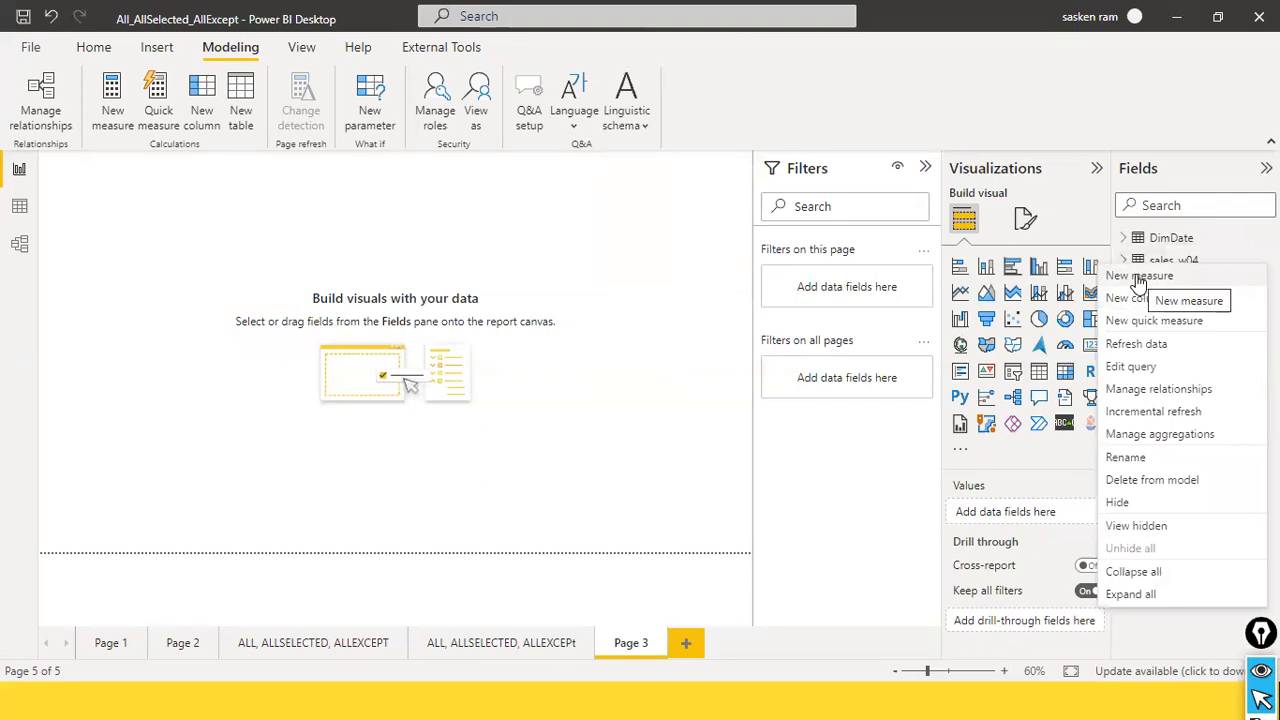
left_click(680, 263)
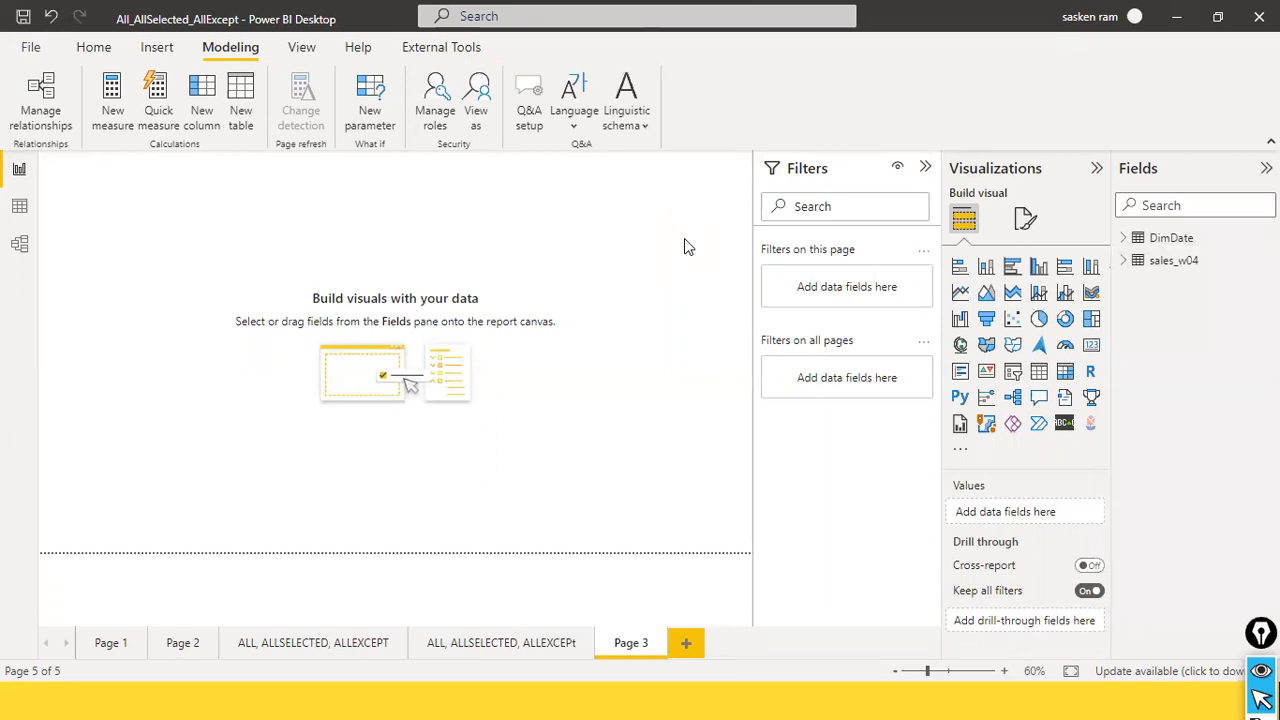
left_click(1123, 262)
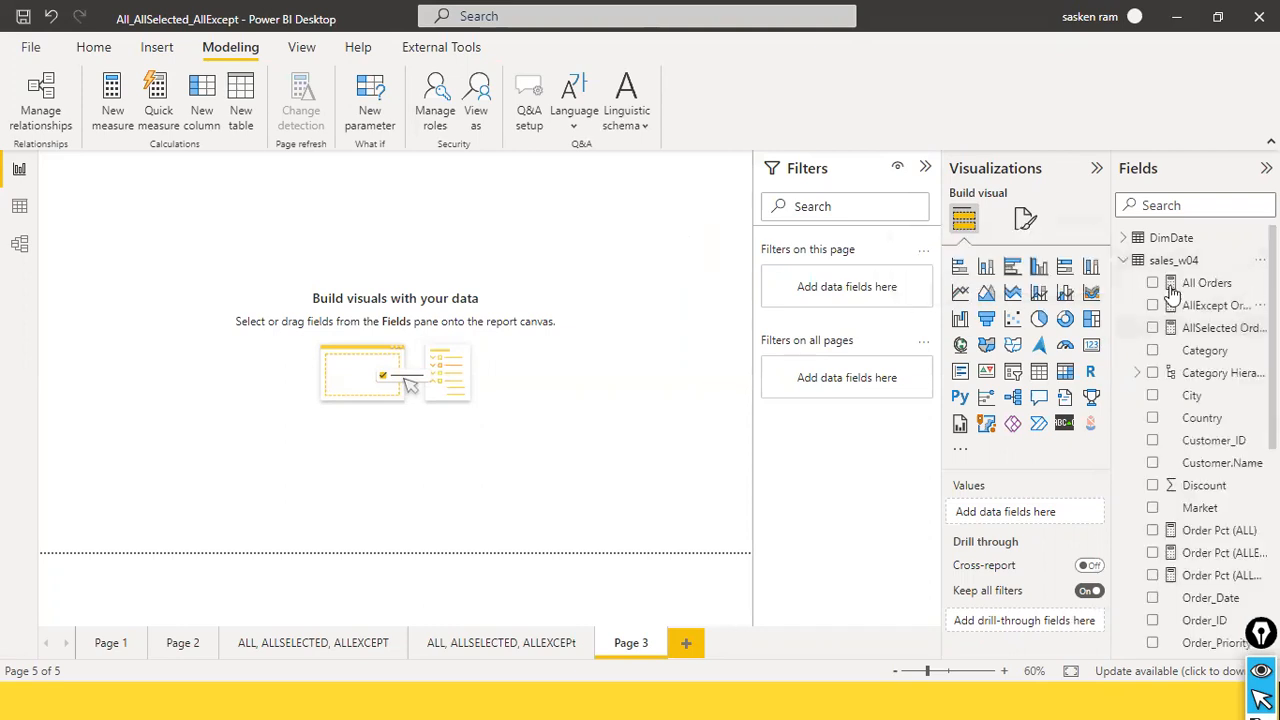
left_click(1123, 261)
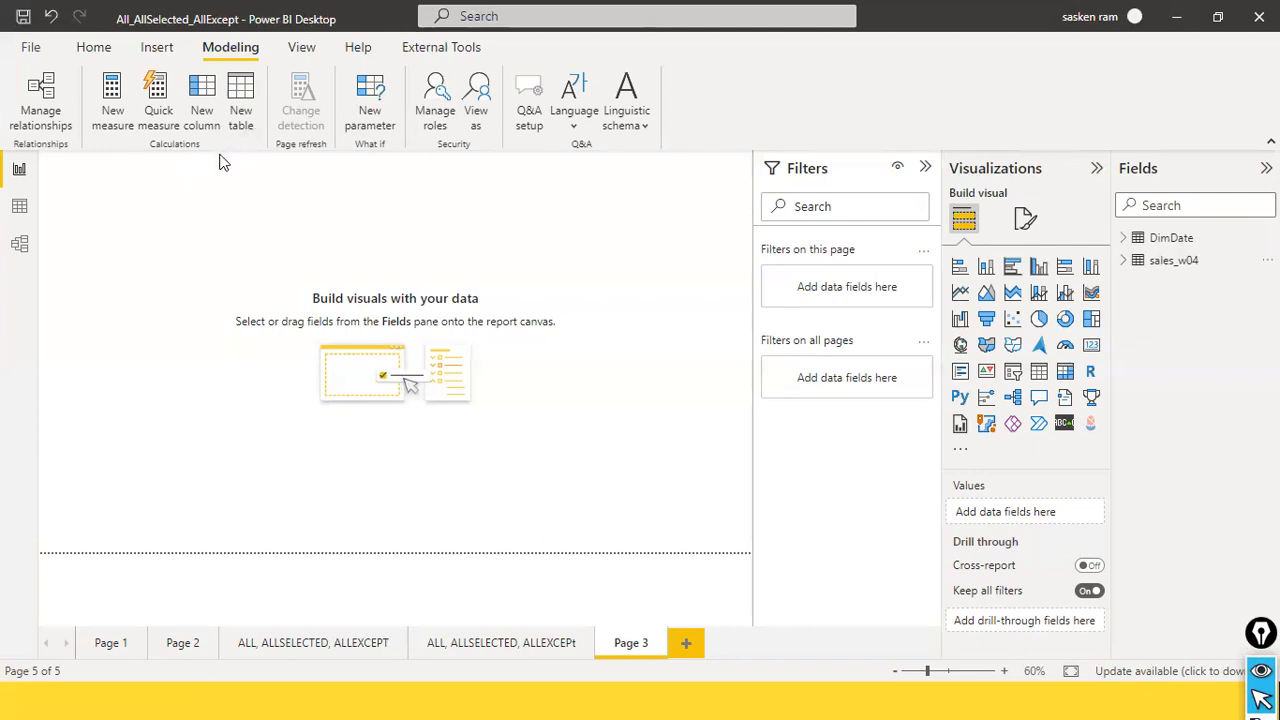
- Start a new measure and name it Total Sales
left_click(129, 131)
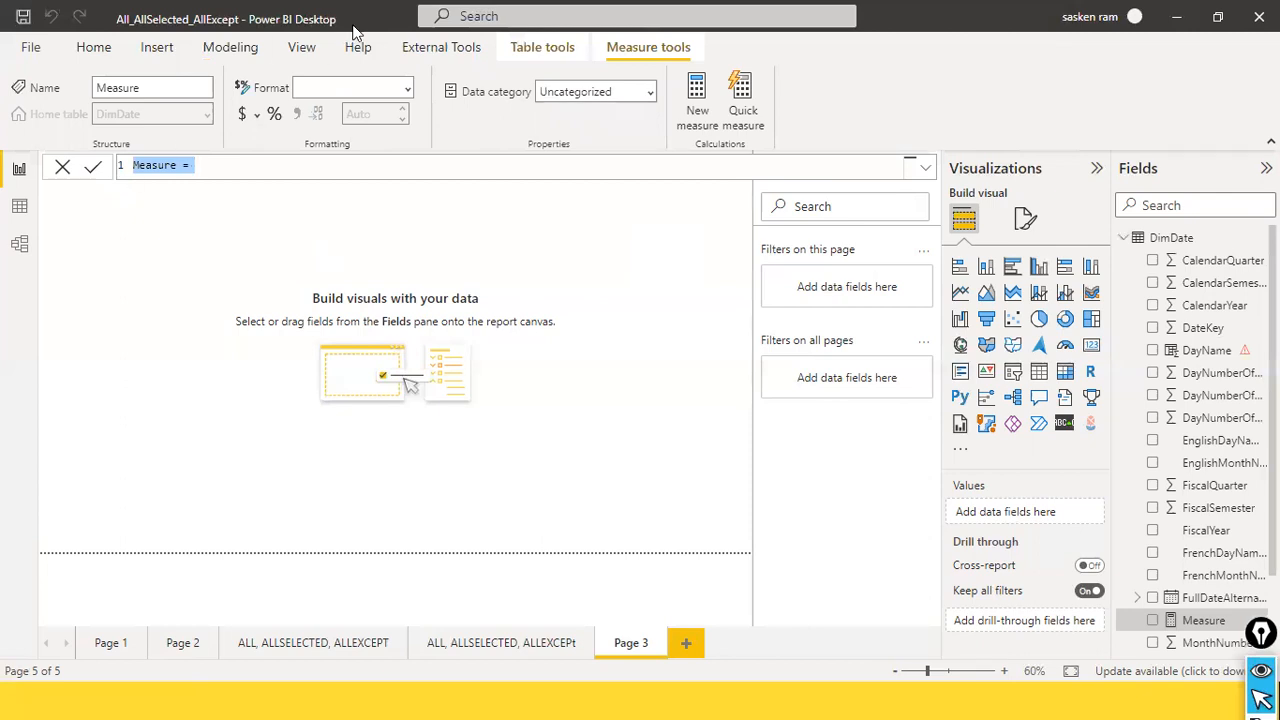
type("tTac")
key("BackSpace")
key("BackSpace")
key("BackSpace")
key("BackSpace")
type("To")
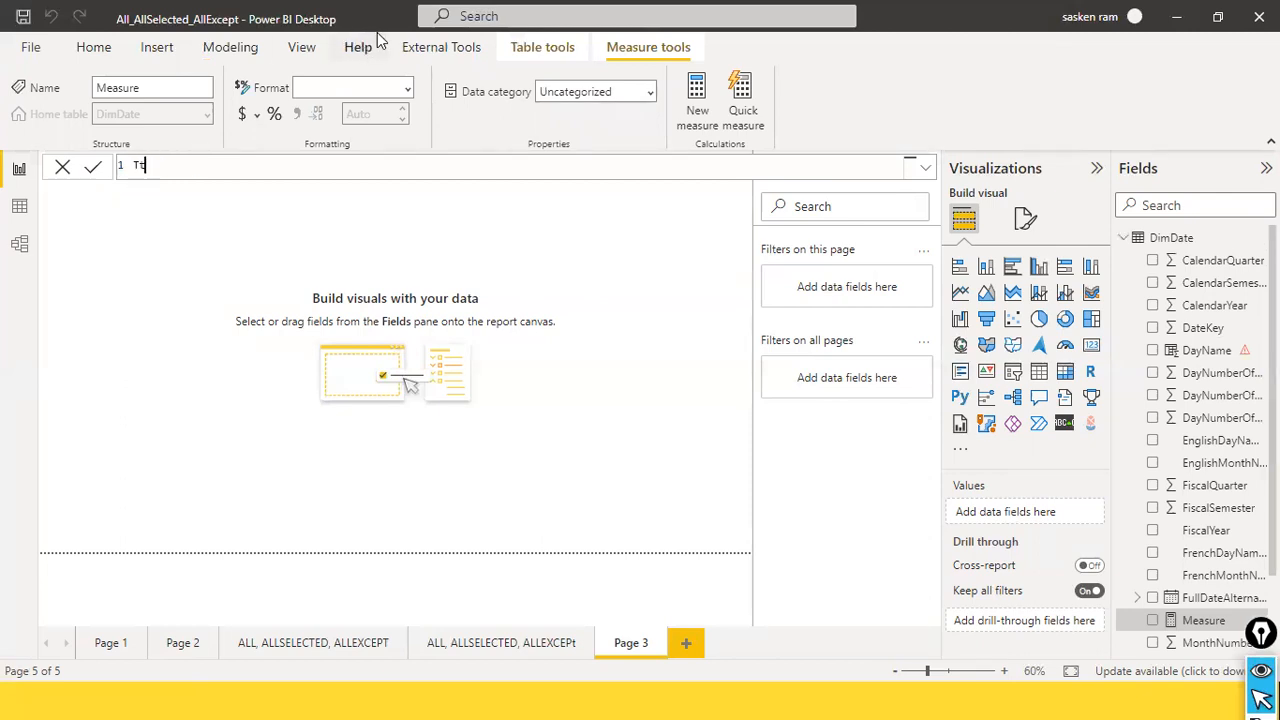
type("tal Sales = s")
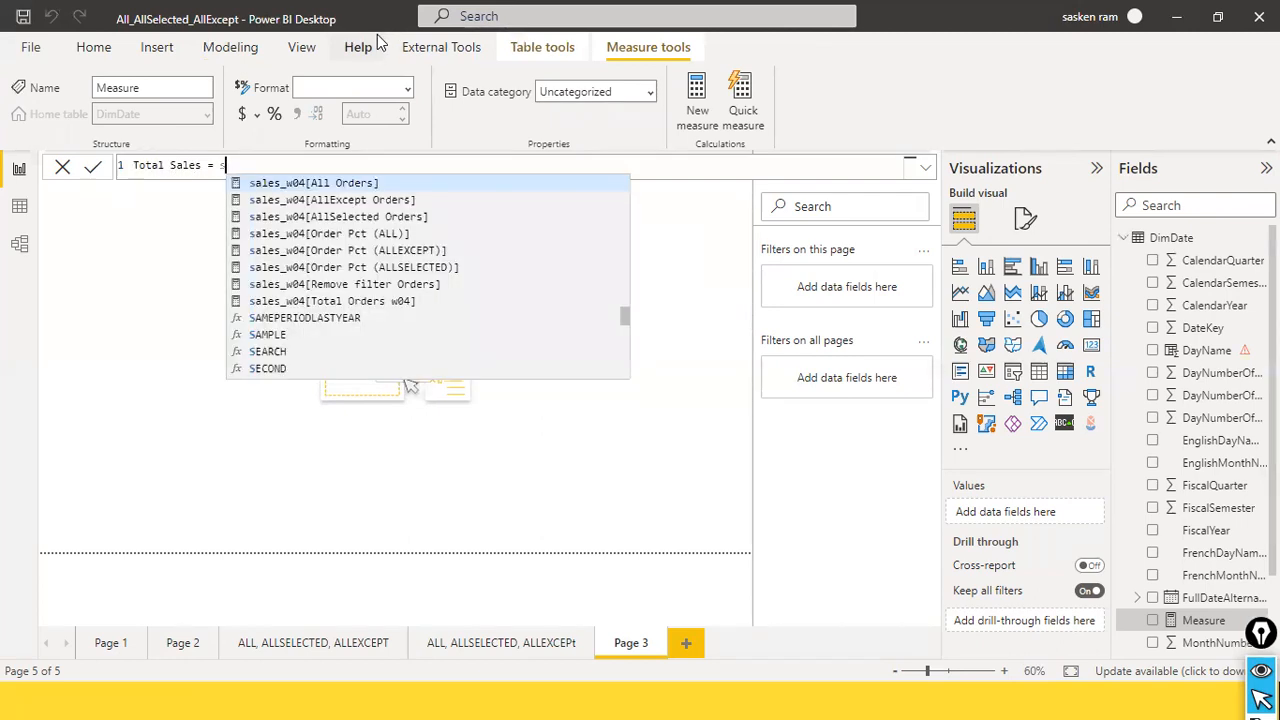
- Define the Total Sales measure as sum(sales_w04[Sales]), commit it and close the formula editor
type("um(")
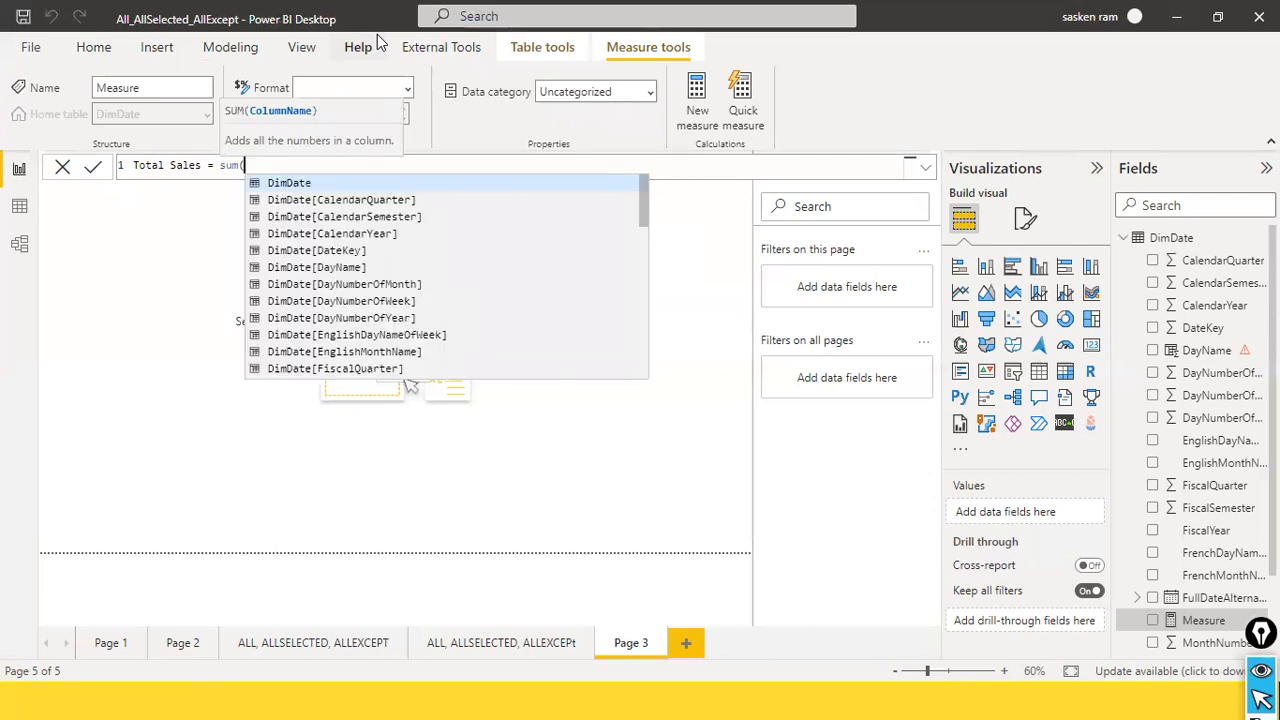
type("sales")
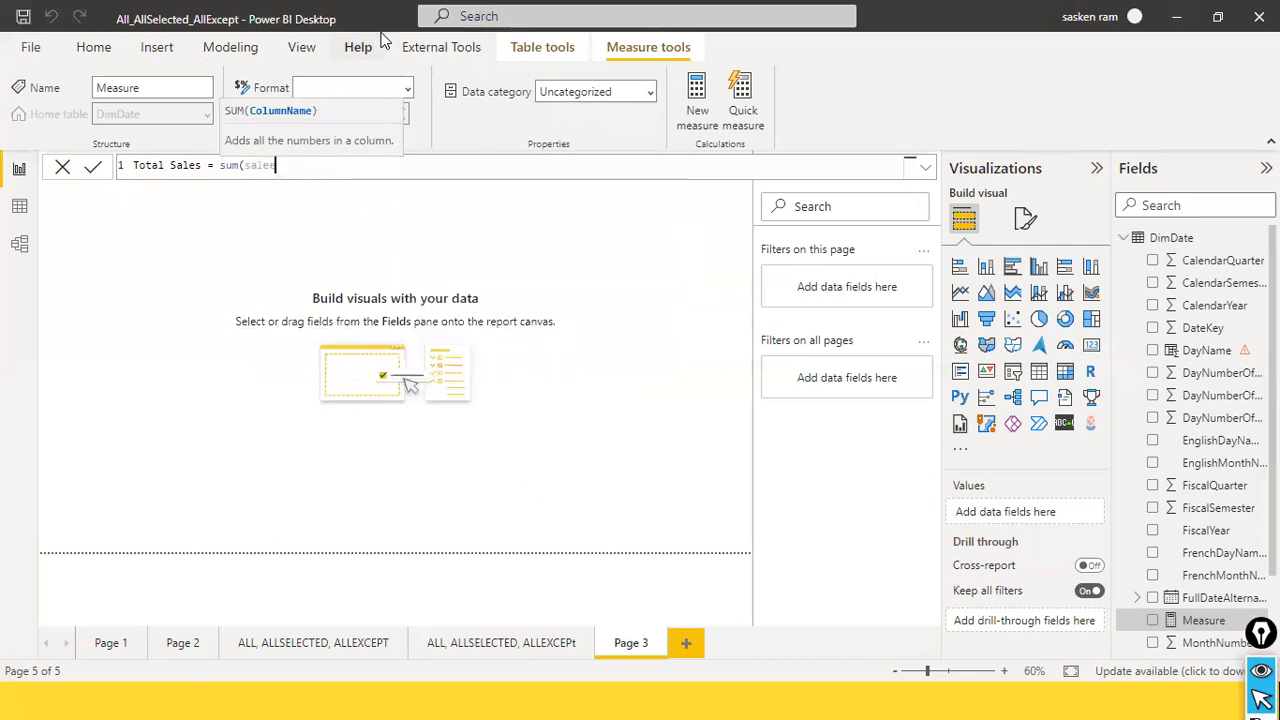
key("Down")
key("Down")
key("Down")
key("Down")
key("Down")
key("Down")
key("Down")
key("Down")
key("Down")
key("Down")
key("Down")
key("Down")
key("Down")
key("Down")
key("Down")
key("Down")
key("Down")
key("Down")
key("Down")
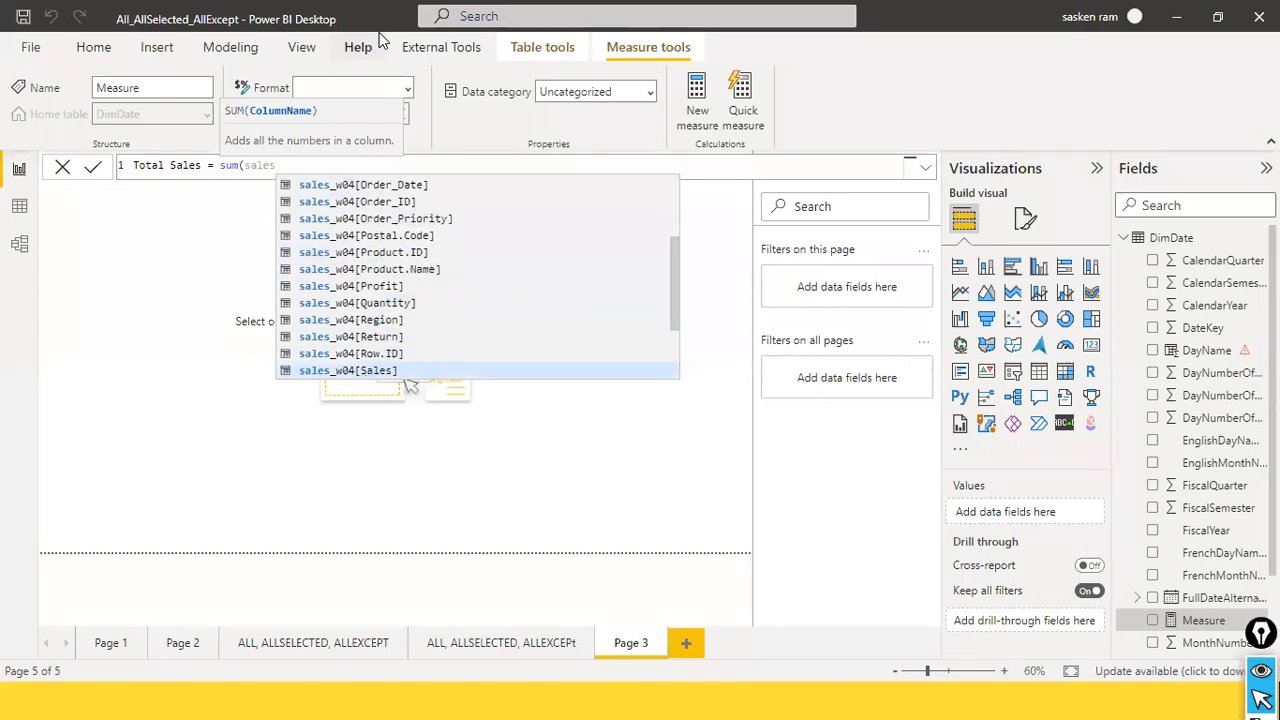
key("Tab")
type(")")
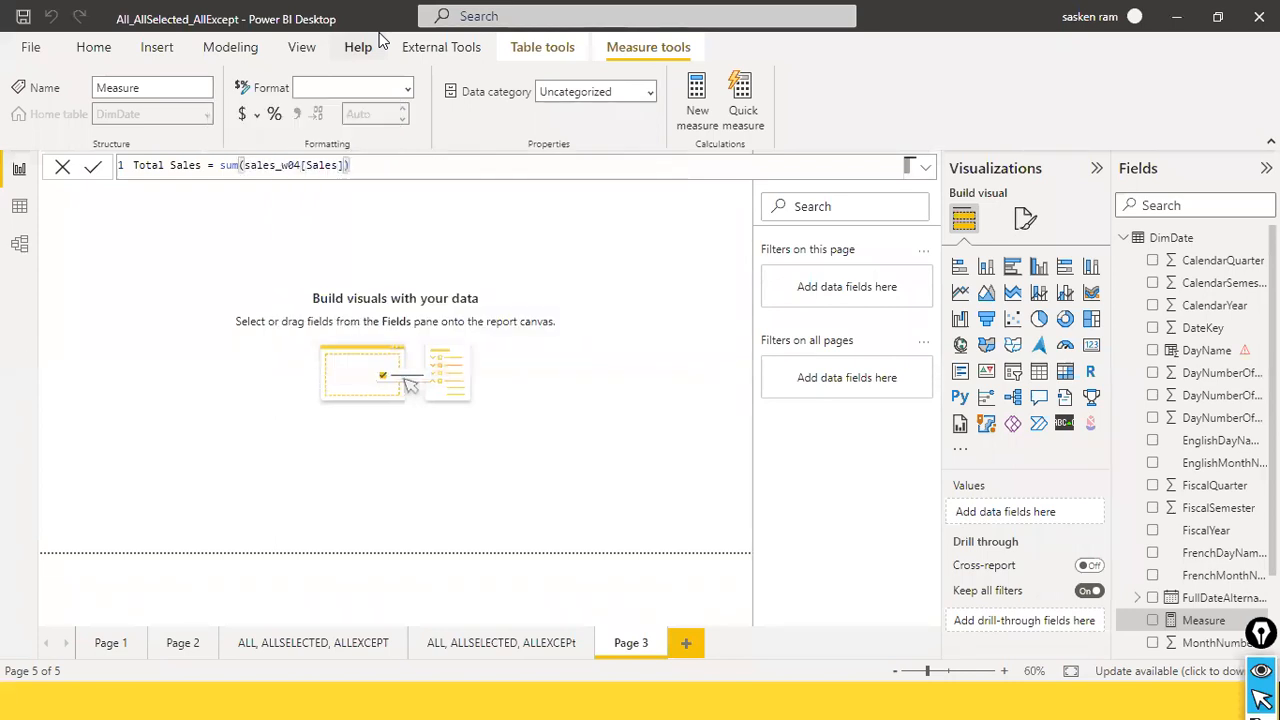
key("Return")
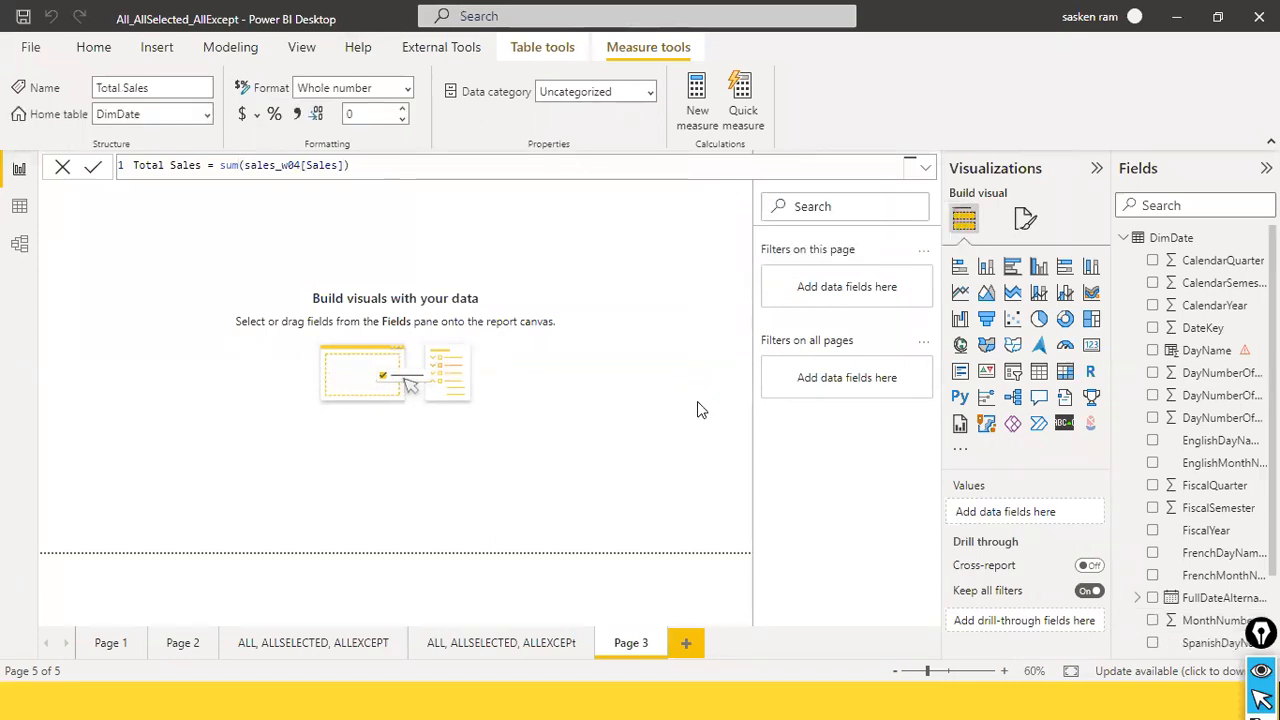
left_click(63, 168)
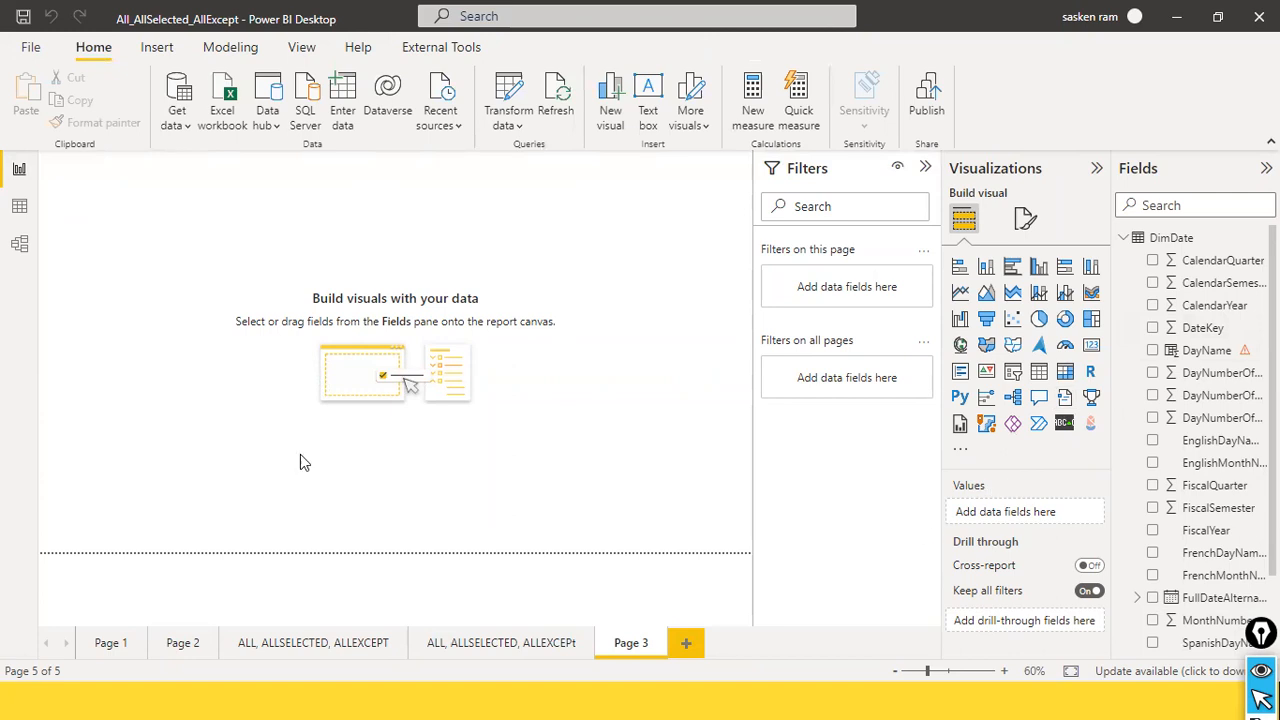
- Place a table visual on Page 3 and add the Total Sales measure to it
left_click(1039, 371)
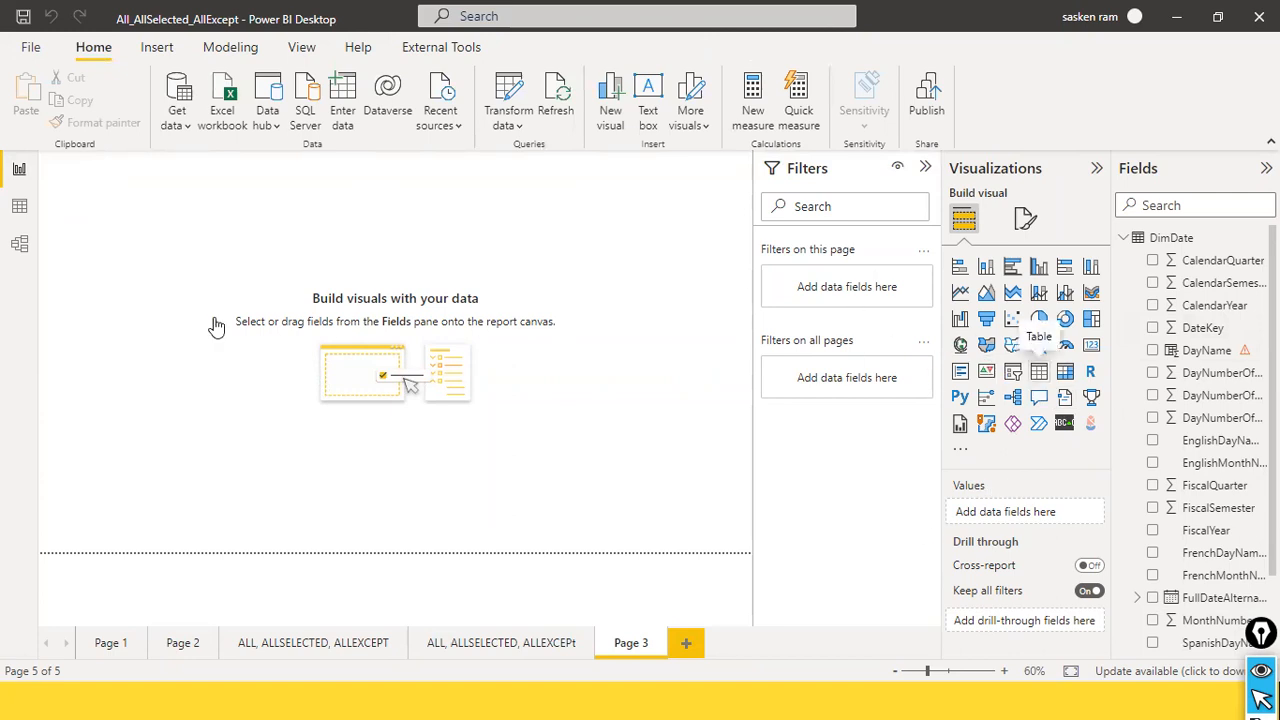
left_click_drag(135, 266, 182, 436)
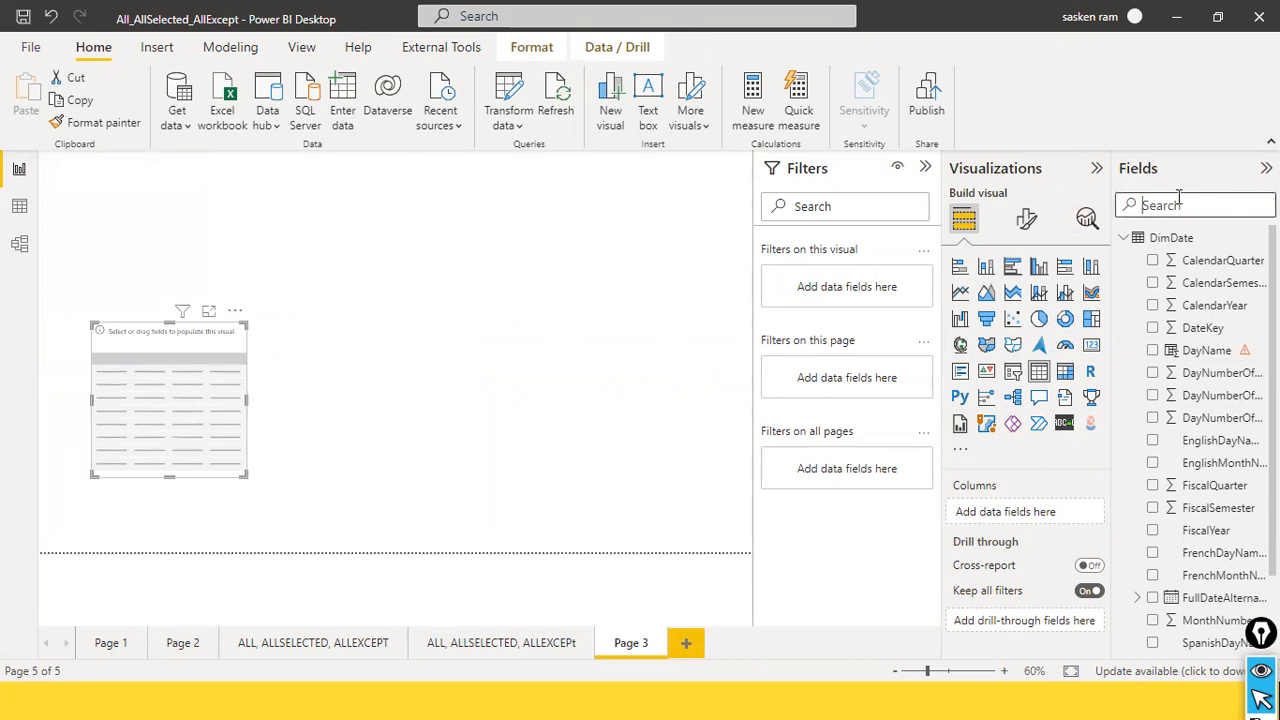
type("total")
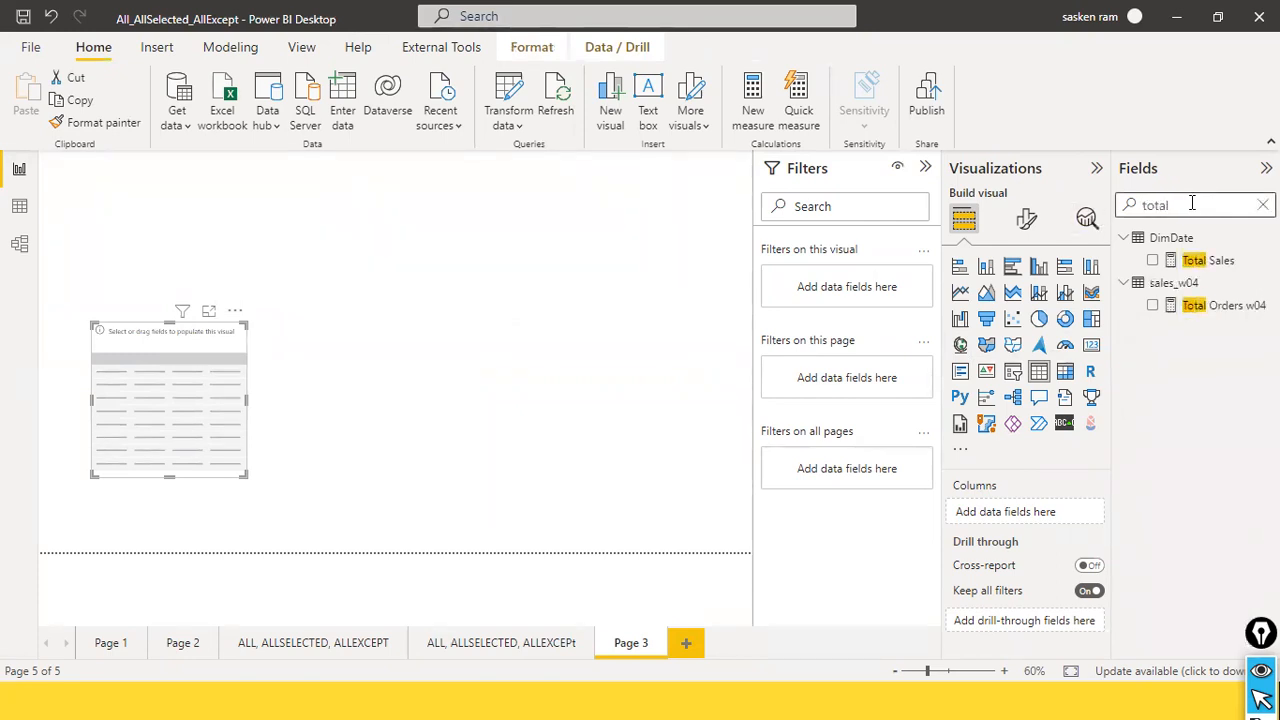
left_click_drag(1212, 262, 197, 413)
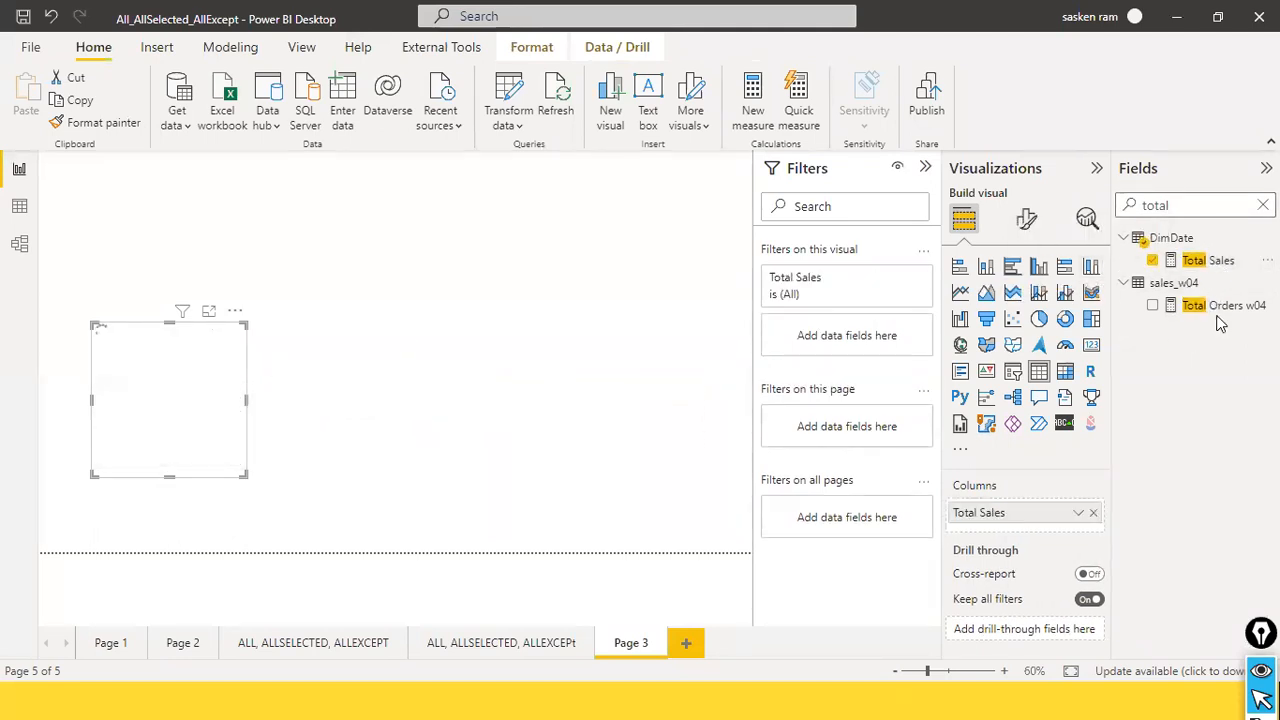
- Check the formula of the Total Orders w04 measure and browse the fields of the DimDate and sales_w04 tables
left_click(1220, 307)
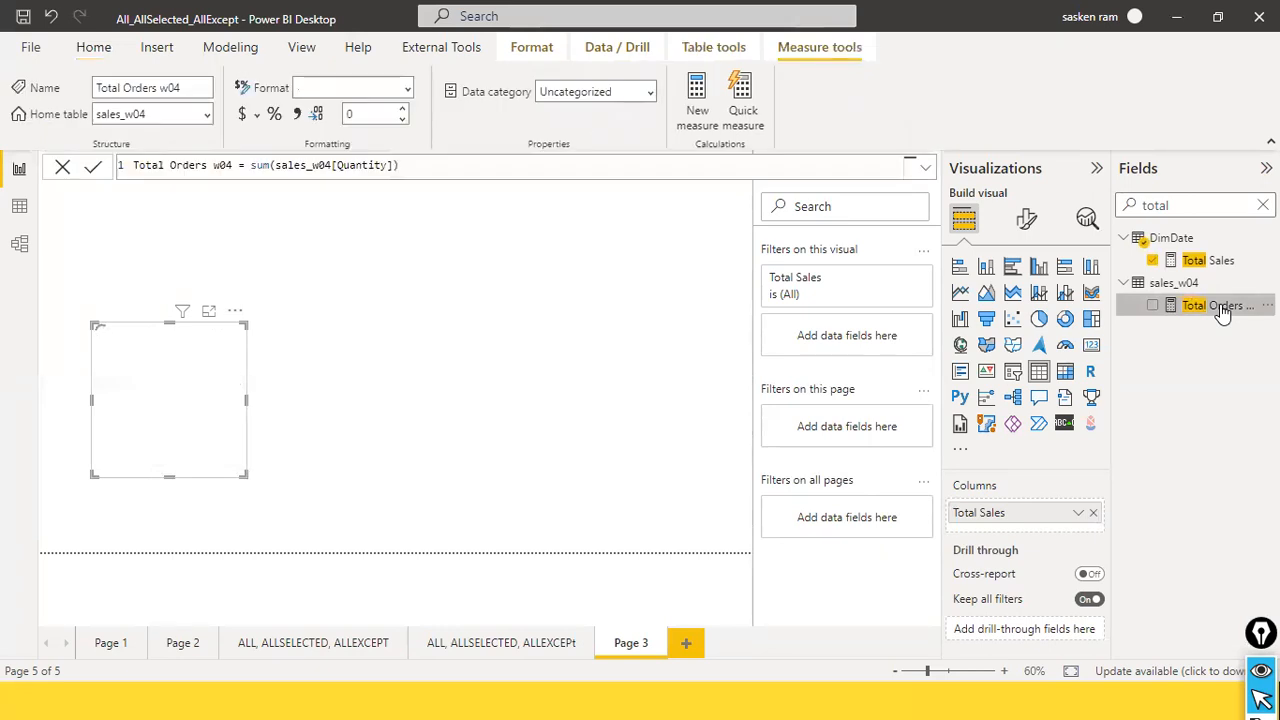
left_click(67, 172)
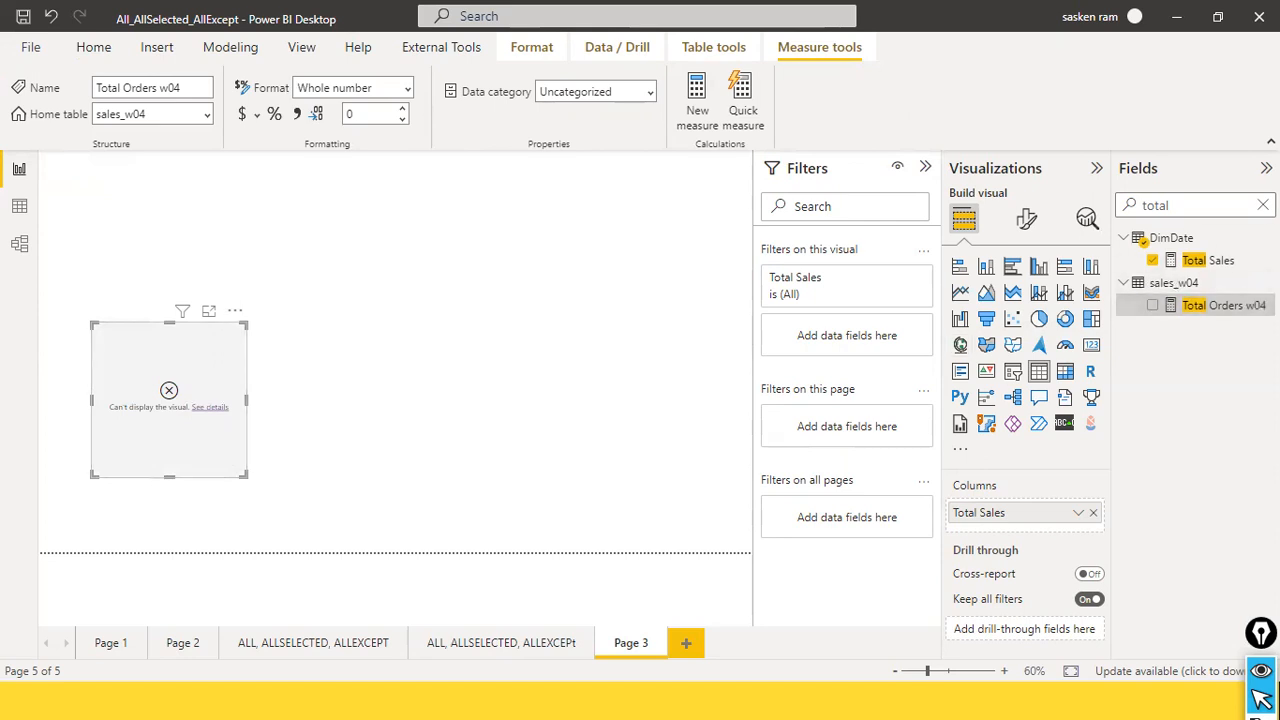
left_click(1263, 205)
scroll(1181, 391, "down", 2)
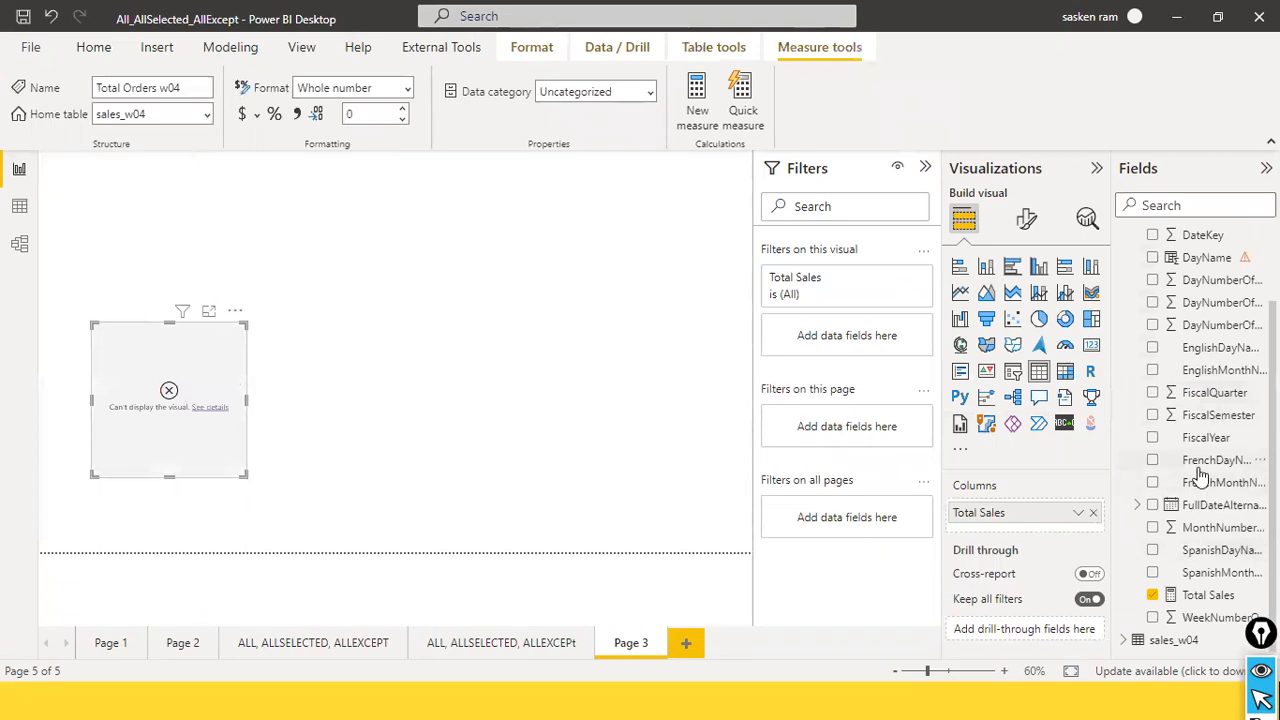
scroll(1200, 474, "up", 2)
scroll(1180, 395, "down", 2)
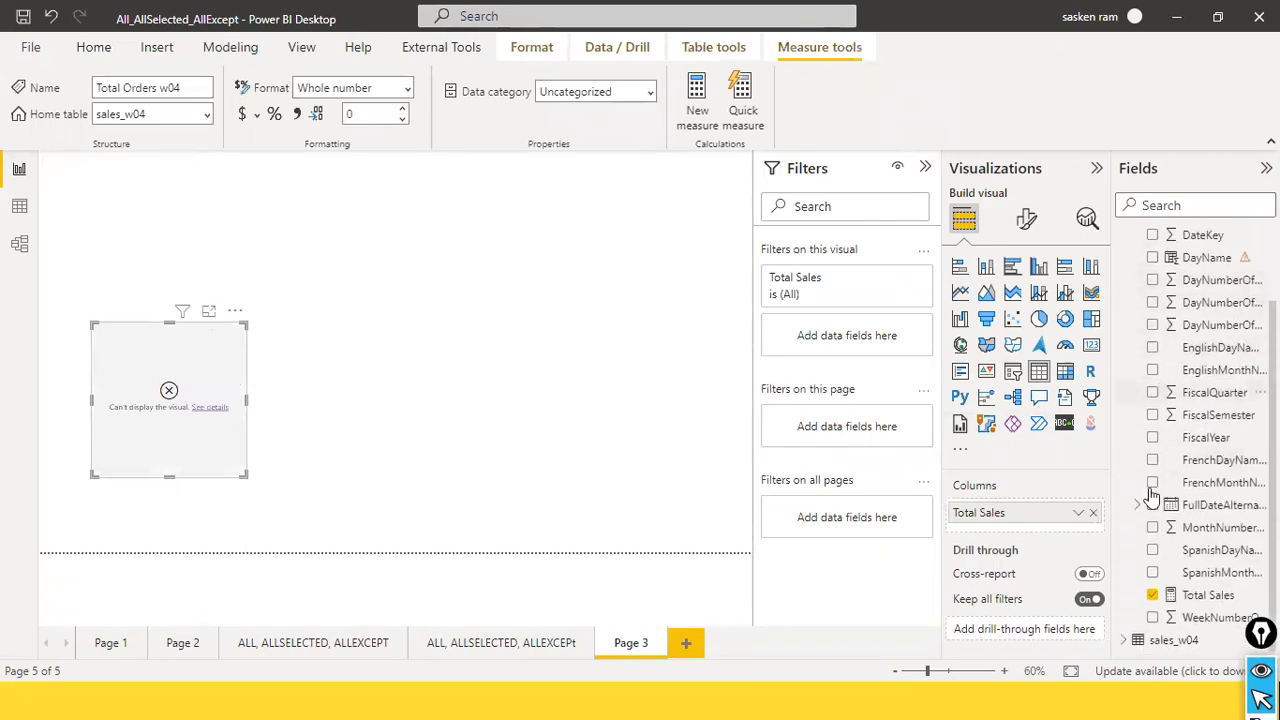
left_click(1124, 640)
scroll(1210, 474, "down", 6)
scroll(1210, 474, "down", 5)
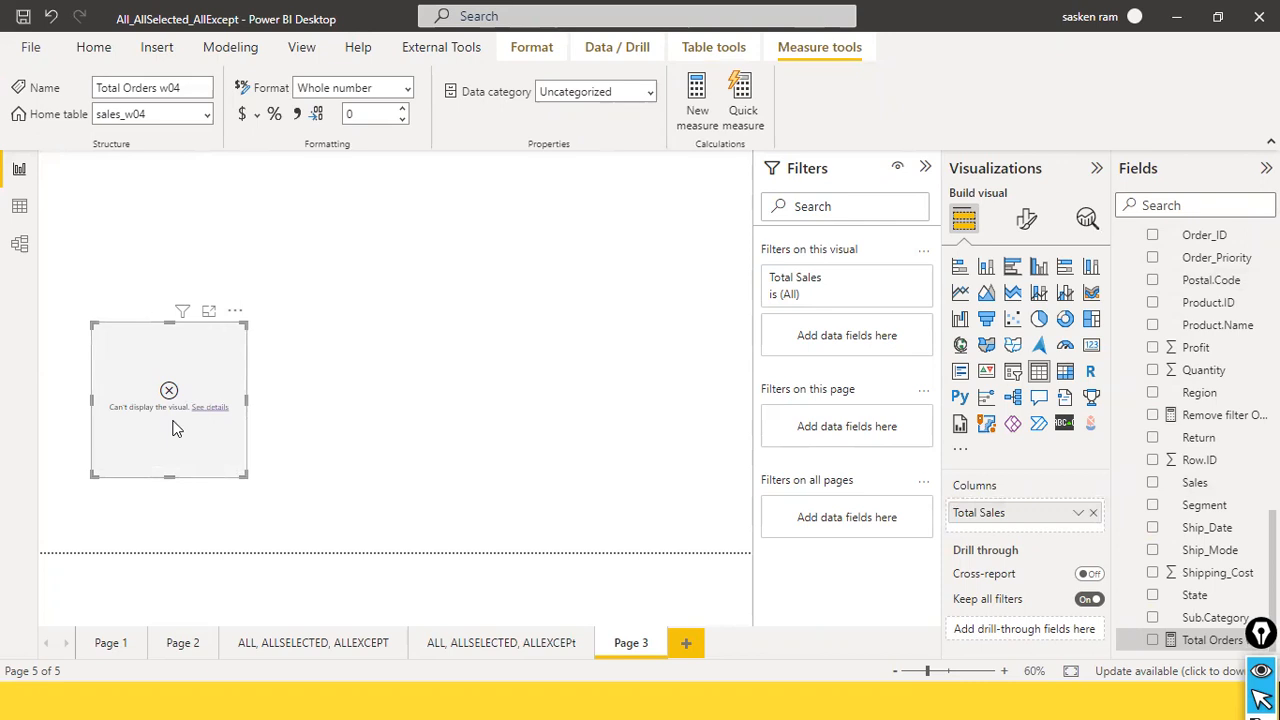
- Search the fields for "total" and open the Total Sales measure to inspect its name and equals sign
left_click(1214, 207)
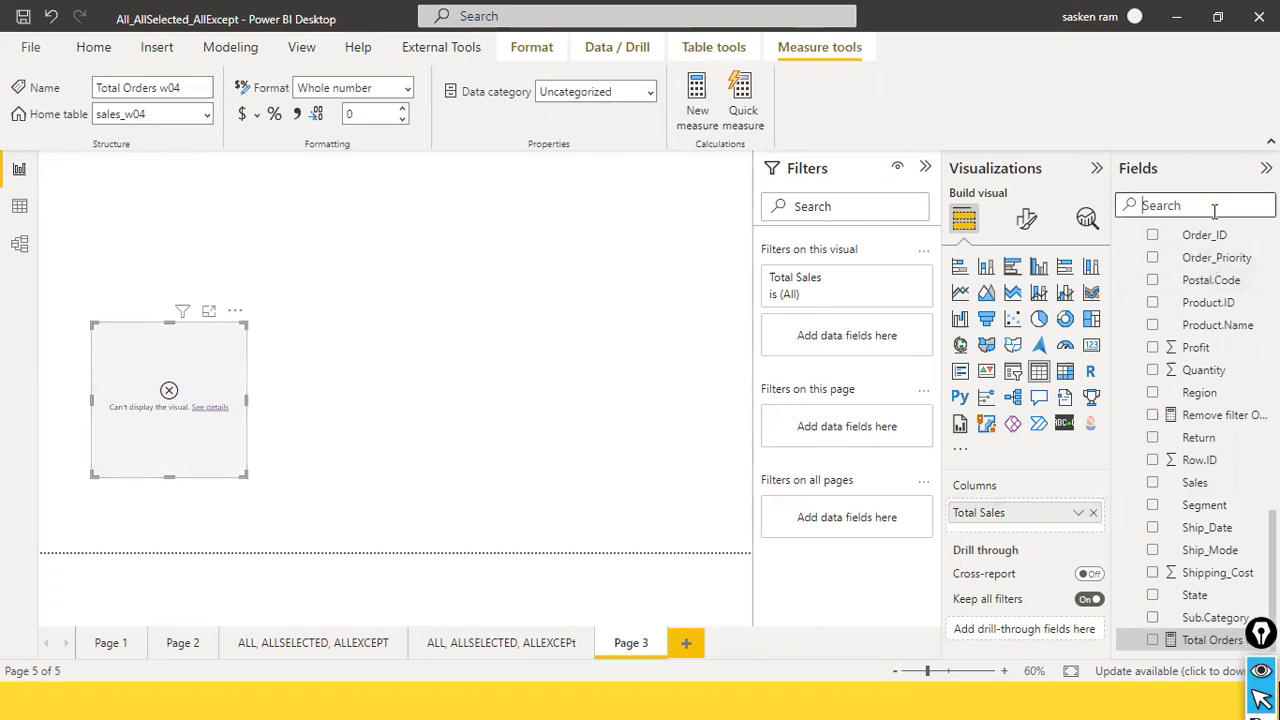
type("total")
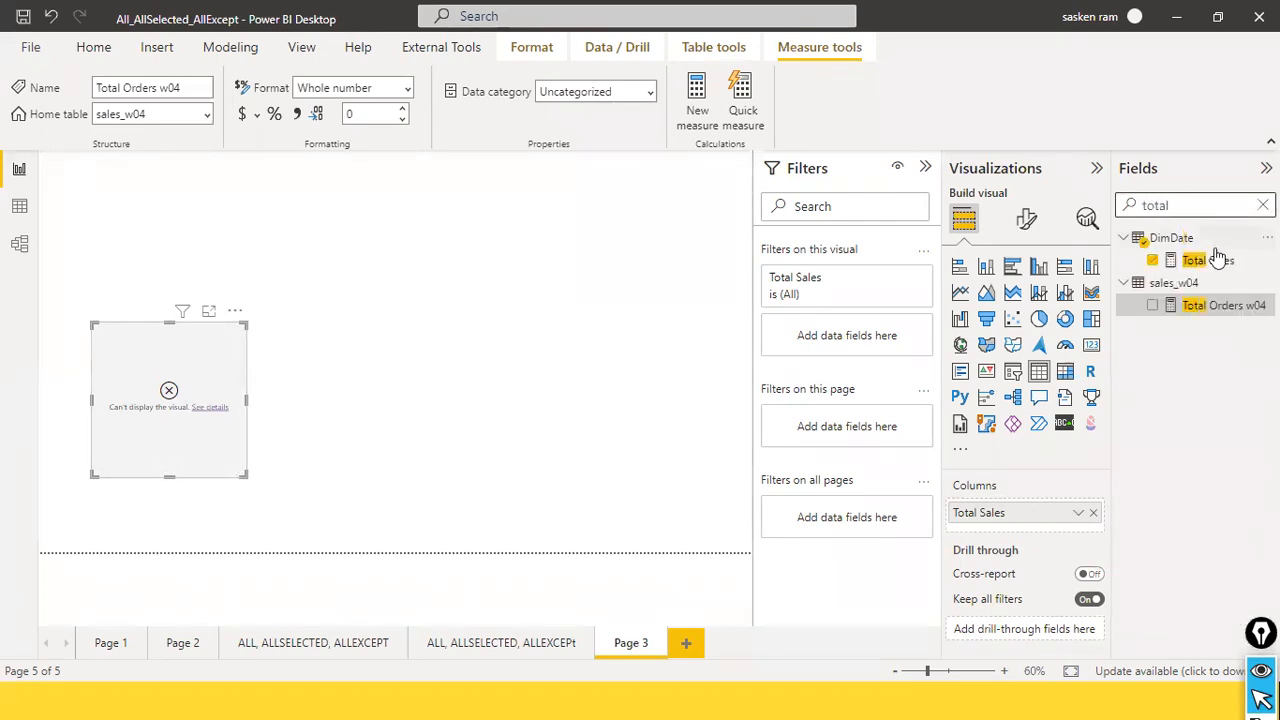
left_click(1177, 262)
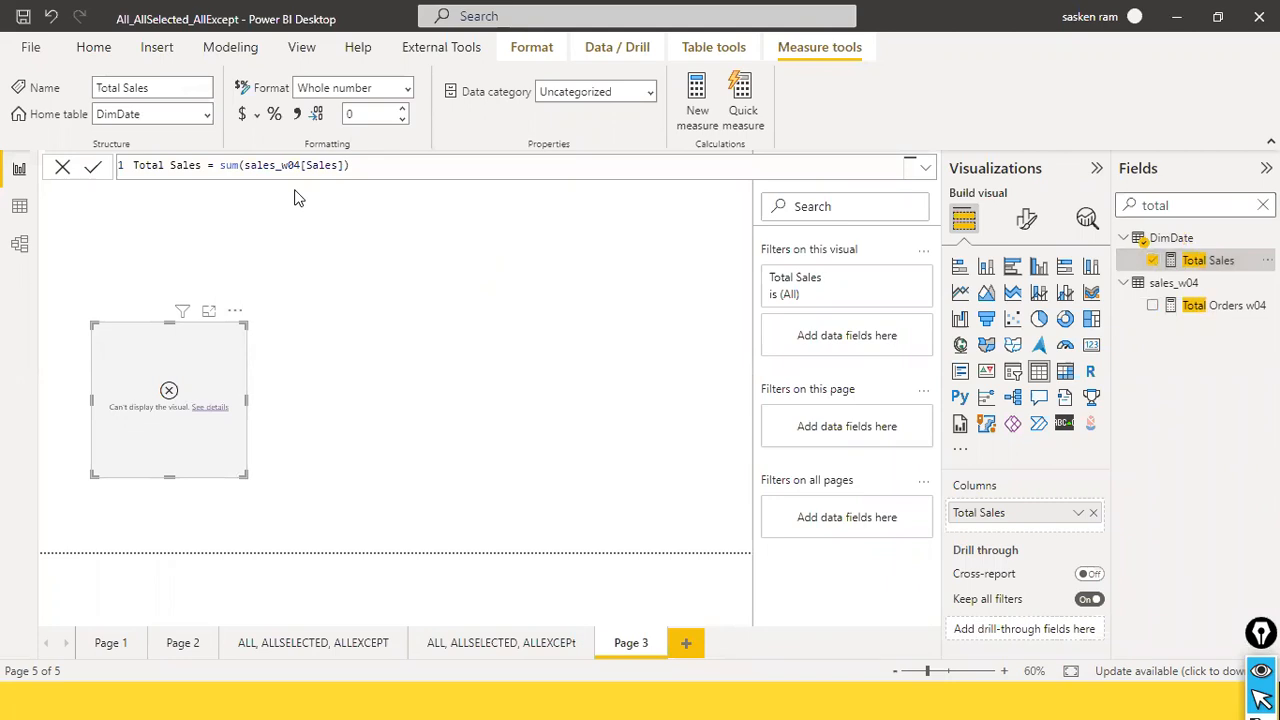
mouse_move(208, 167)
left_mouse_down()
mouse_move(228, 174)
mouse_move(212, 169)
left_mouse_up()
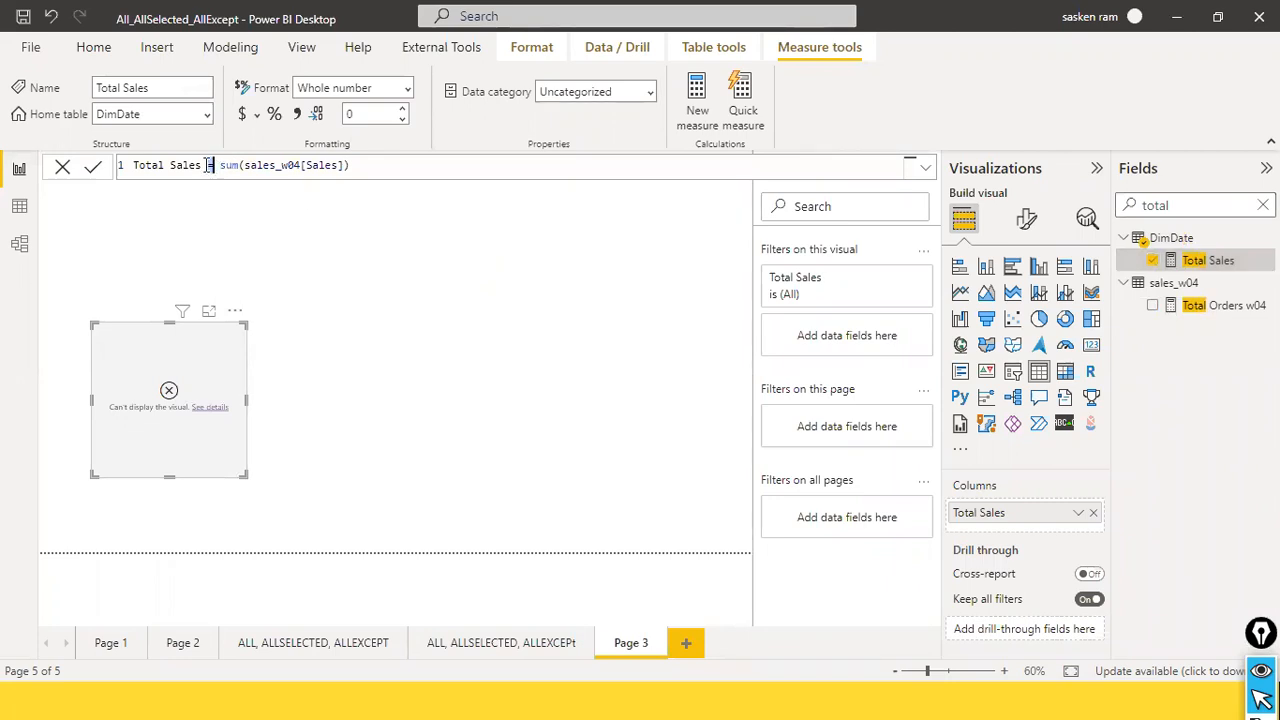
left_click(152, 168)
mouse_move(201, 166)
left_mouse_down()
mouse_move(132, 167)
mouse_move(222, 170)
left_mouse_up()
left_click(222, 170)
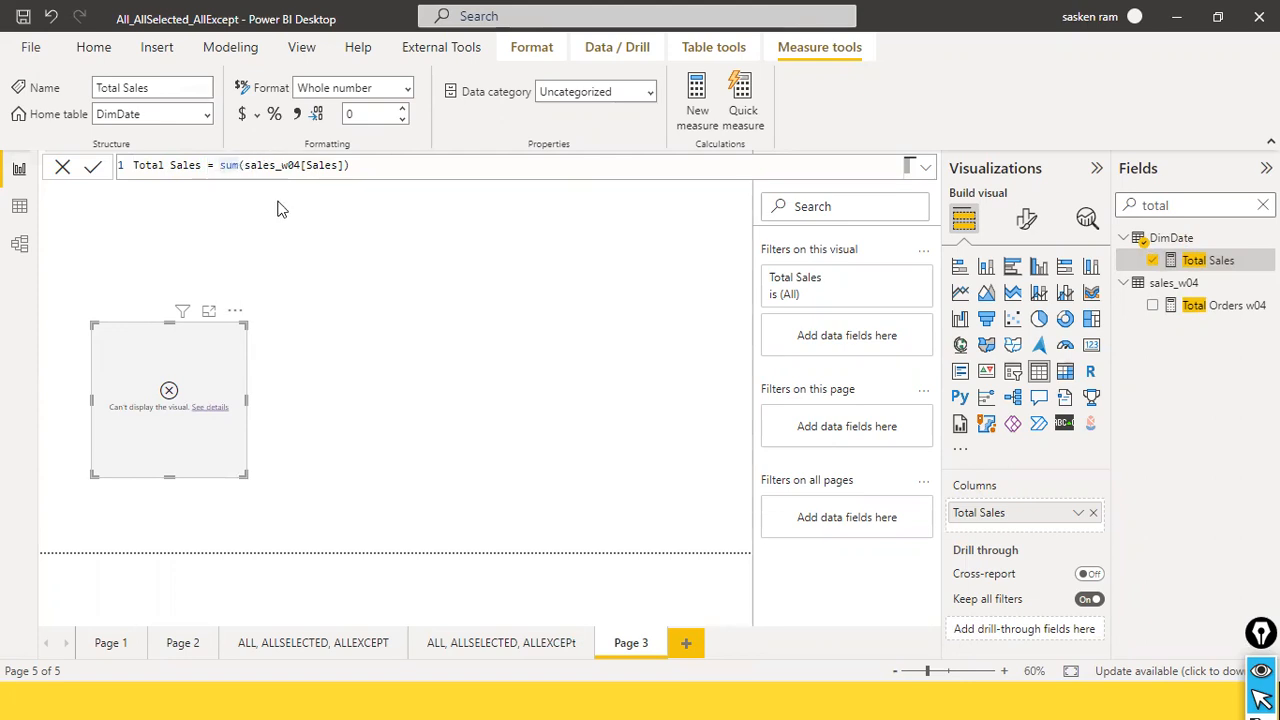
- Examine the table and column reference inside the SUM function of the Total Sales formula
left_click(332, 168)
left_click(262, 166)
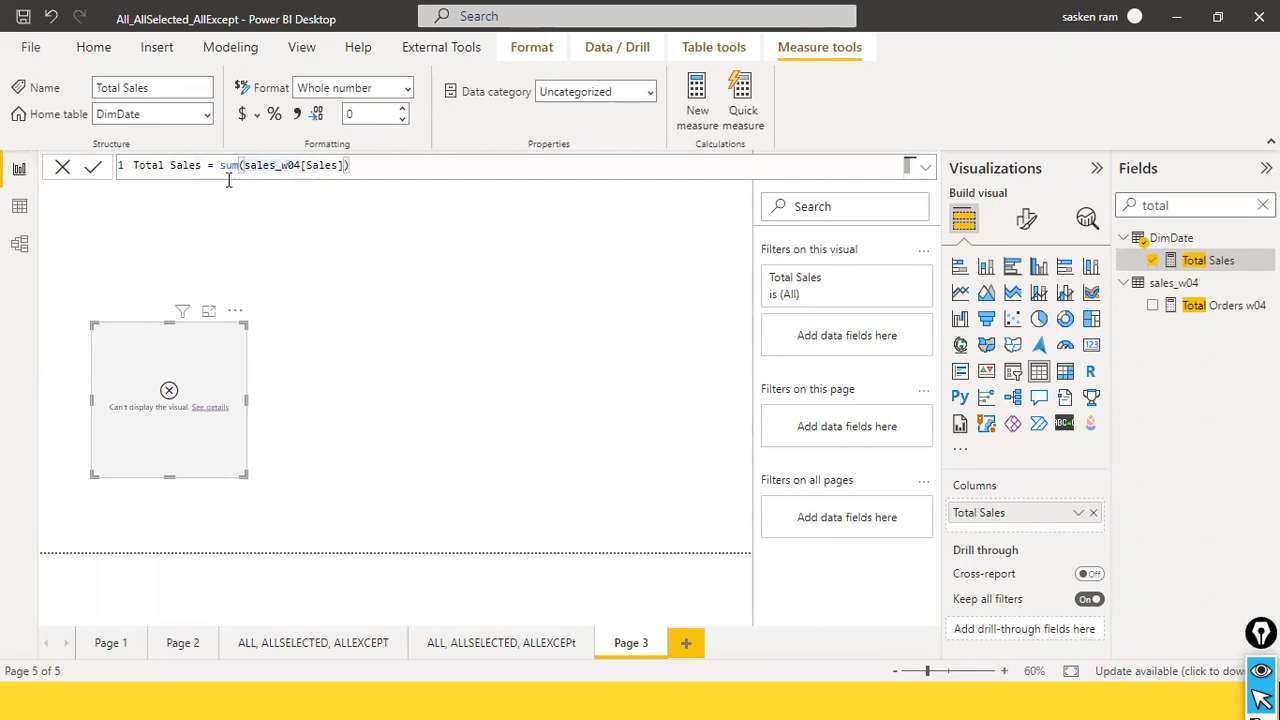
left_click(320, 166)
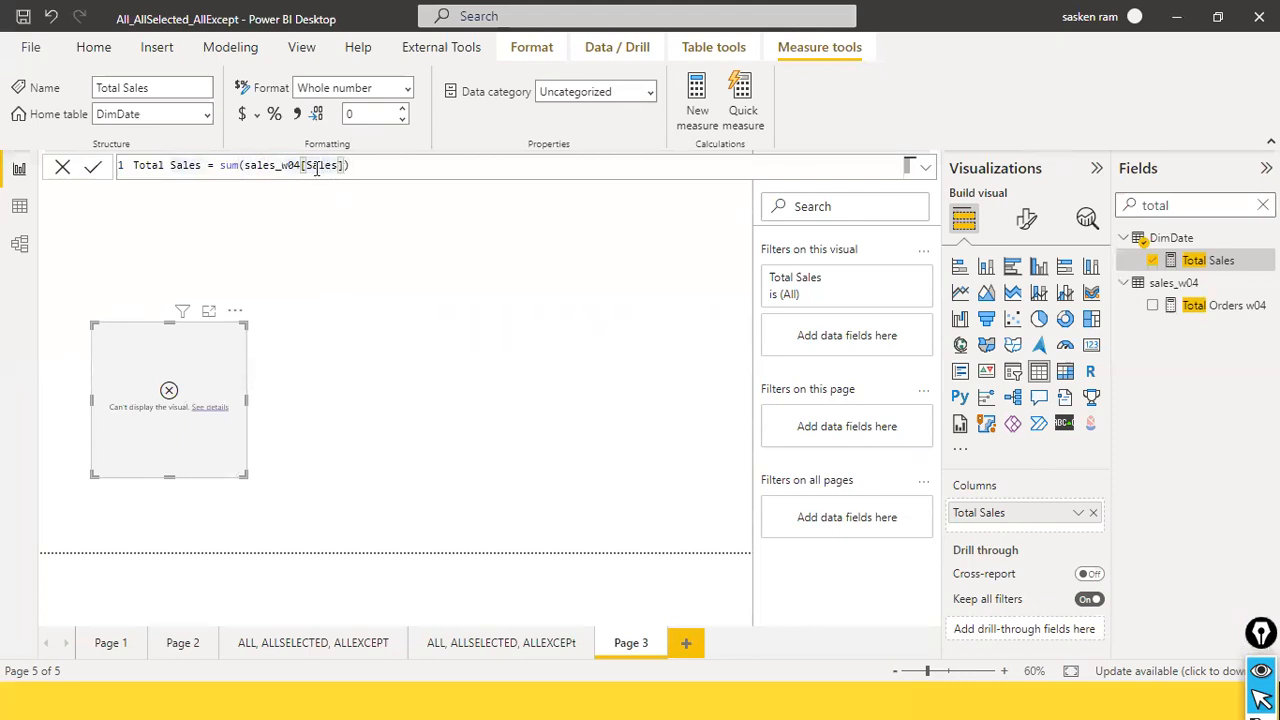
left_click_drag(262, 166, 300, 166)
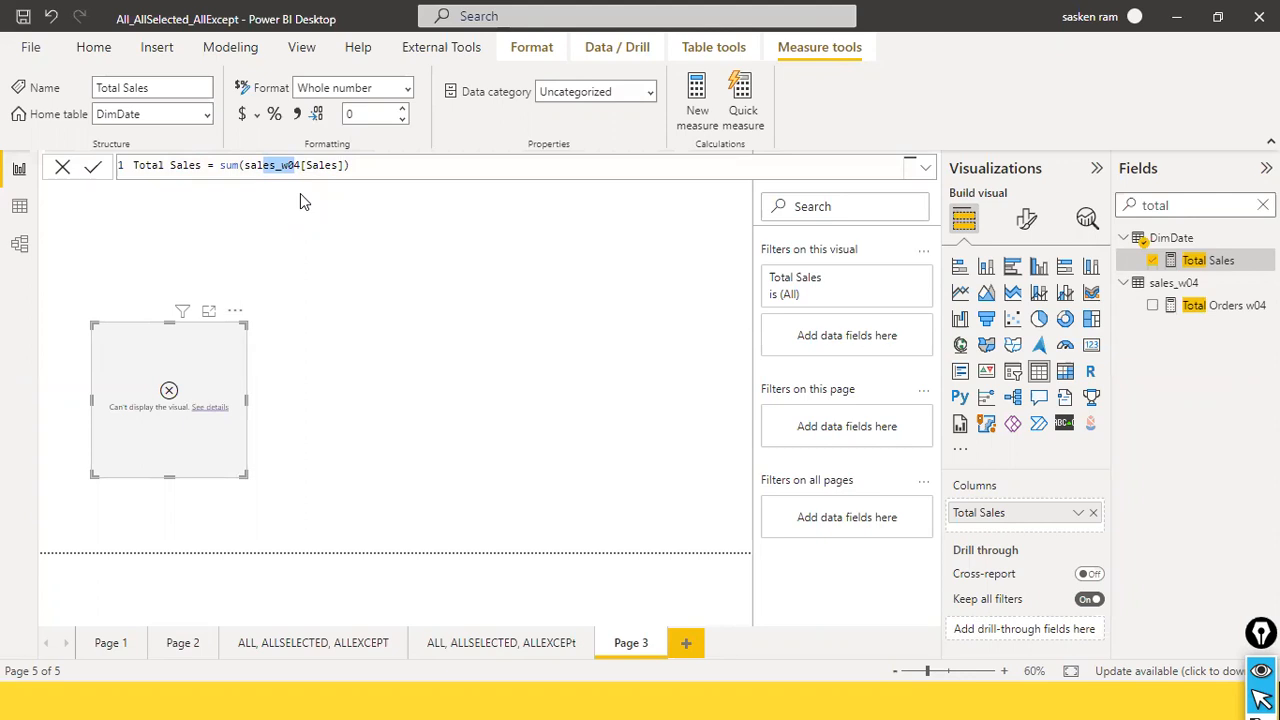
left_click(306, 168)
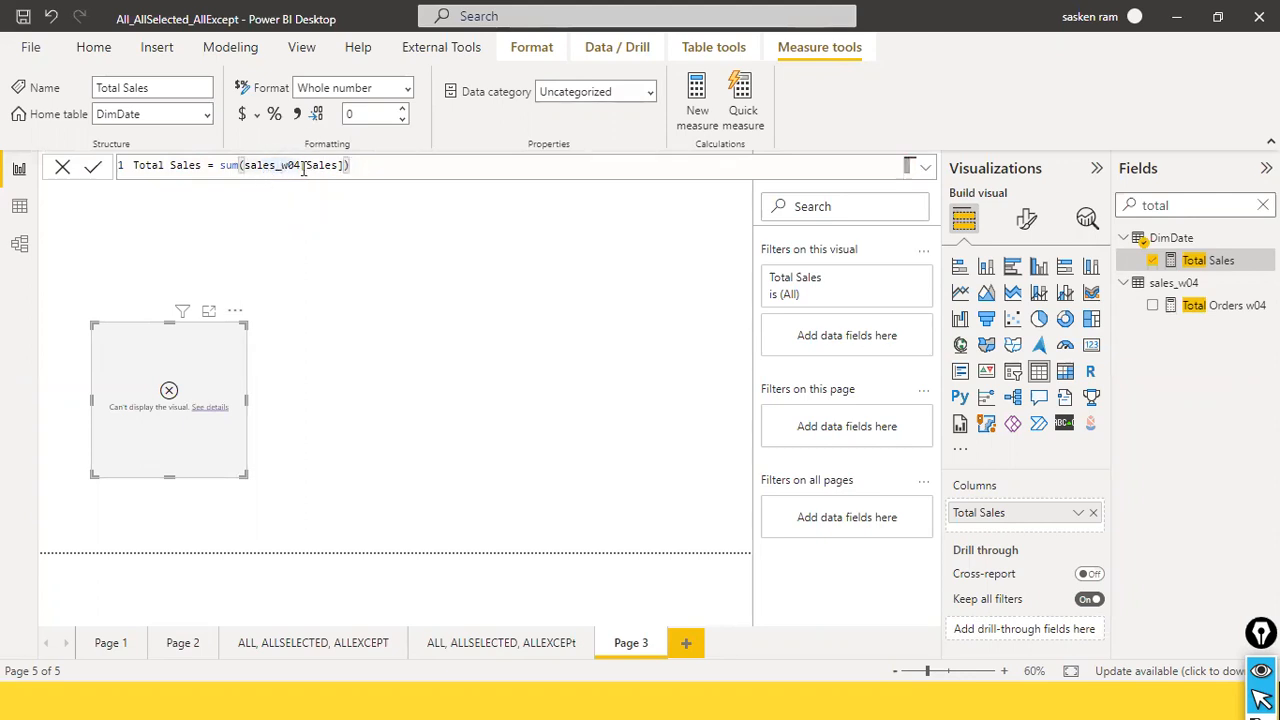
key("Right")
key("Right")
key("Right")
key("Right")
key("Right")
key("Right")
key("Right")
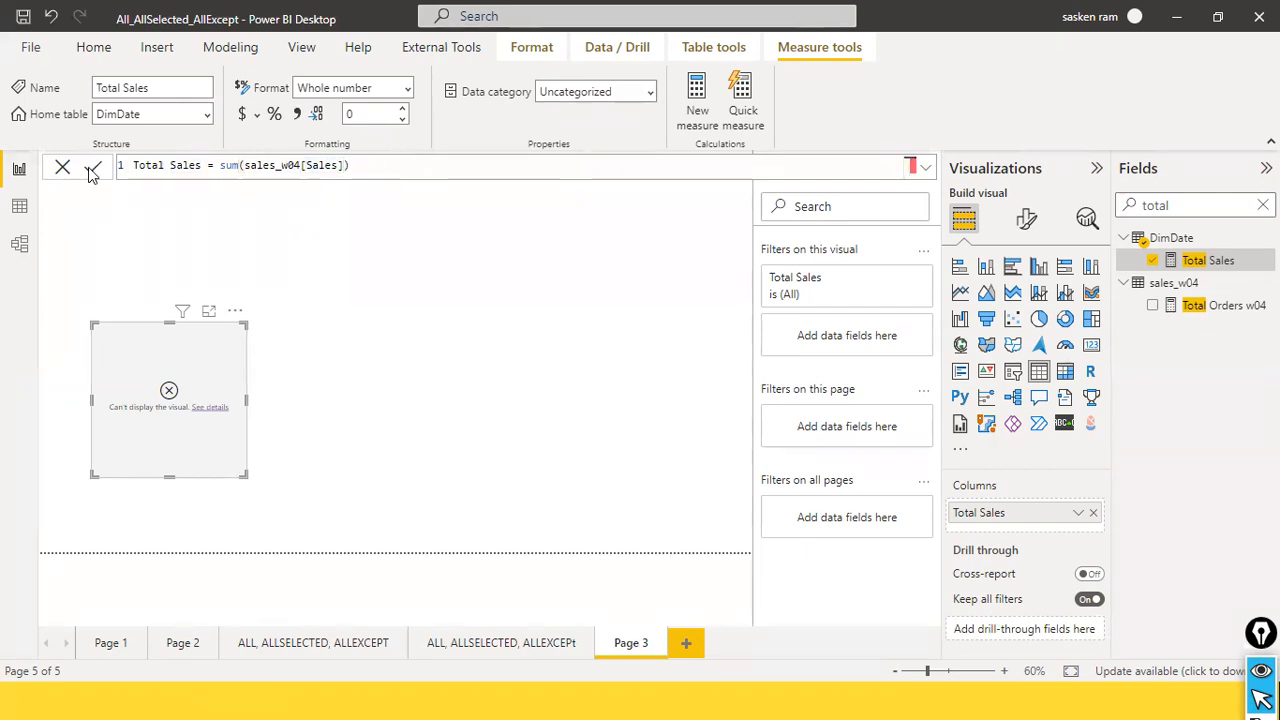
- Open the error details of the table visual
left_click(398, 170)
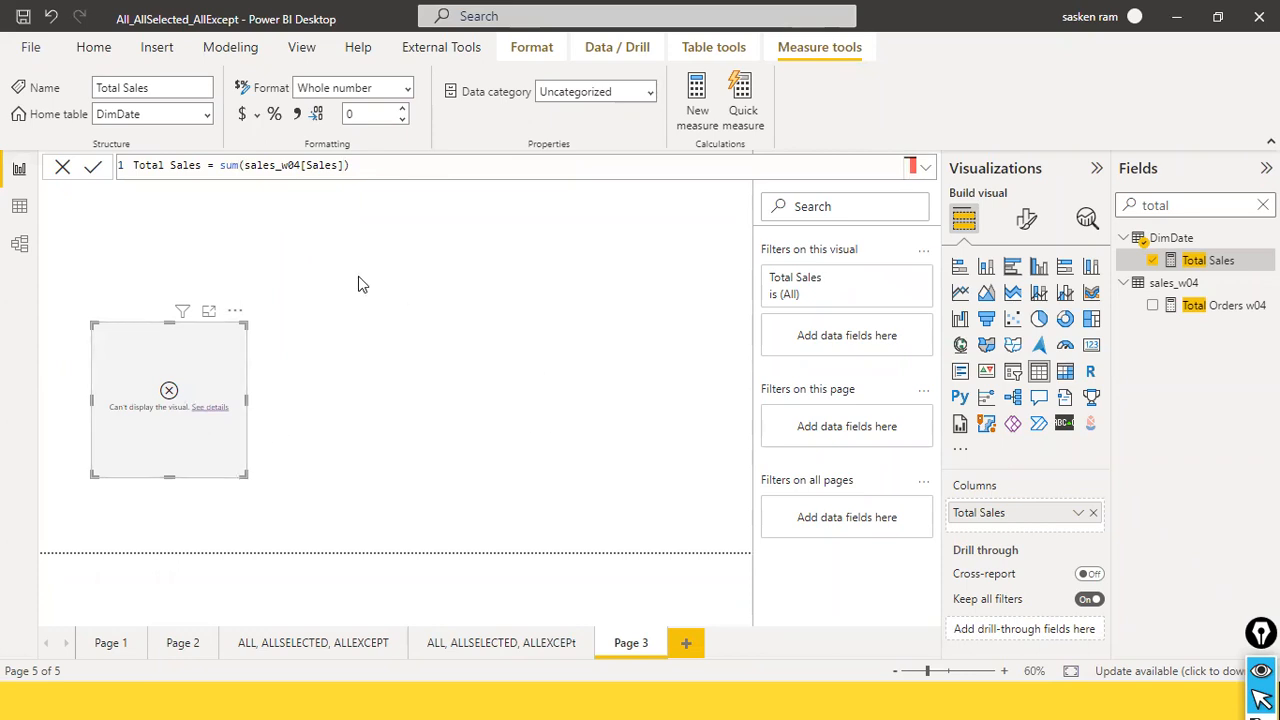
left_click(207, 408)
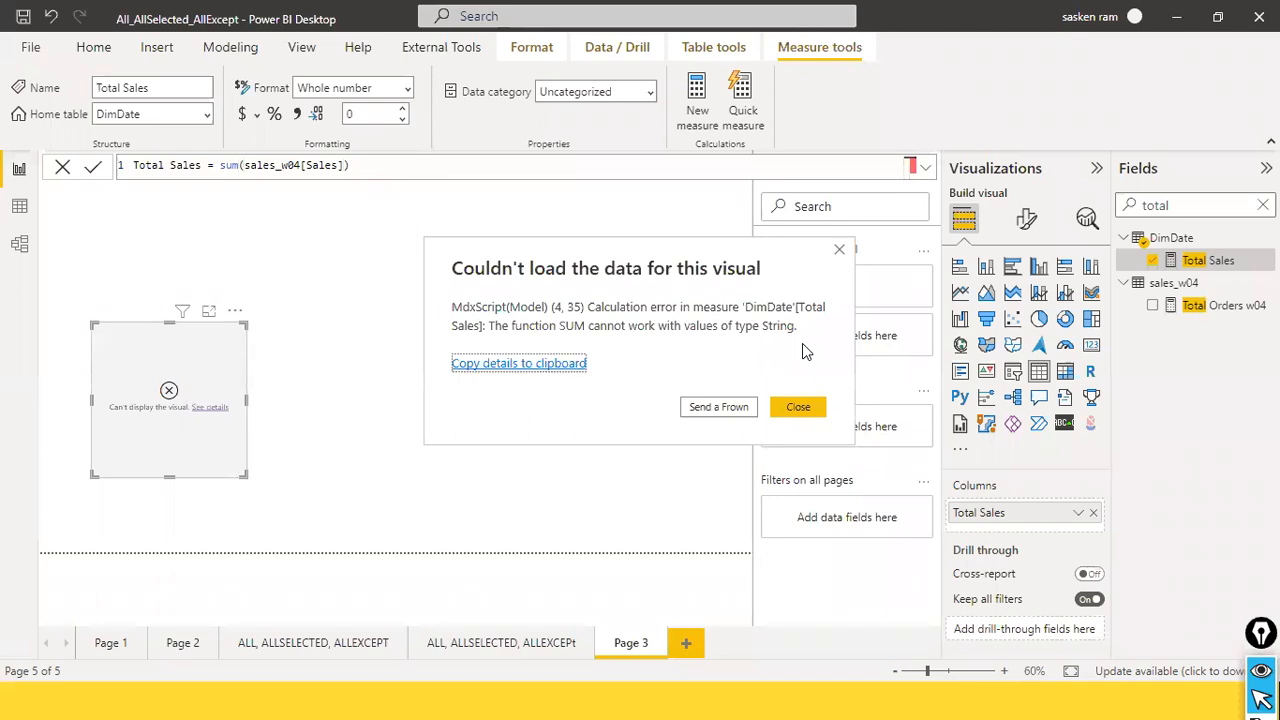
- Close the error details, clear the field search and check the data type of the Sales column in sales_w04
left_click(798, 407)
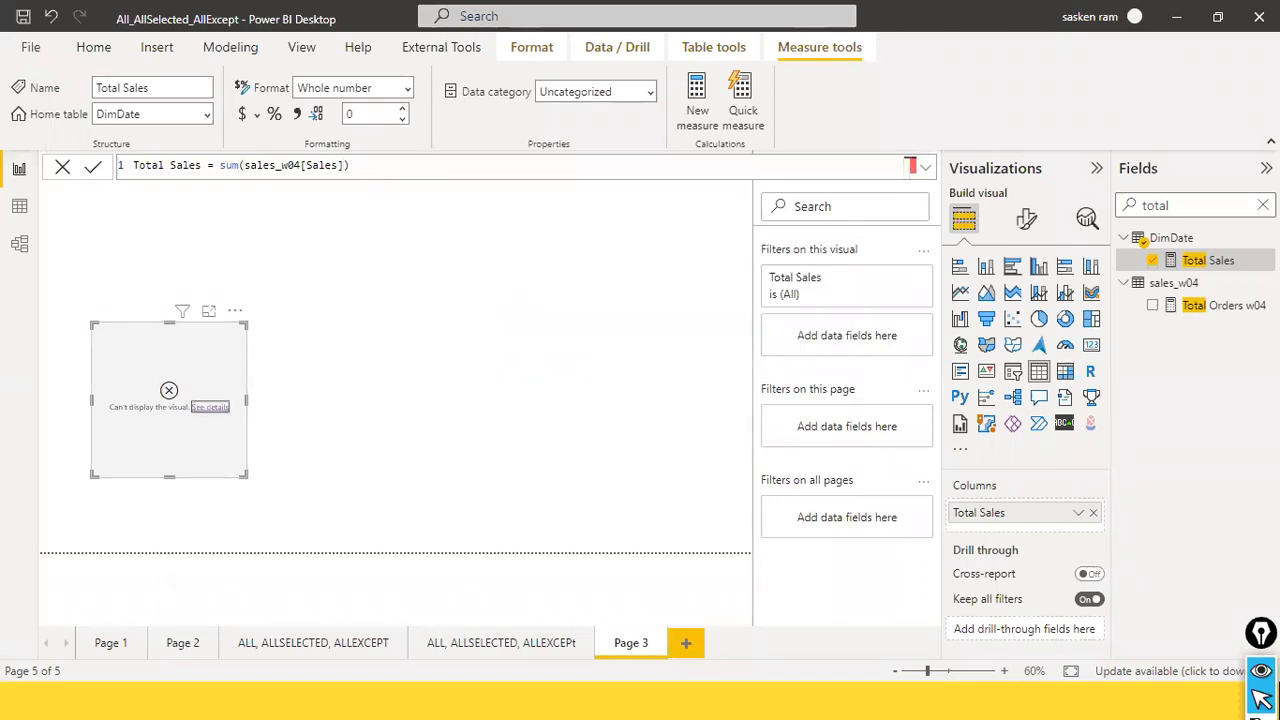
left_click(1263, 205)
scroll(1140, 425, "down", 3)
scroll(1157, 300, "up", 3)
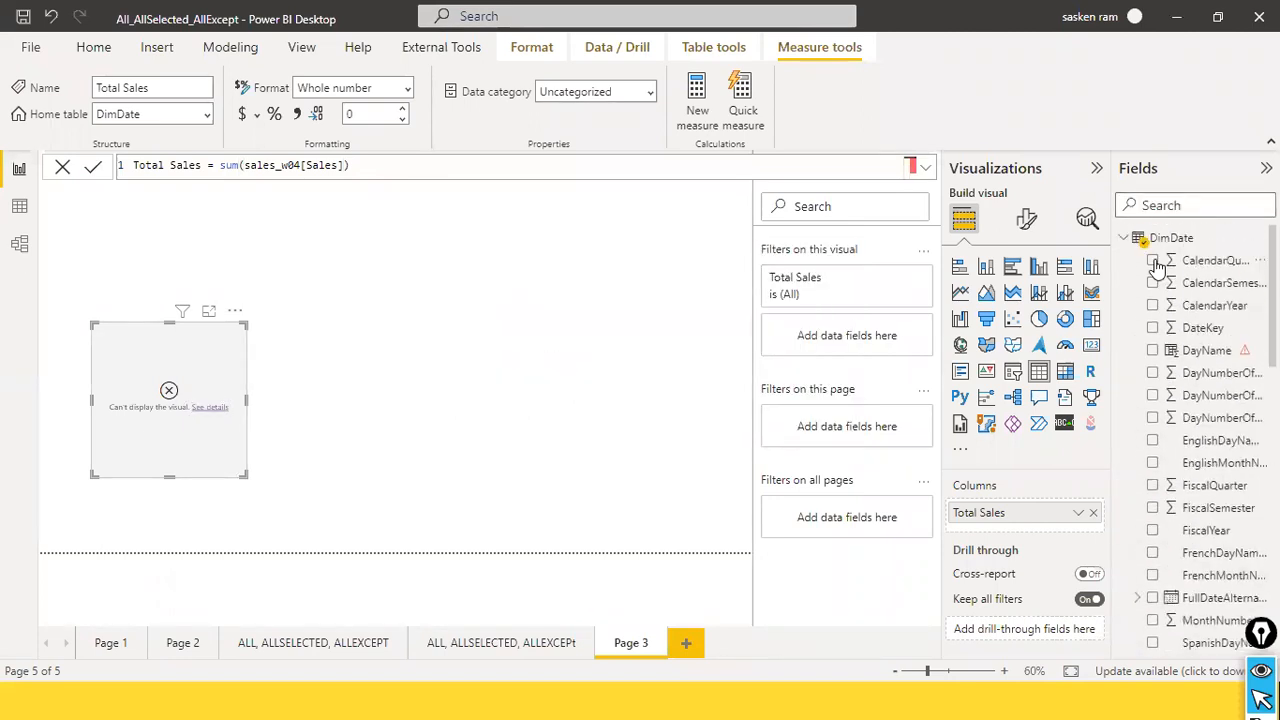
scroll(1150, 360, "down", 8)
scroll(1150, 396, "down", 3)
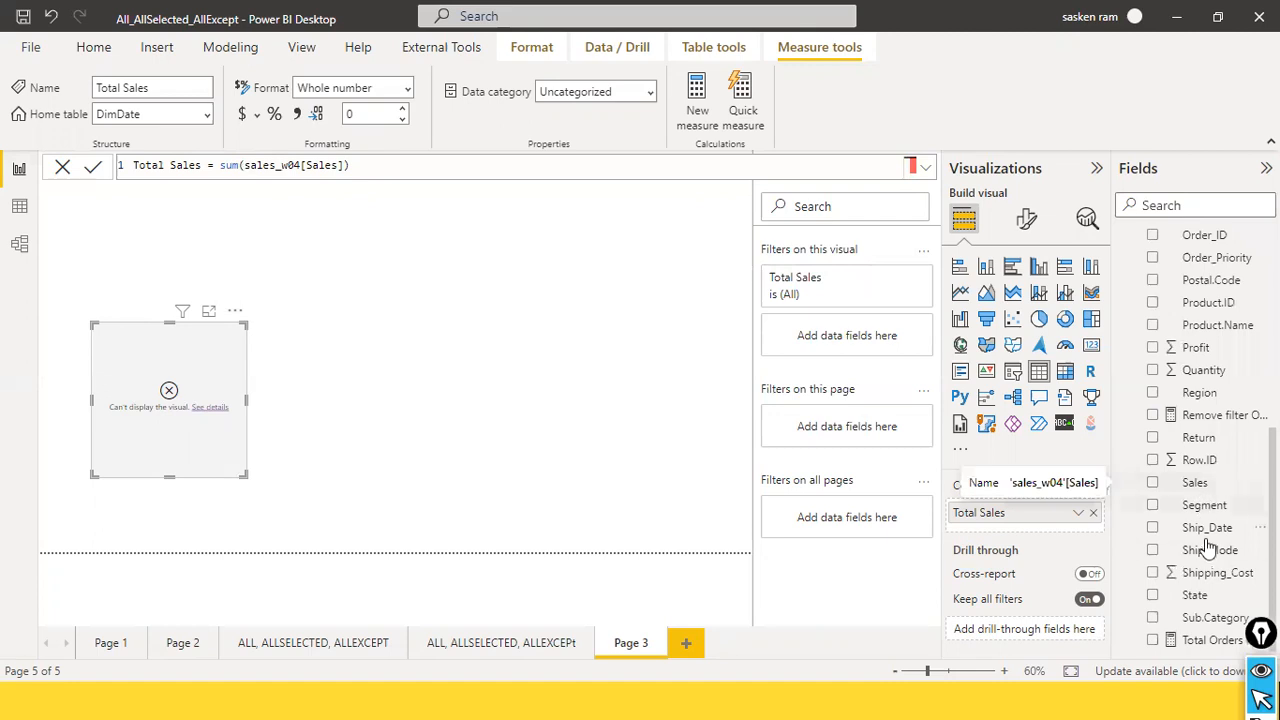
left_click(1196, 485)
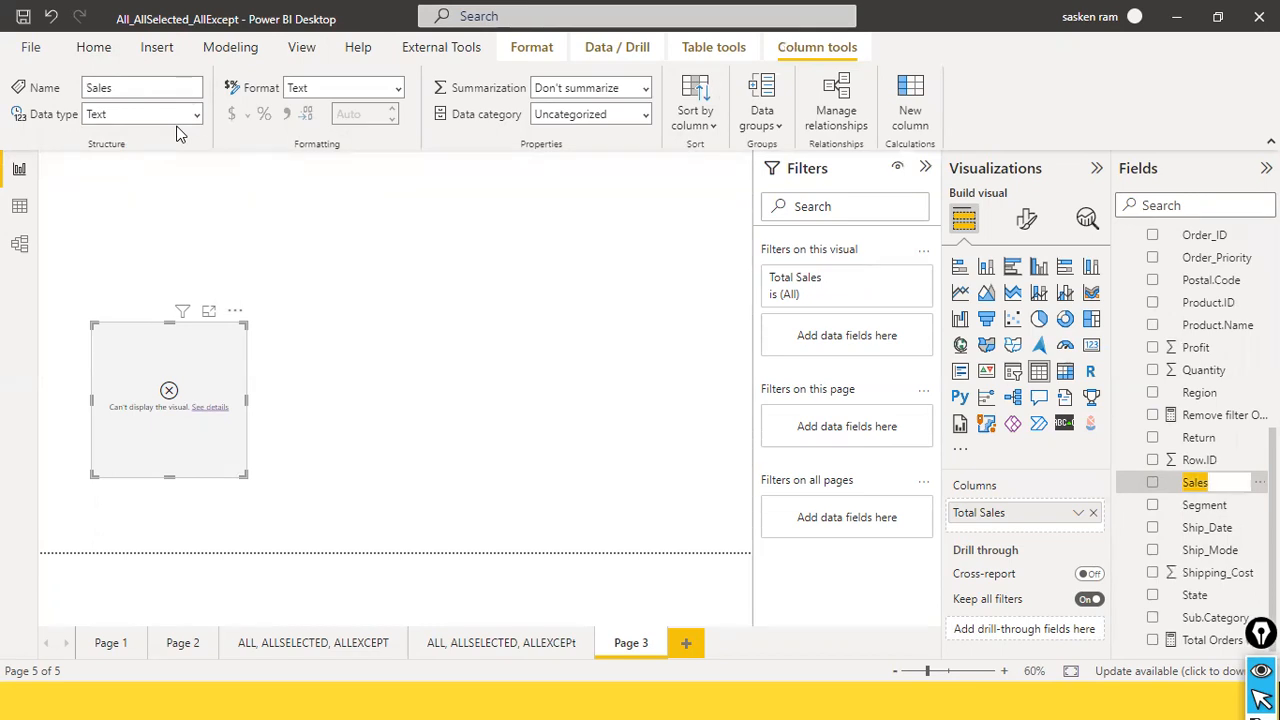
left_click(260, 142)
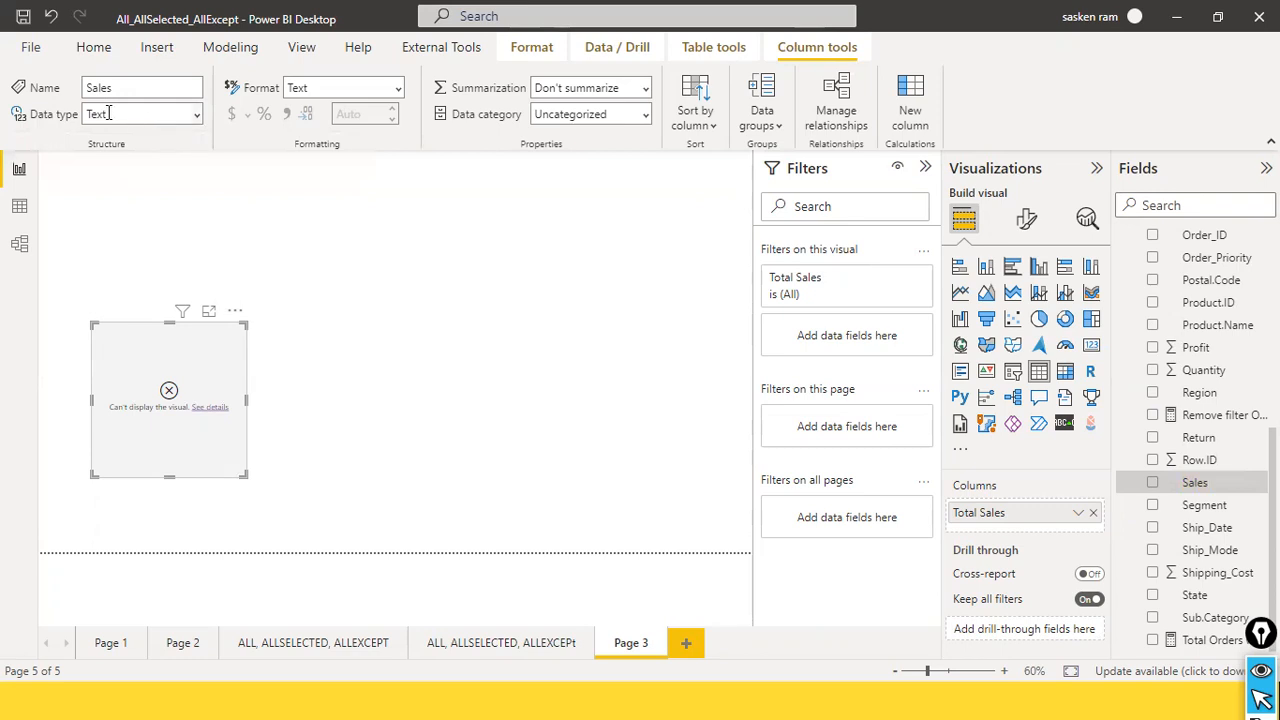
- Show the sales_w04 table in data view and examine the values in its Sales column
left_click(20, 207)
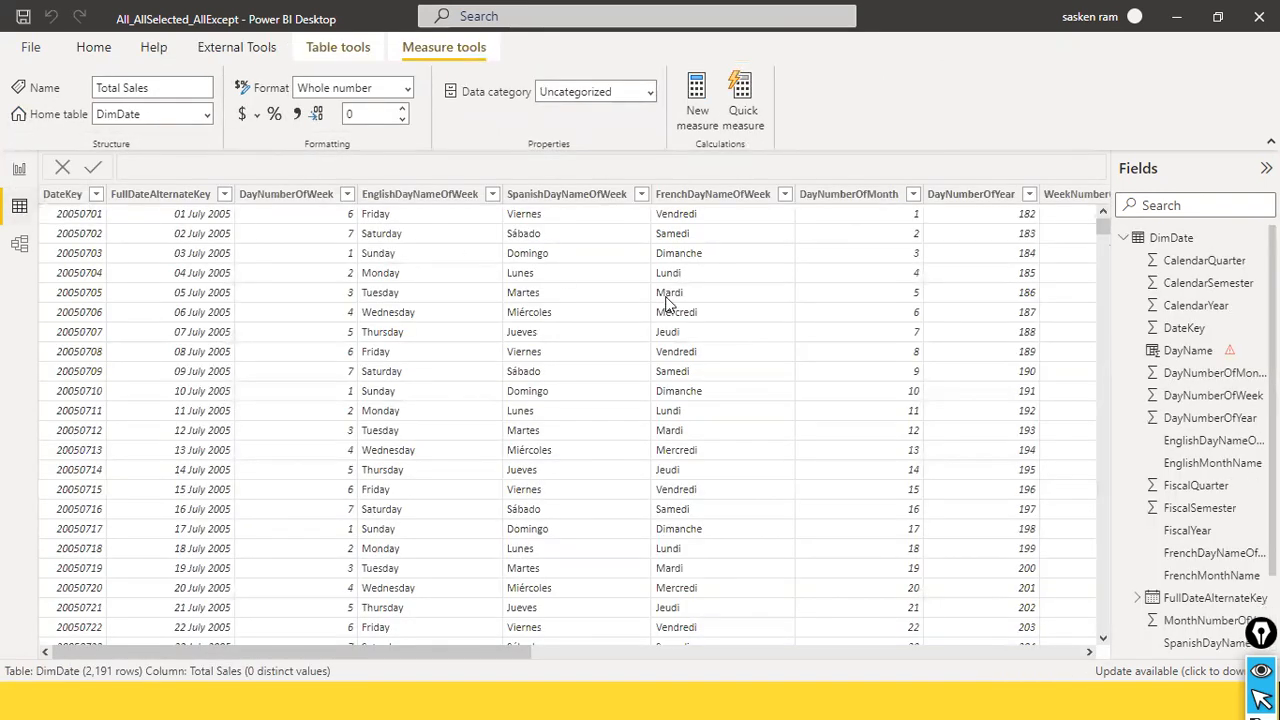
left_click_drag(519, 652, 872, 651)
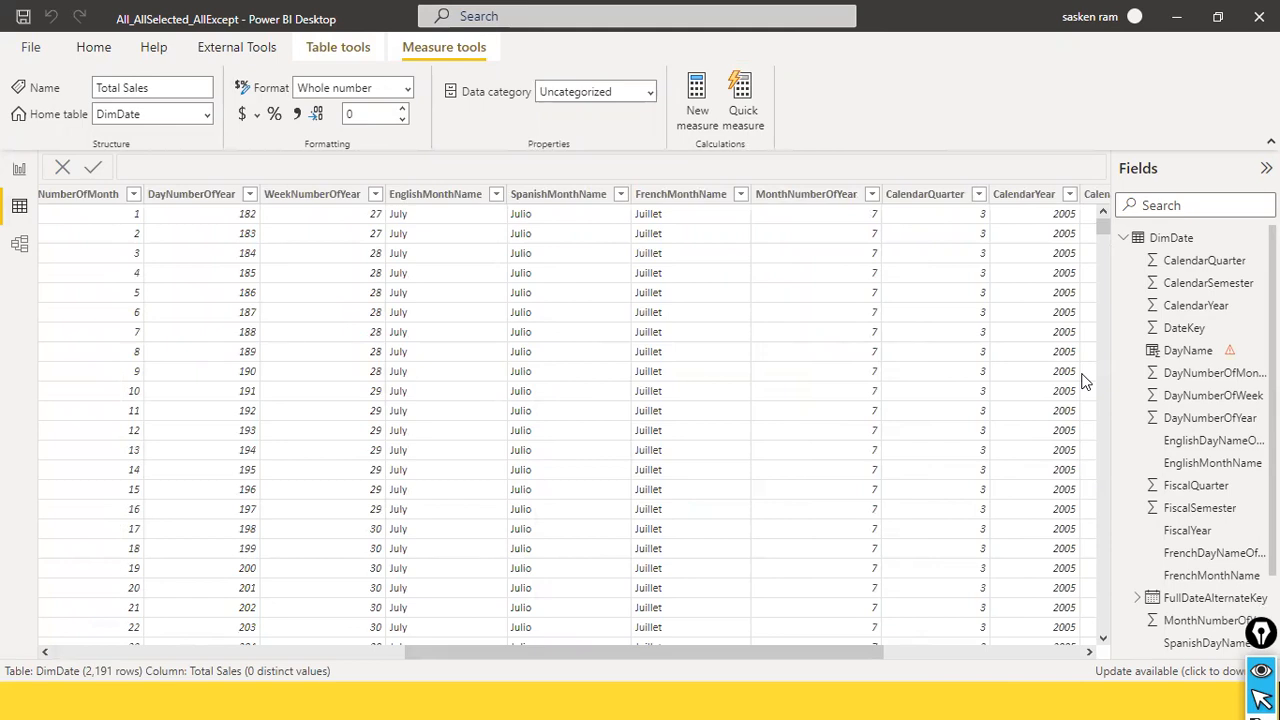
left_click(1123, 240)
left_click(1145, 262)
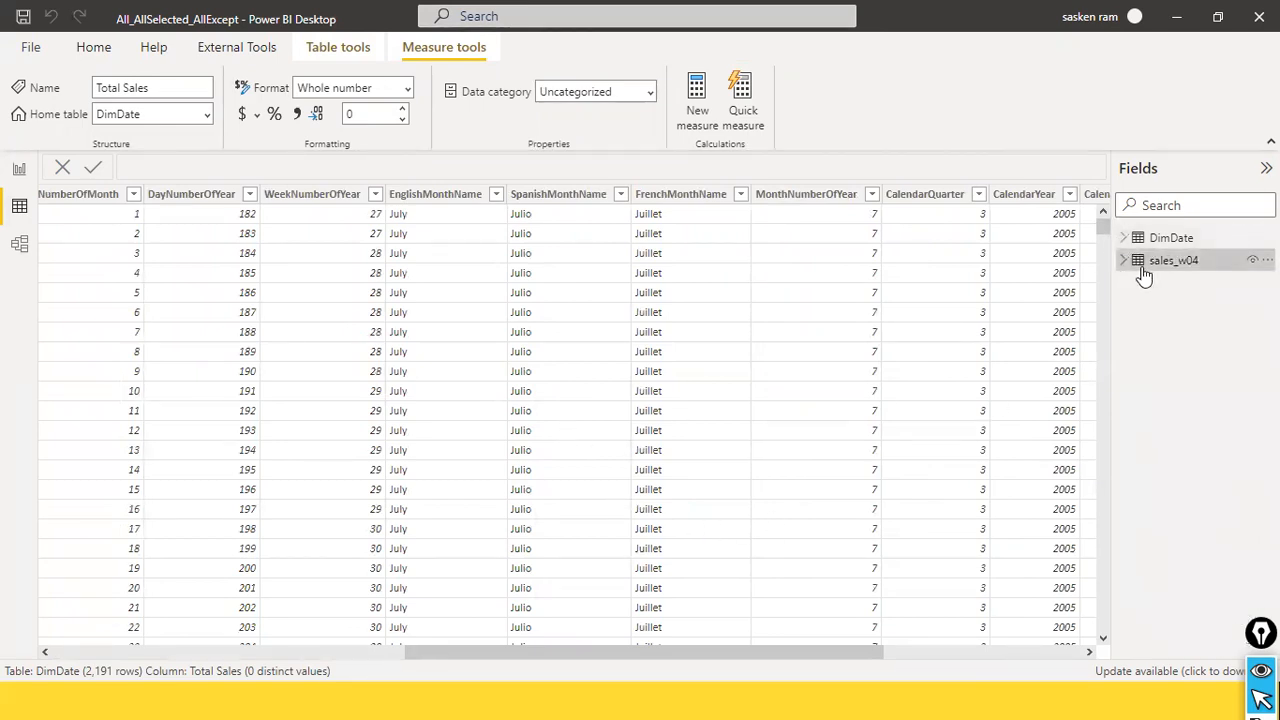
left_click_drag(422, 649, 963, 603)
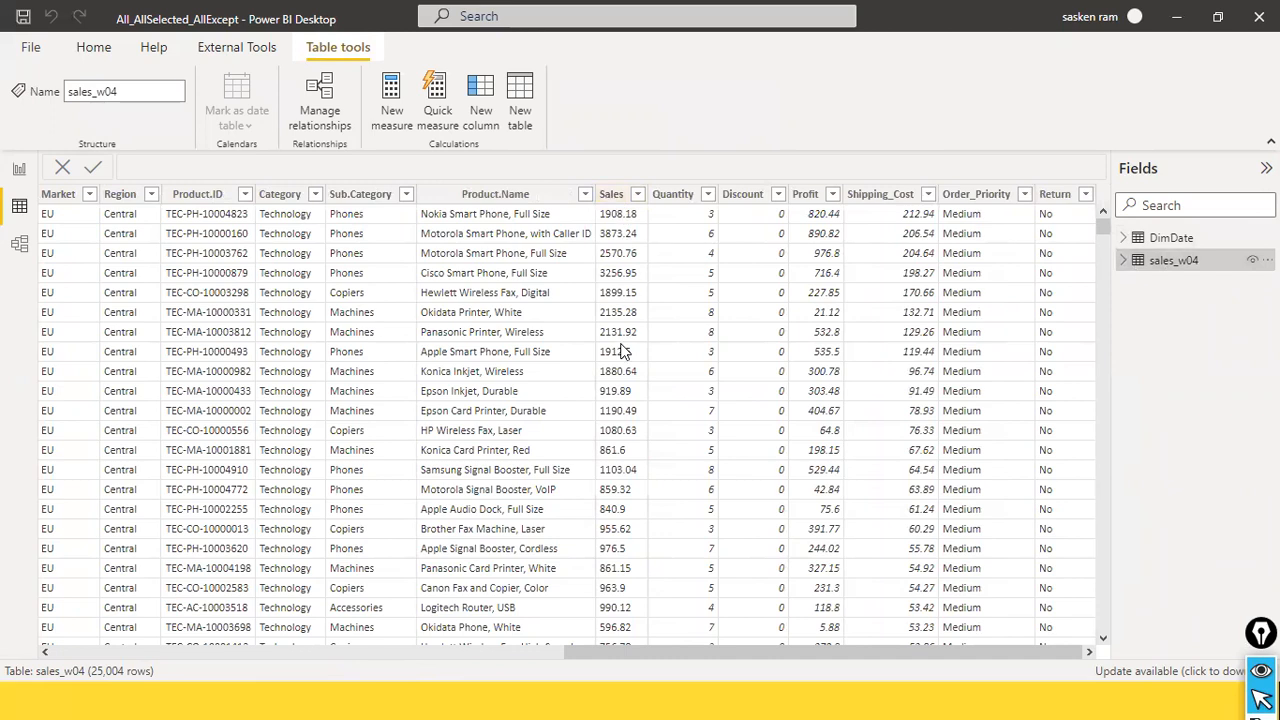
left_click_drag(1097, 235, 1108, 163)
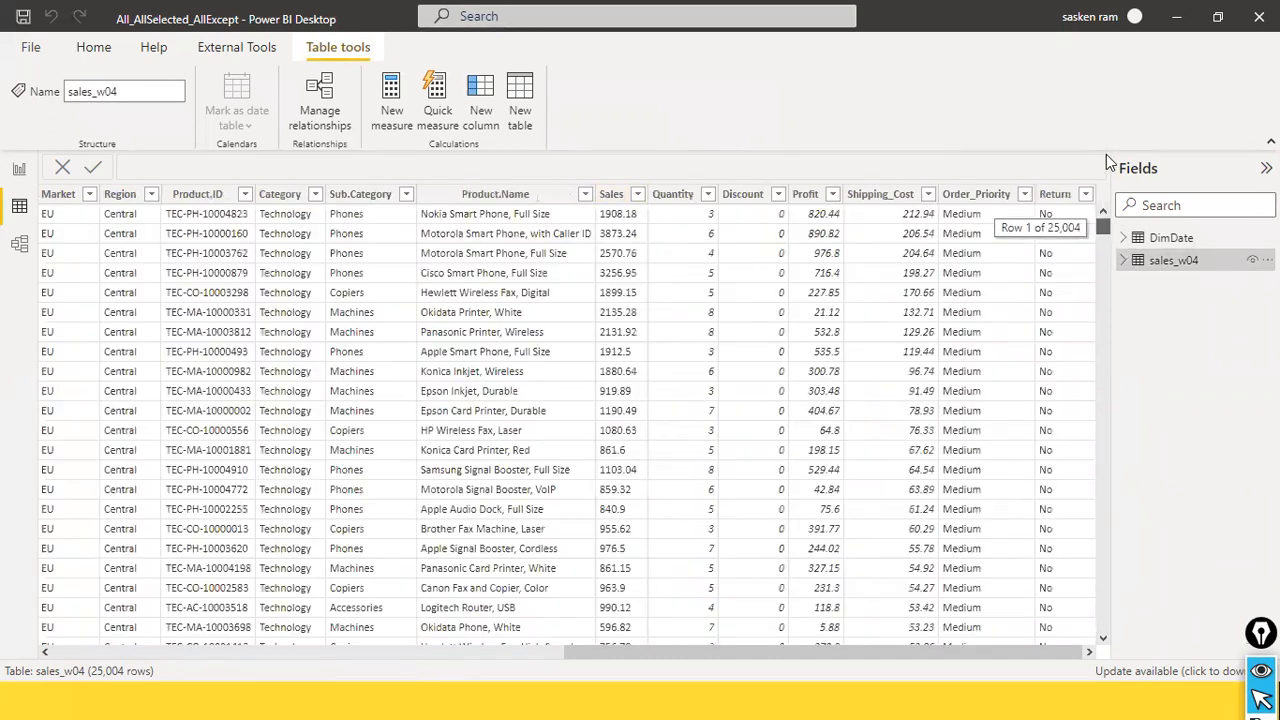
- Review the distinct values of the Sales column in its filter list, leaving all values selected
left_click(638, 197)
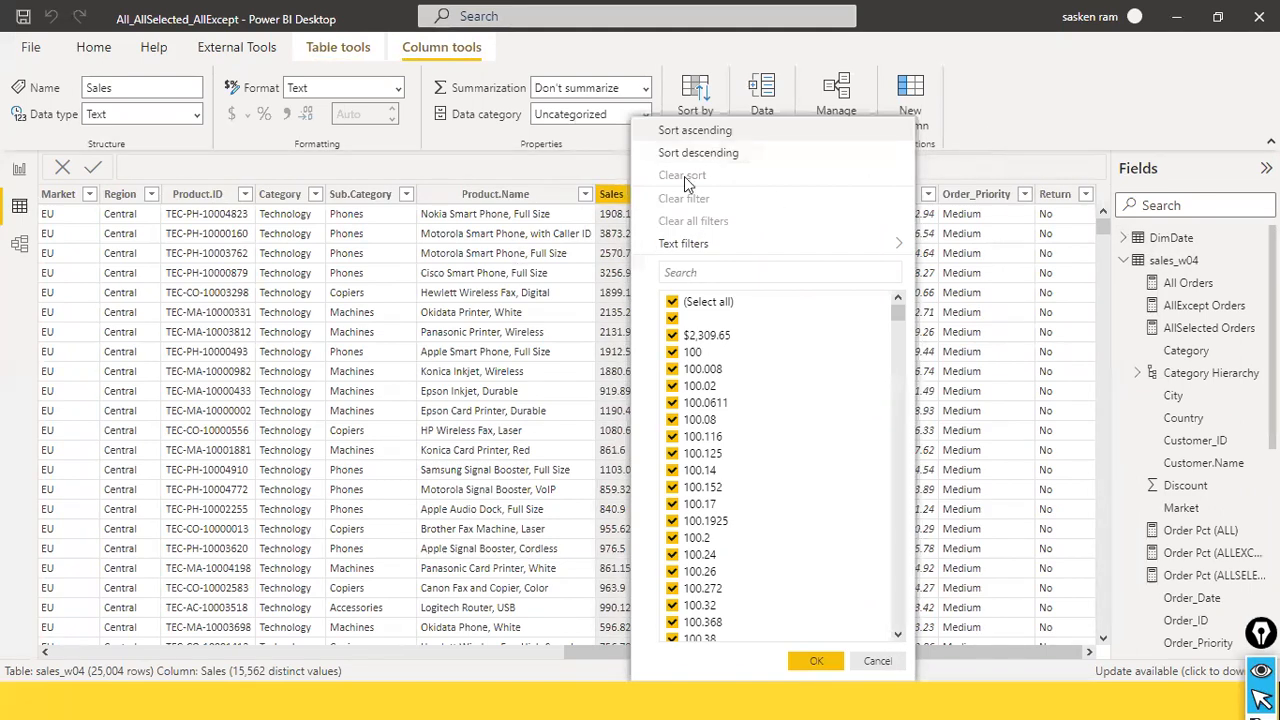
key("Escape")
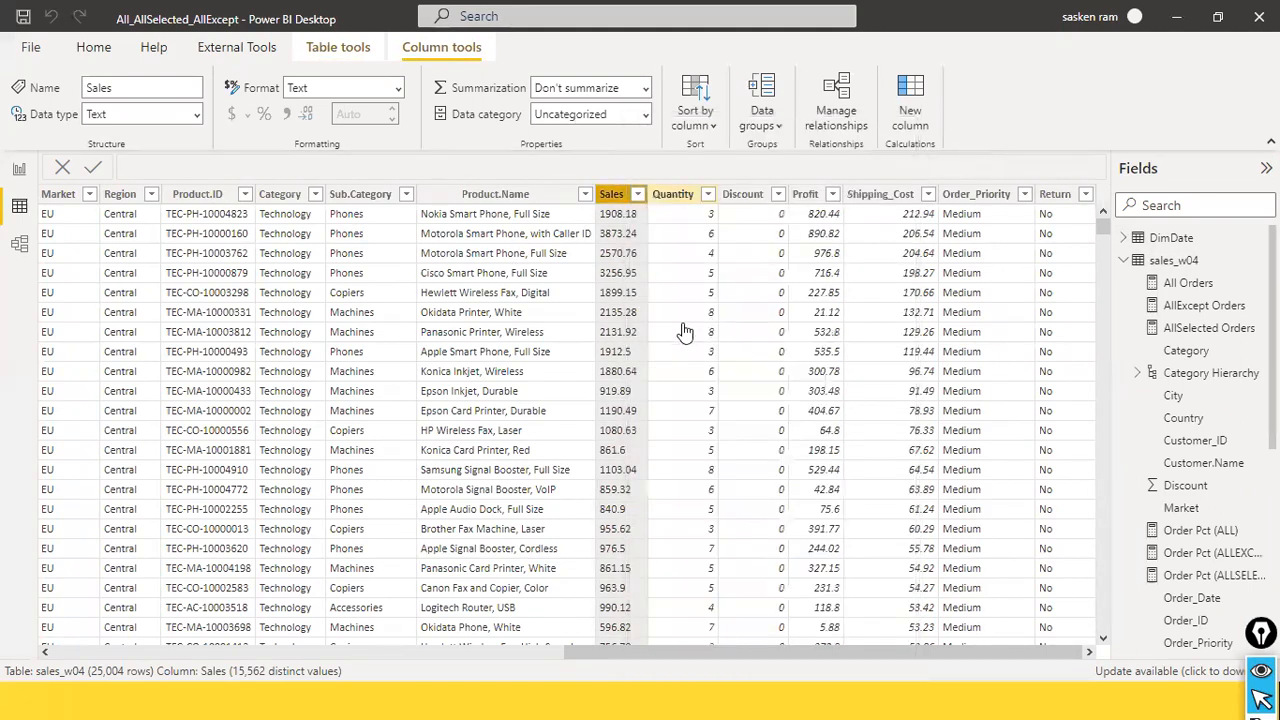
left_click(636, 197)
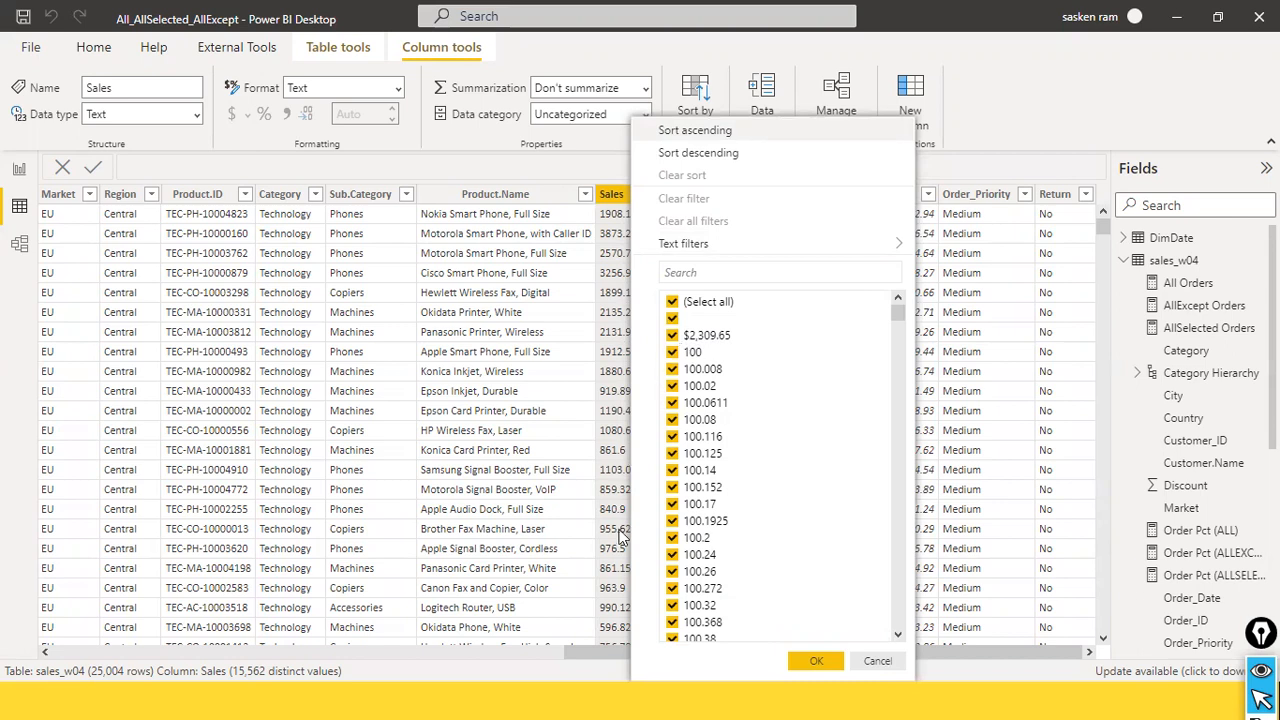
left_click(826, 664)
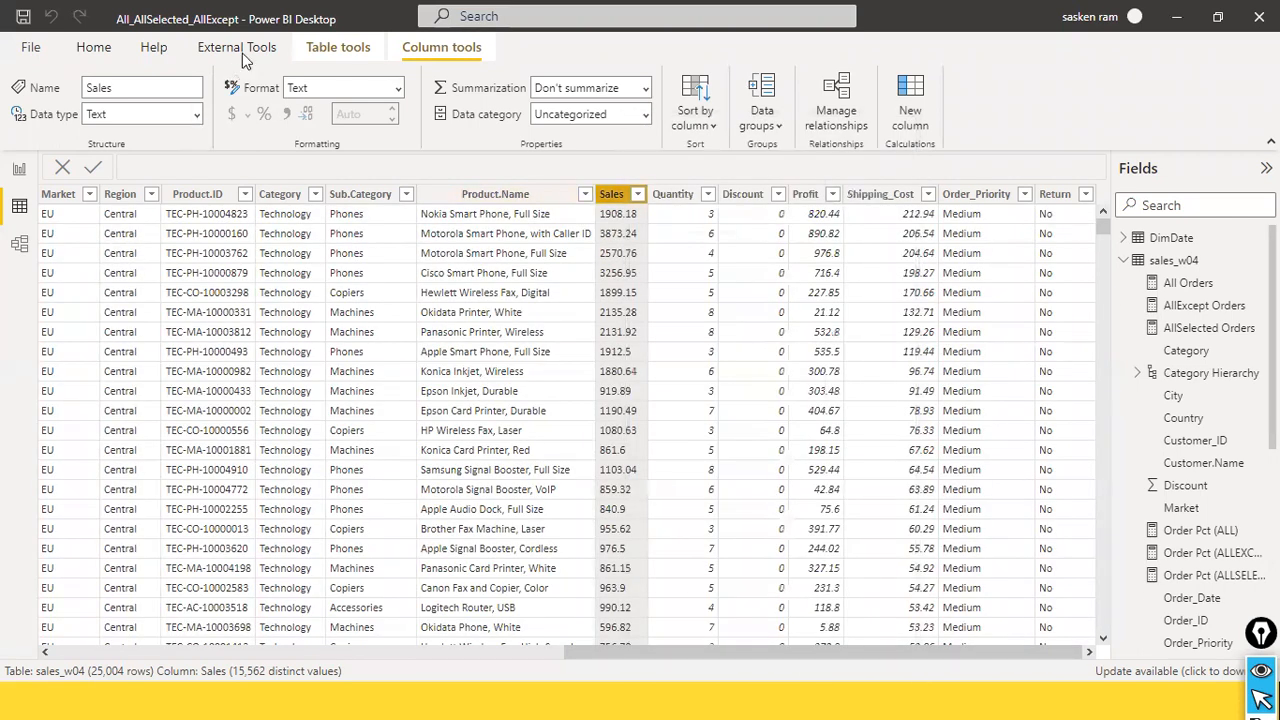
- Open the data in Power Query Editor and select the sales_w04 query
left_click(112, 53)
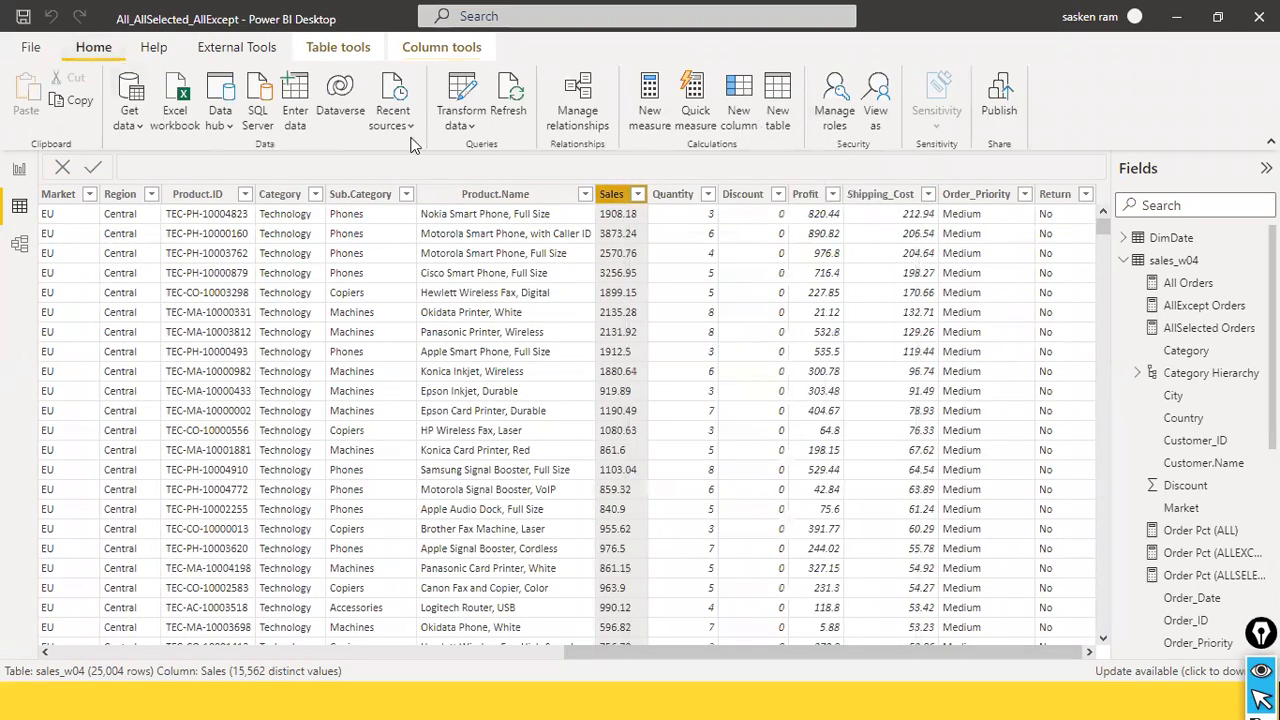
left_click(459, 124)
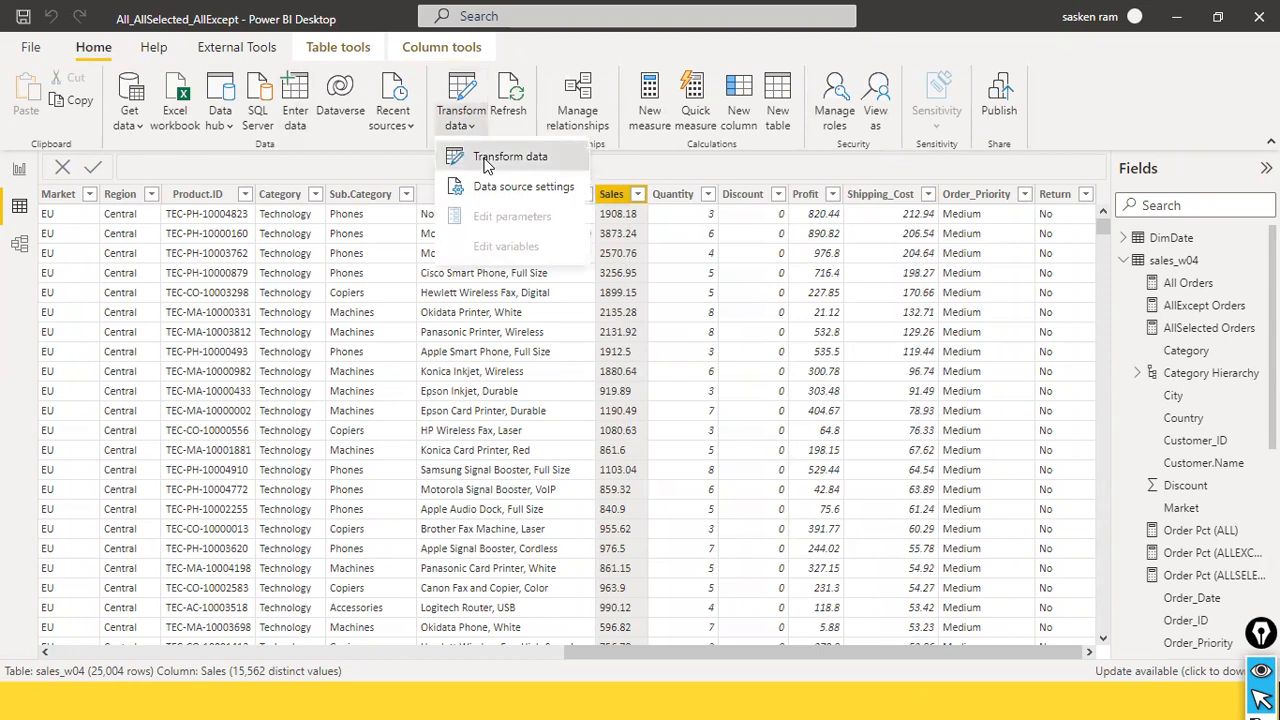
left_click(487, 160)
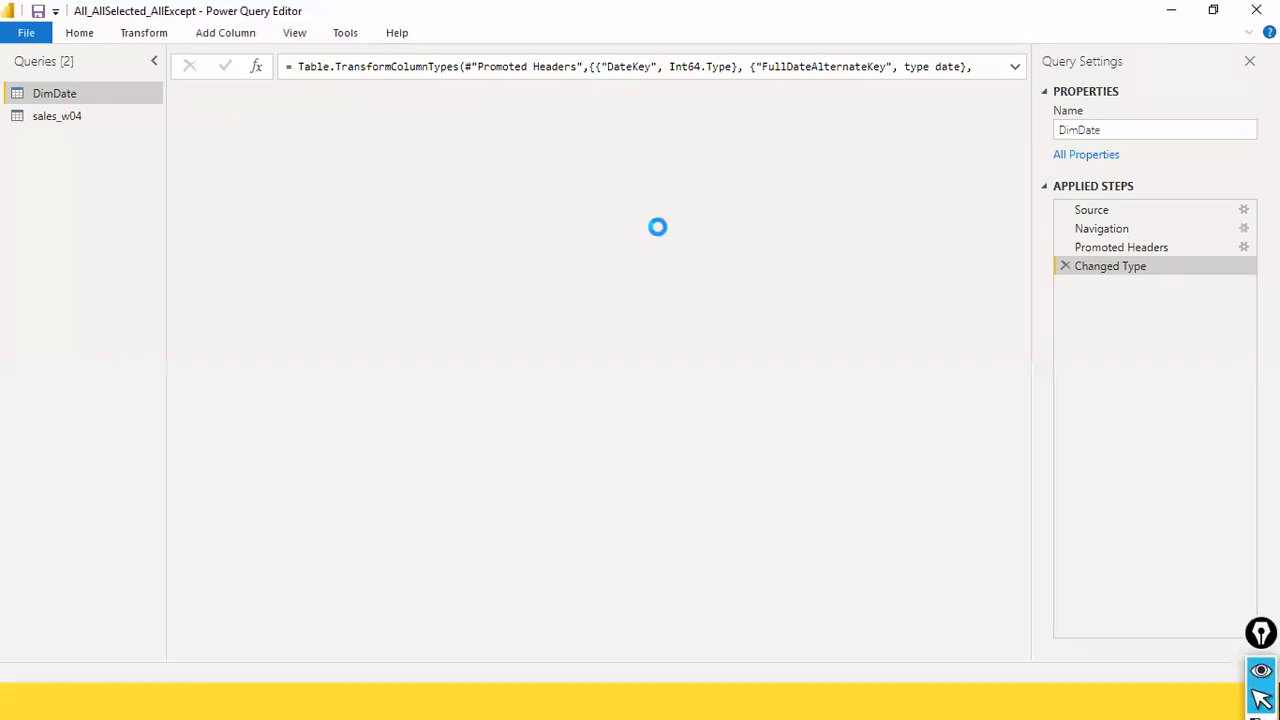
left_click(71, 118)
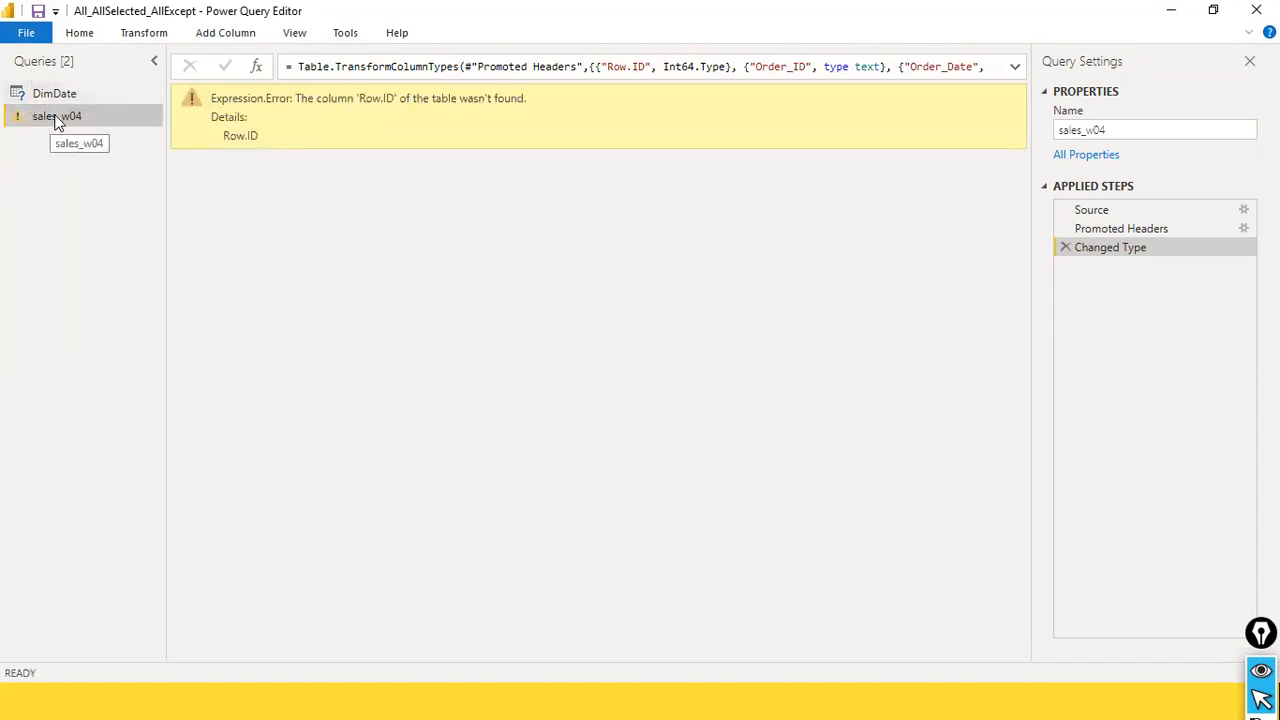
- Delete the Changed Type step from the sales_w04 query and use the first row as headers
left_click(1065, 247)
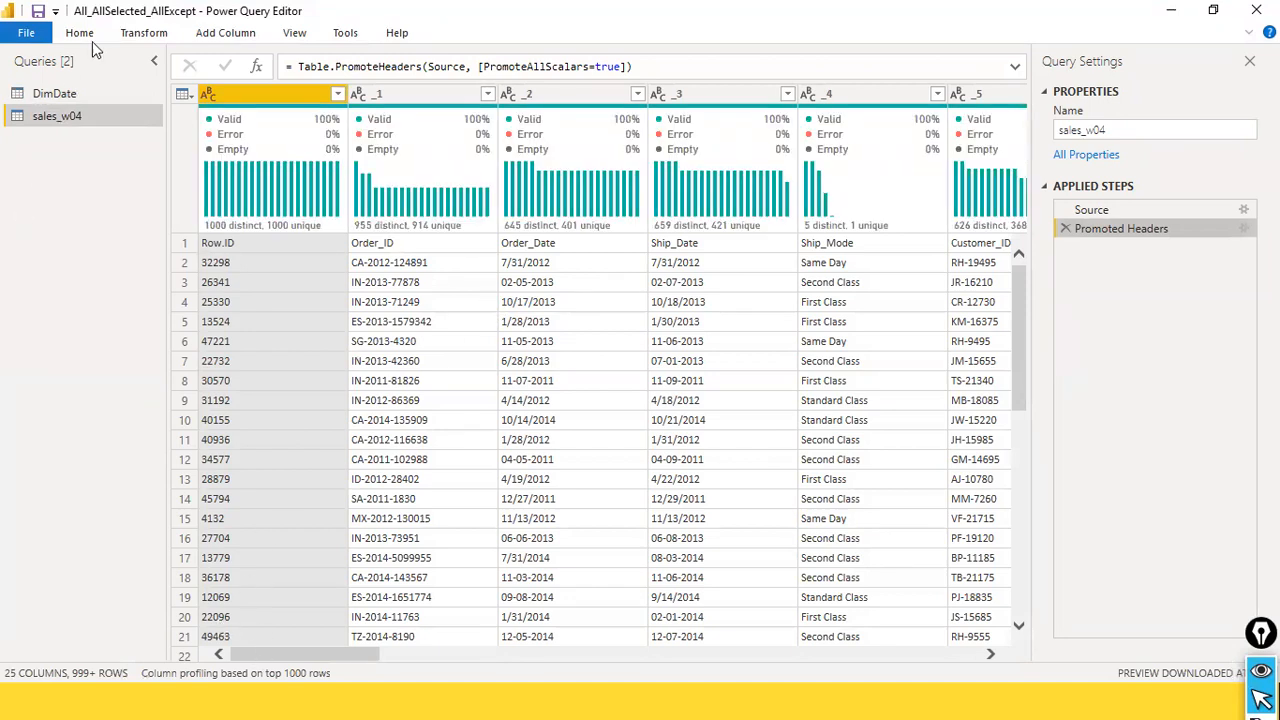
left_click(140, 33)
left_click(105, 103)
left_click(110, 118)
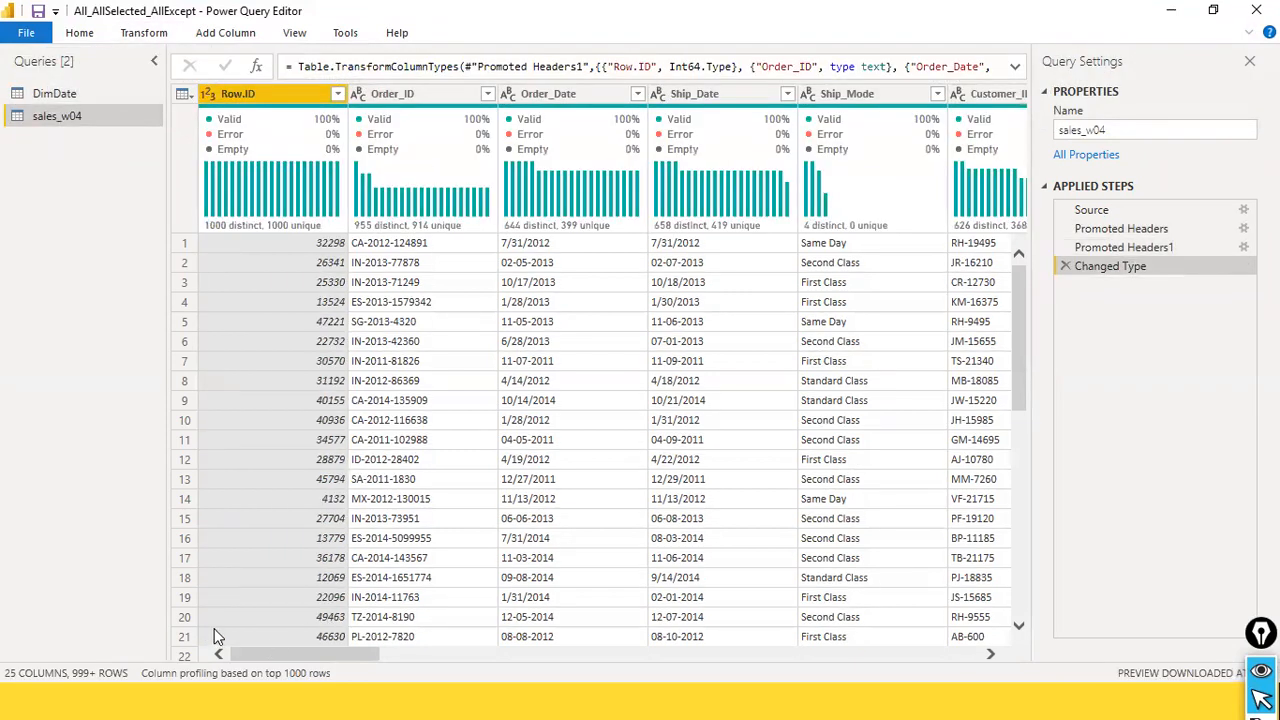
- Examine the Sales column of the sales_w04 query for non-numeric entries
left_click_drag(257, 660, 809, 683)
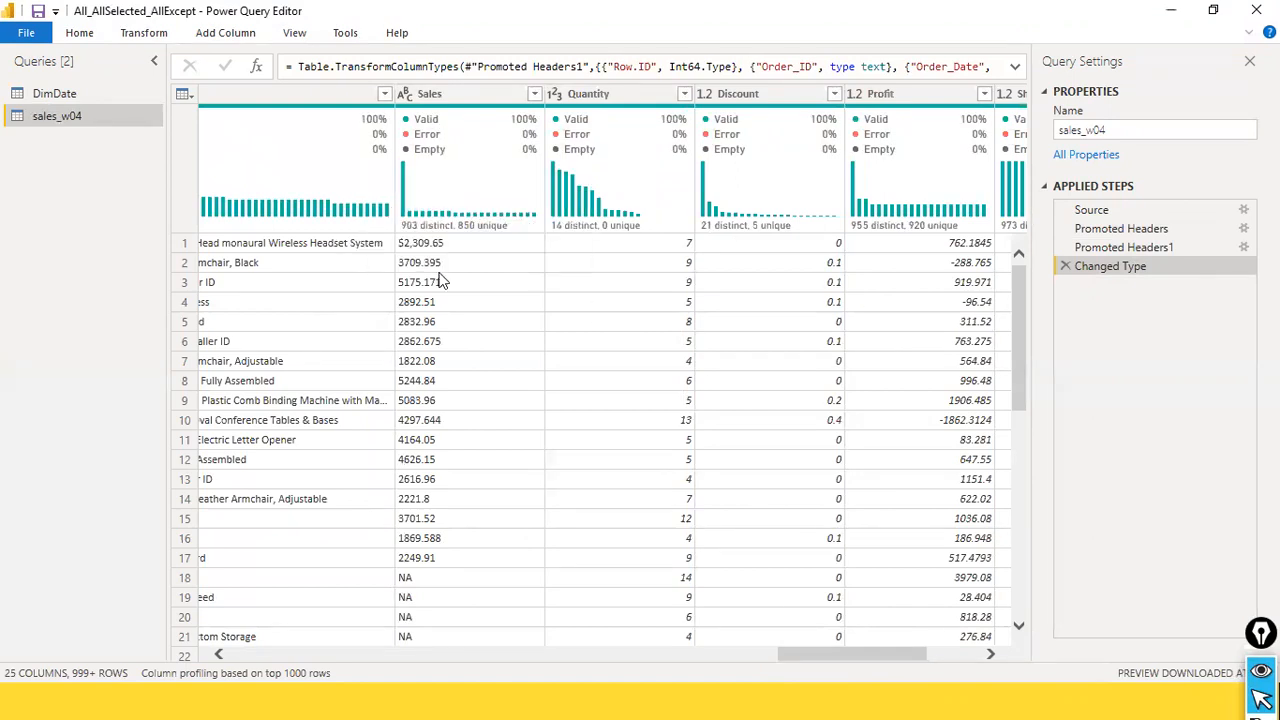
scroll(461, 380, "down", 2)
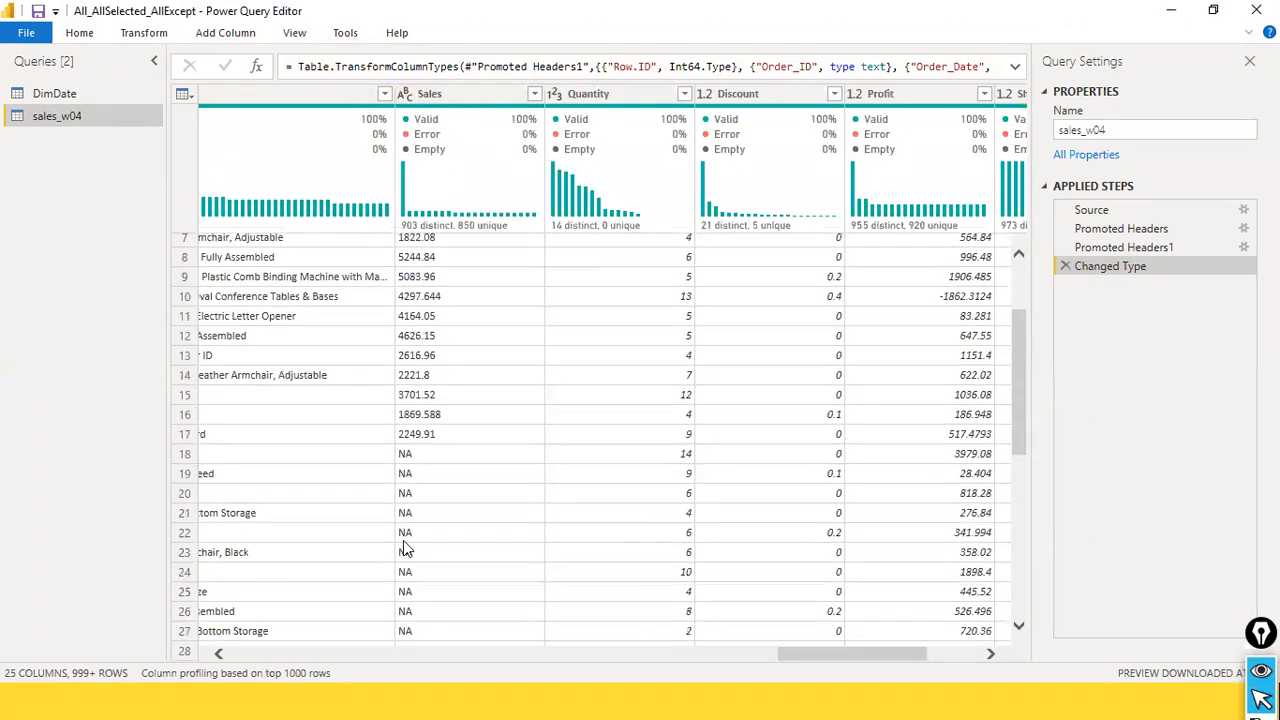
scroll(427, 358, "up", 2)
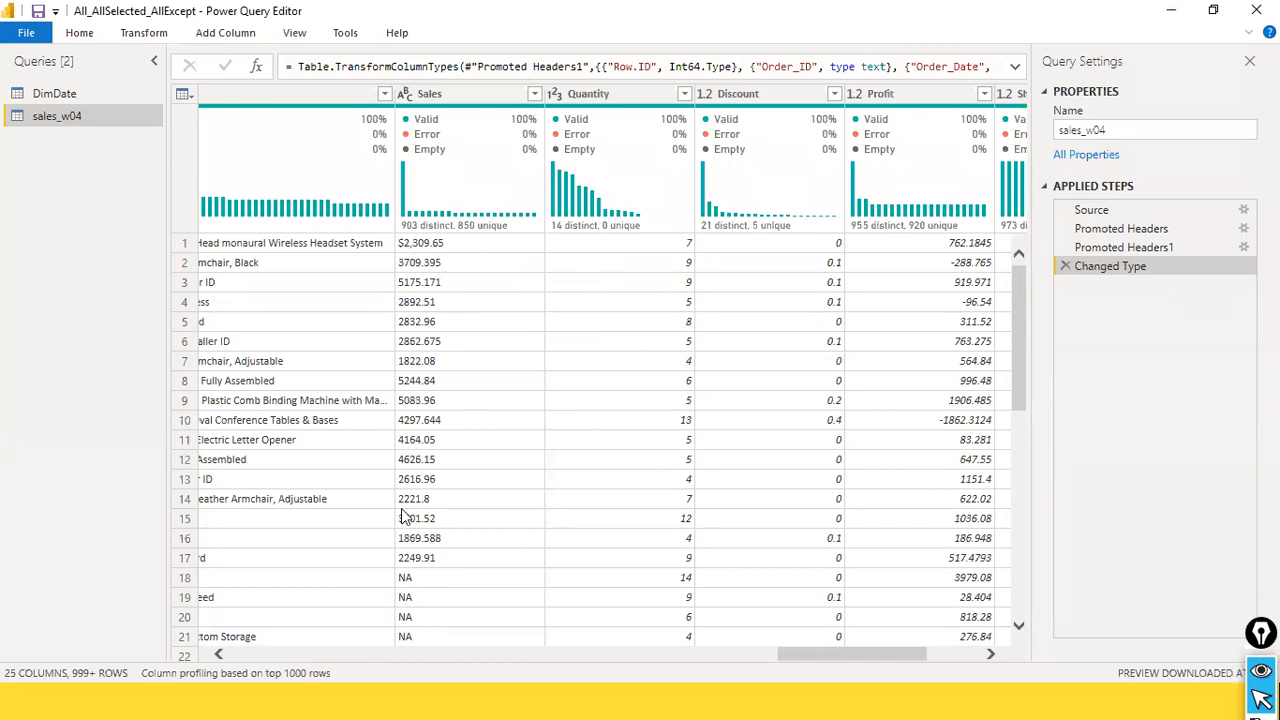
scroll(415, 460, "down", 4)
scroll(410, 318, "up", 5)
- Change the Sales column's data type to Decimal Number, replacing the current type conversion
left_click(416, 99)
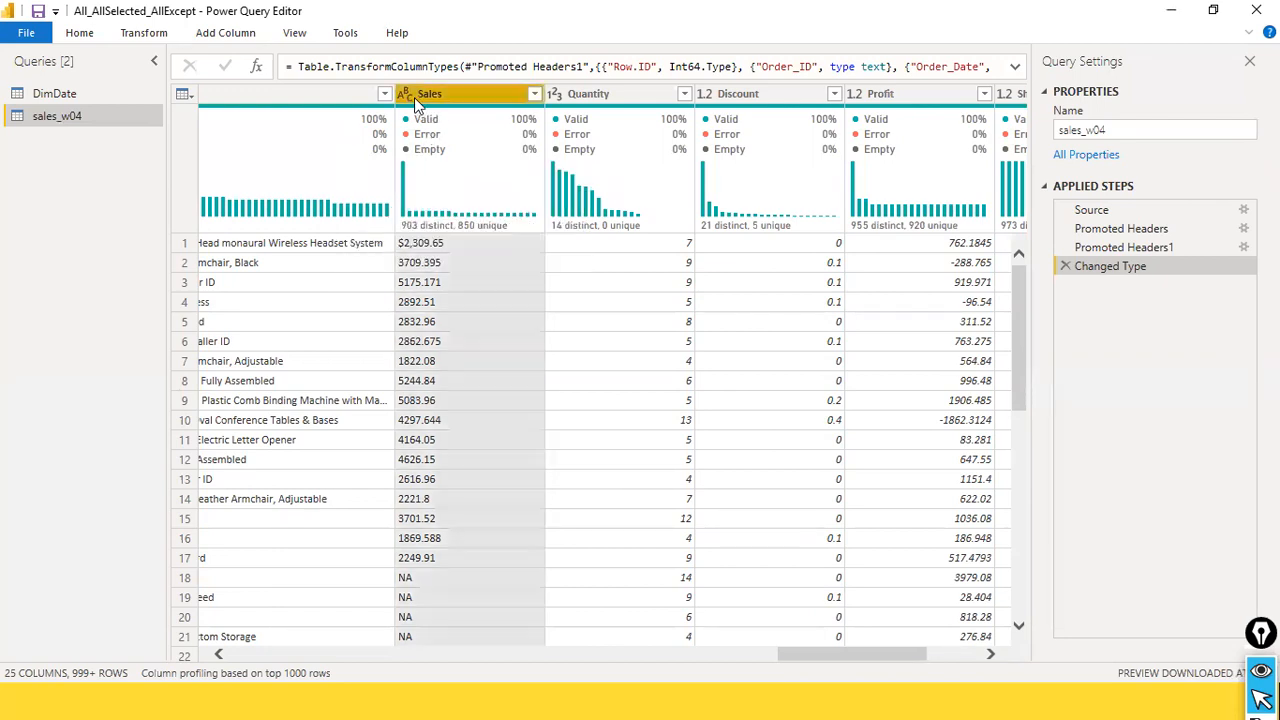
left_click(407, 94)
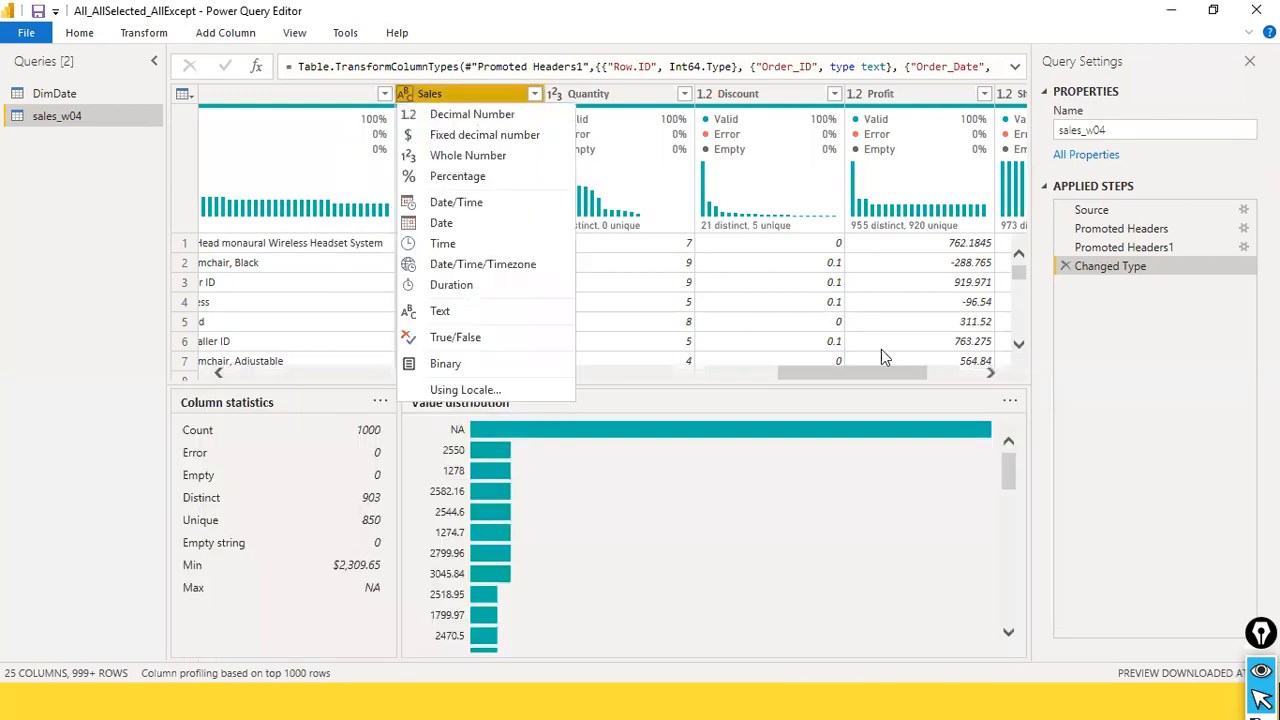
left_click(808, 383)
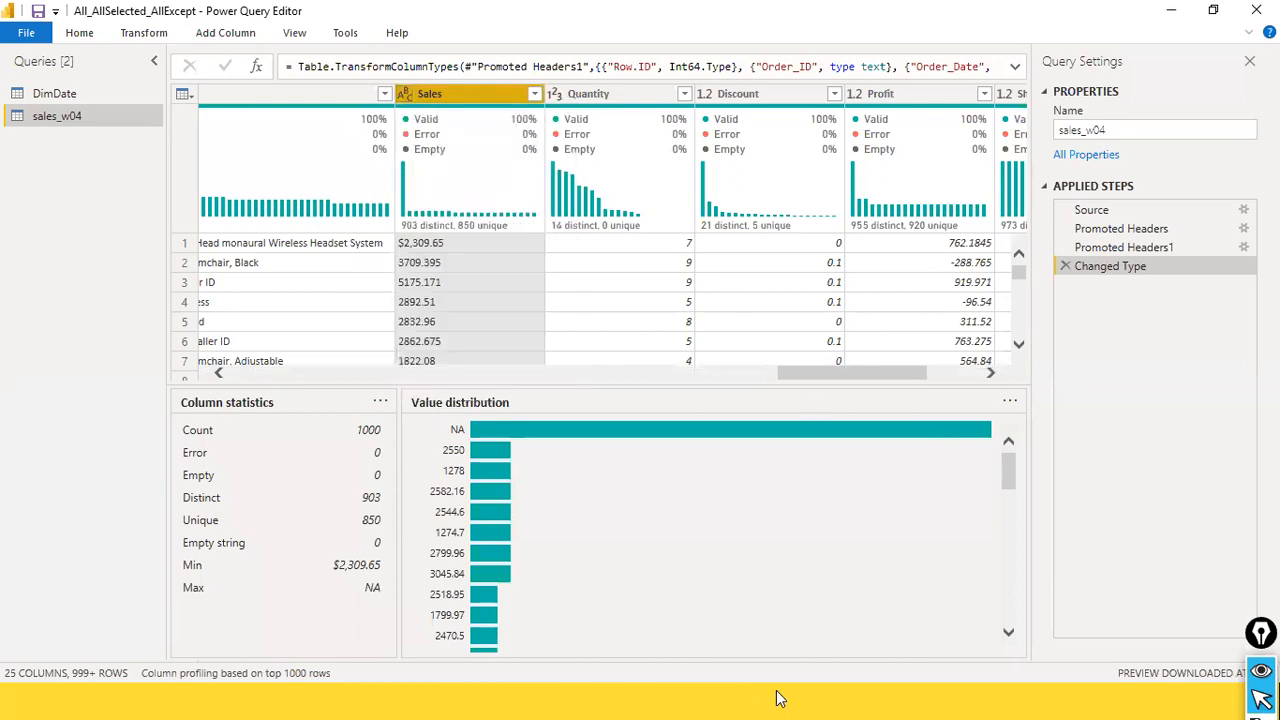
left_click_drag(780, 700, 780, 610)
left_click(407, 94)
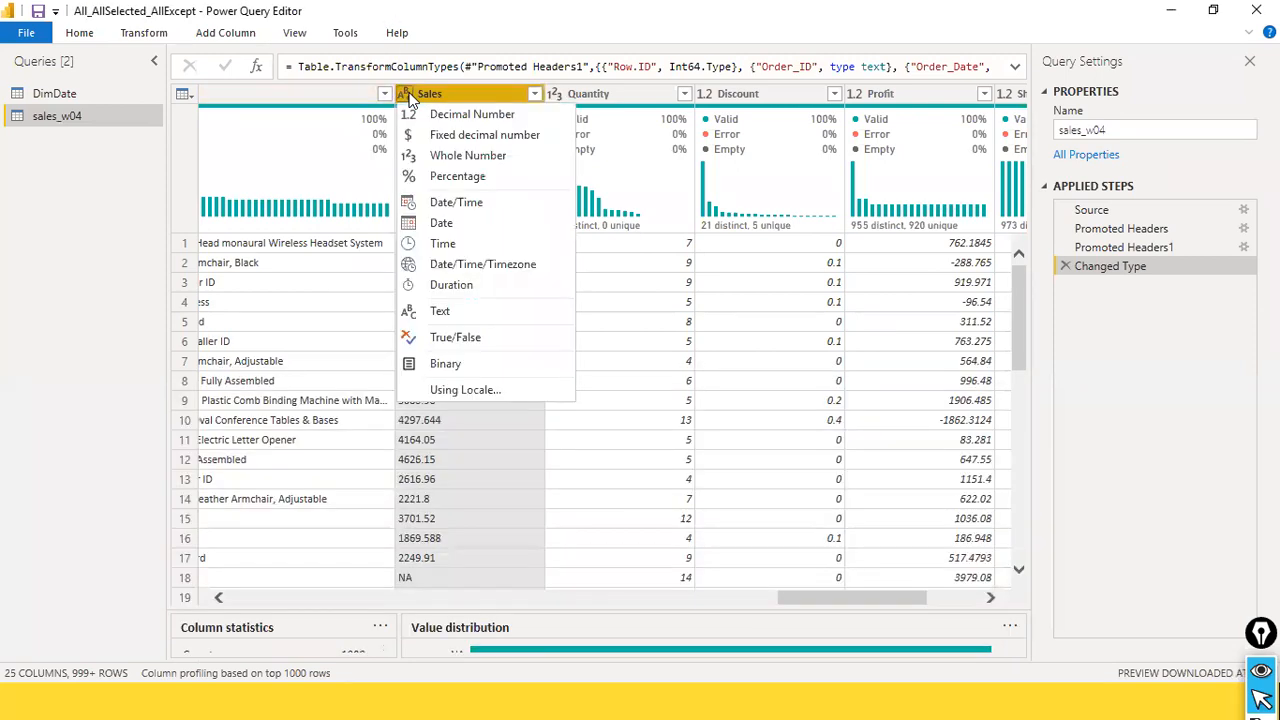
left_click(487, 118)
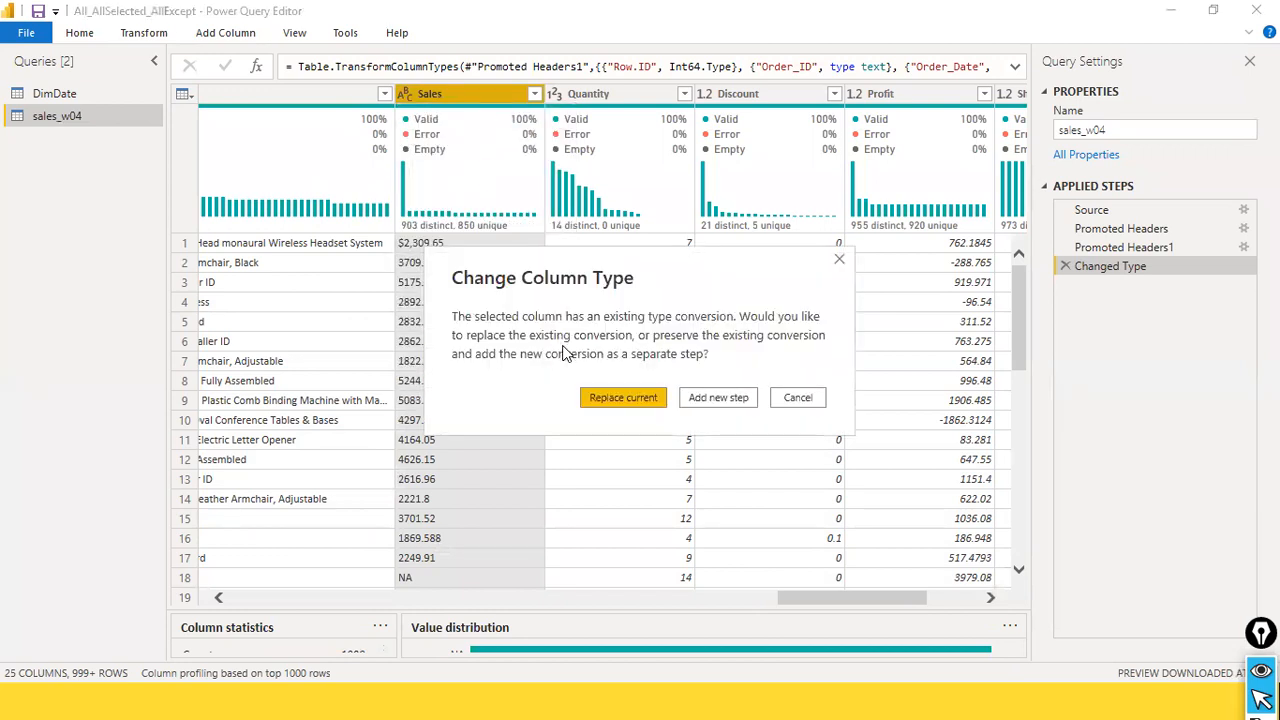
left_click(624, 400)
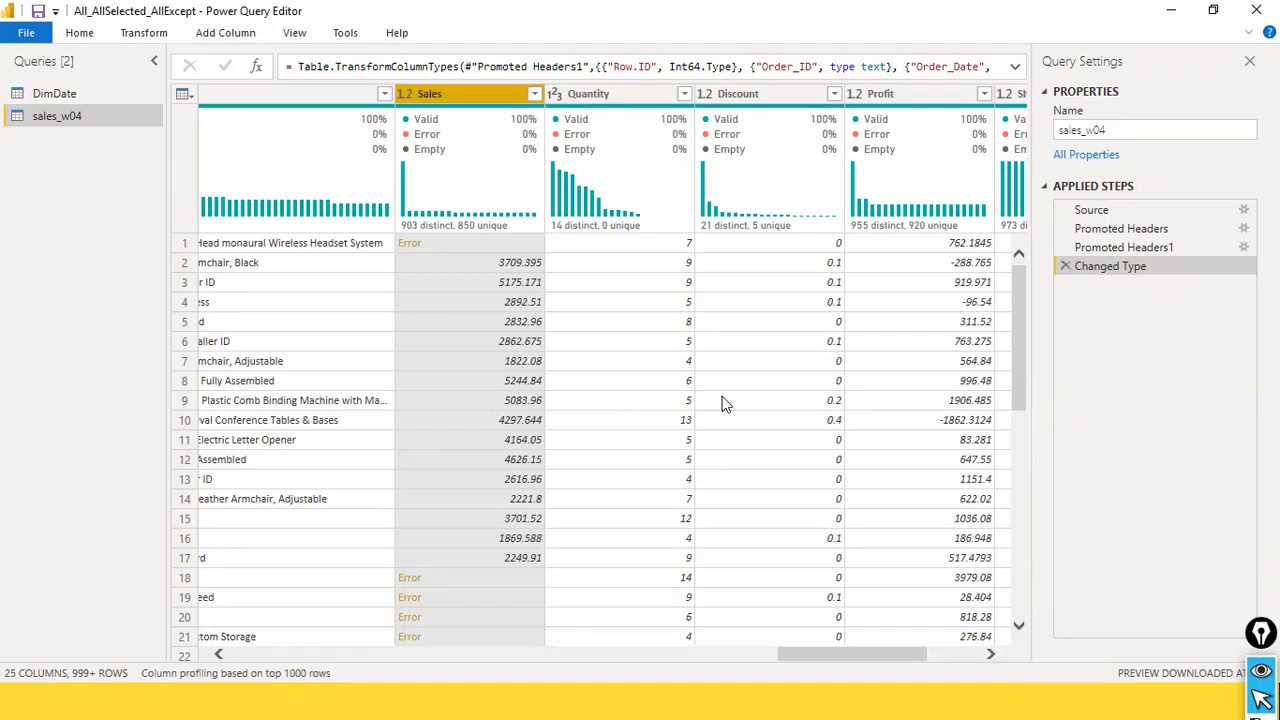
- Switch to the DAX_Essentials Final Gold Copy presentation in PowerPoint, paste the Power Query Editor screenshot and save the file
key("alt+Tab")
key("alt+Tab")
key("alt+Tab")
key("alt+Tab")
key("alt+Tab")
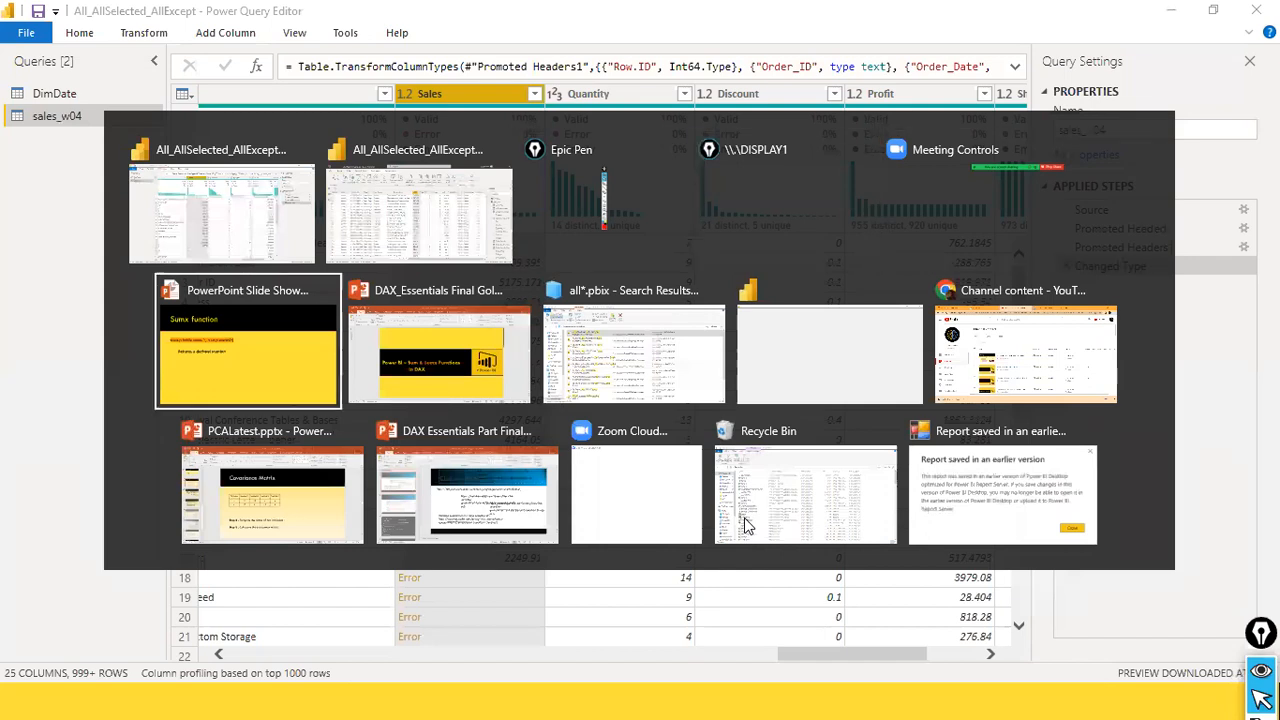
key("alt+Tab")
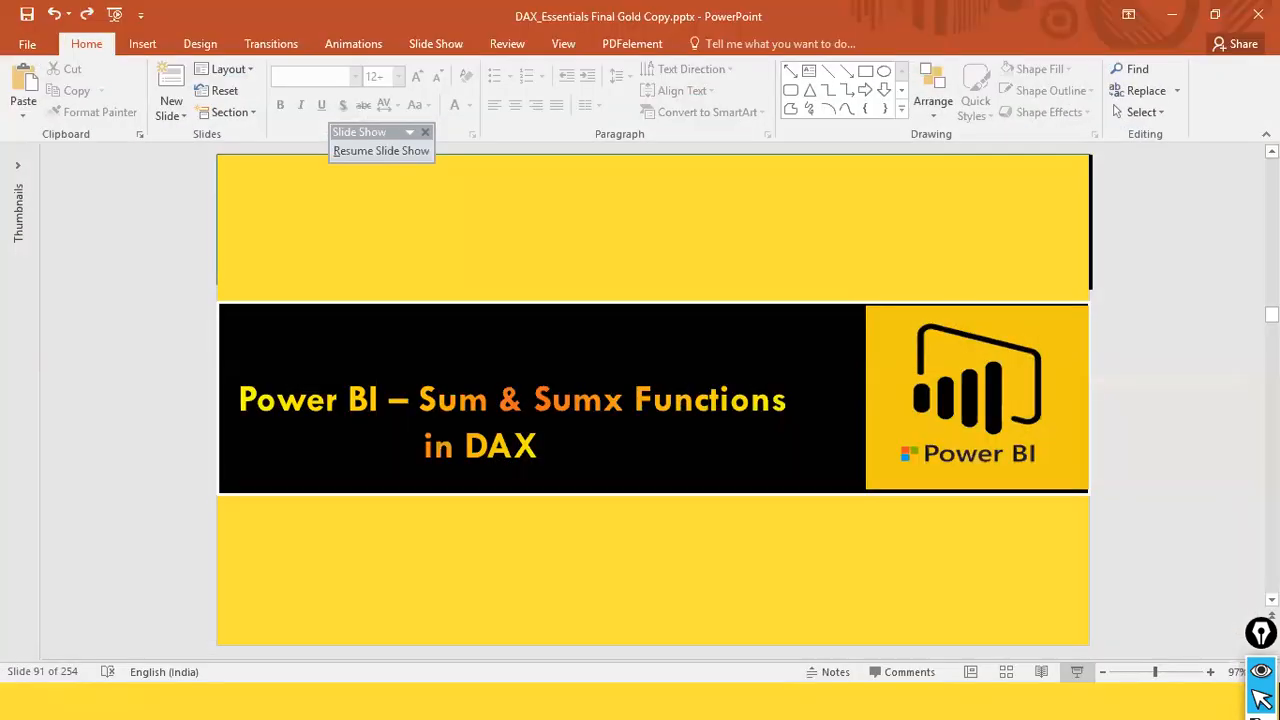
key("ctrl+v")
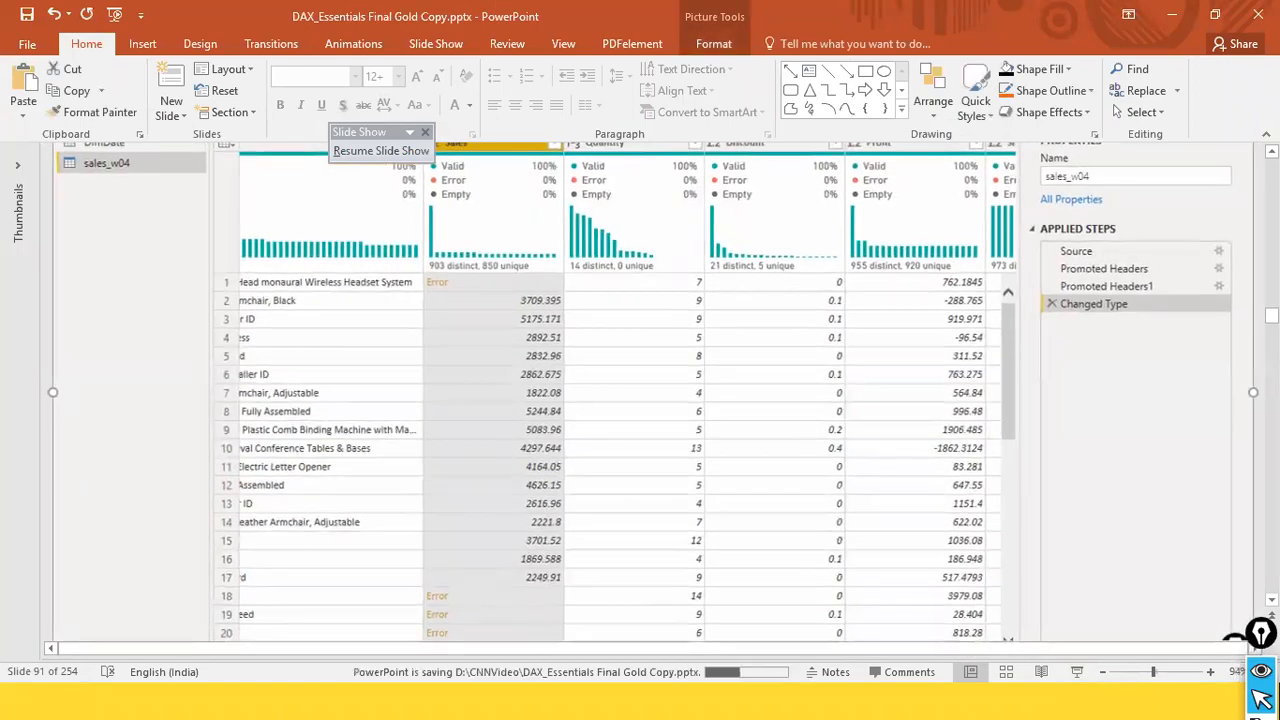
- Return to Power Query Editor and check the data type options of the Sales column without changing them
key("alt+Tab")
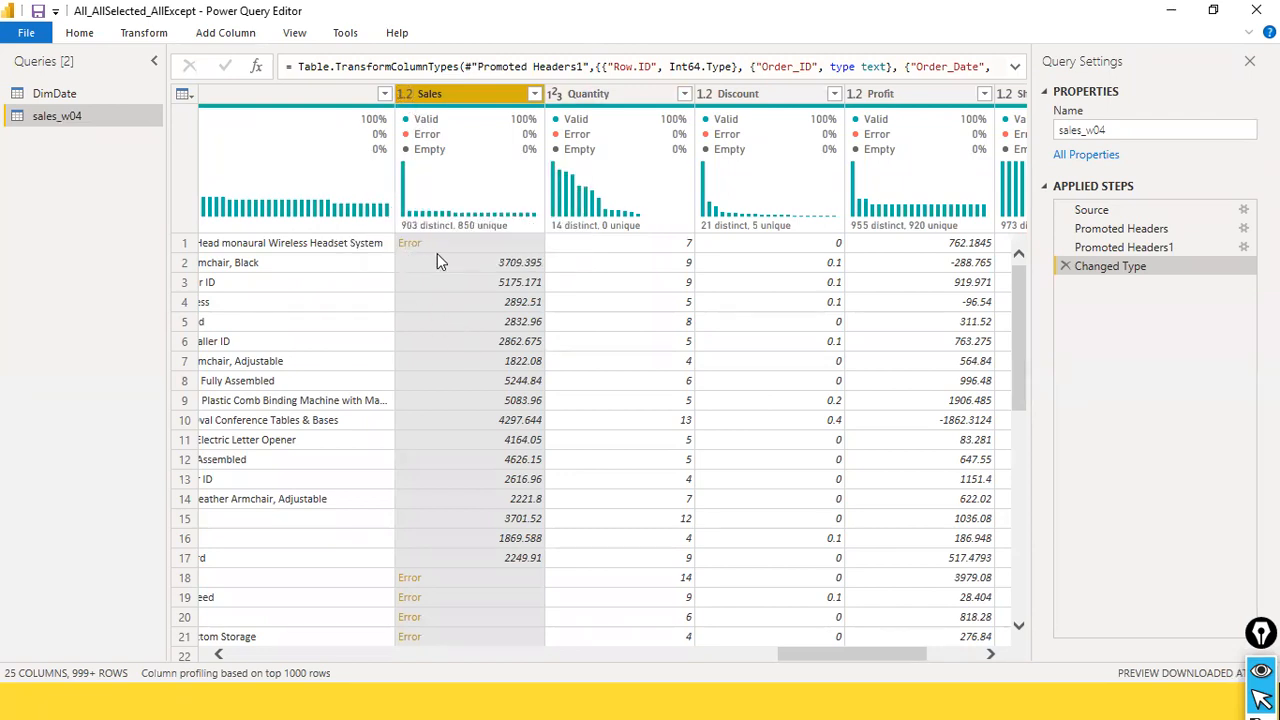
left_click(416, 99)
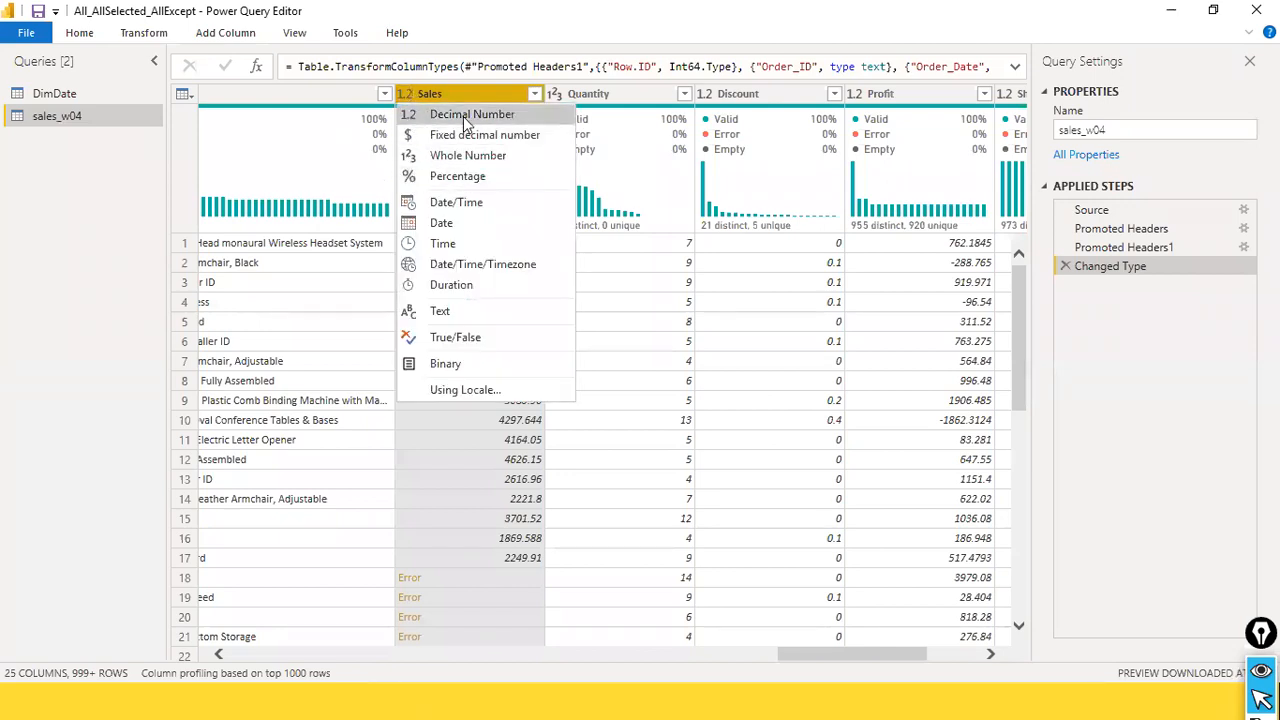
left_click(524, 6)
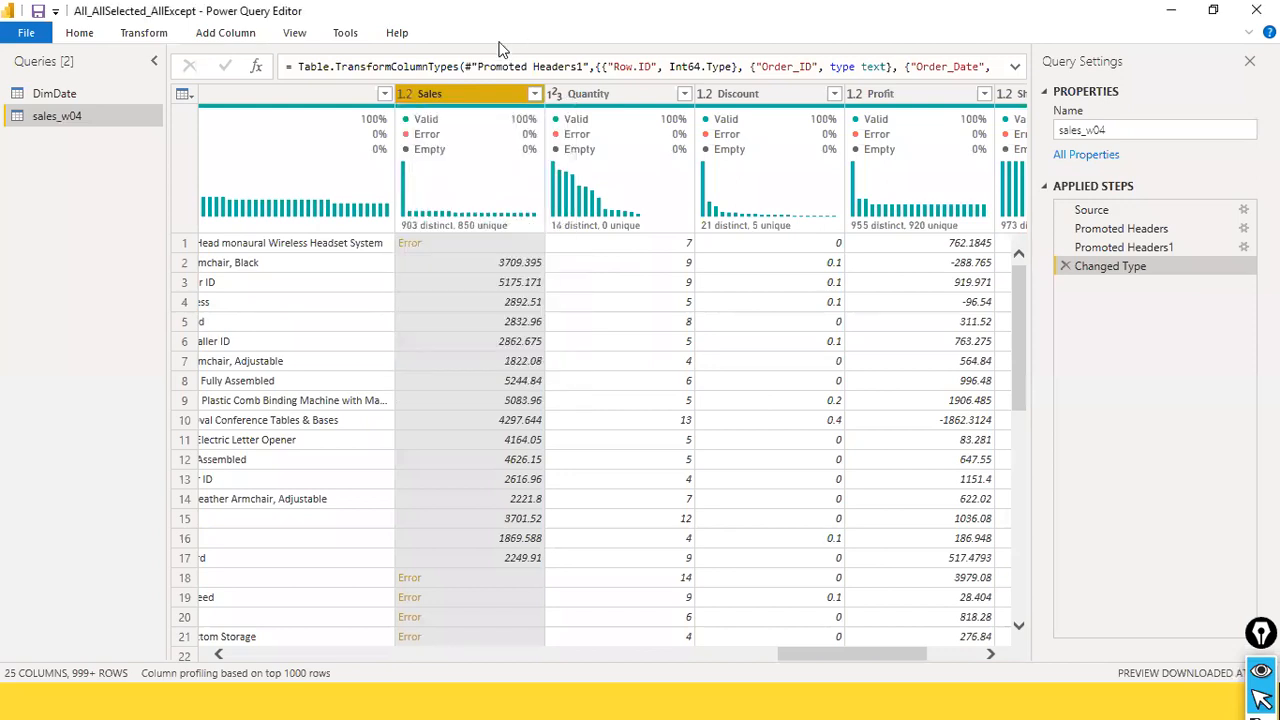
- Reapply Decimal Number to the Sales column and delete the Changed Type step from the sales_w04 query's applied steps
left_click(407, 96)
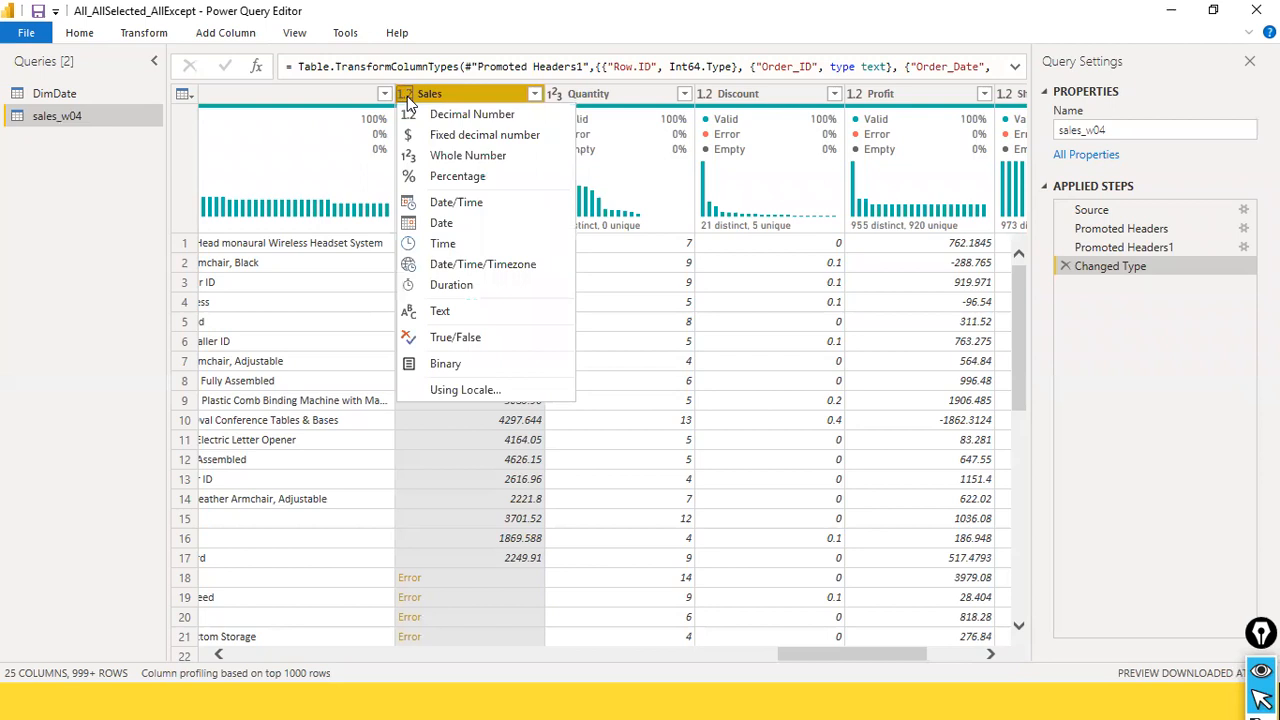
left_click(472, 117)
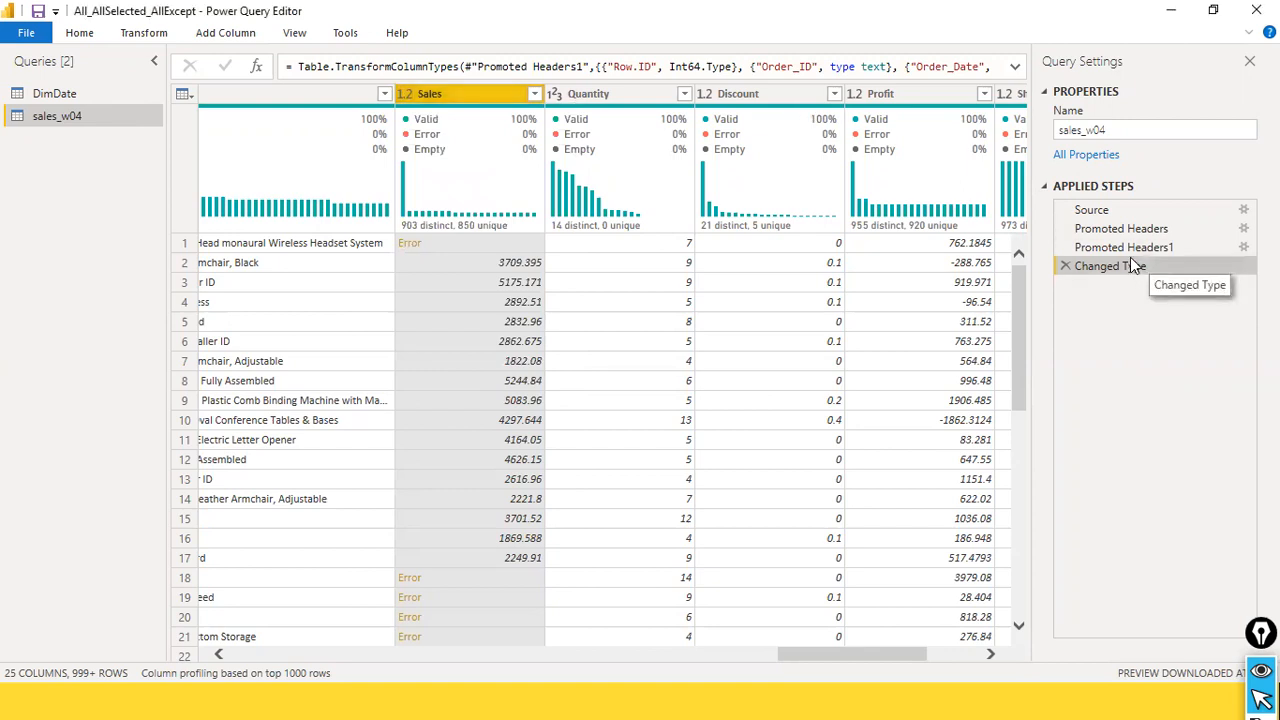
left_click(1065, 267)
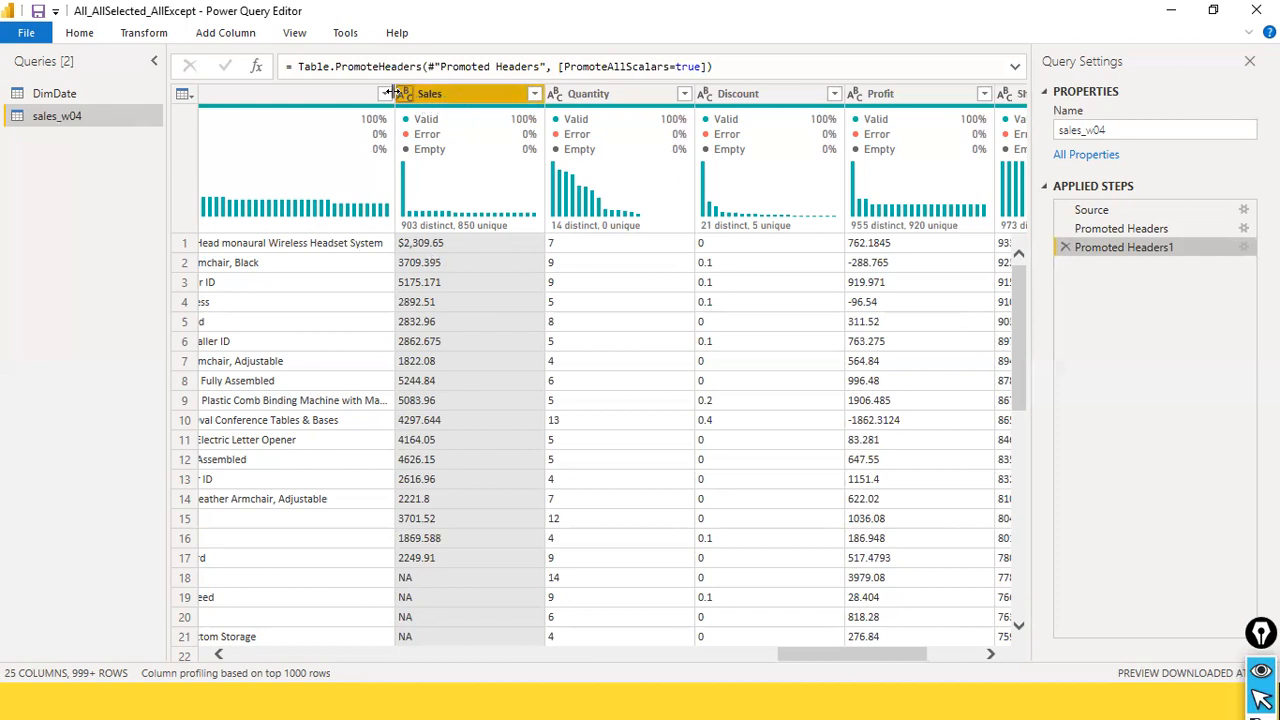
- Replace the "$" characters in the Sales column with nothing, using Replace Values
right_click(475, 97)
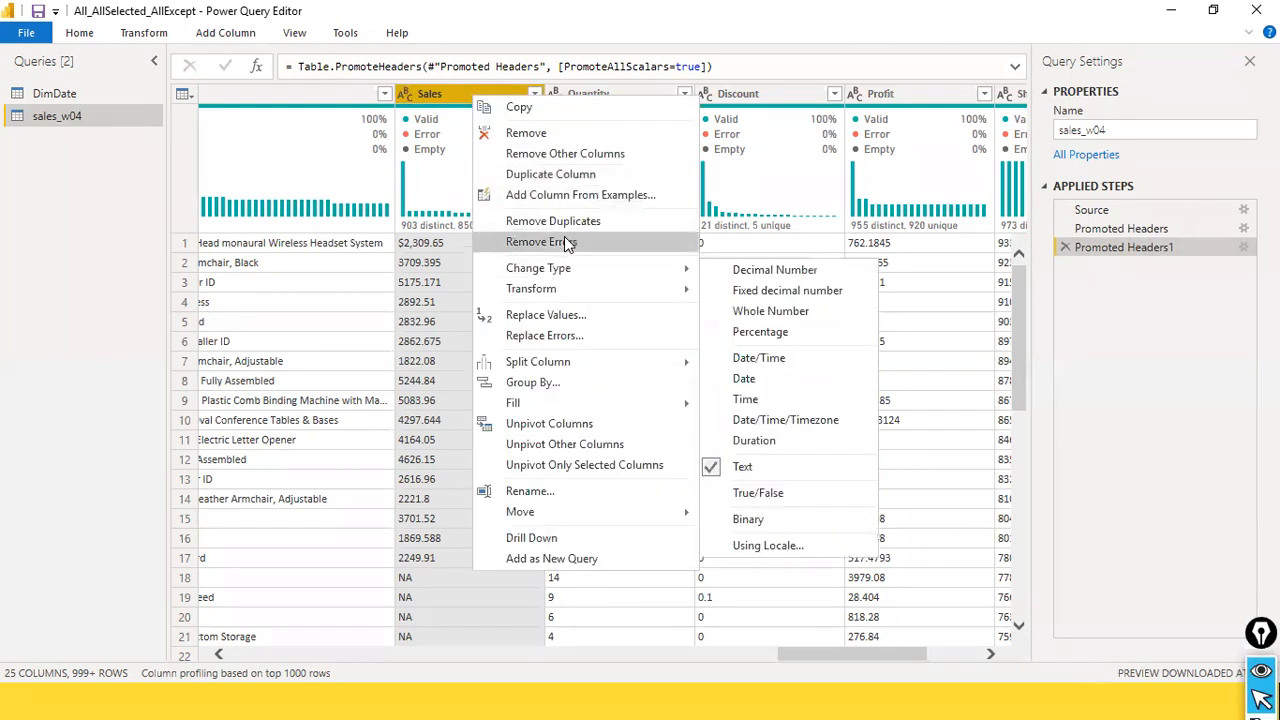
left_click(578, 318)
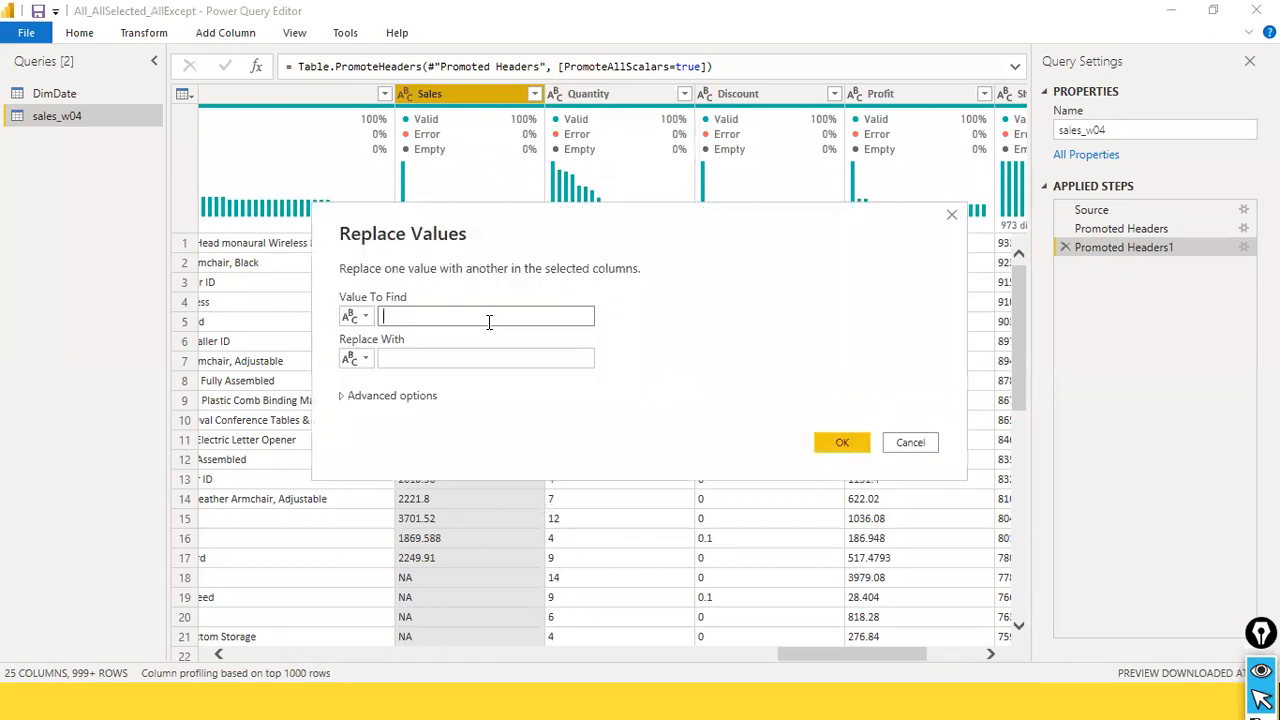
type("$")
left_click(461, 355)
left_click(848, 442)
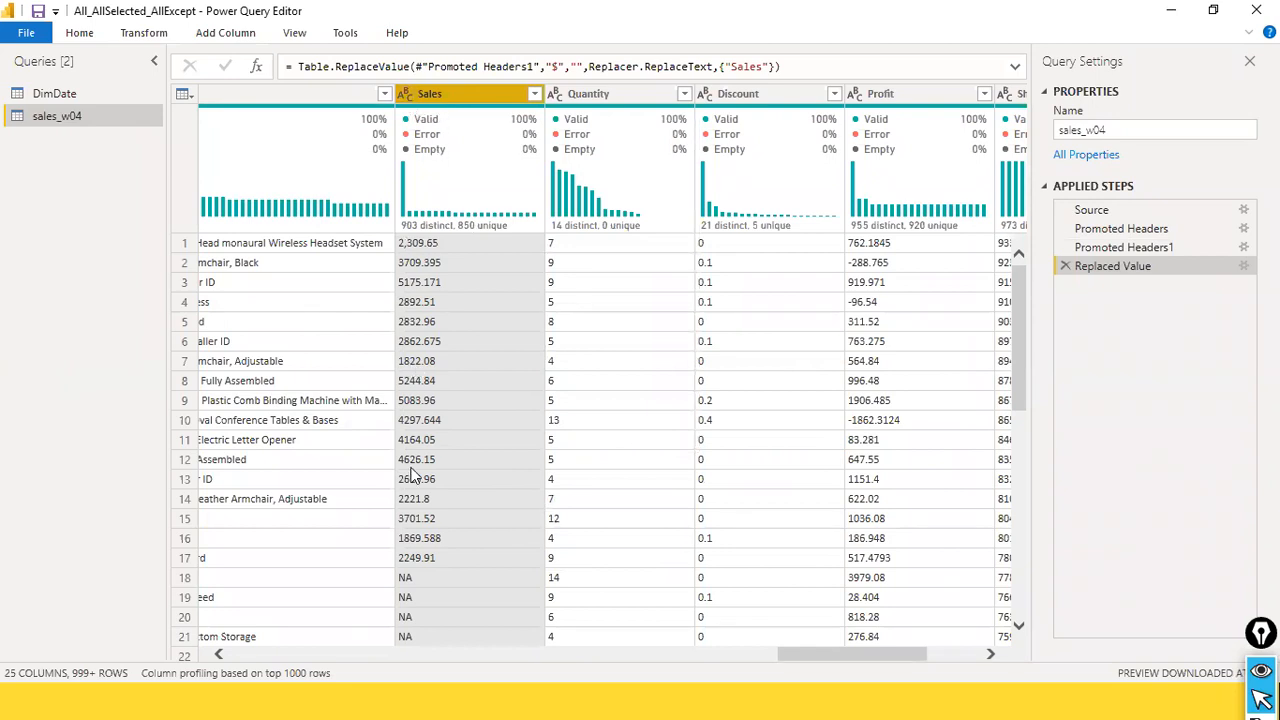
scroll(435, 612, "down", 4)
scroll(435, 609, "up", 4)
- Replace the value "NA" with "0" in the Sales column
right_click(478, 96)
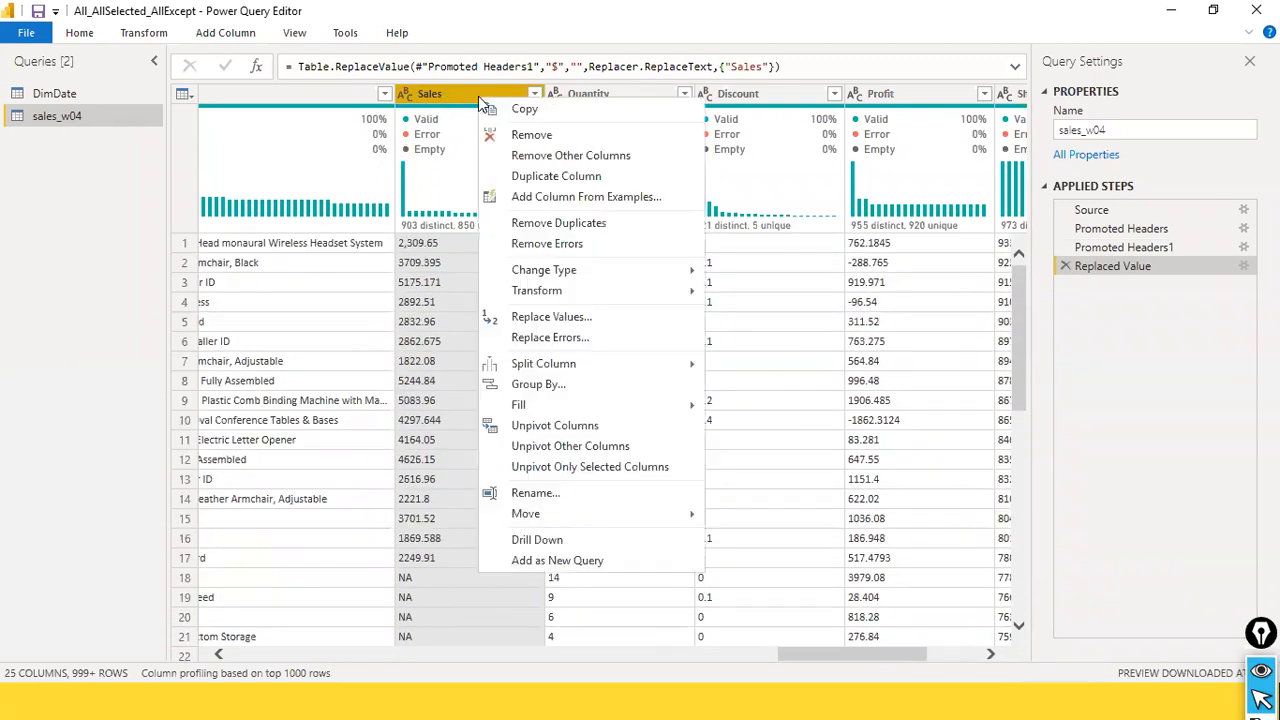
left_click(579, 311)
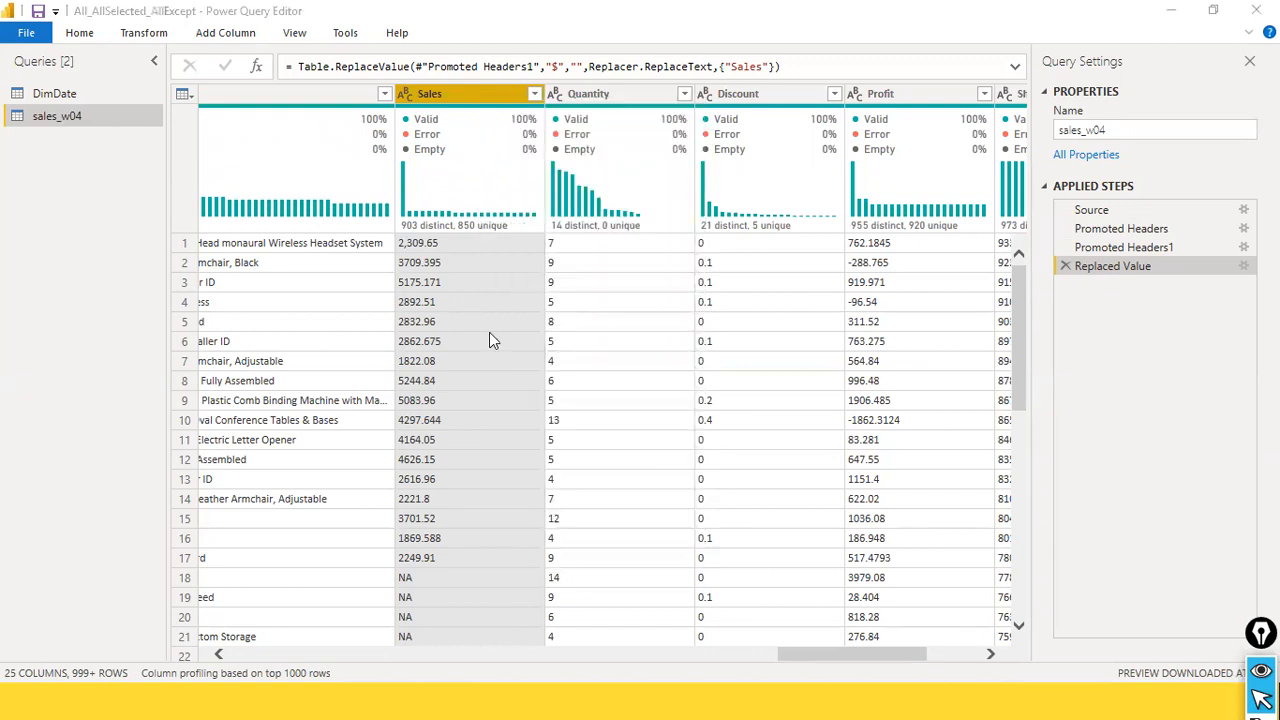
type("NA")
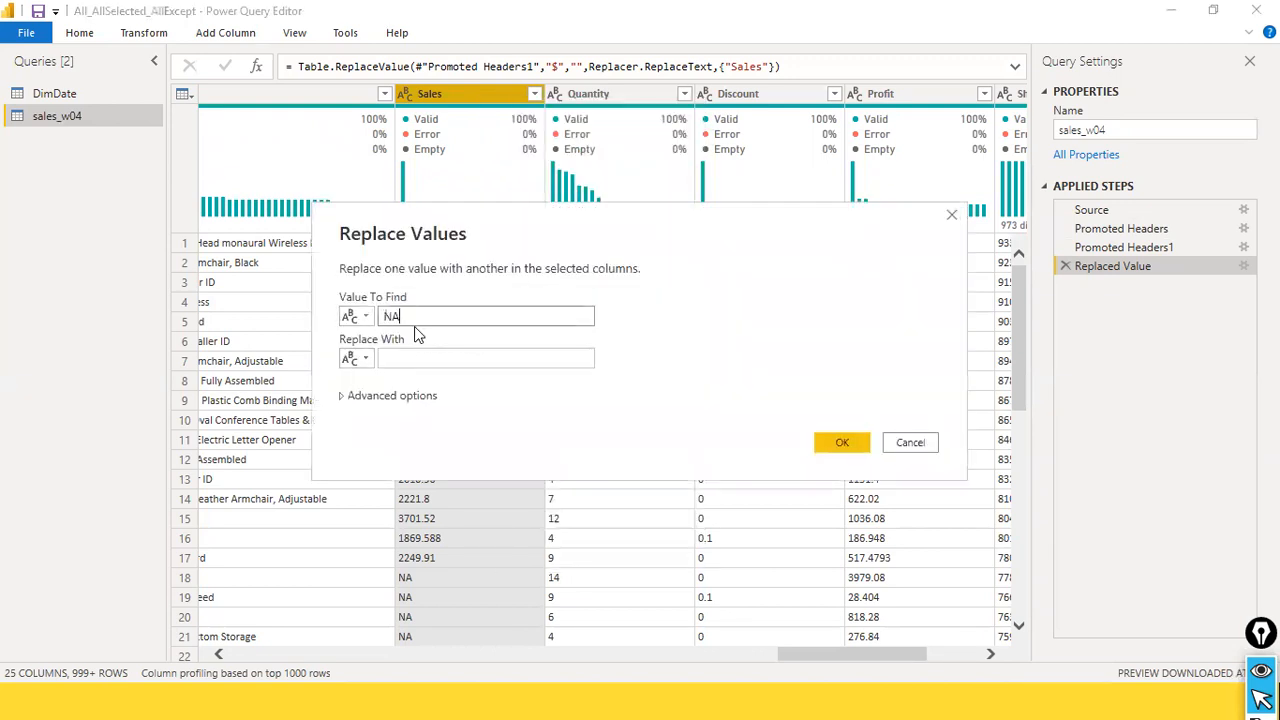
left_click(430, 360)
type("0")
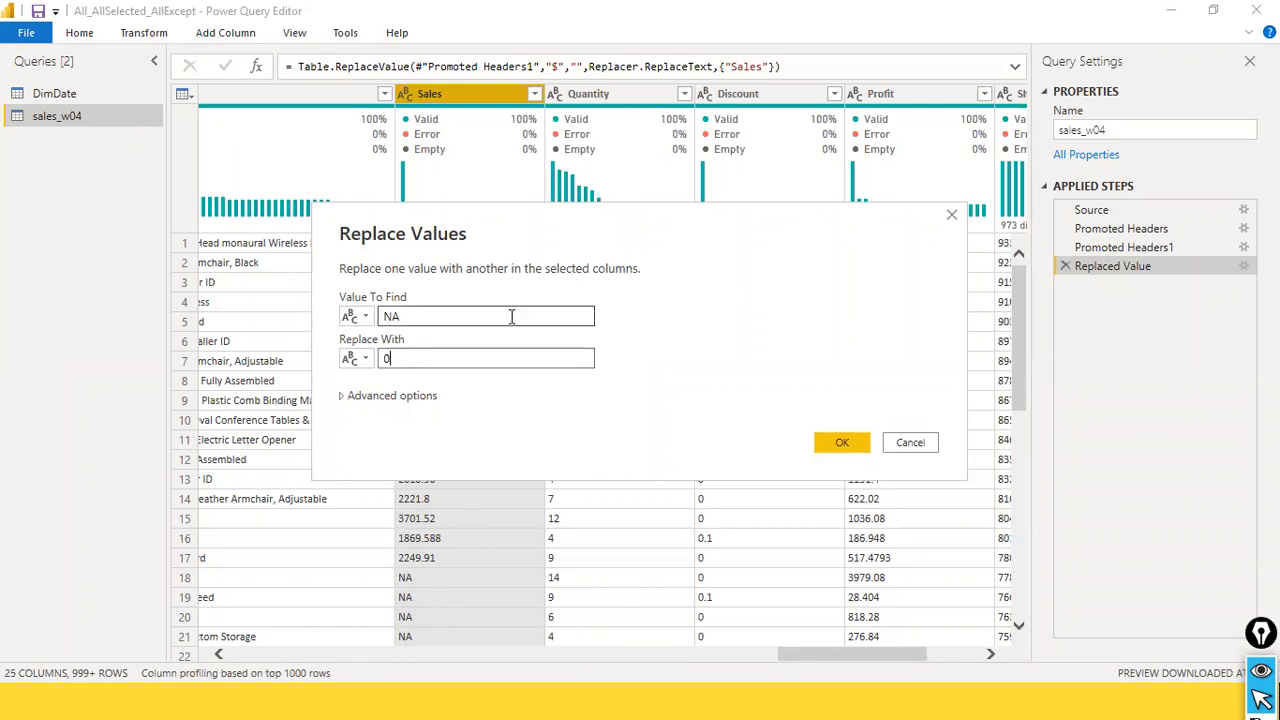
left_click(838, 443)
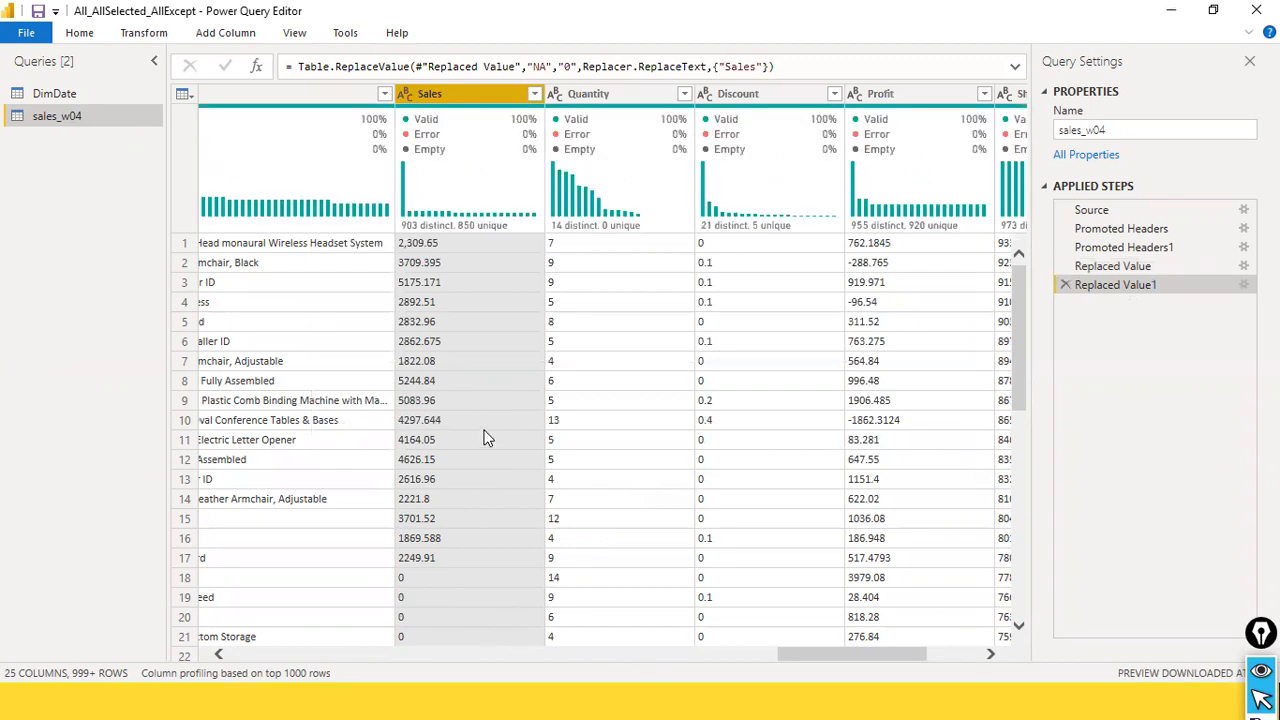
- Examine the Sales column's rows and distinct filter values for remaining non-numeric entries, keeping all values selected
scroll(488, 414, "down", 9)
scroll(486, 414, "up", 9)
left_click(534, 95)
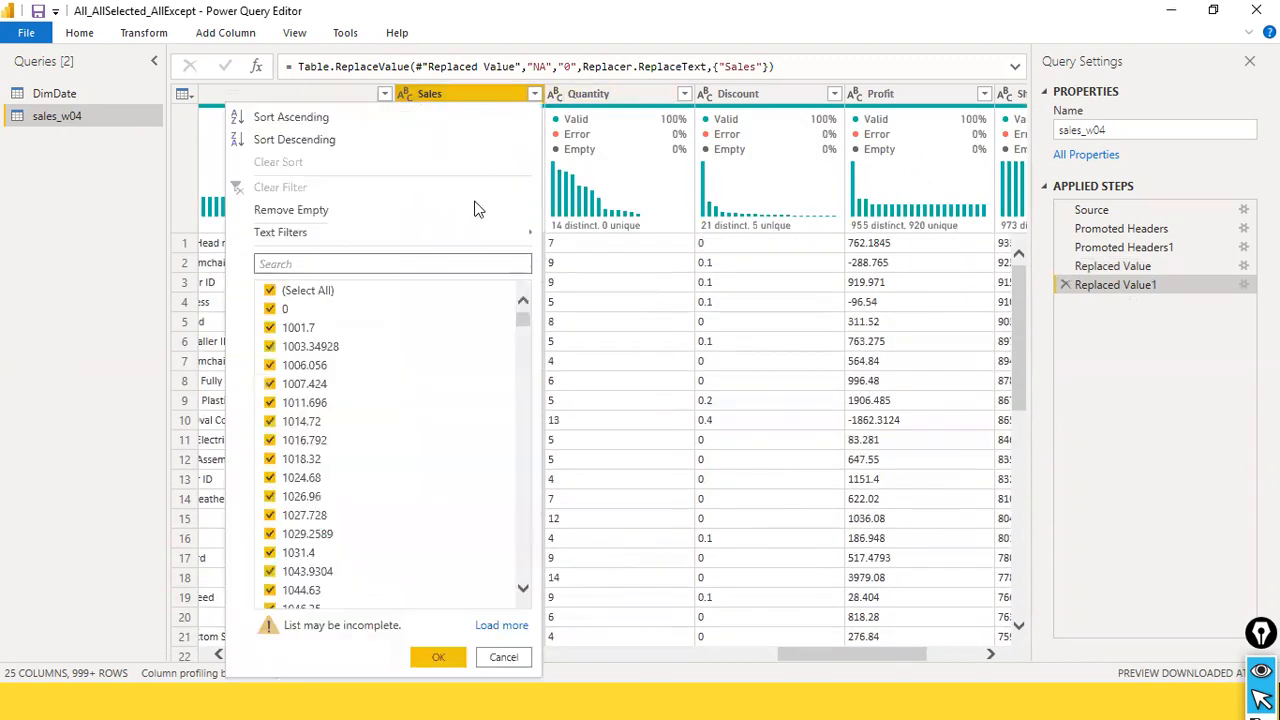
scroll(390, 322, "down", 3)
scroll(388, 322, "down", 6)
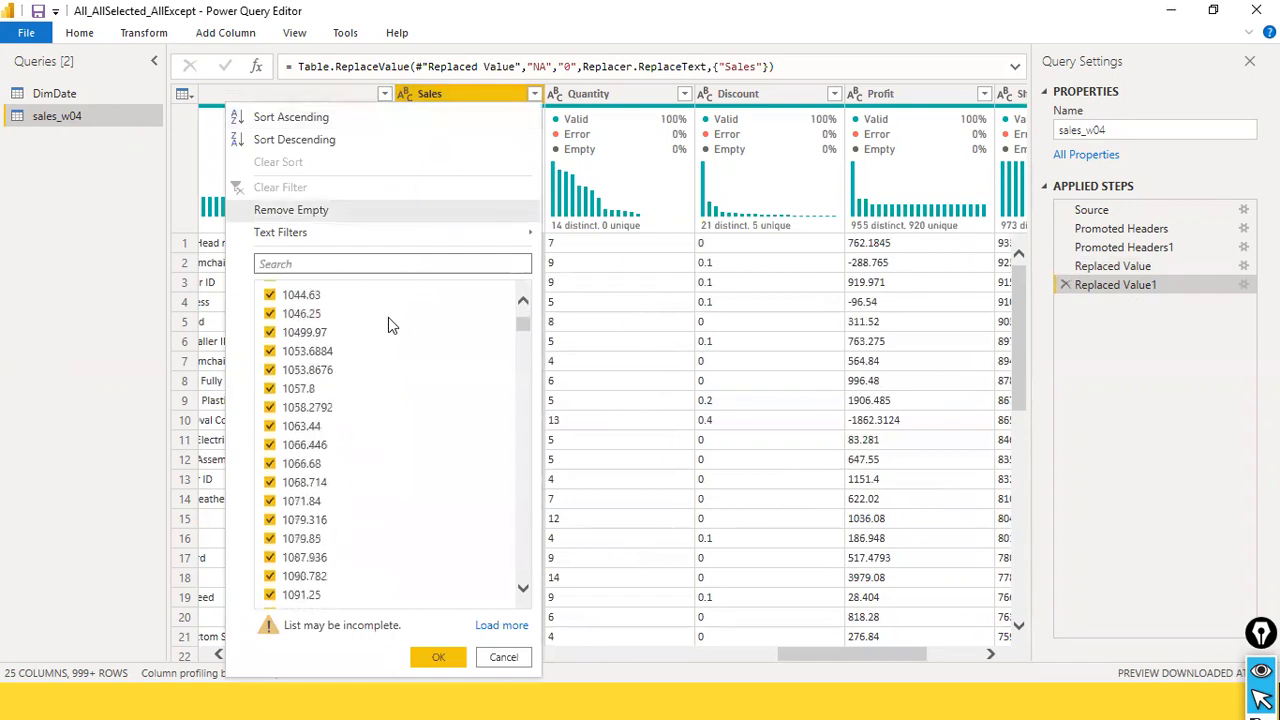
scroll(388, 324, "down", 4)
scroll(389, 322, "up", 13)
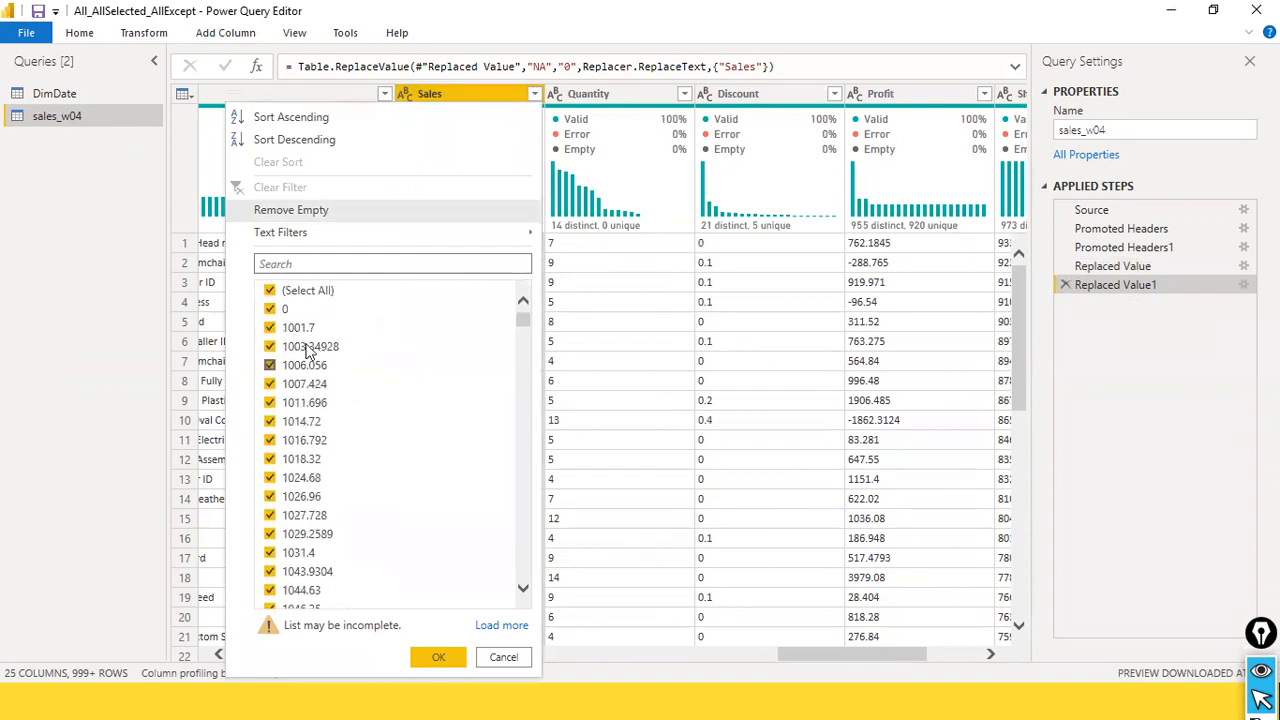
scroll(310, 345, "down", 3)
scroll(310, 345, "up", 3)
scroll(310, 345, "down", 5)
scroll(312, 343, "up", 5)
scroll(337, 354, "down", 6)
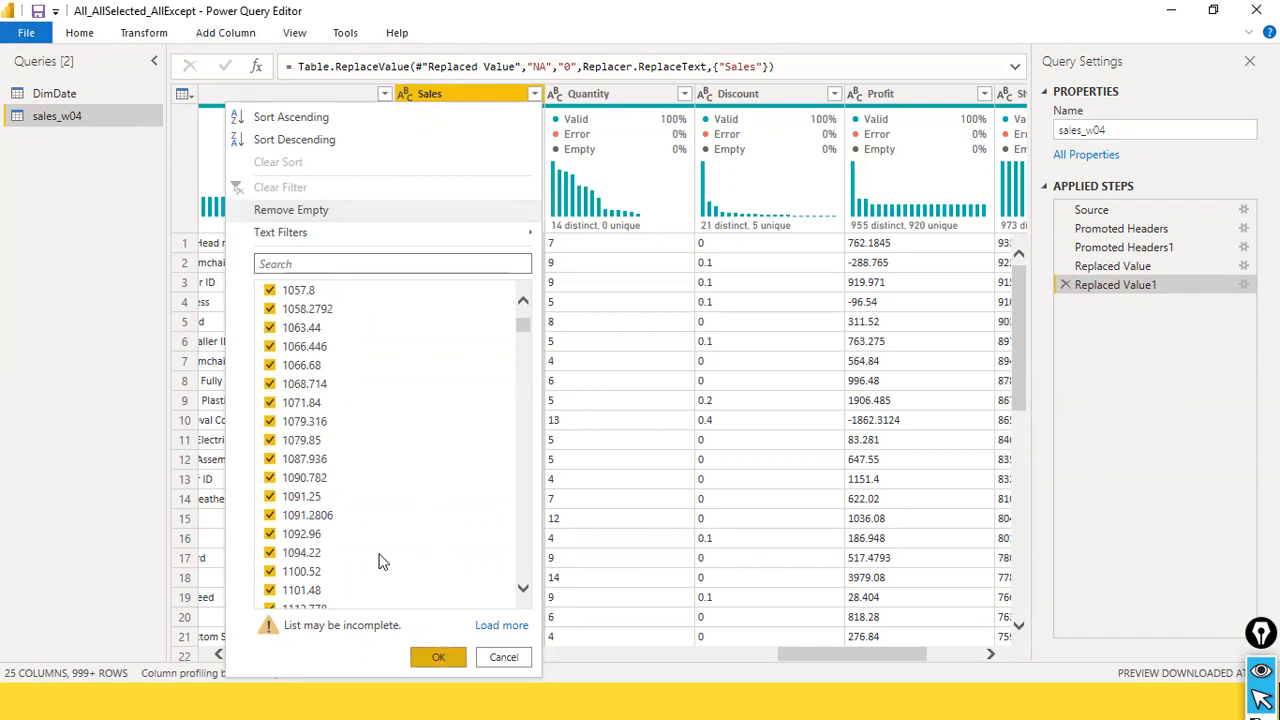
left_click(438, 657)
- Change the cleaned Sales column's data type to Decimal Number
left_click(403, 95)
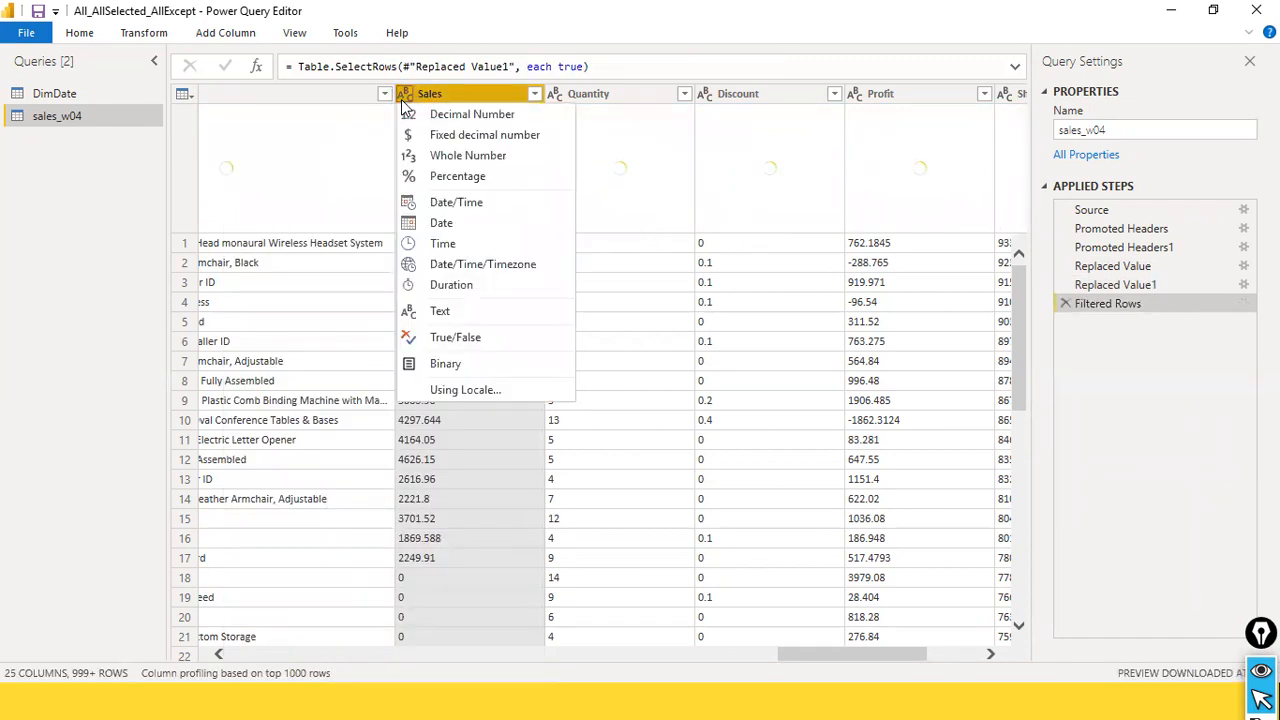
left_click(422, 112)
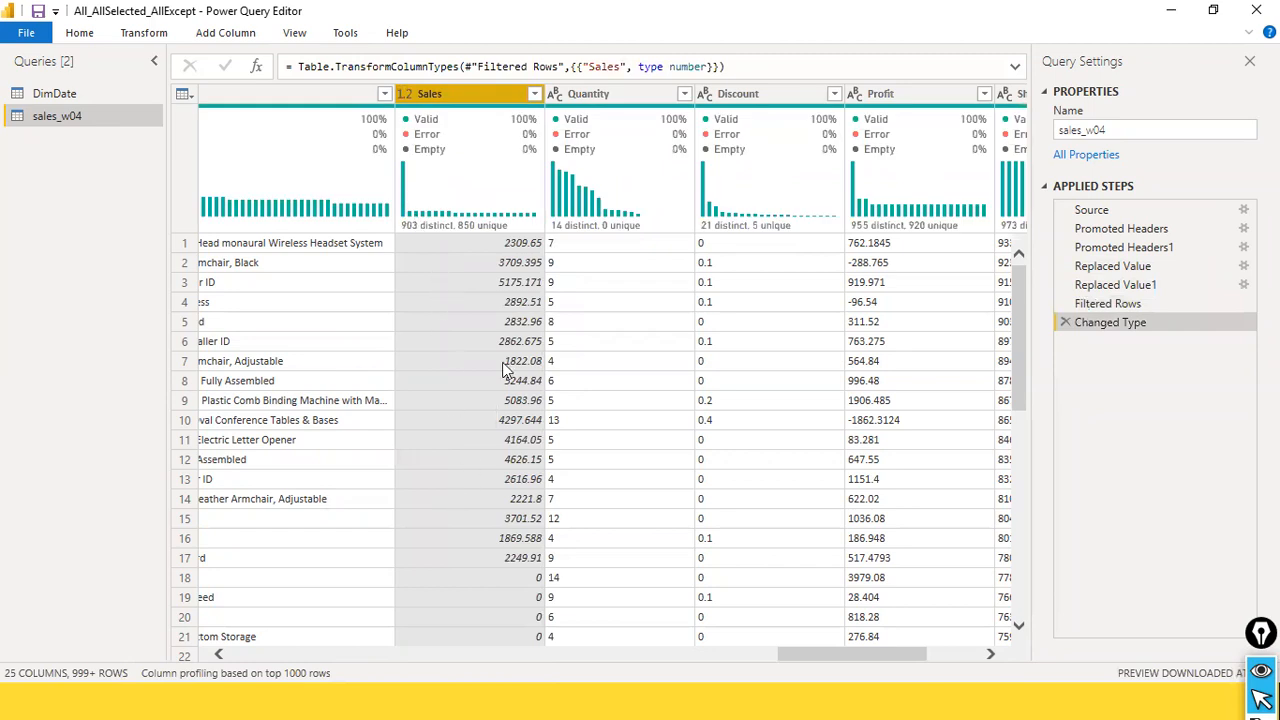
- Examine the column quality and distribution statistics of the Sales and Discount columns
mouse_move(528, 150)
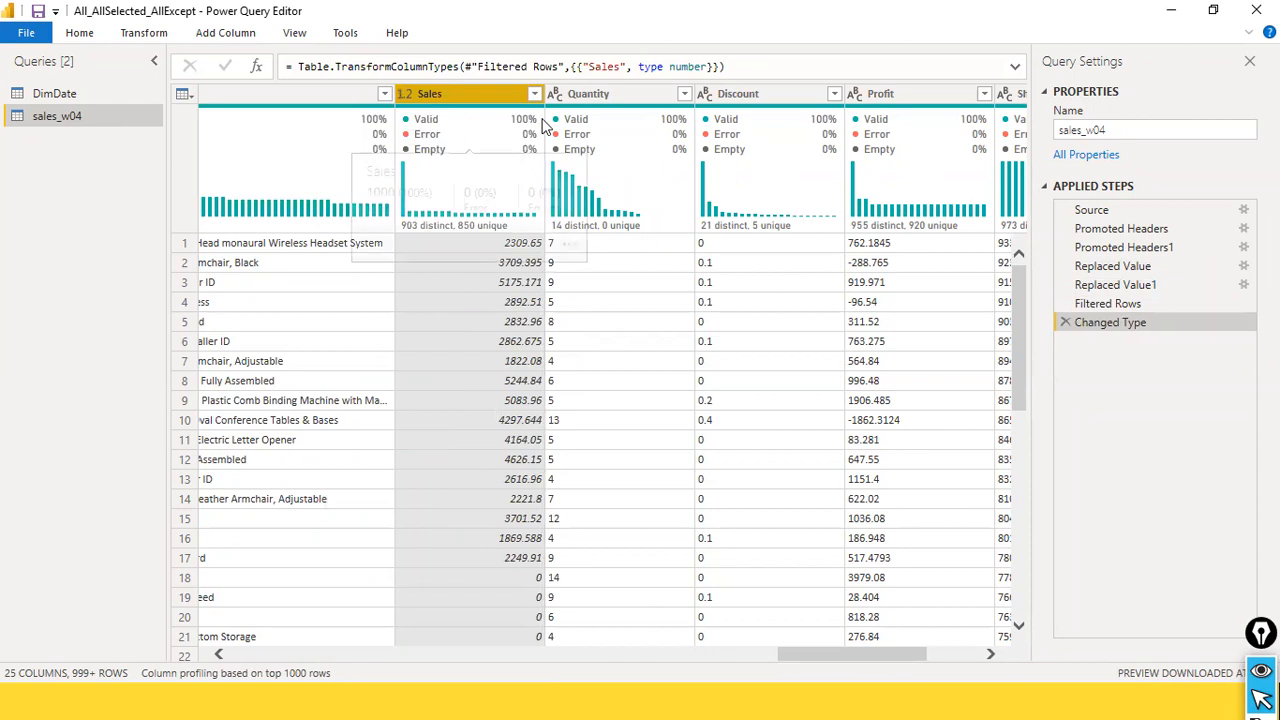
mouse_move(542, 124)
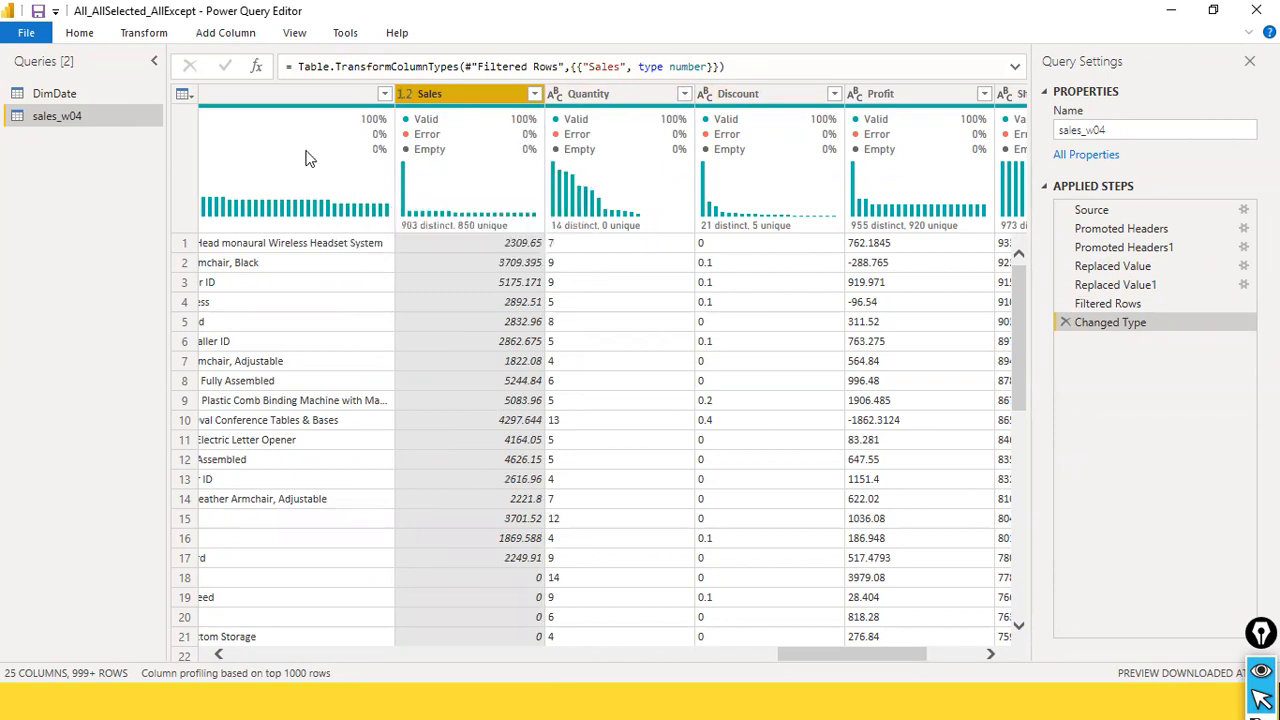
mouse_move(290, 160)
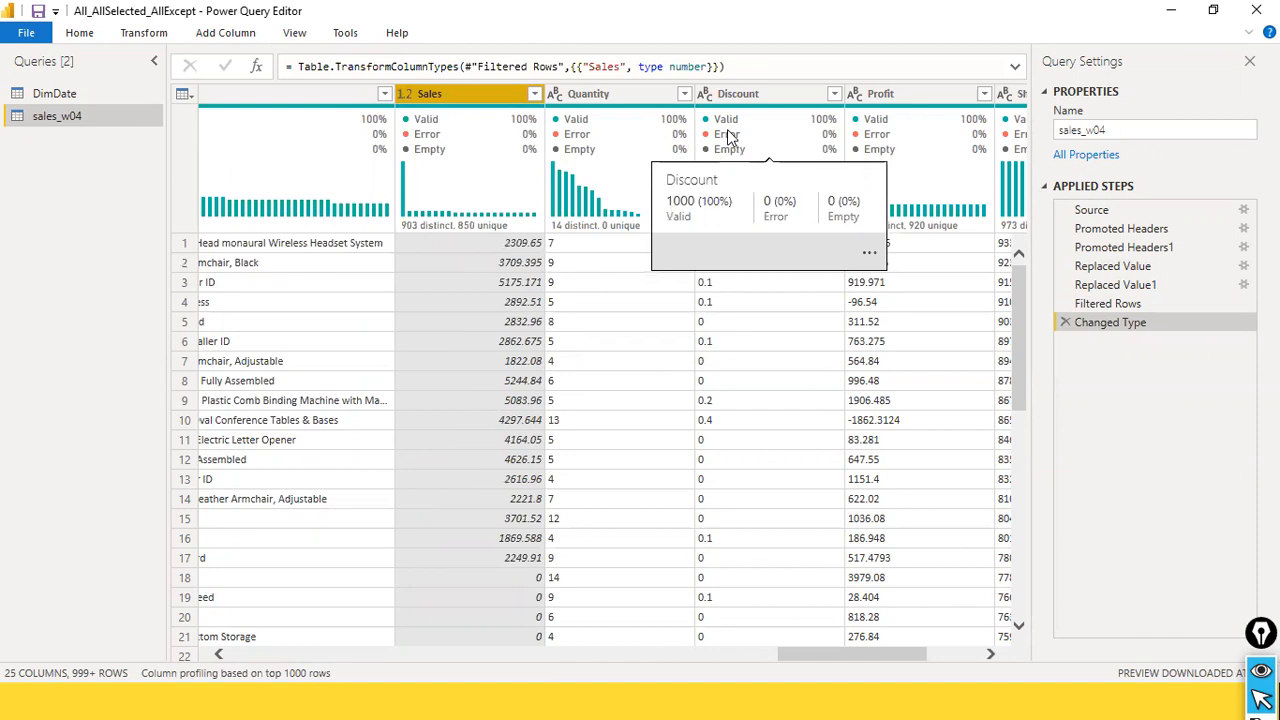
mouse_move(752, 220)
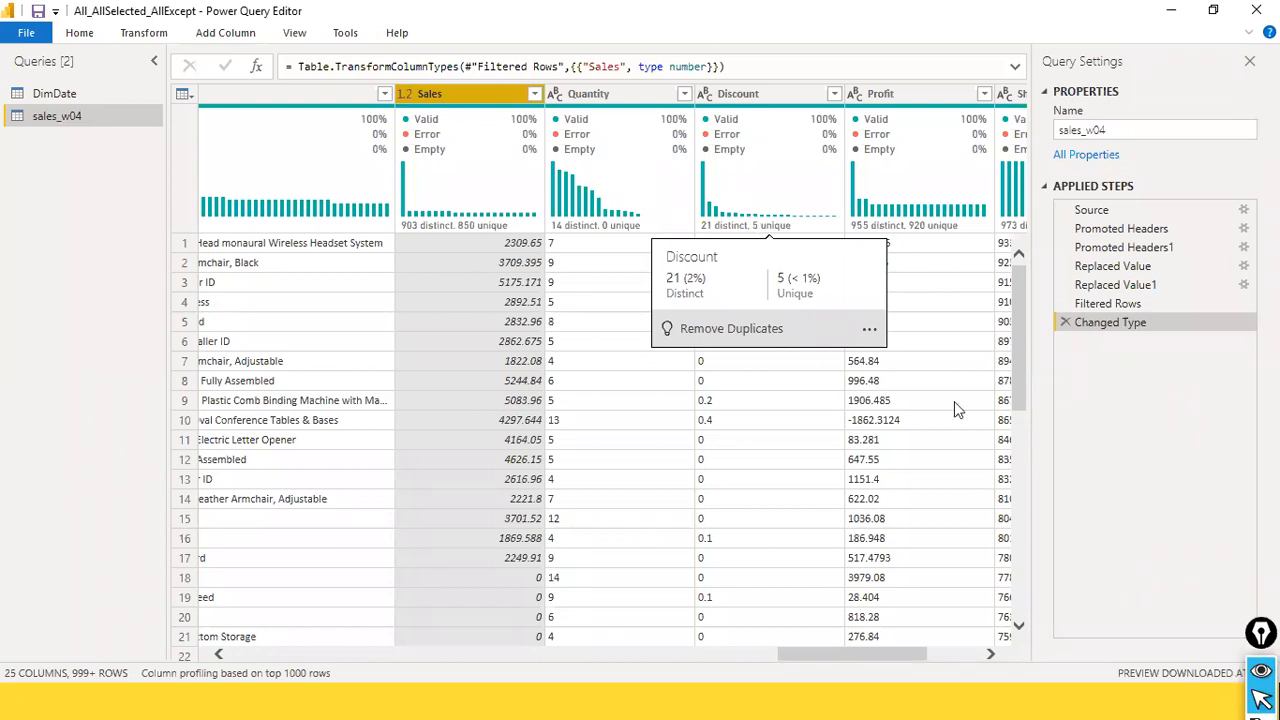
mouse_move(435, 173)
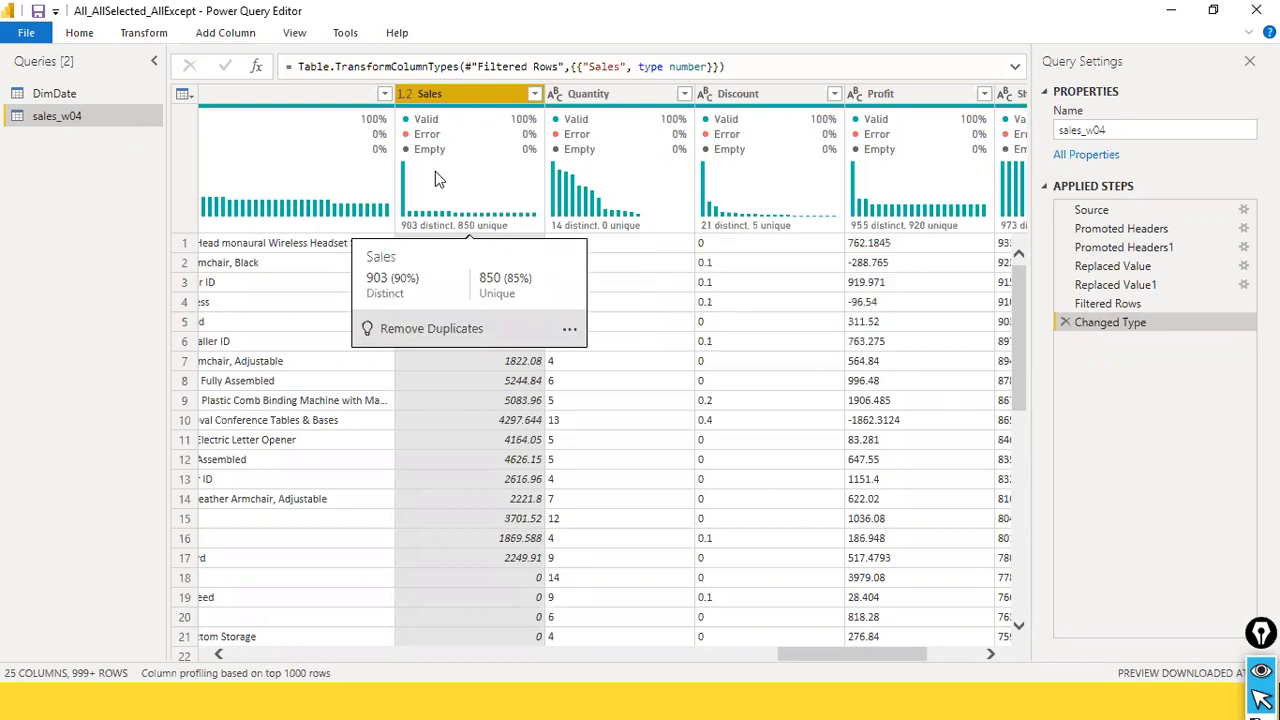
right_click(445, 103)
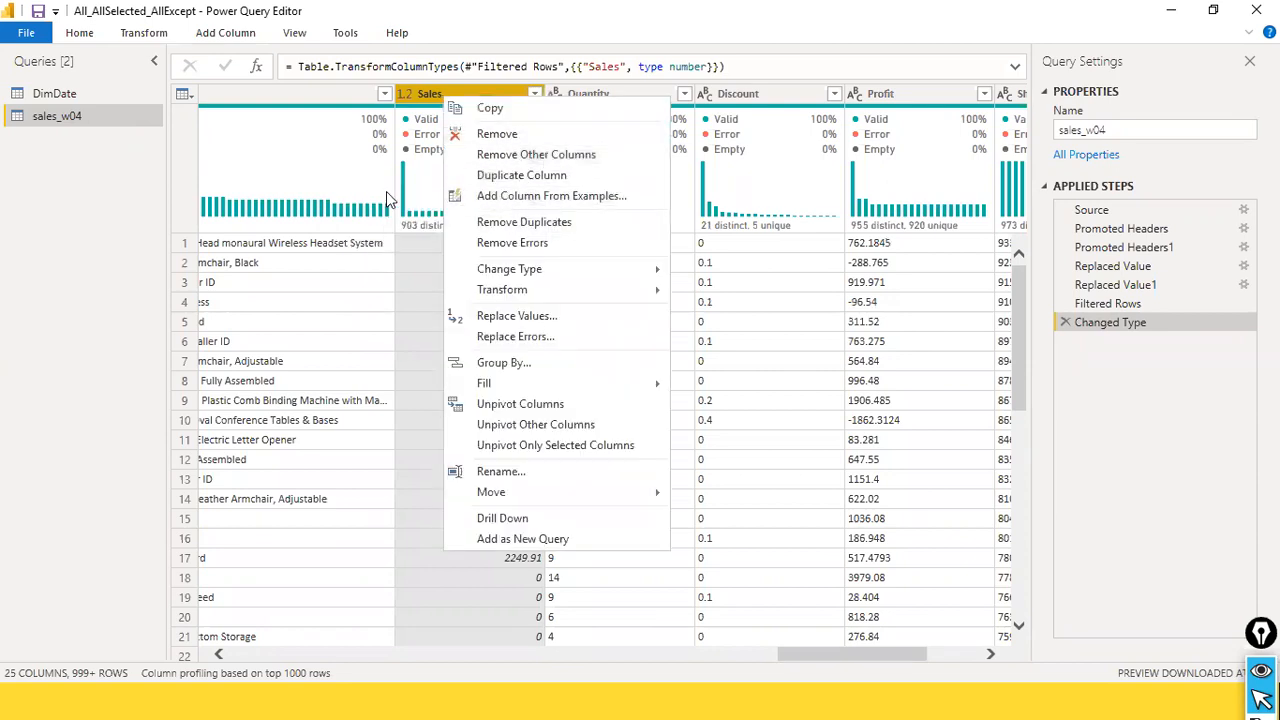
left_click(613, 45)
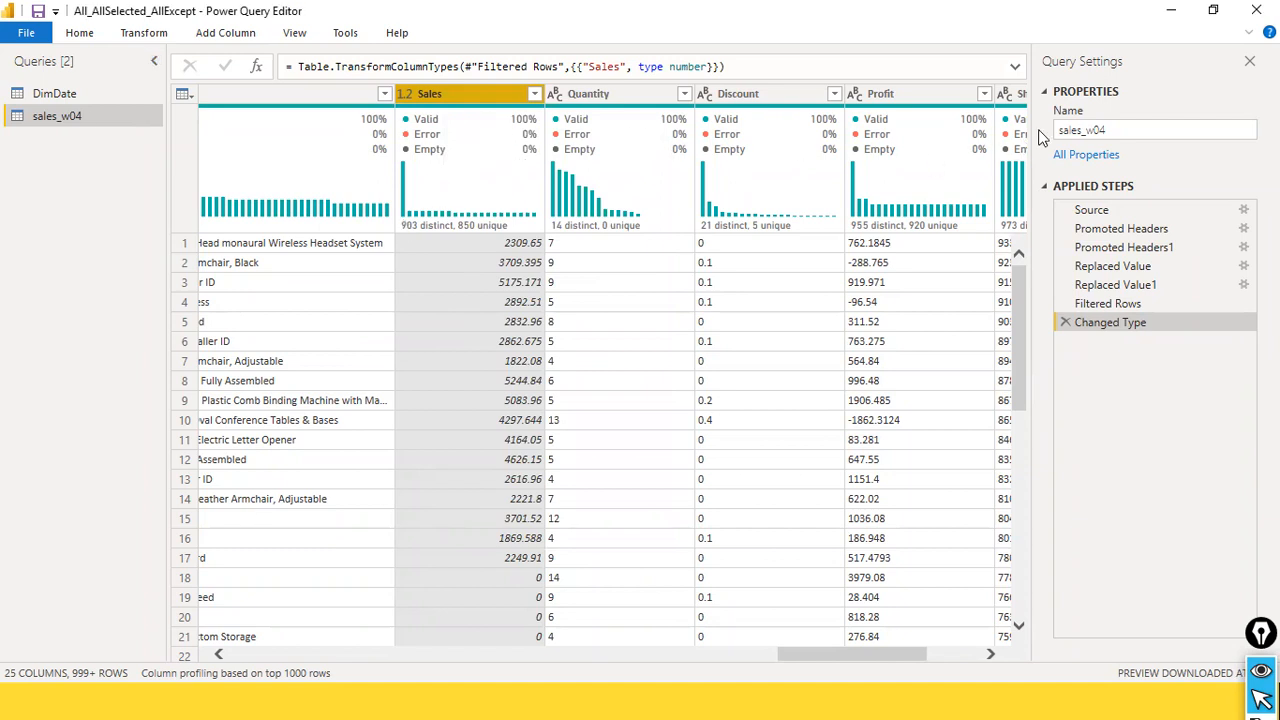
left_click(941, 92, "ctrl")
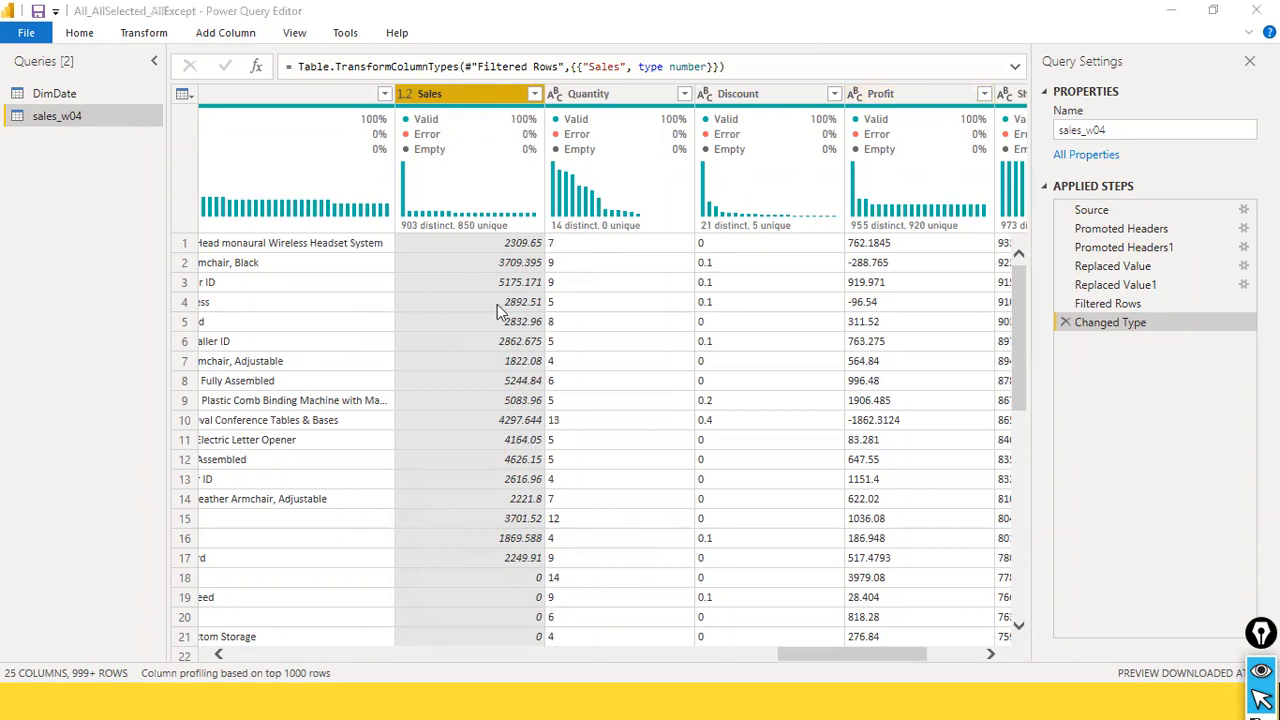
- Close Power Query Editor applying the pending changes, and open the Report view in Power BI Desktop
left_click(34, 40)
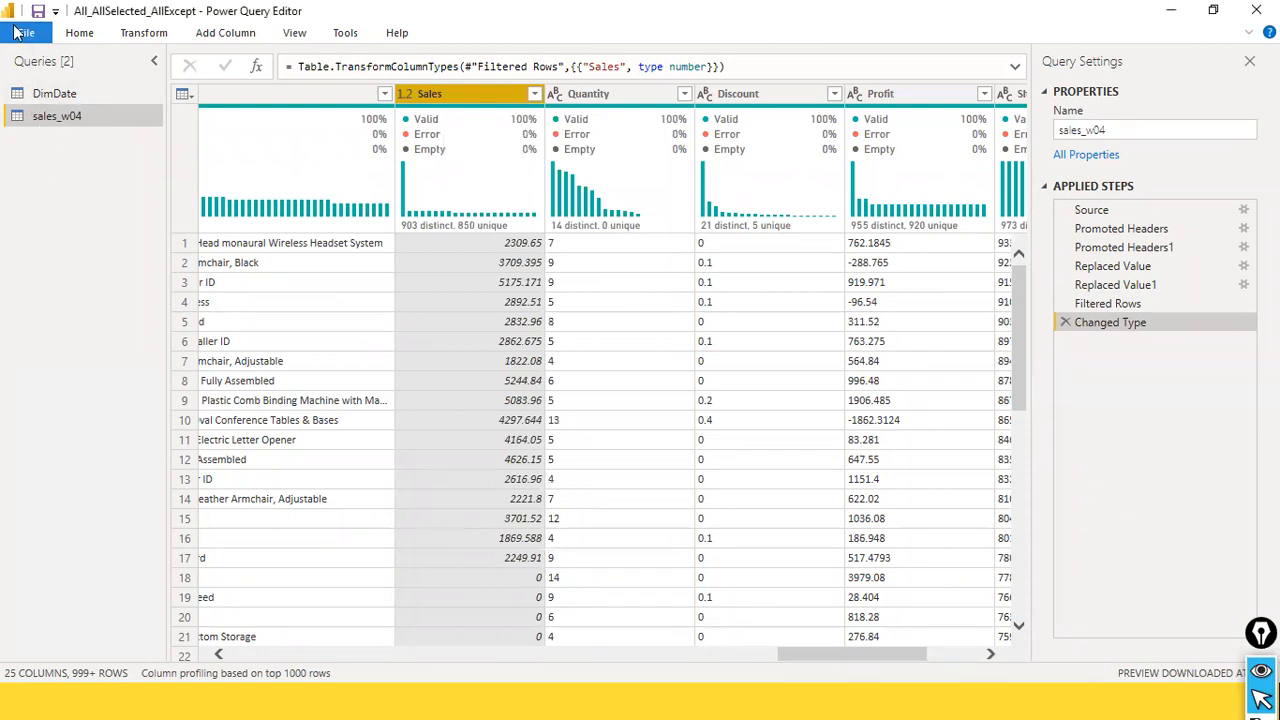
left_click(28, 33)
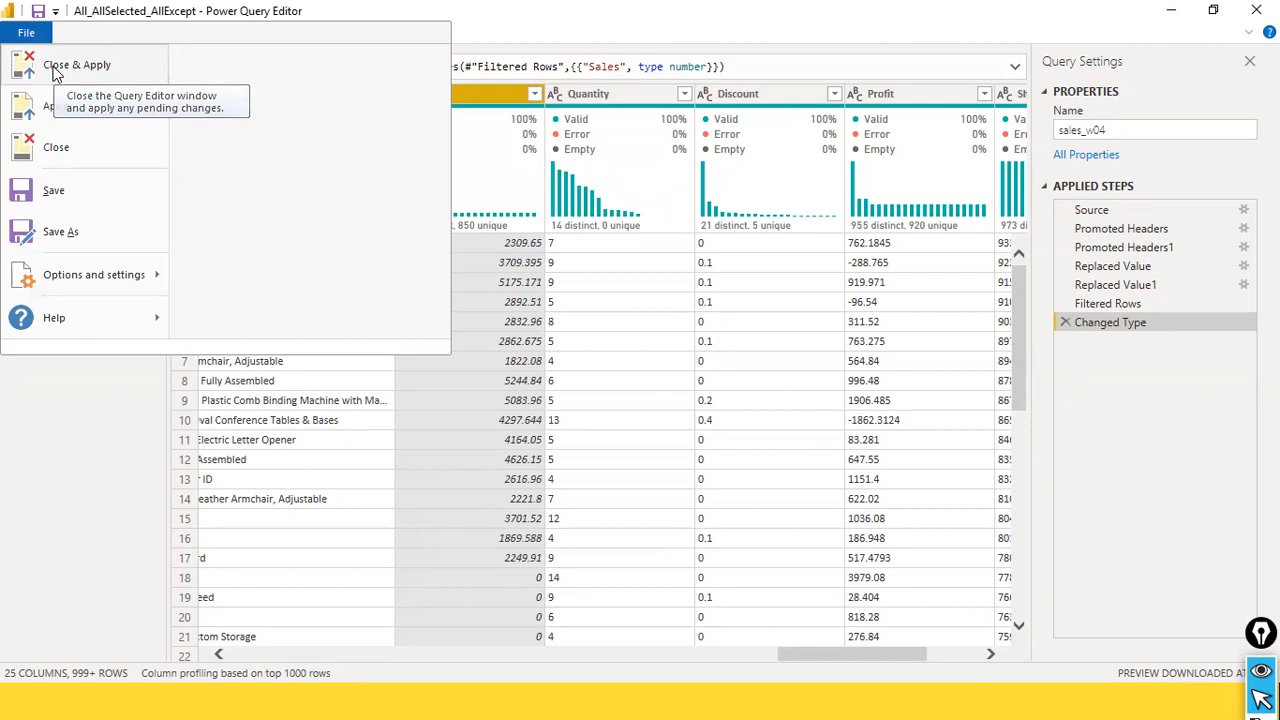
left_click(50, 66)
key("alt+Tab")
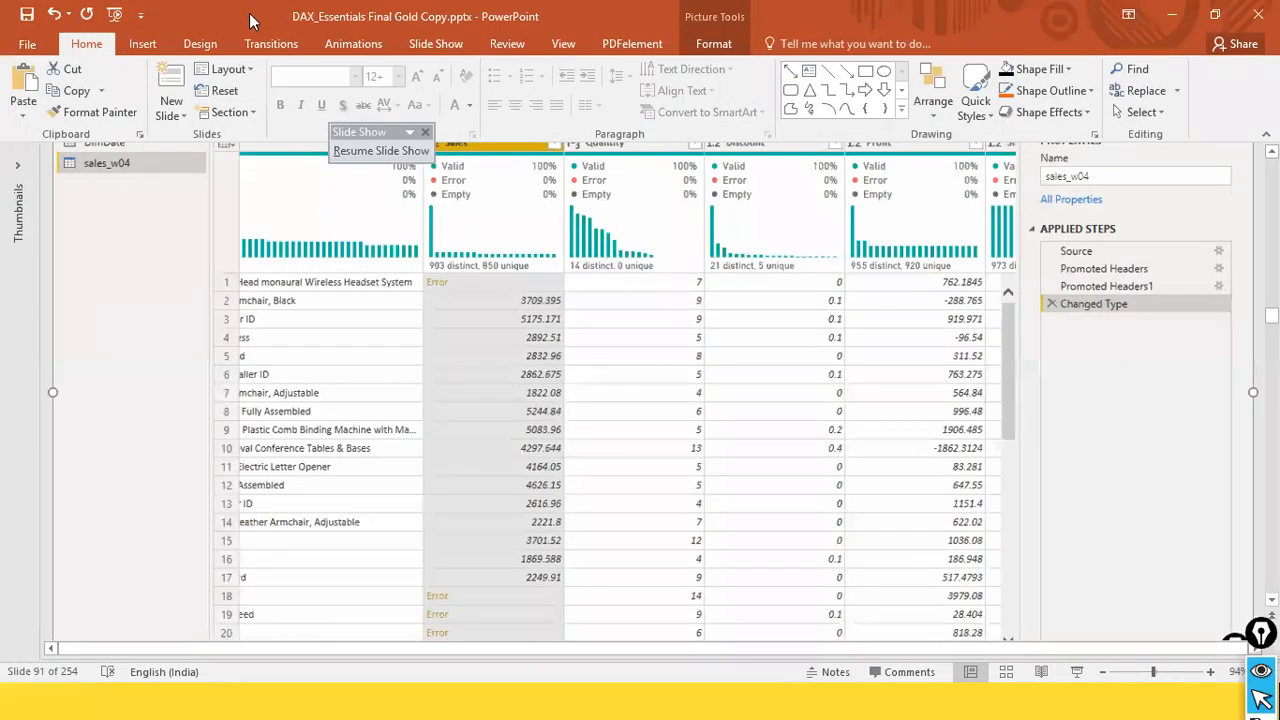
key("alt+Tab")
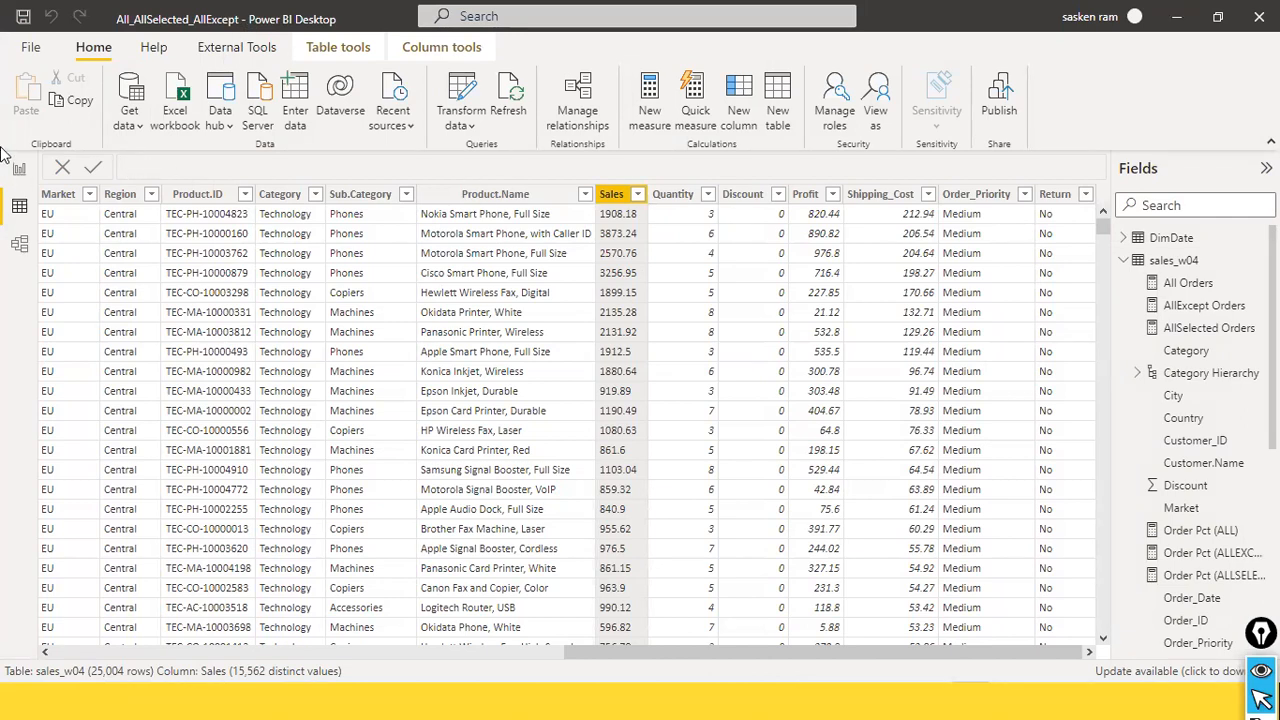
left_click(21, 171)
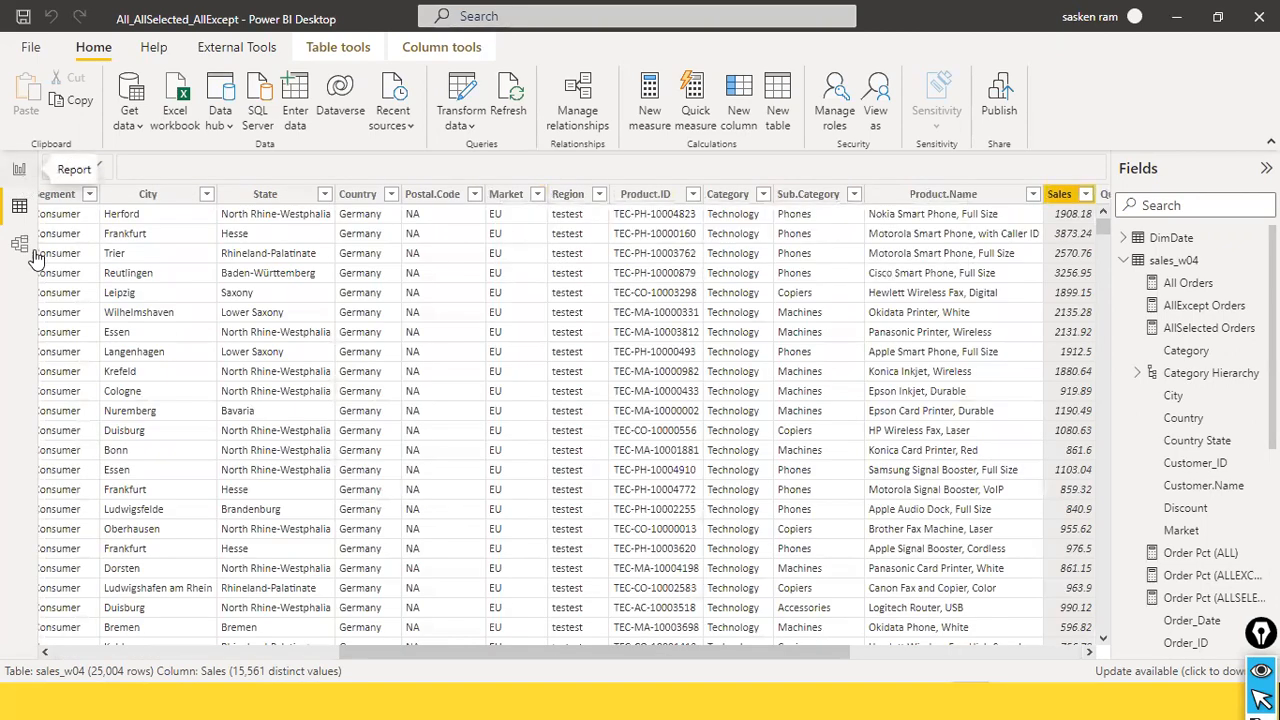
left_click(19, 170)
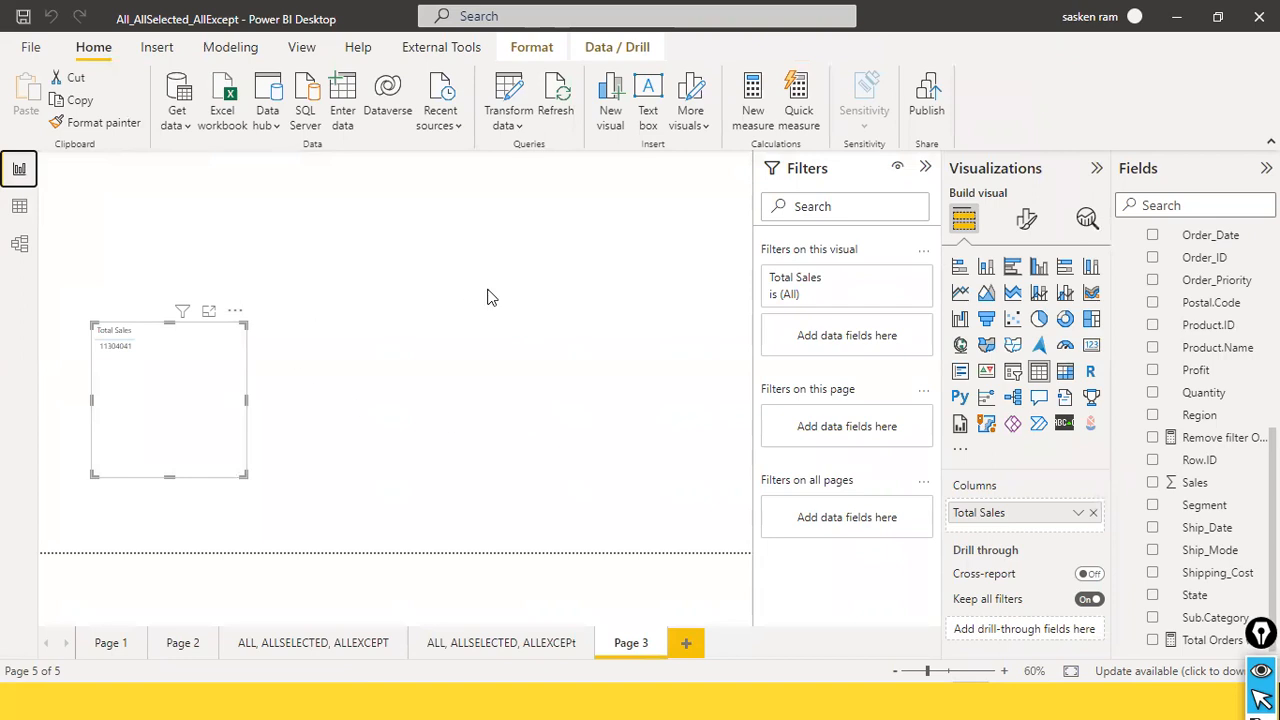
- Move the Total Sales table visual on Page 3 away from the page's left edge, widen it slightly and deselect it
left_click_drag(189, 360, 432, 358)
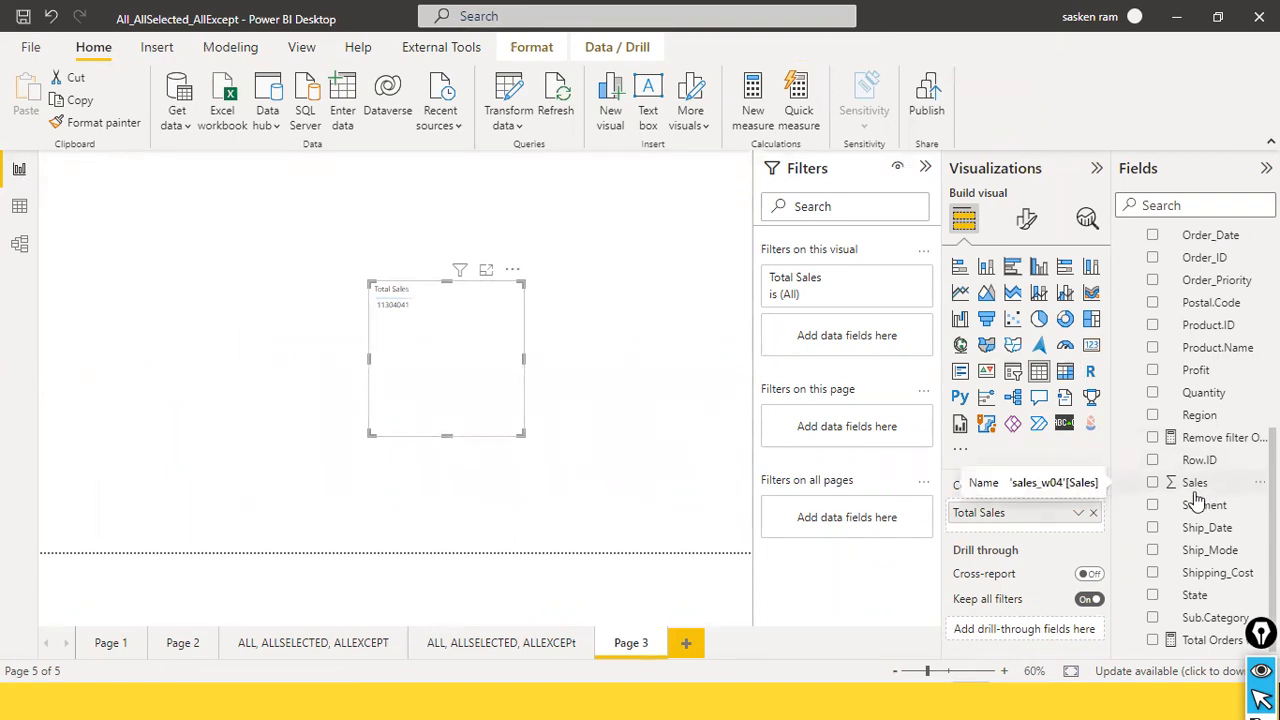
left_click_drag(476, 360, 296, 387)
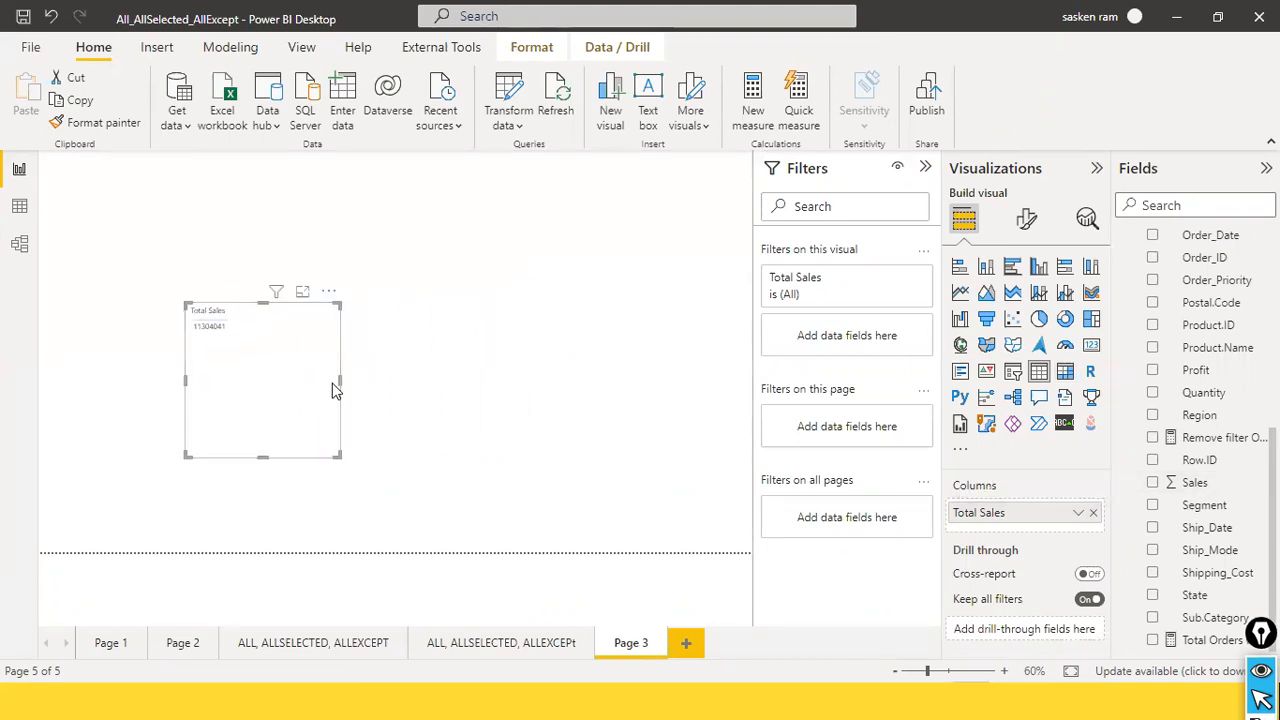
left_click_drag(340, 380, 377, 412)
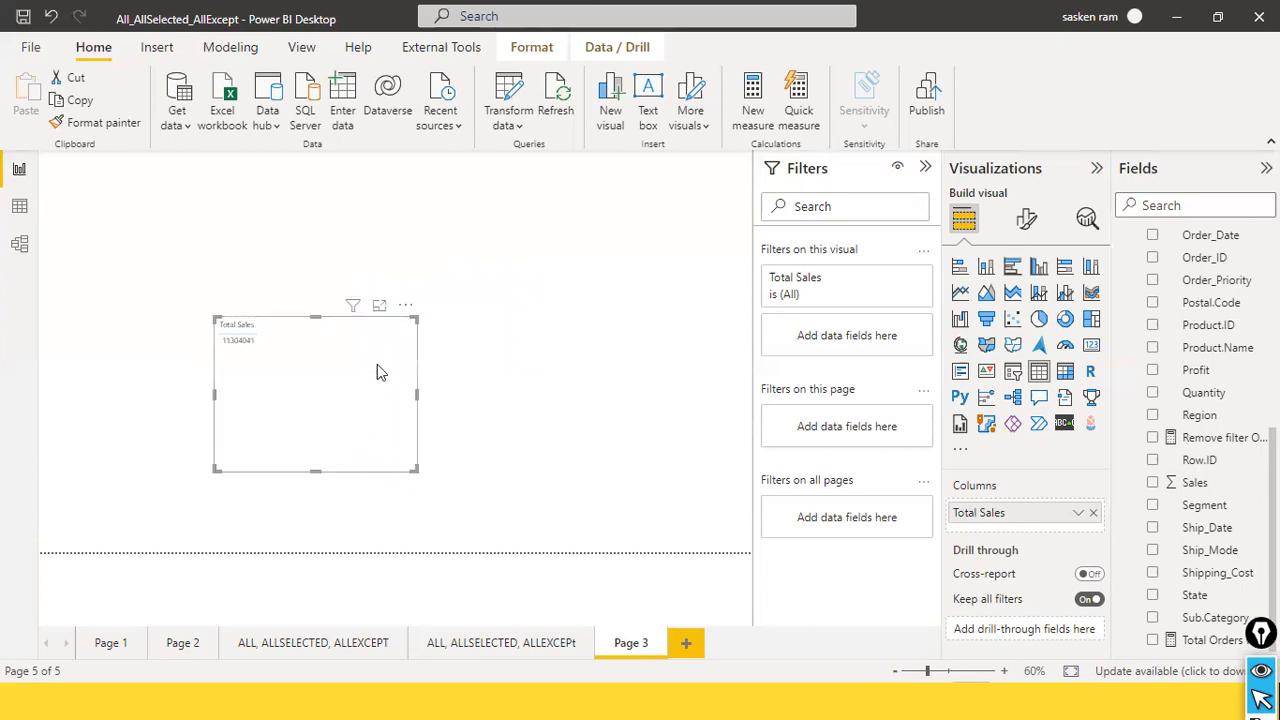
left_click(587, 318)
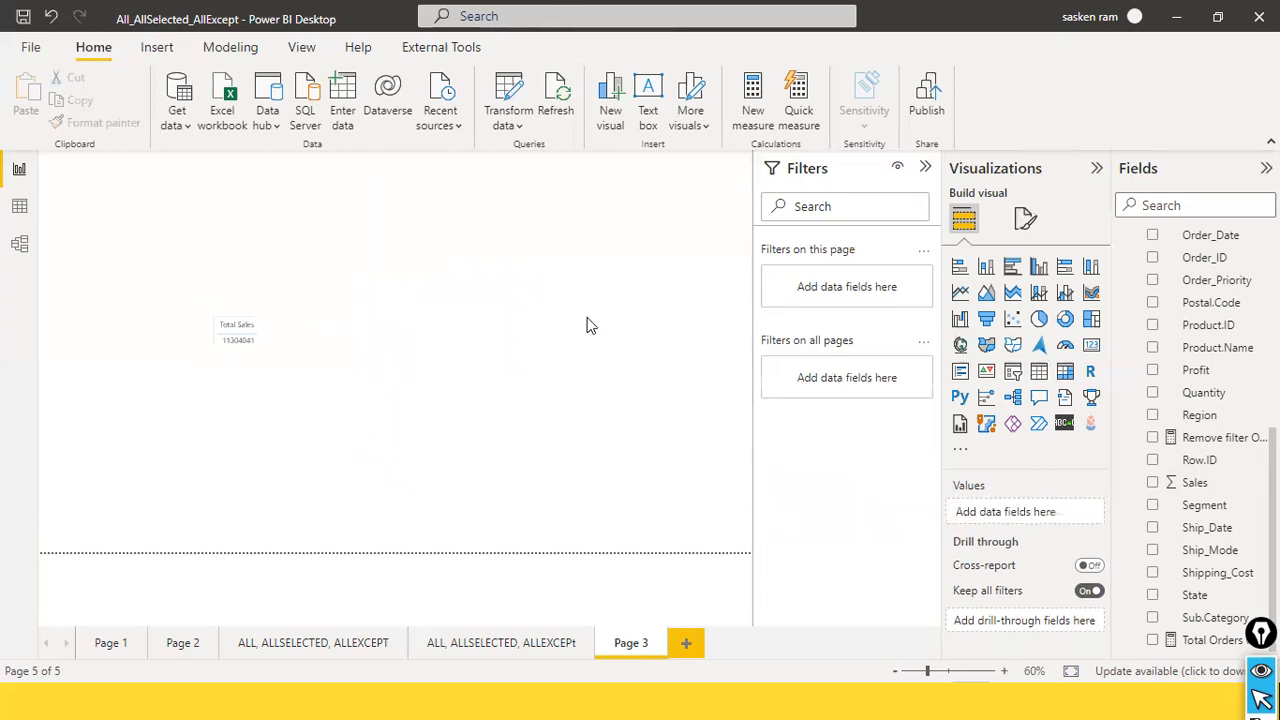
- Find the Total Sales measure by searching the fields for "total" and inspect its DAX formula
left_click(298, 373)
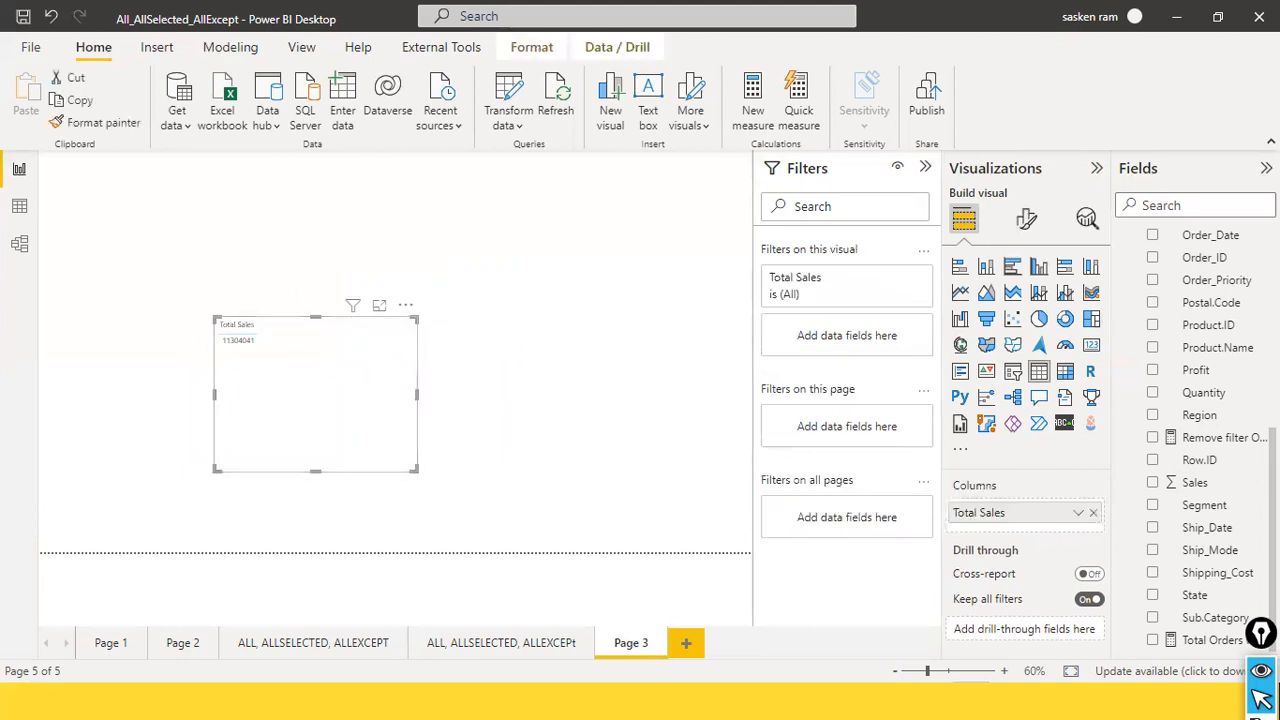
left_click(1231, 208)
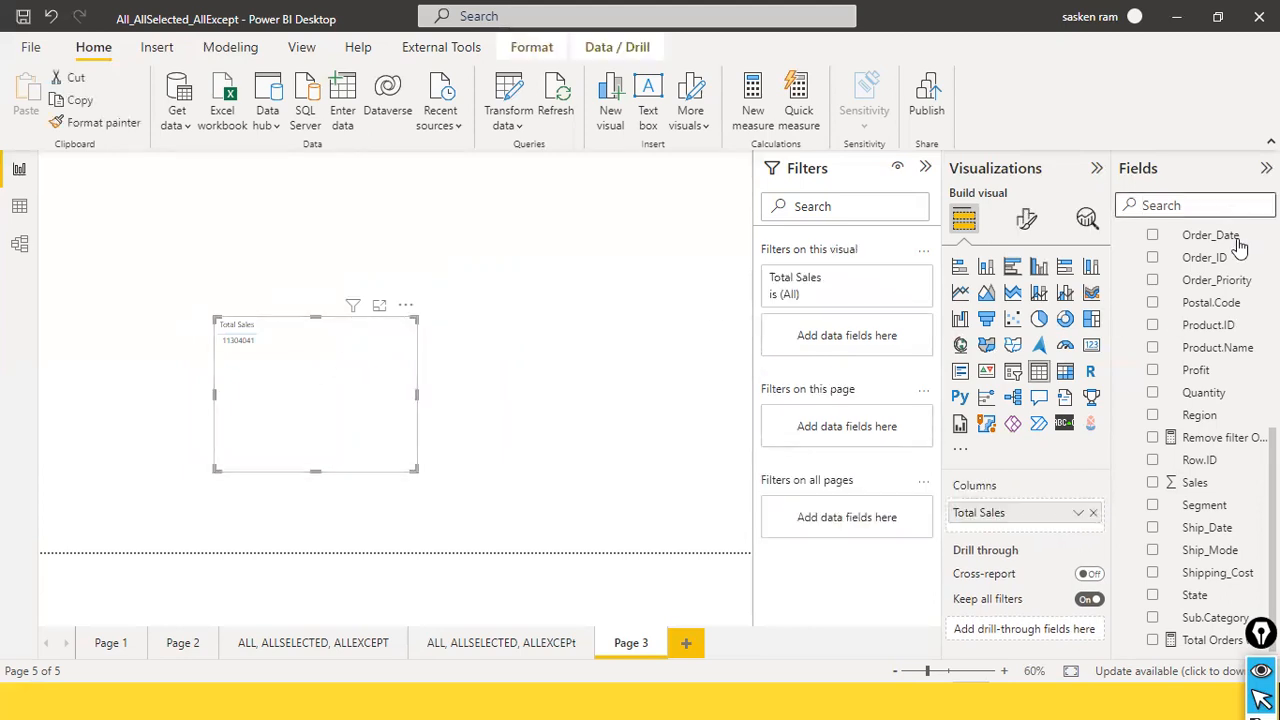
type("total")
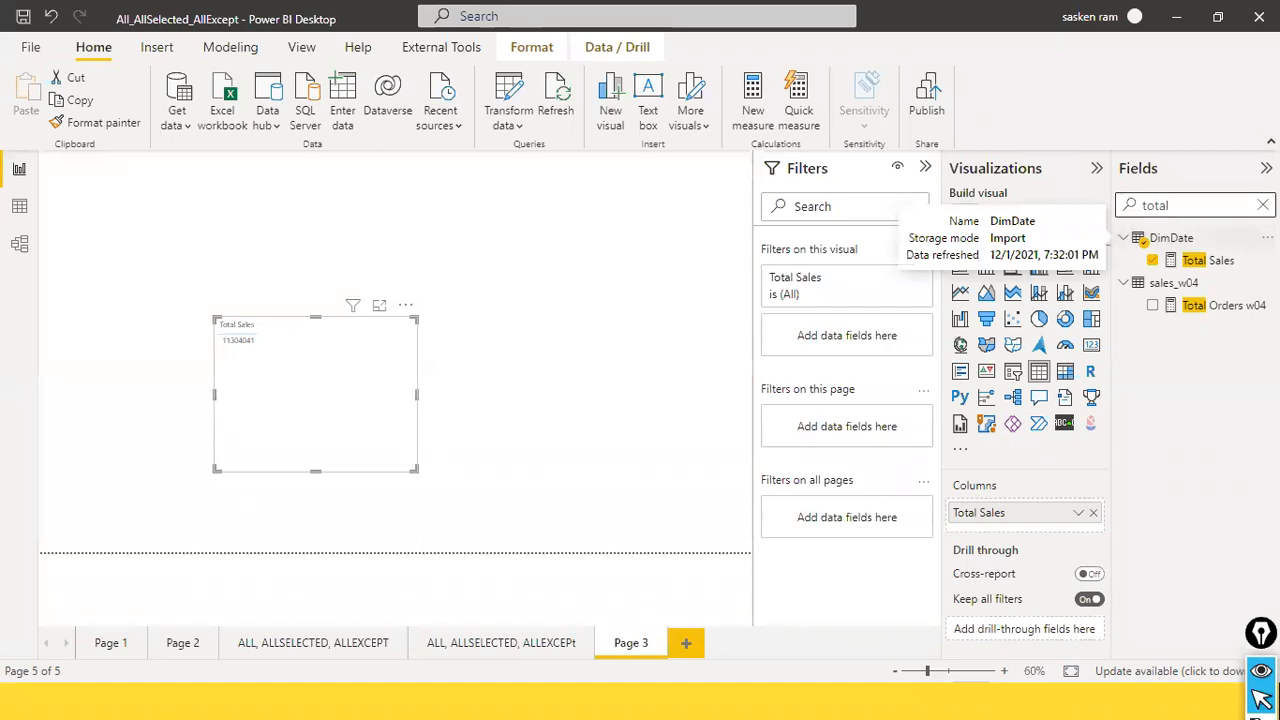
left_click(1222, 262)
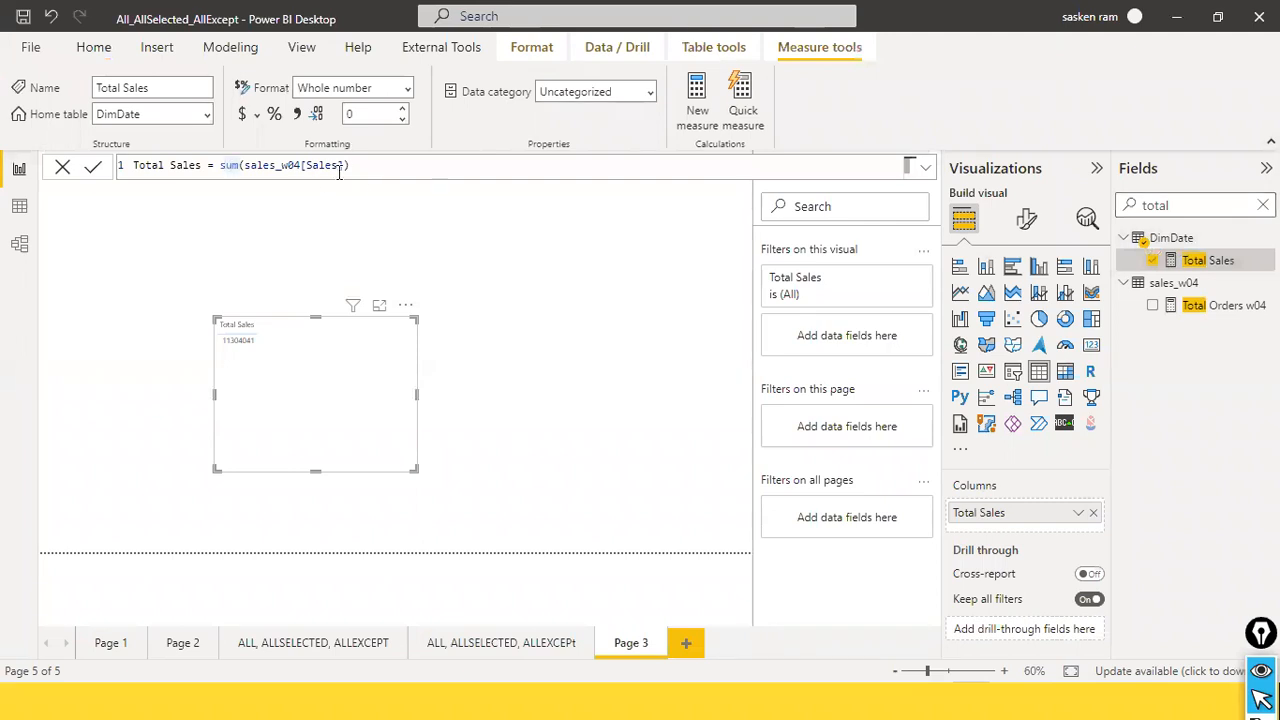
left_click(557, 230)
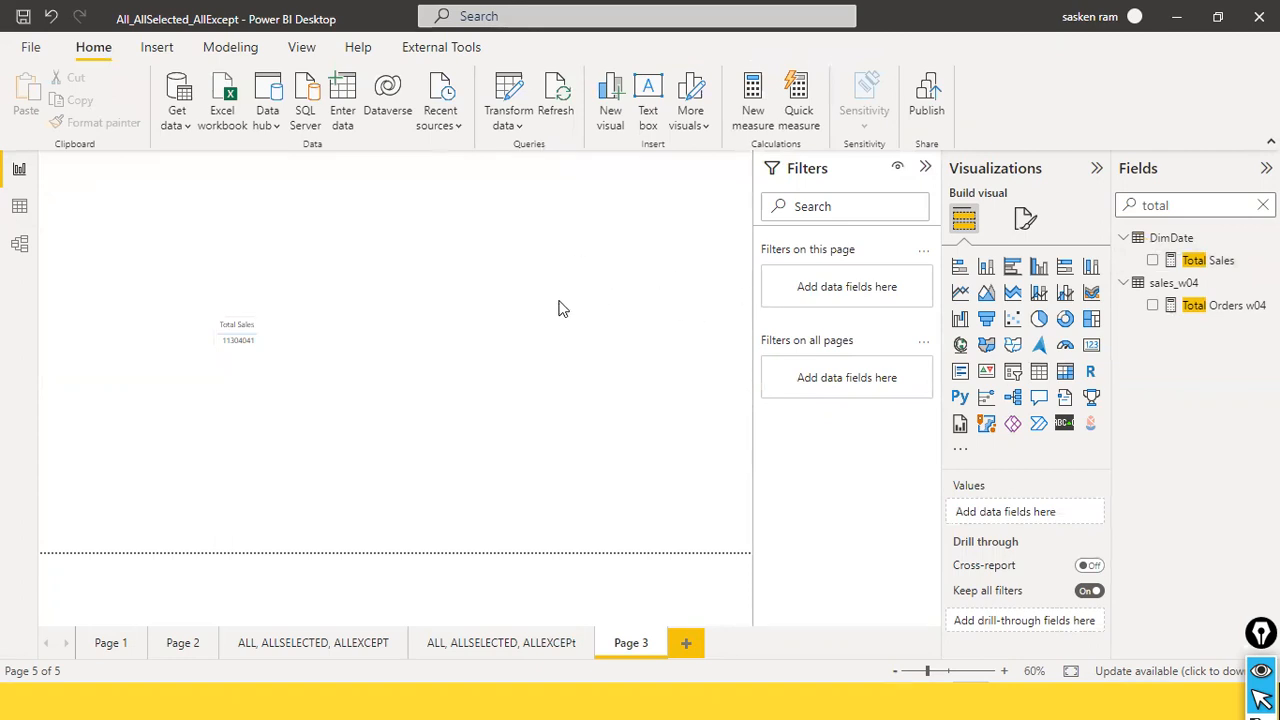
left_click(216, 52)
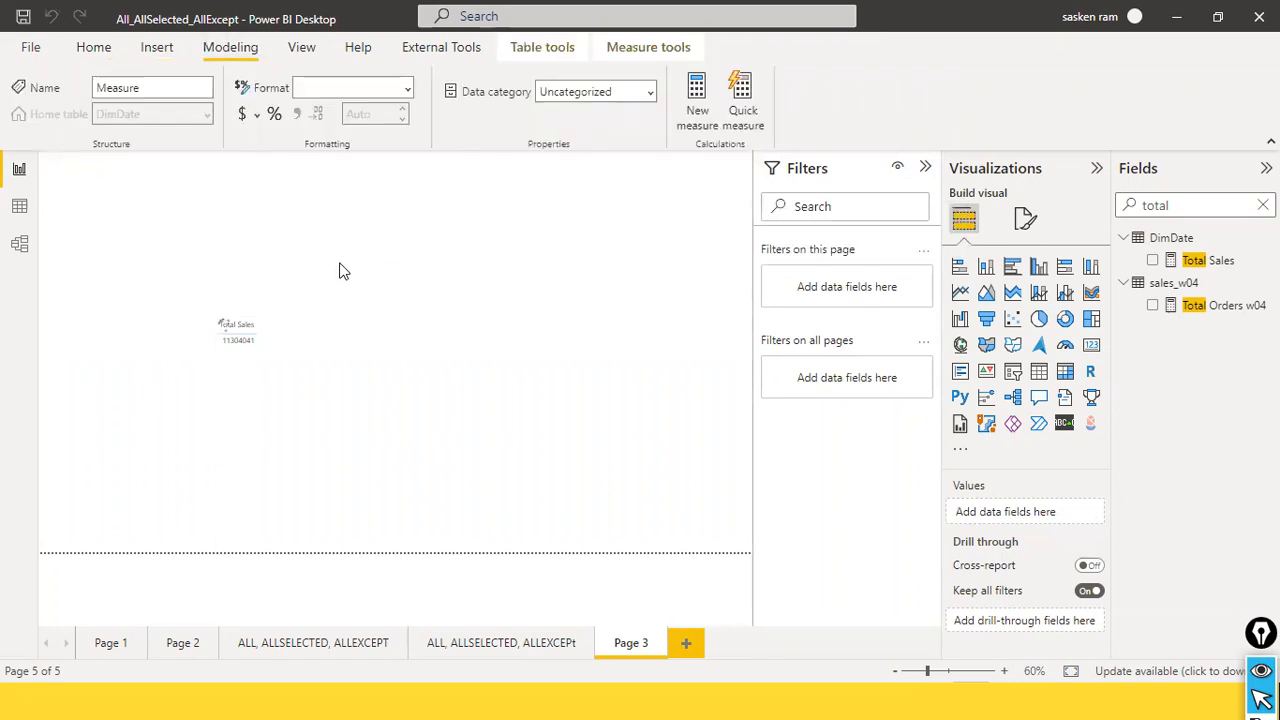
left_click(21, 213)
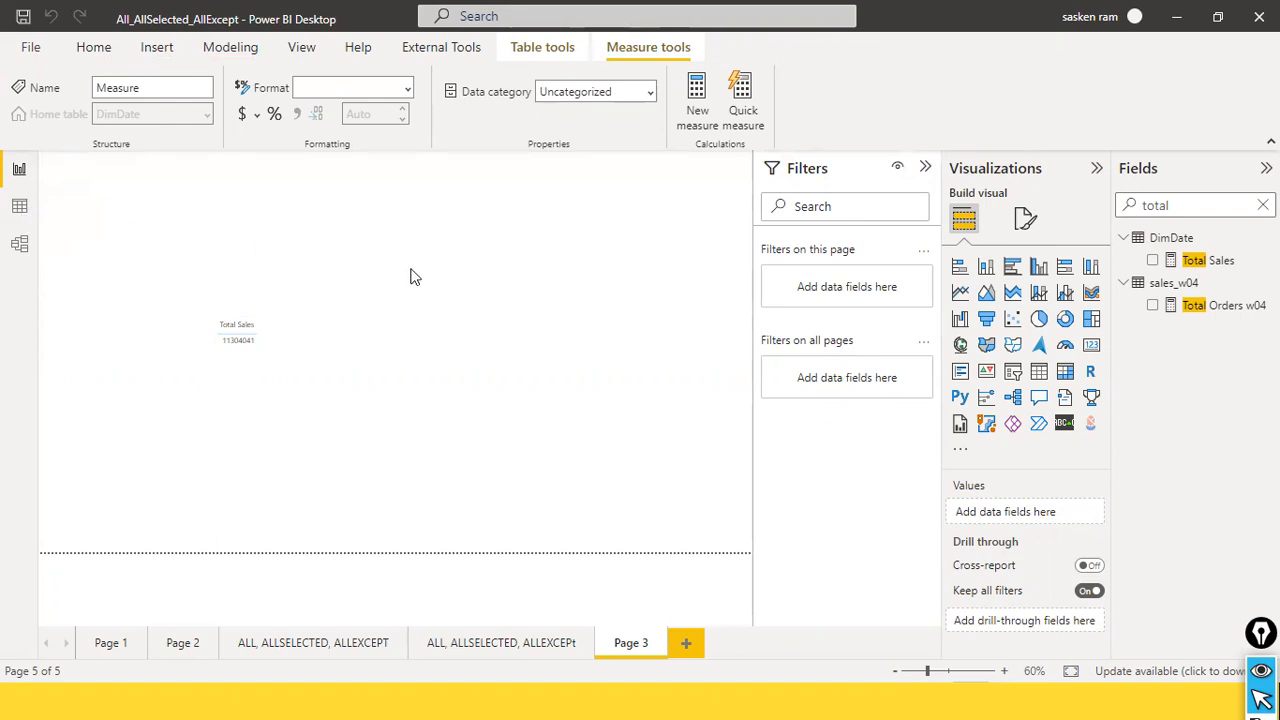
left_click(1263, 205)
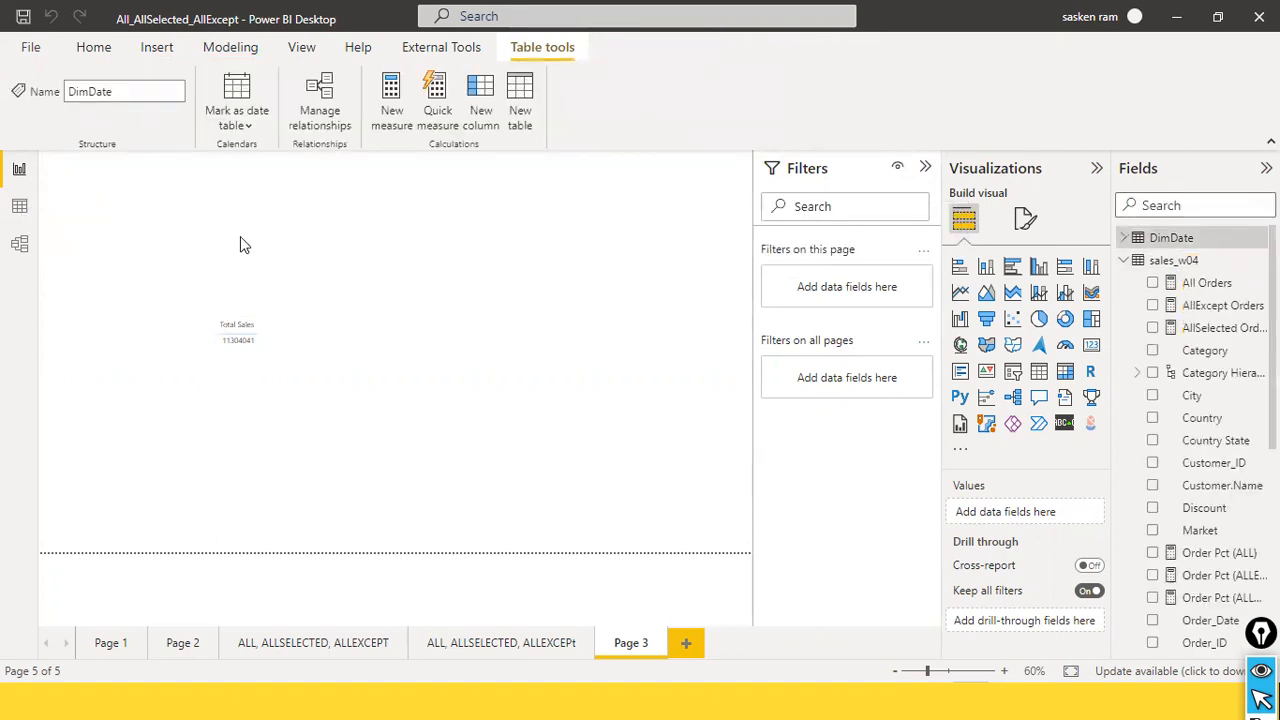
- Examine the DimDate table's columns in Data view through to DayName, and collapse its field list
left_click(19, 206)
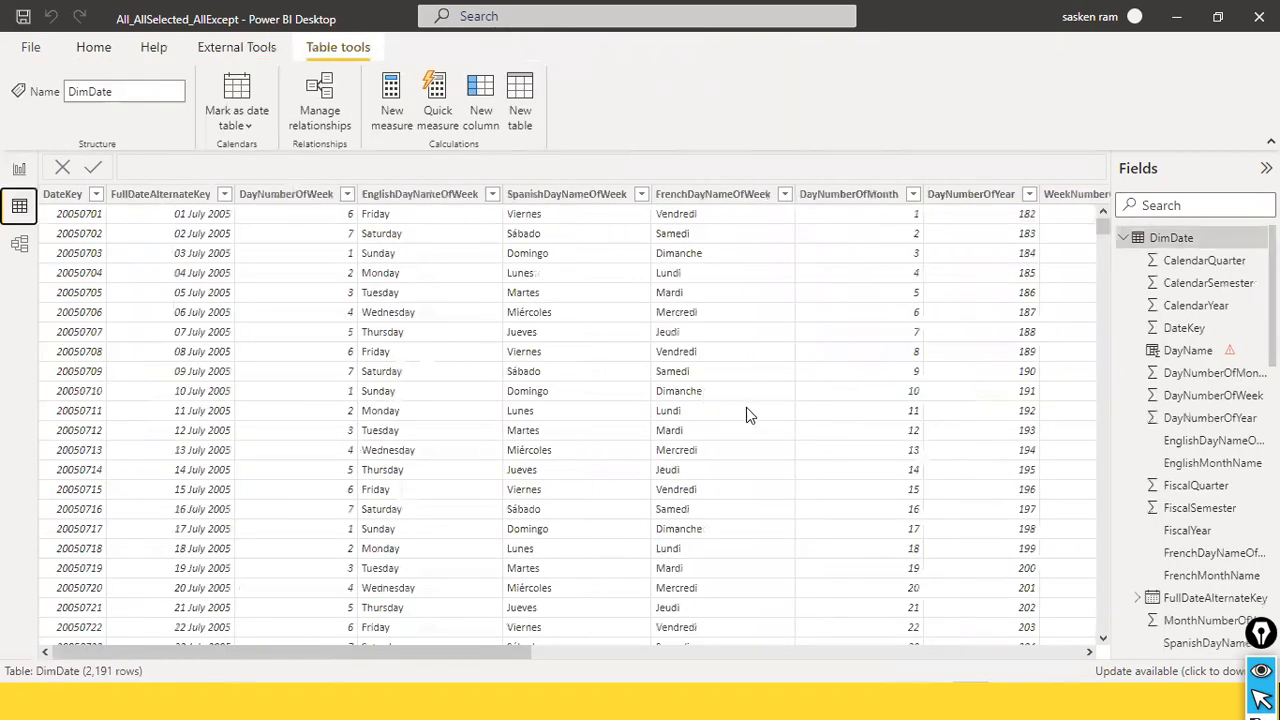
left_click_drag(461, 658, 1095, 637)
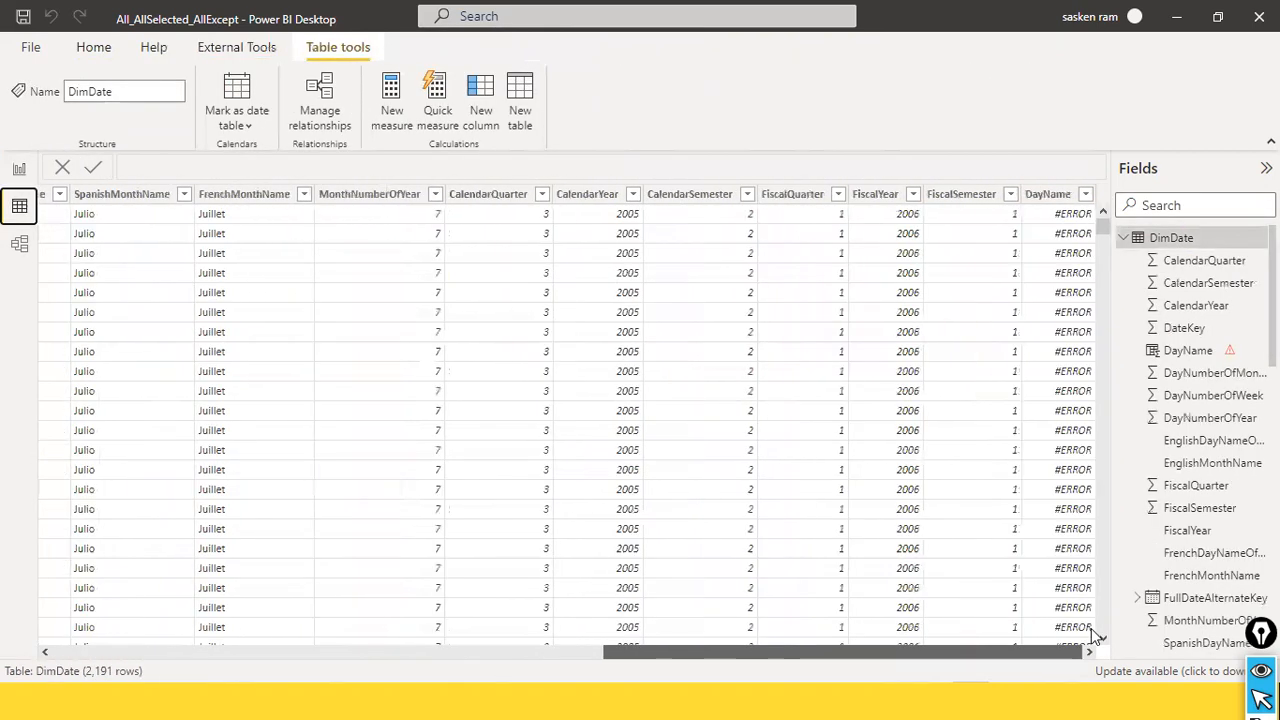
left_click(1124, 238)
- Examine the sales_w04 table's columns through to Country State, and return to Report view
left_click(1170, 261)
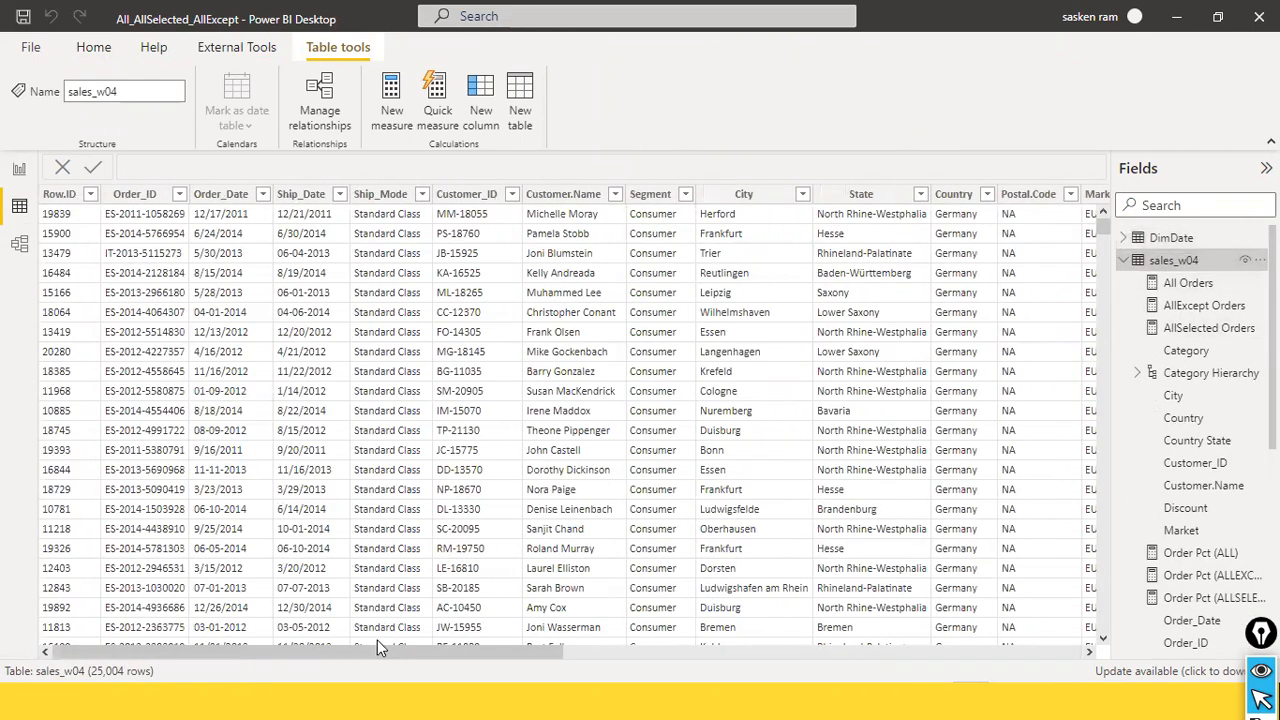
left_click_drag(380, 652, 1157, 694)
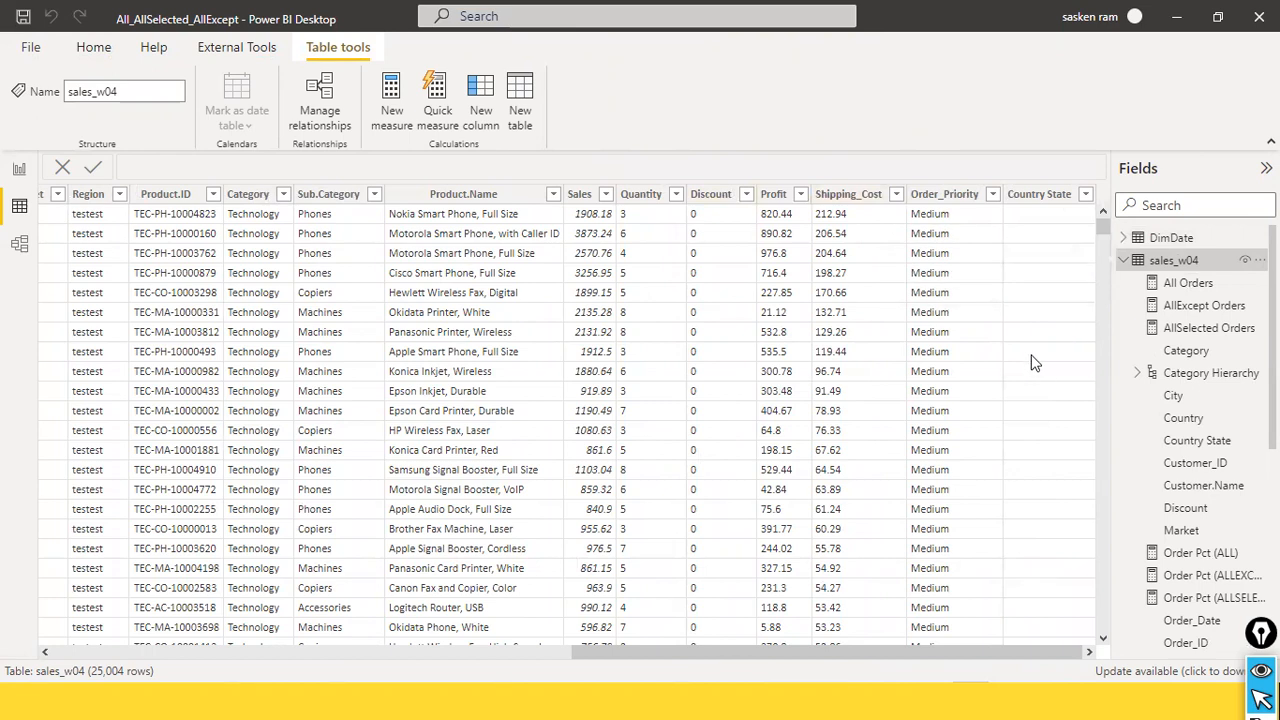
left_click_drag(663, 651, 892, 656)
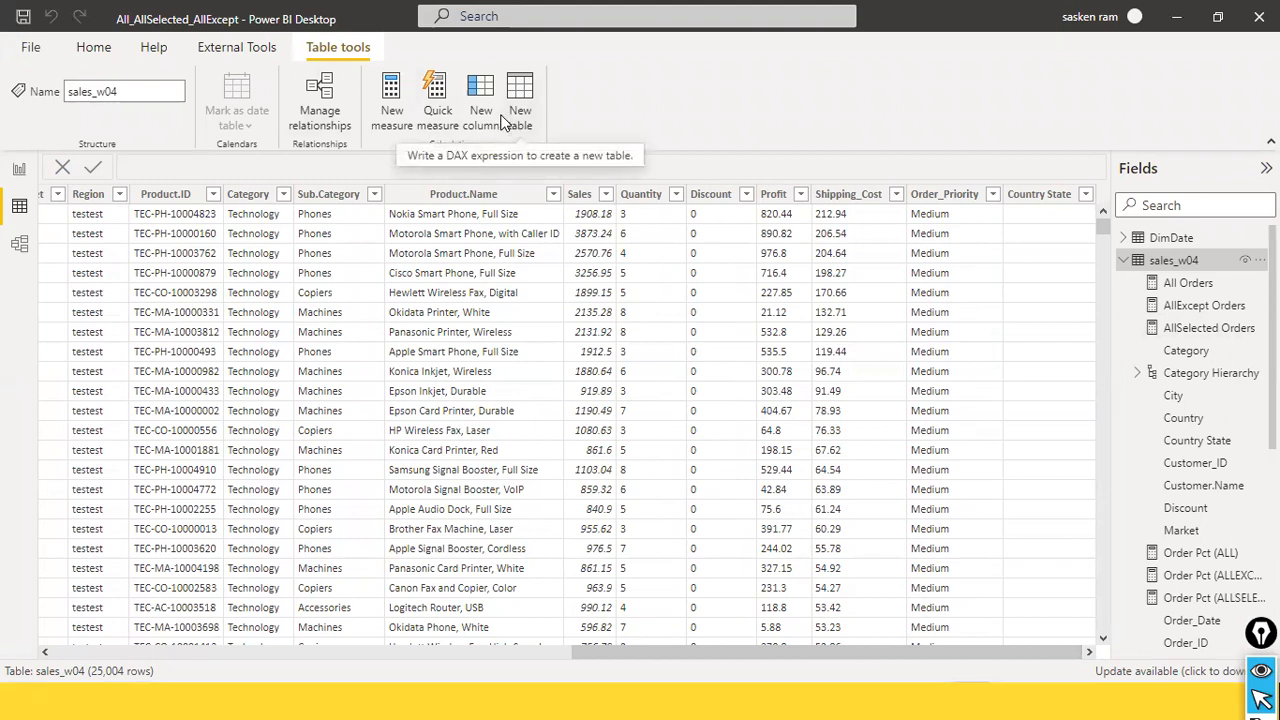
left_click(18, 173)
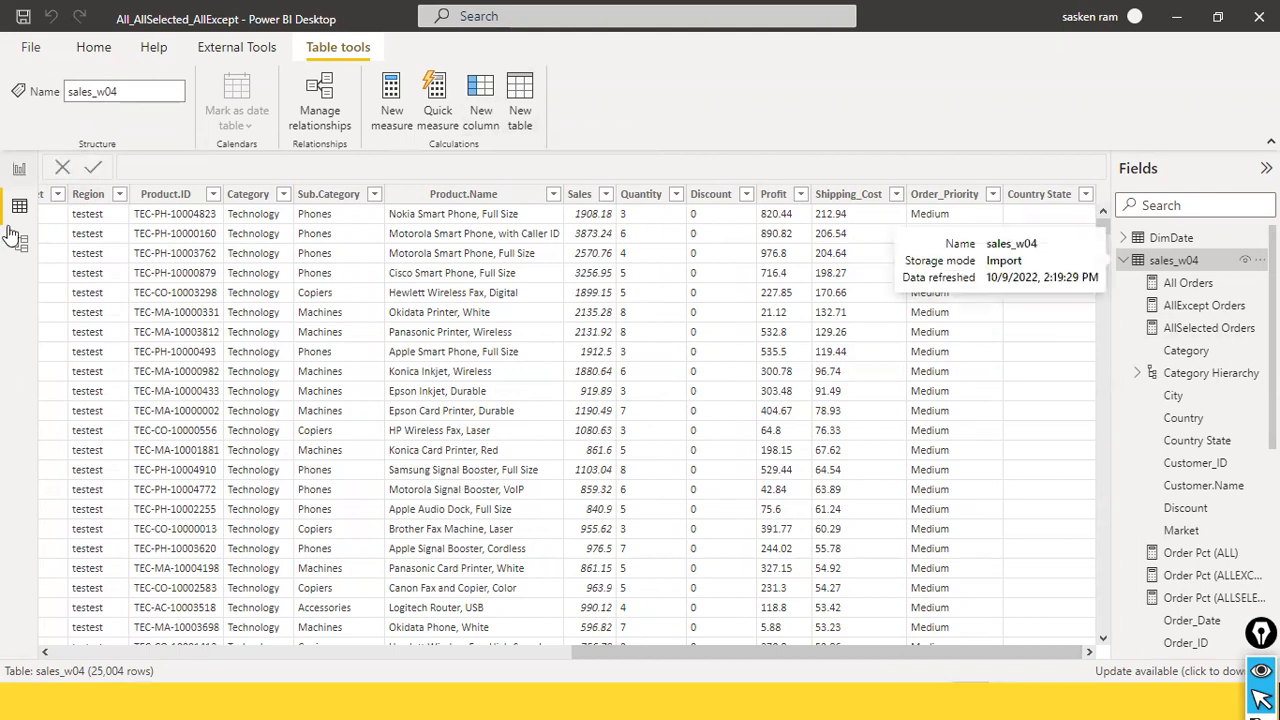
left_click(18, 172)
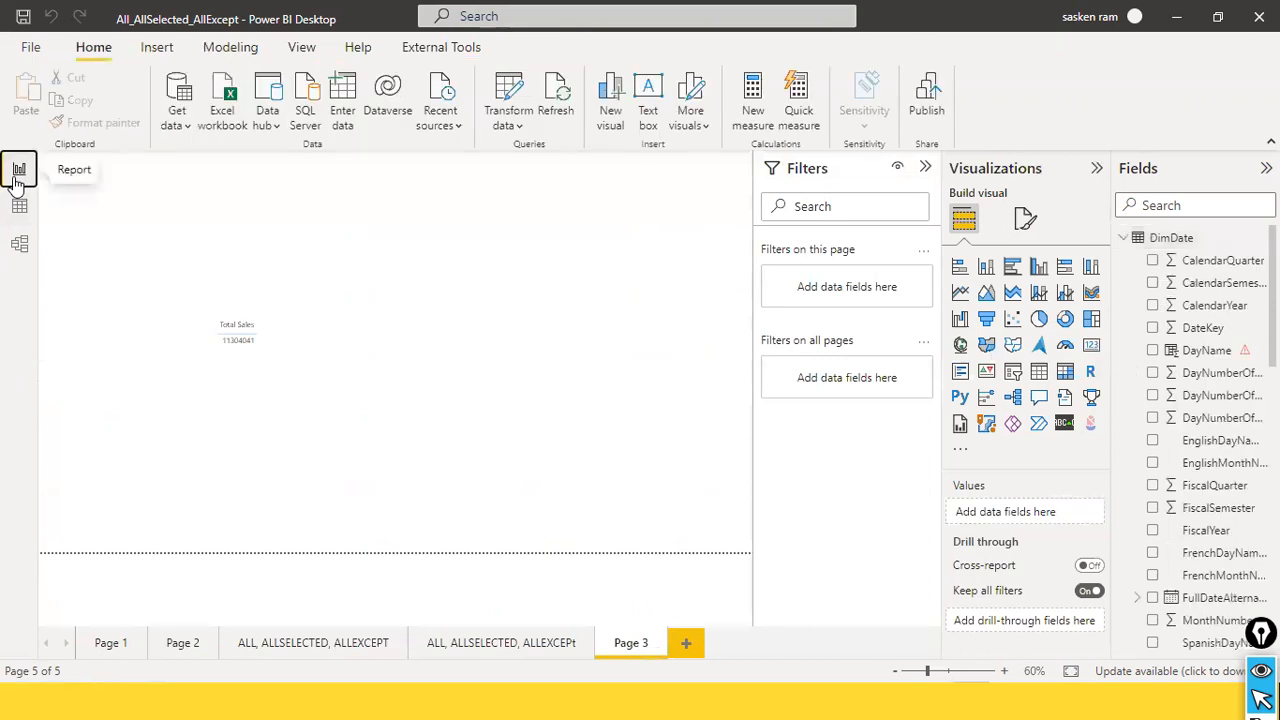
- Create a new measure named Total Sales SUMX and begin its formula with the SUMX function
left_click(222, 52)
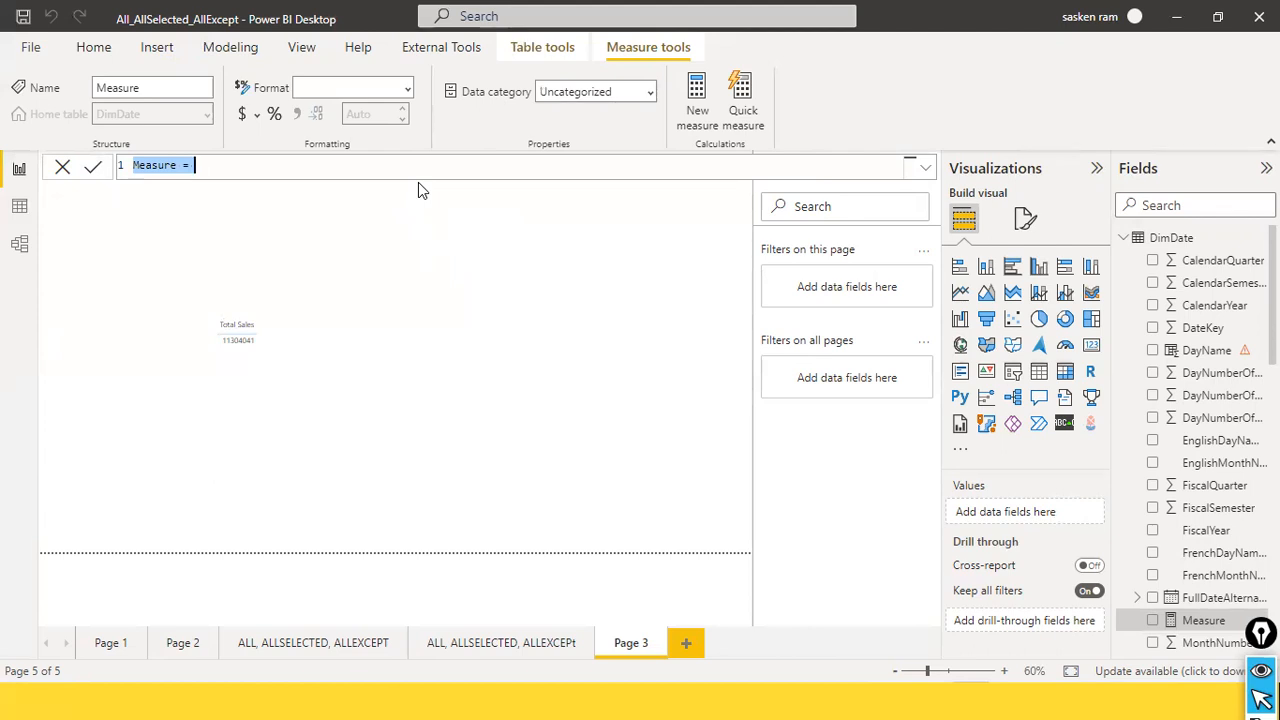
type("Total Sales")
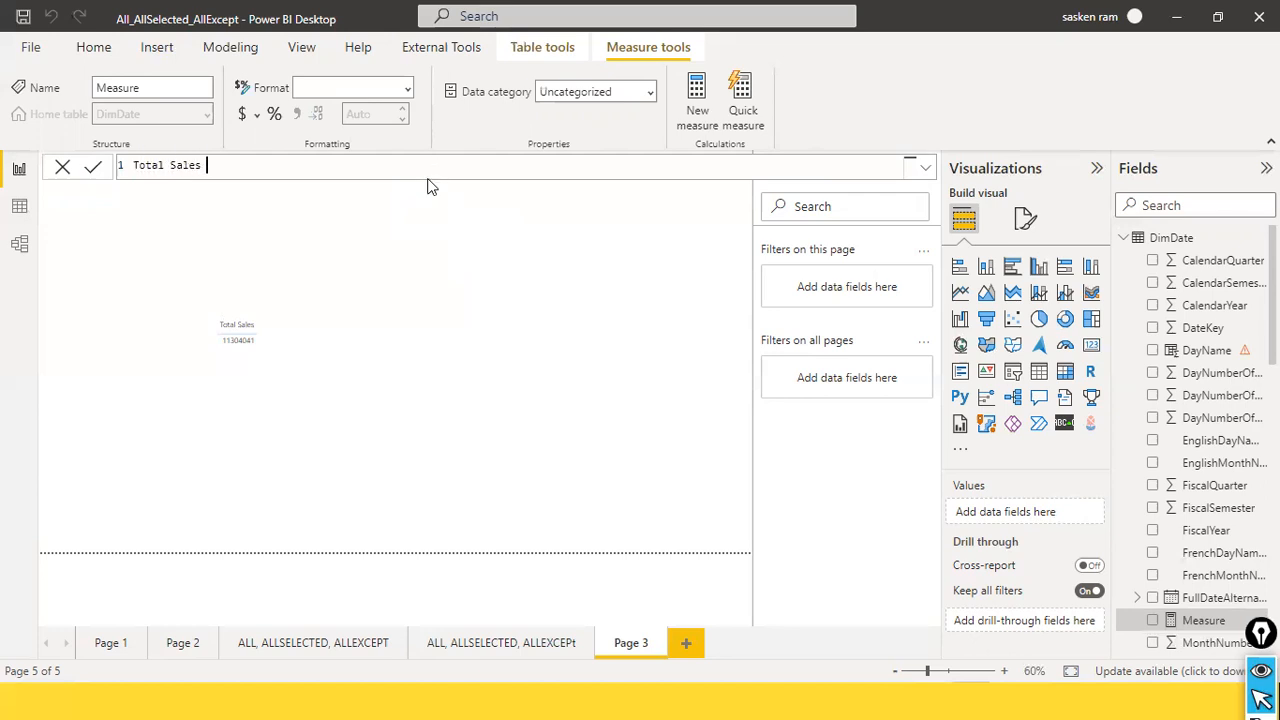
type(" S")
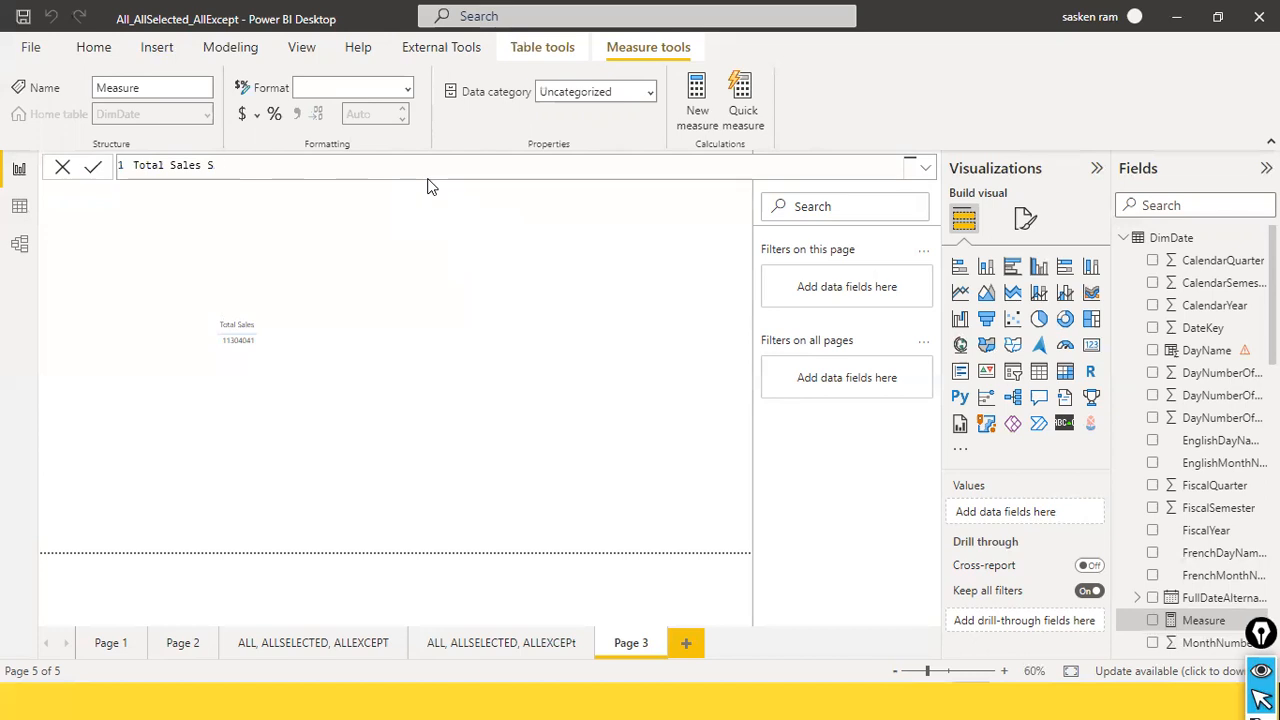
type("UMX =")
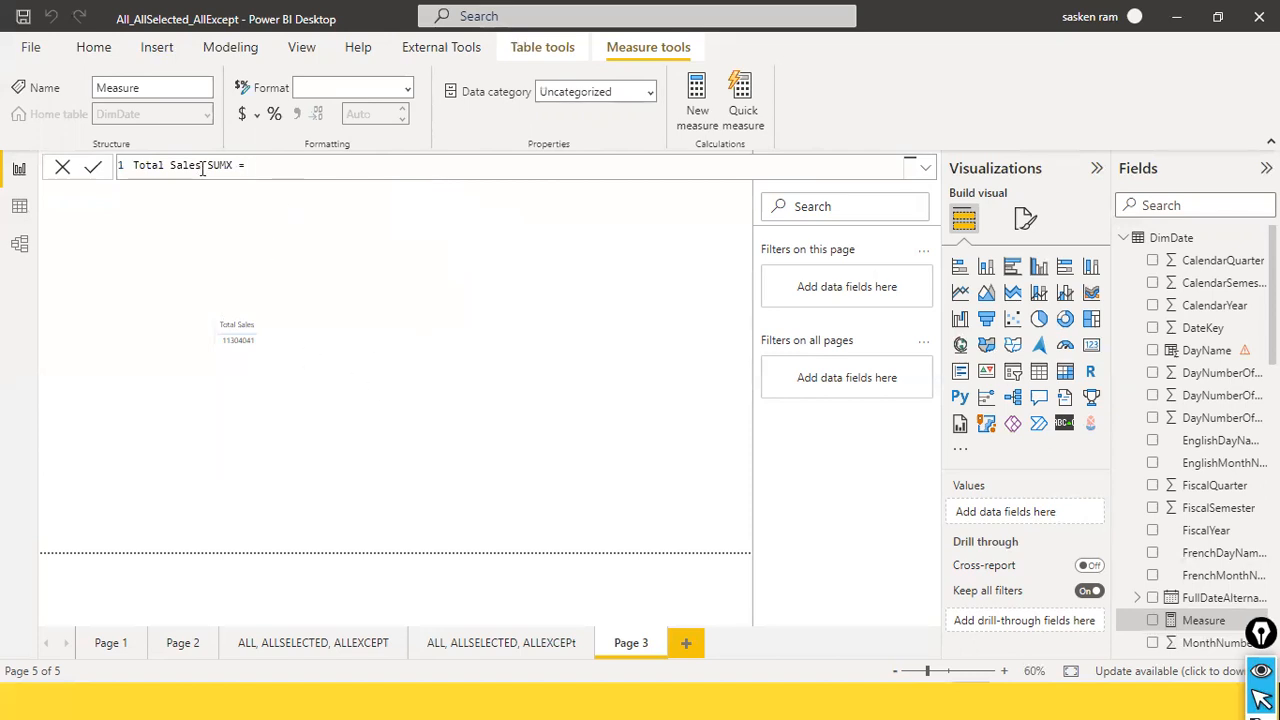
type("su")
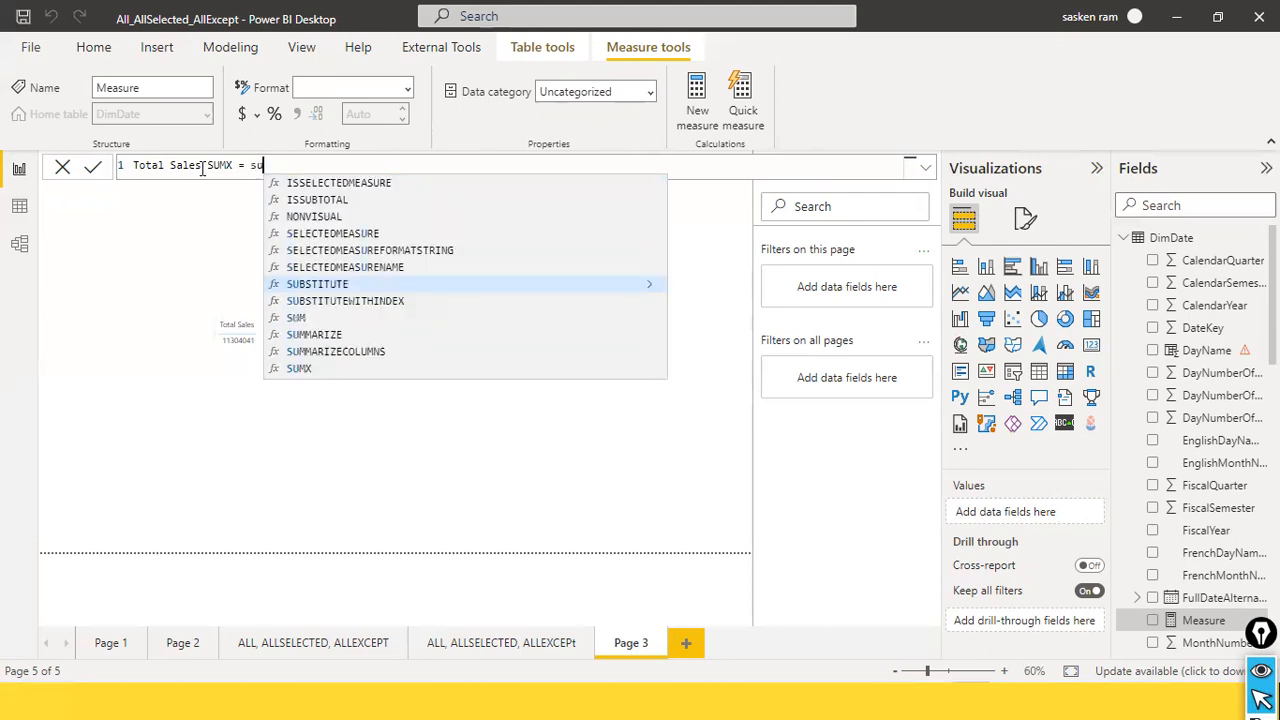
type("mx(")
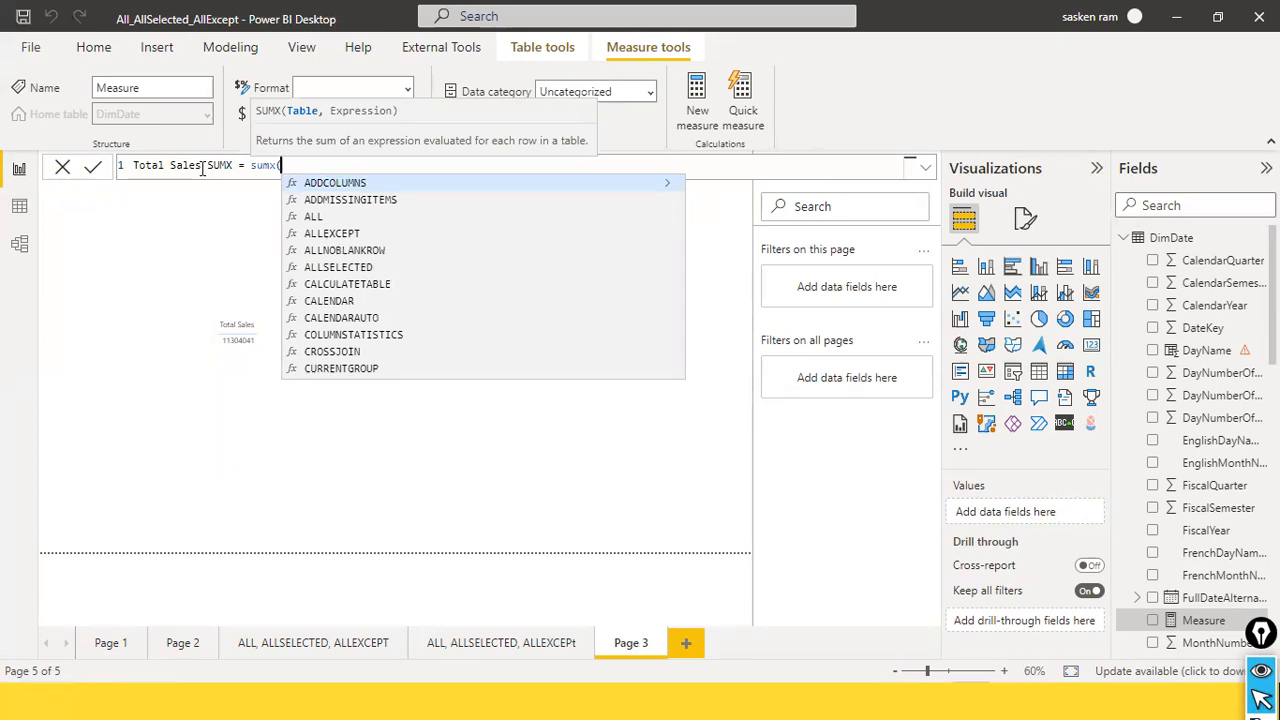
- Enter sales_w04 as the table argument of the SUMX function
left_click(296, 166)
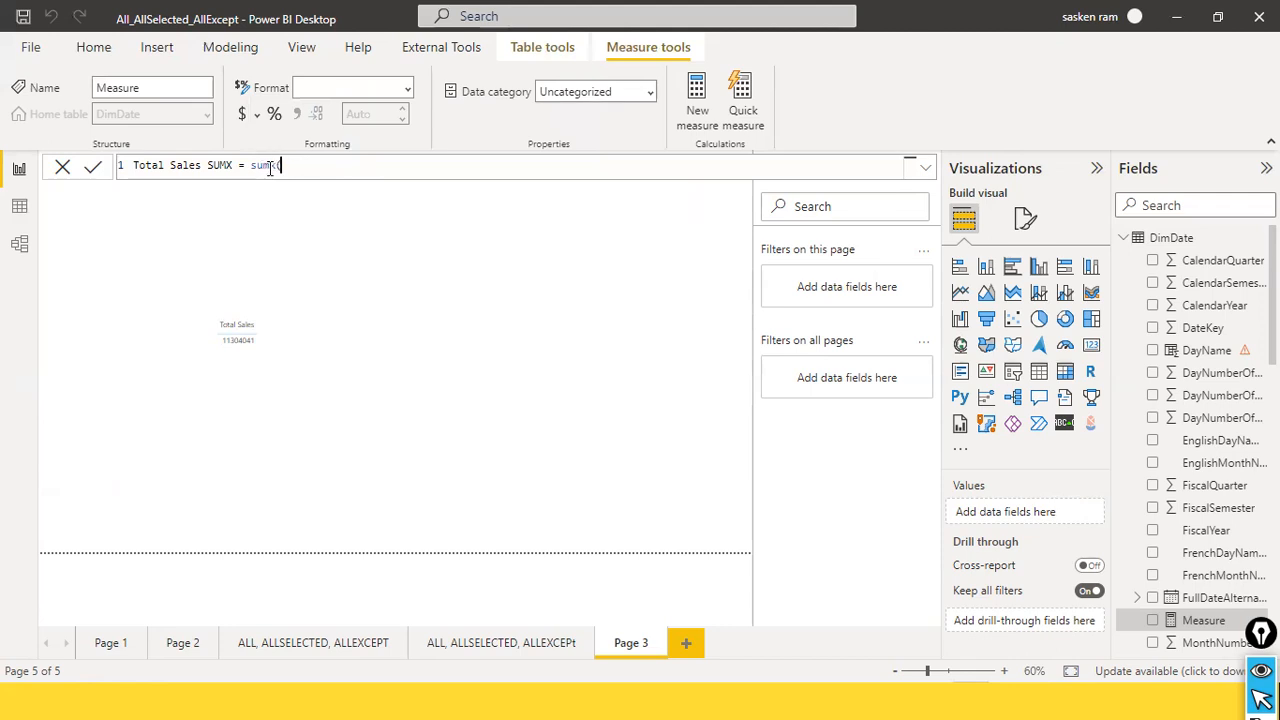
type("x")
key("shift+Right")
key("Right")
key("Right")
type("sales_d")
key("BackSpace")
type("s_104")
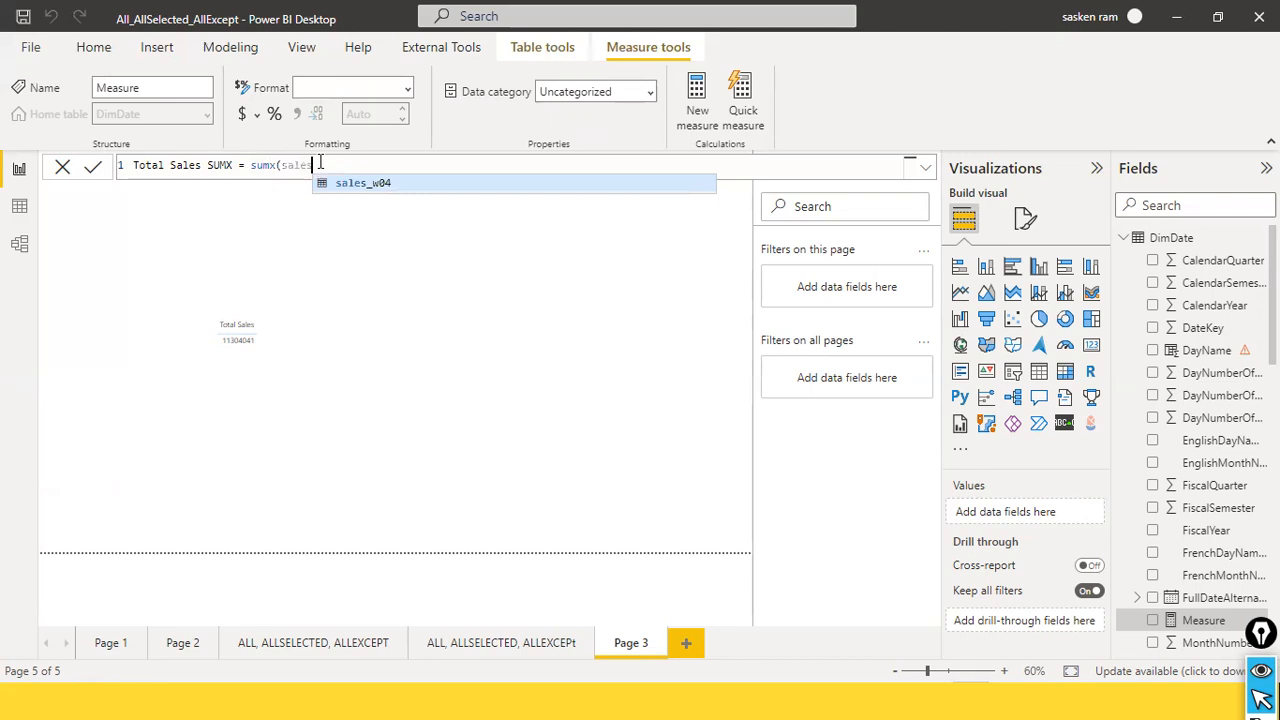
key("Tab")
type(",")
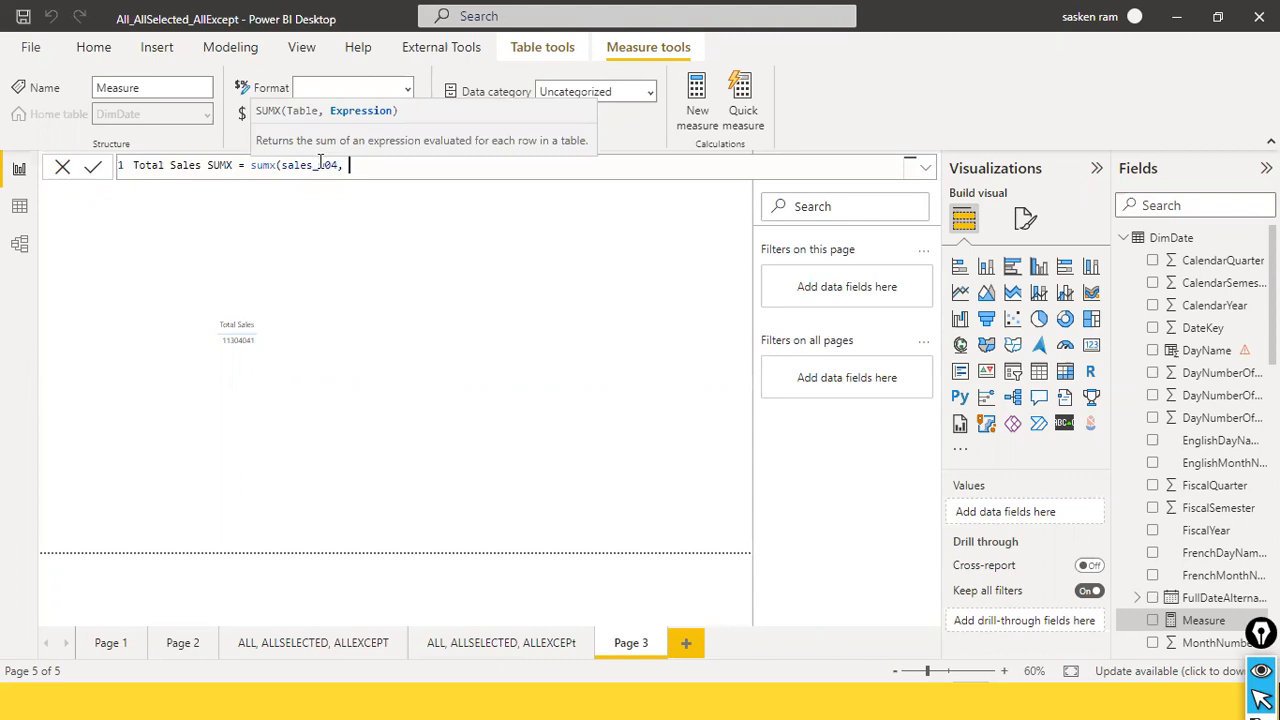
- Pick the sales_w04[Sales] column from the formula suggestions as the start of the SUMX expression
type("sales")
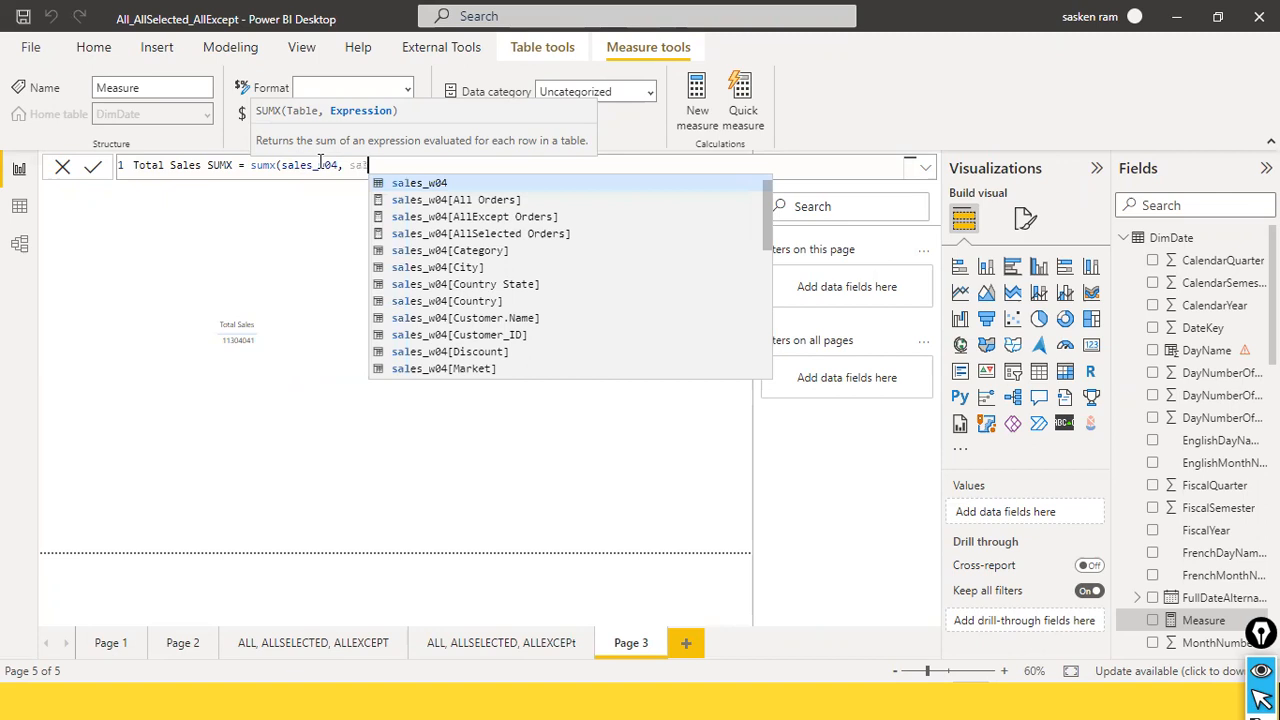
key("Down")
key("Down")
key("Down")
key("Down")
key("Down")
key("Down")
key("Down")
key("Down")
key("Down")
key("Down")
key("Down")
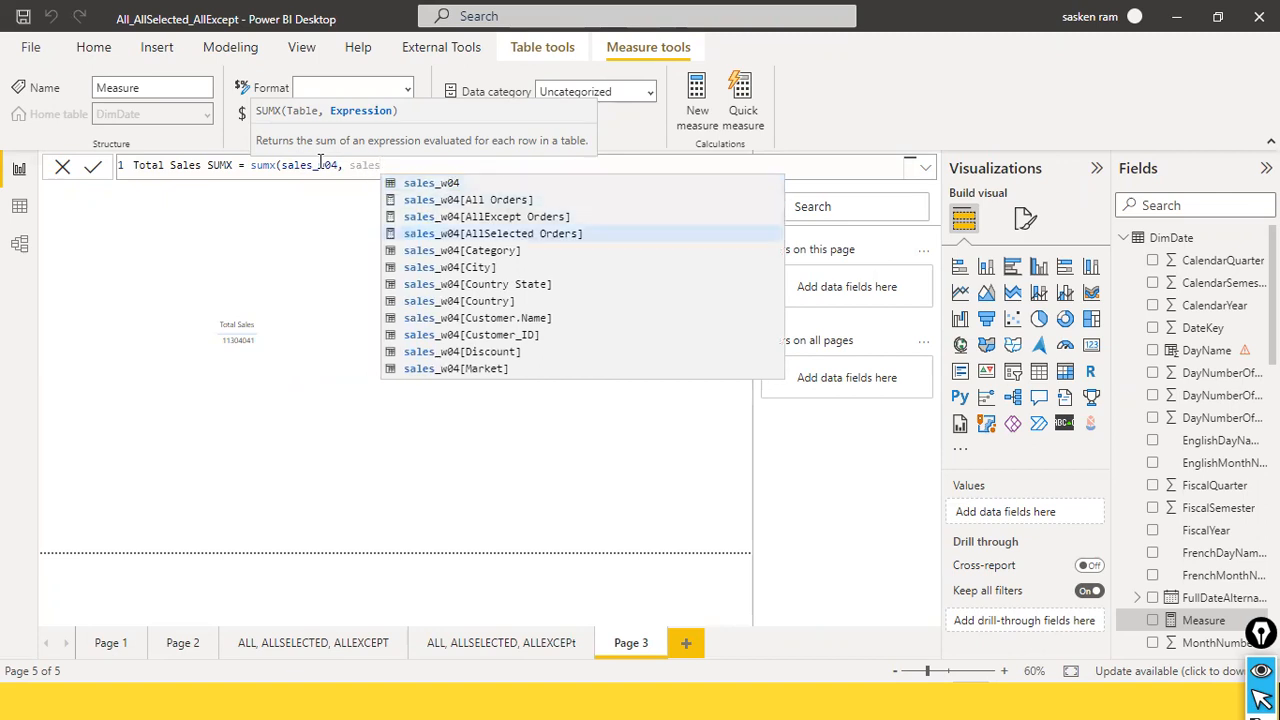
key("Down")
key("Down")
key("Down")
key("Down")
key("Down")
key("Down")
key("Down")
key("Down")
key("Down")
key("Down")
key("Down")
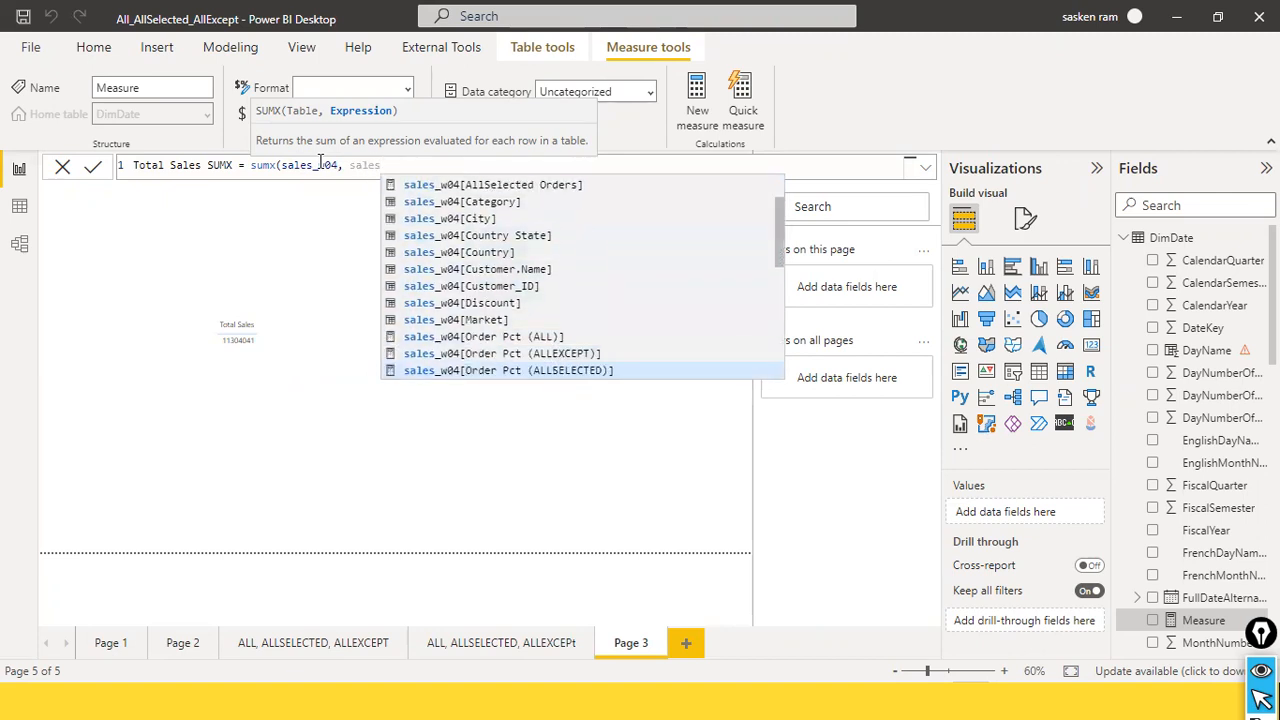
key("Down")
key("Down")
key("Down")
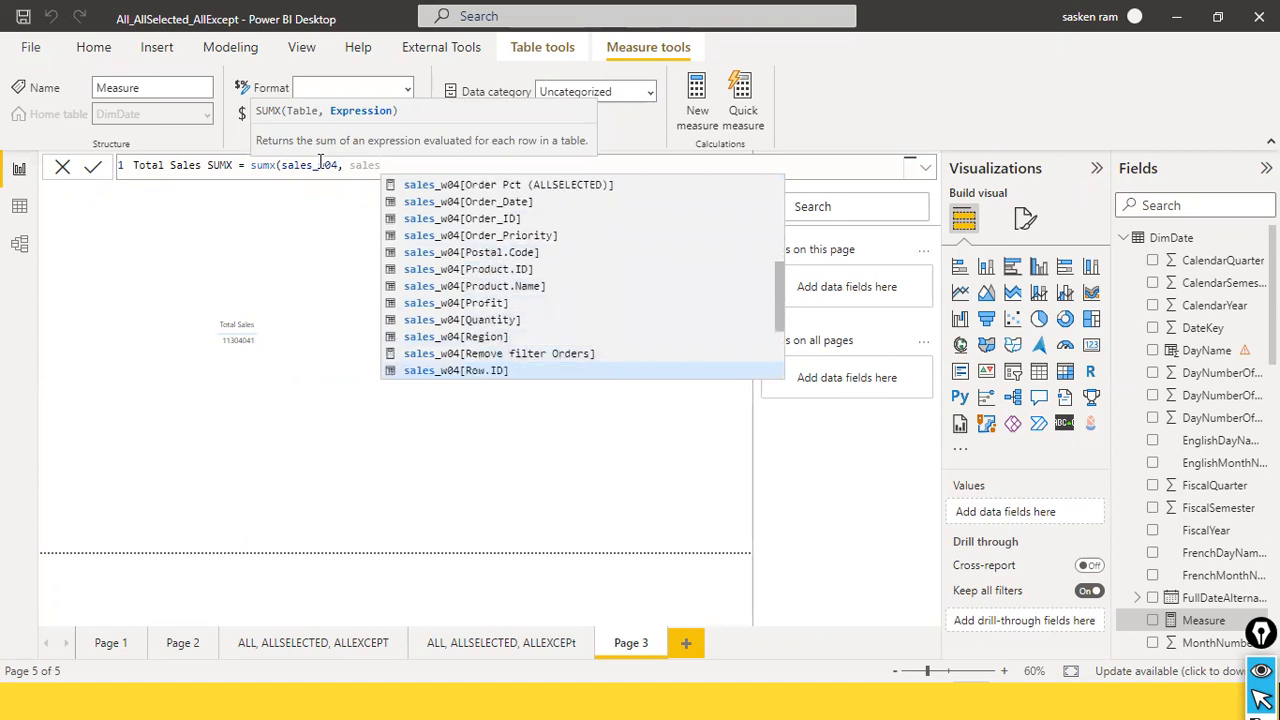
key("Down")
key("Down")
key("Down")
key("Down")
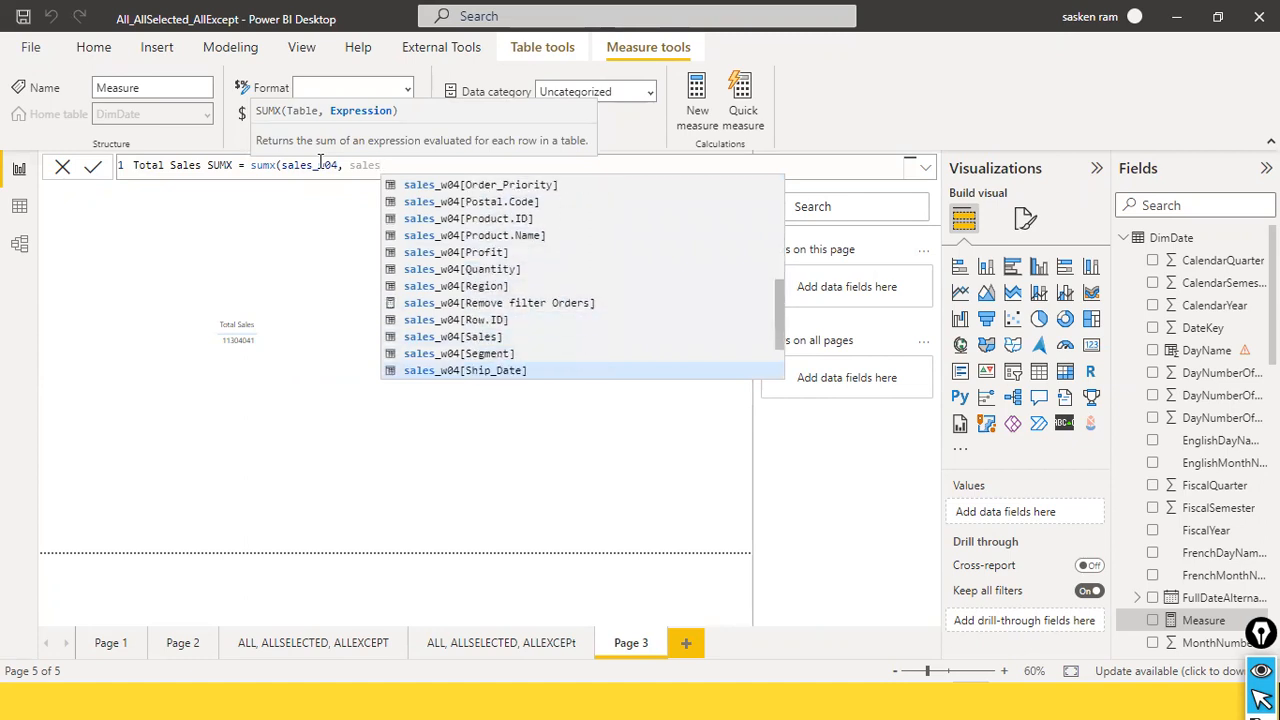
key("Down")
key("Down")
key("Down")
key("Down")
key("Down")
key("Down")
key("Down")
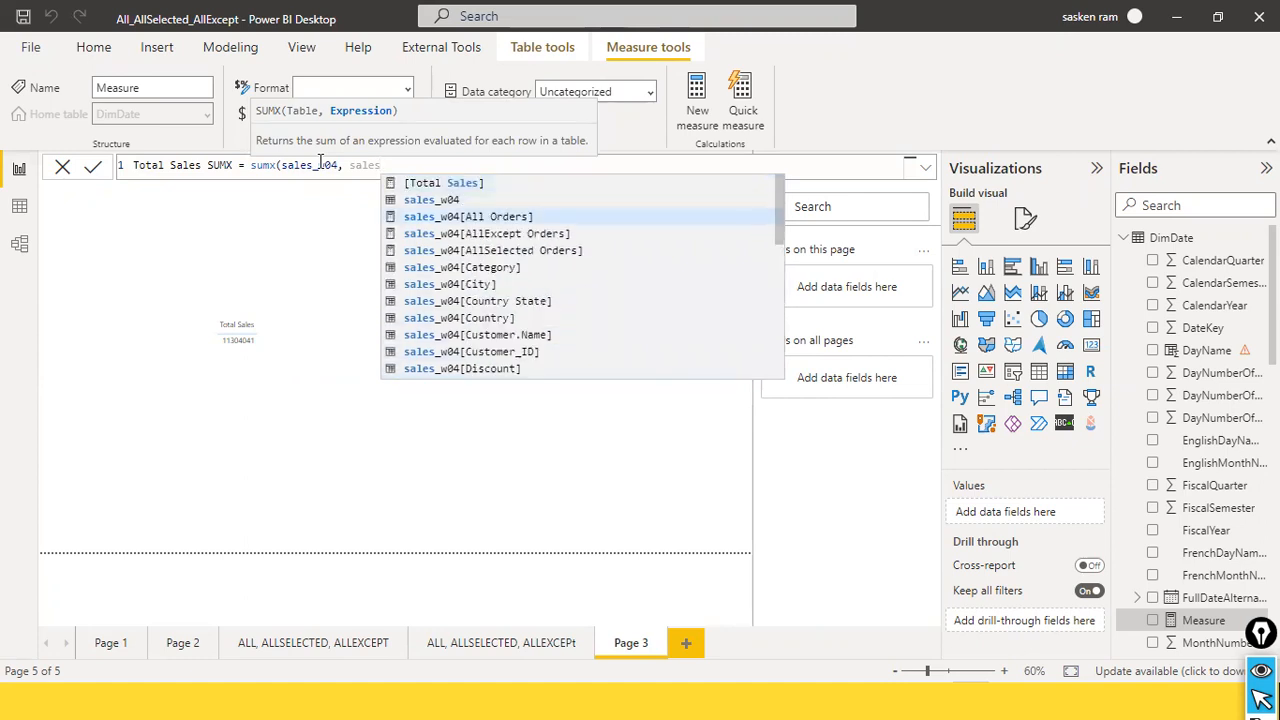
key("Down")
key("Down")
key("Down")
key("Down")
key("Down")
key("Down")
key("Down")
key("Down")
key("Down")
key("Down")
key("Down")
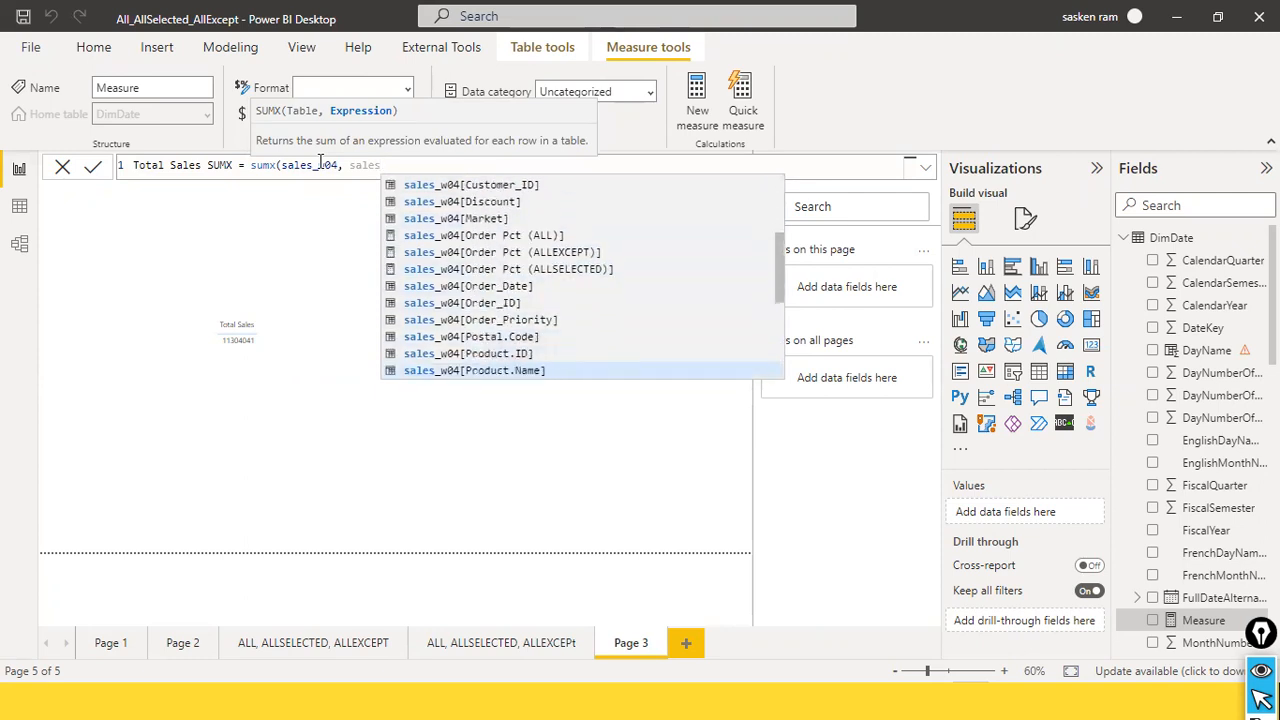
key("Down")
key("Down")
key("Down")
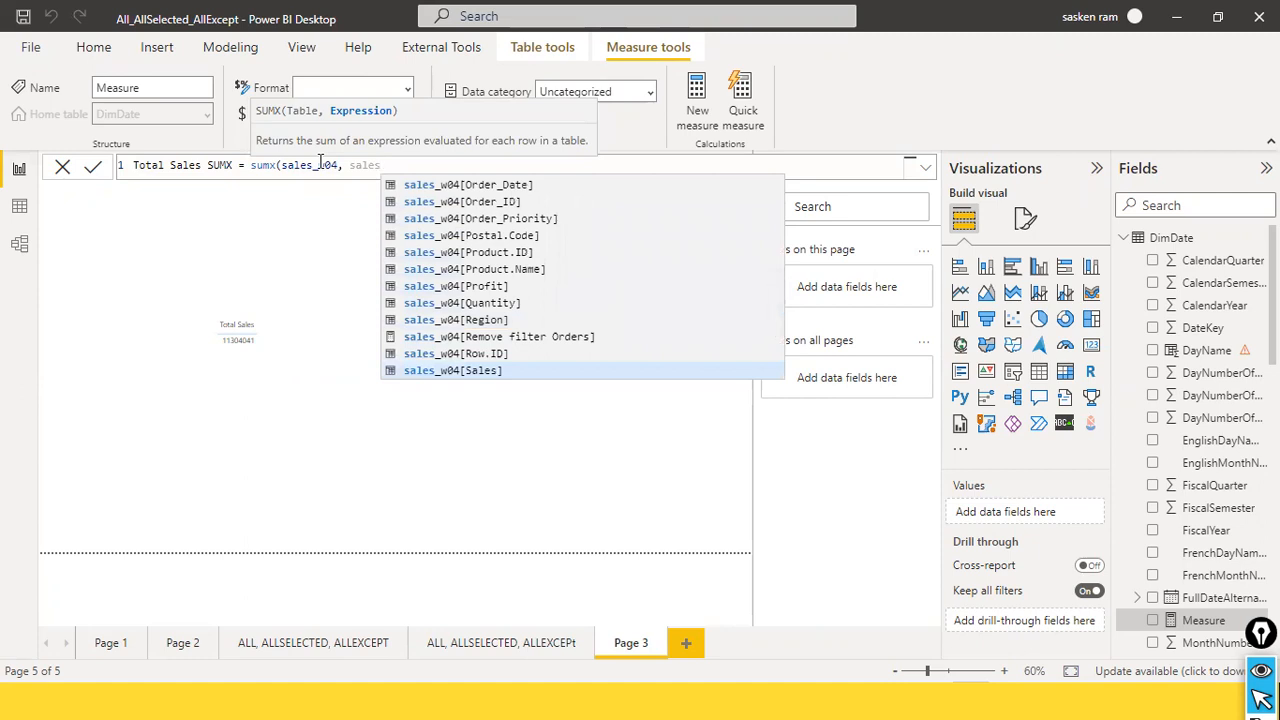
key("Tab")
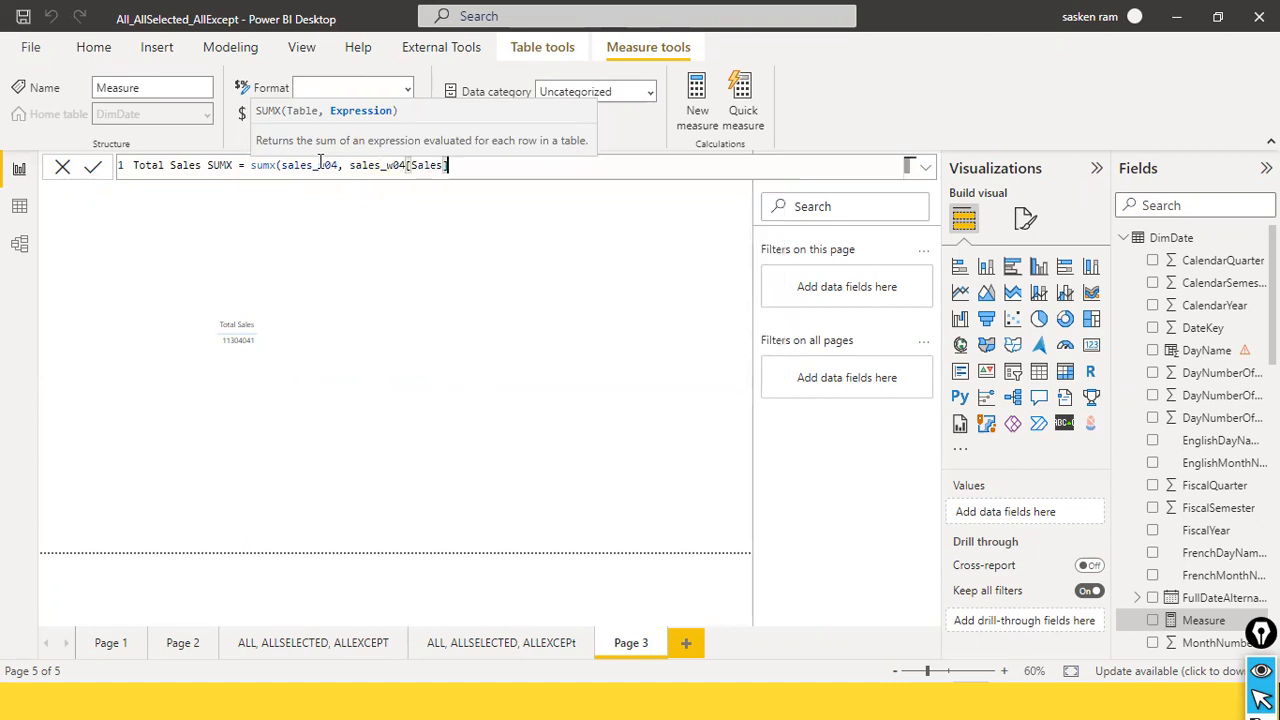
- Divide the SUMX expression by sales_w04[Quantity] and close the function's parenthesis
type("/ quant")
key("Tab")
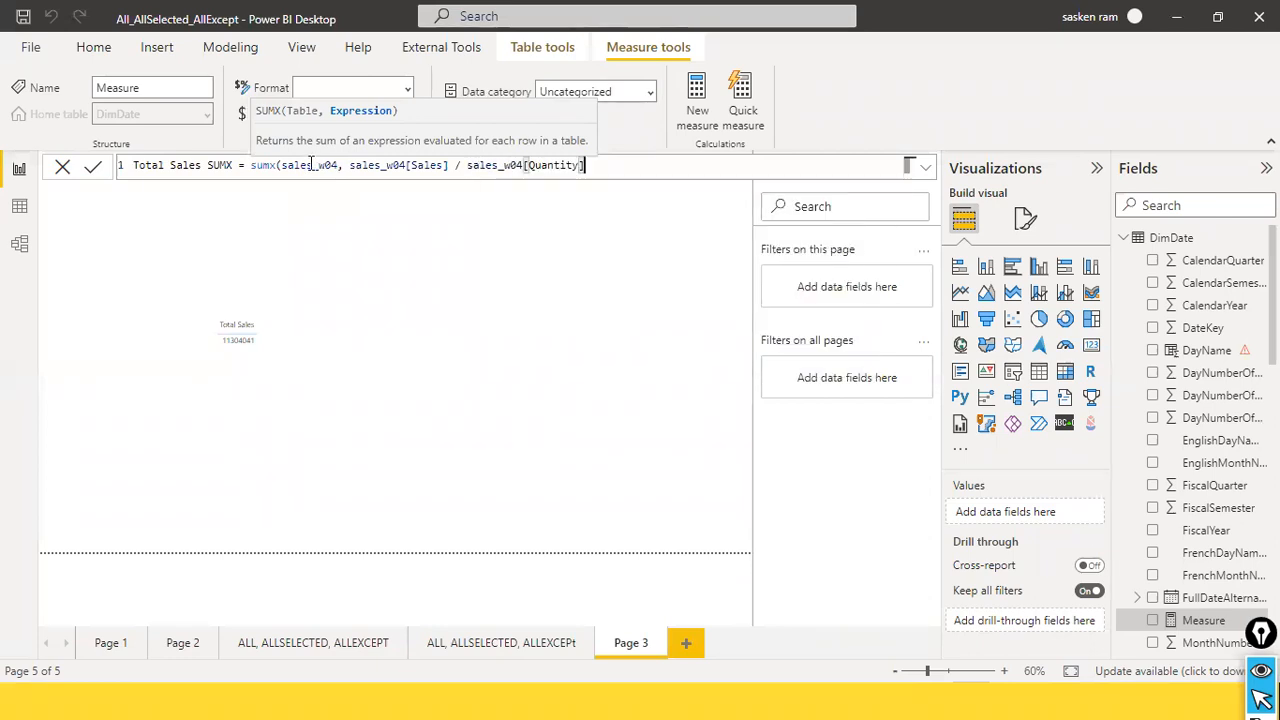
type(")")
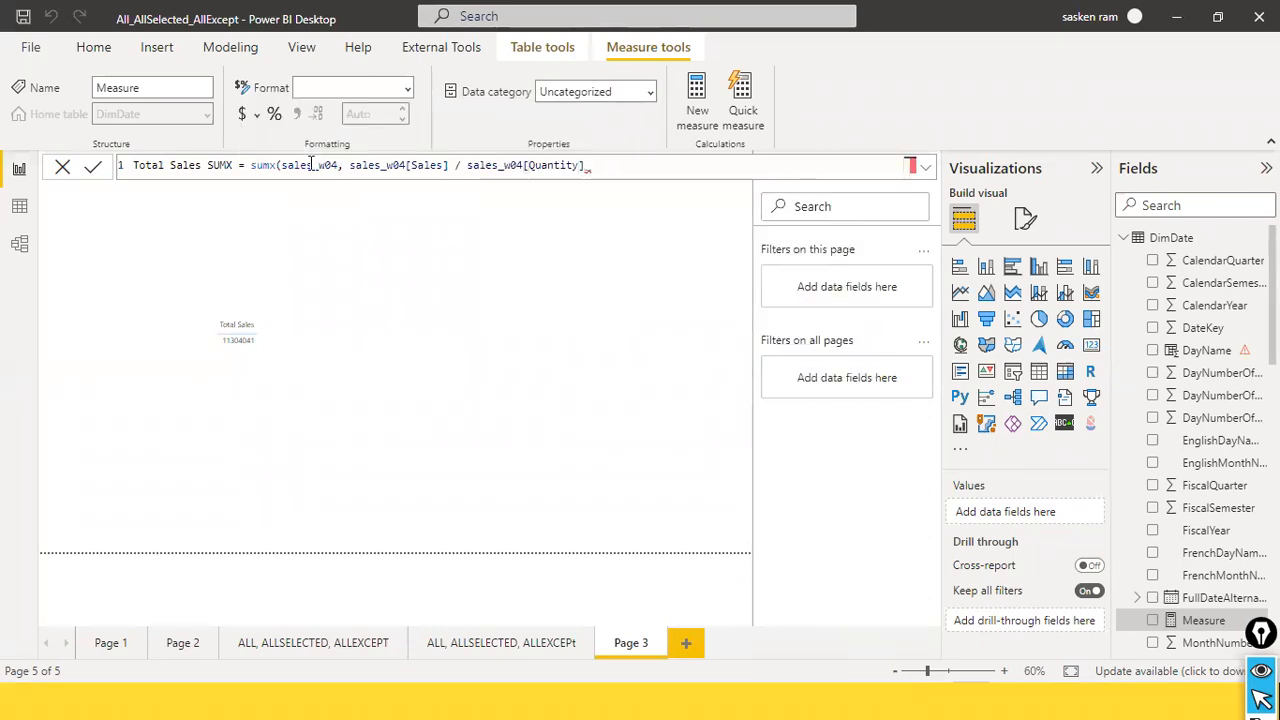
- Close the SUMX function's parenthesis and replace the division between Sales and Quantity with multiplication
type(")")
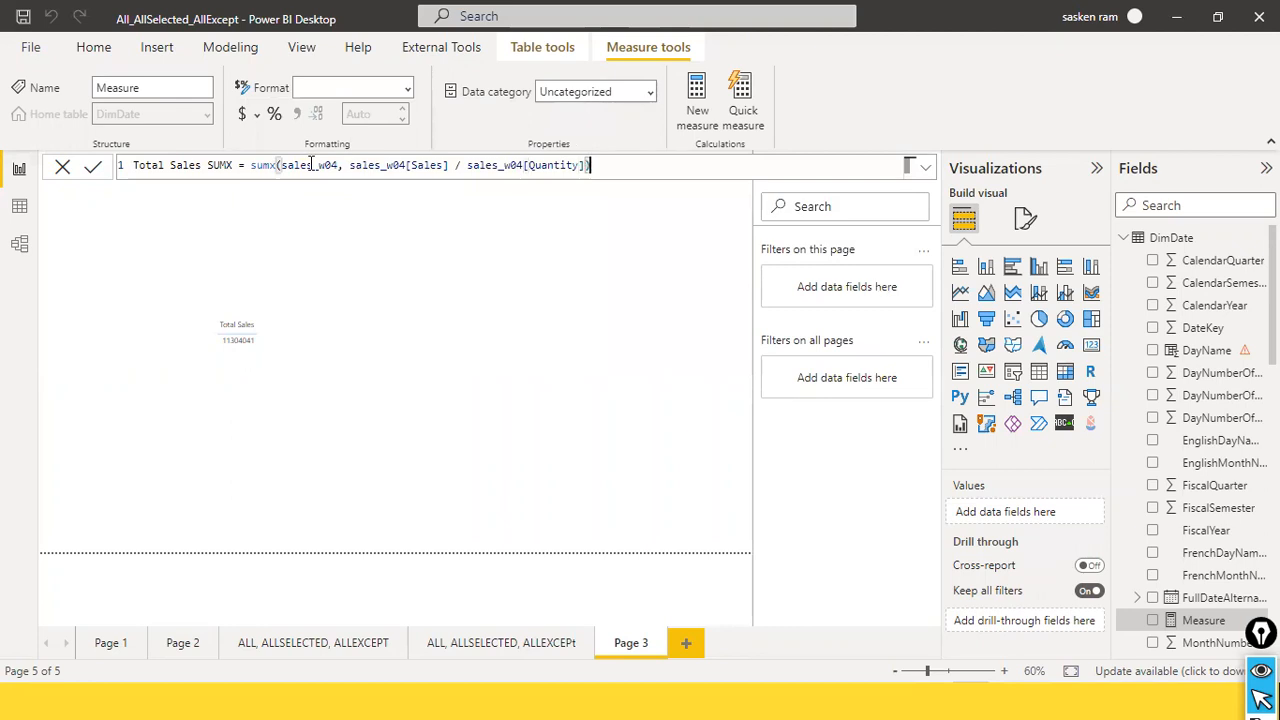
key("ctrl+Left")
key("ctrl+Left")
key("ctrl+Left")
key("ctrl+Left")
key("ctrl+Left")
key("ctrl+Left")
key("ctrl+Left")
key("ctrl+Left")
key("ctrl+Left")
key("ctrl+Left")
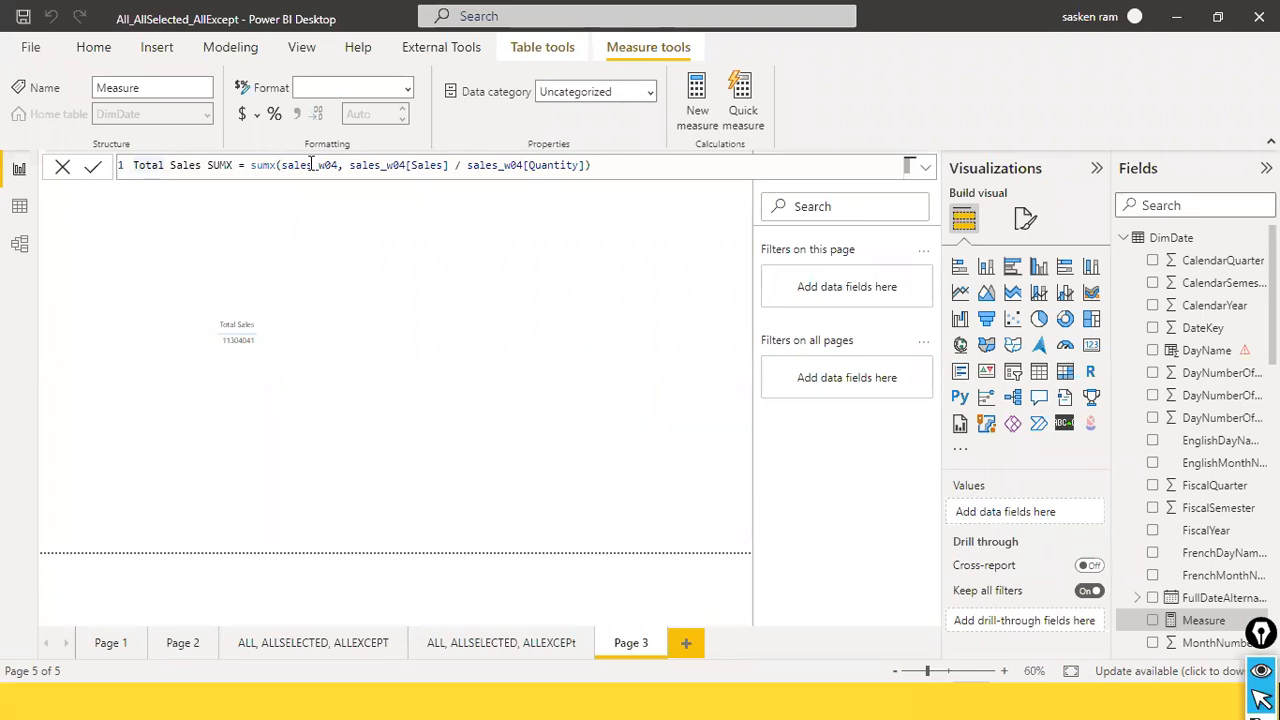
key("ctrl+Right")
key("ctrl+Right")
key("ctrl+Right")
key("ctrl+Right")
key("ctrl+Right")
key("ctrl+Right")
key("ctrl+Right")
key("ctrl+Right")
key("ctrl+Right")
key("BackSpace")
type("*")
- Review the Sales and Quantity references in the Total Sales SUMX formula and commit the measure
left_click(411, 166)
left_click(676, 174)
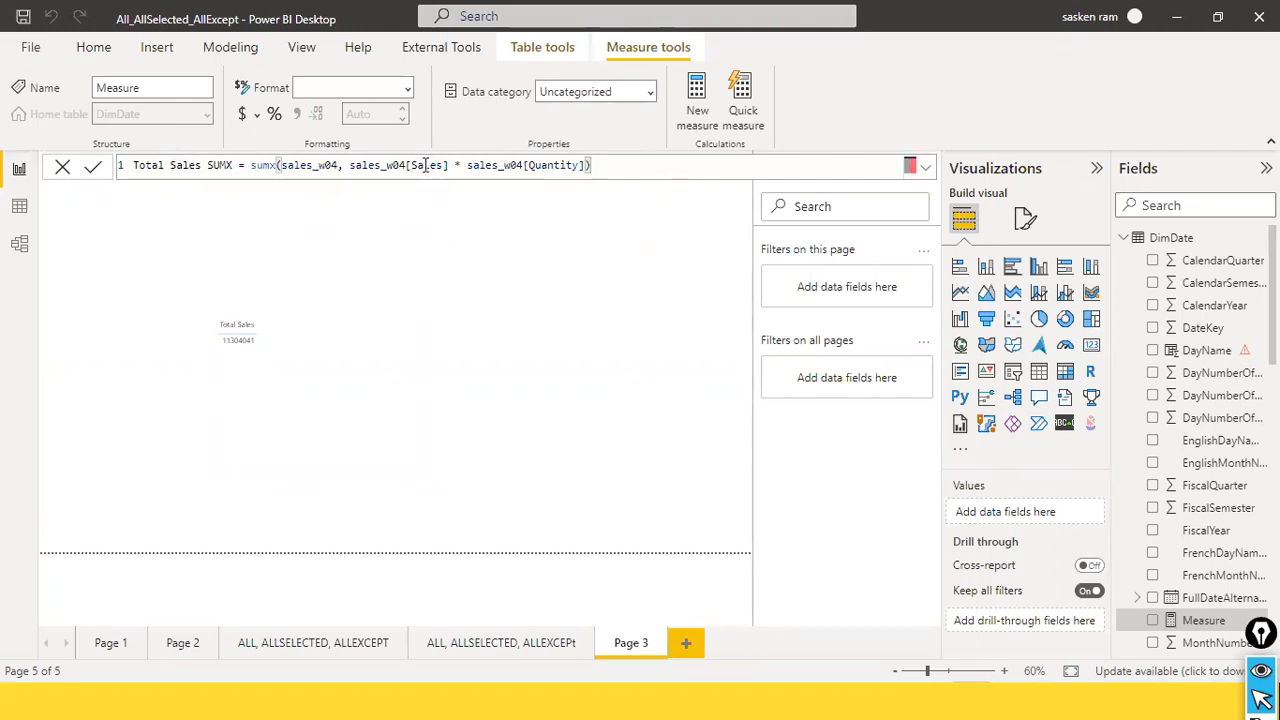
left_click(553, 166)
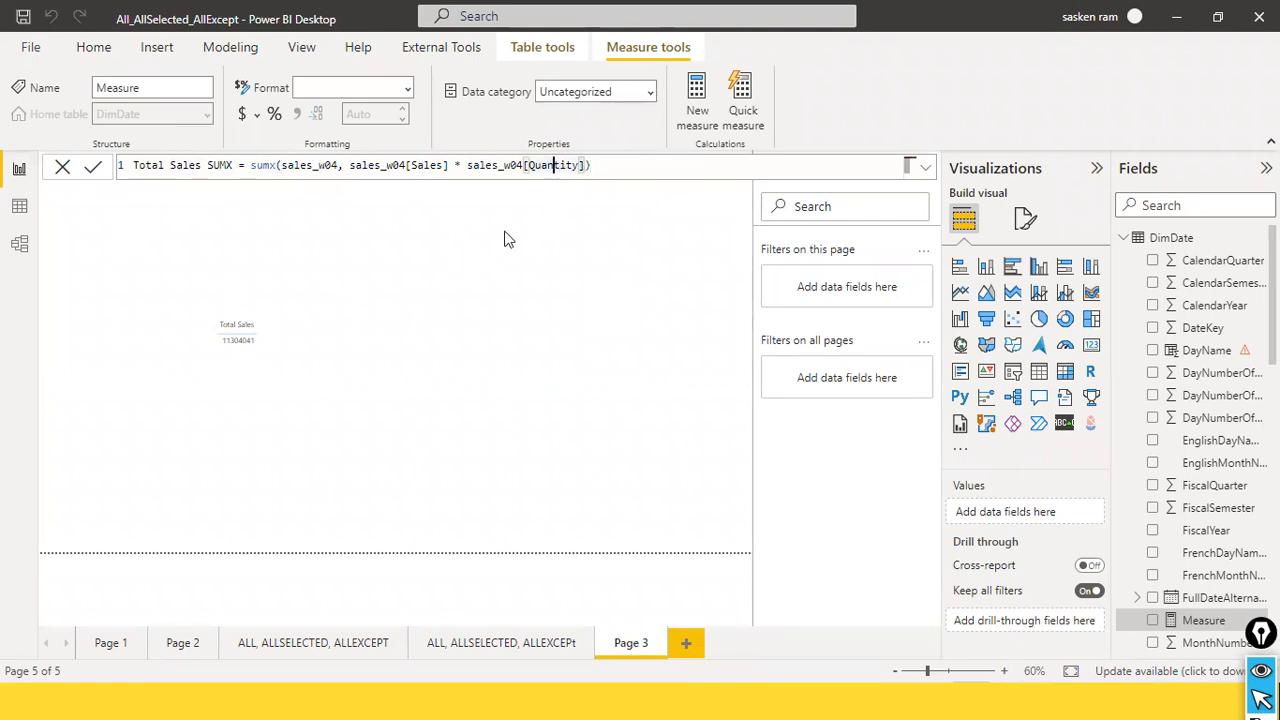
left_click(634, 167)
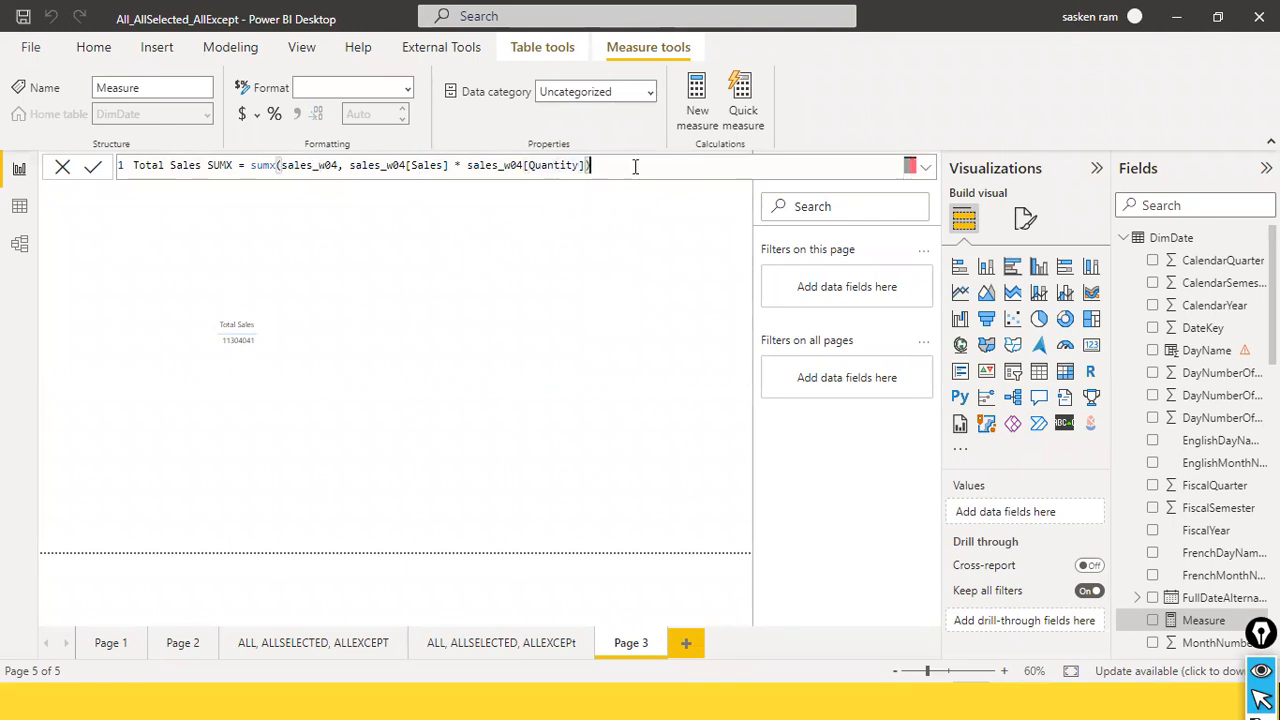
left_click(93, 168)
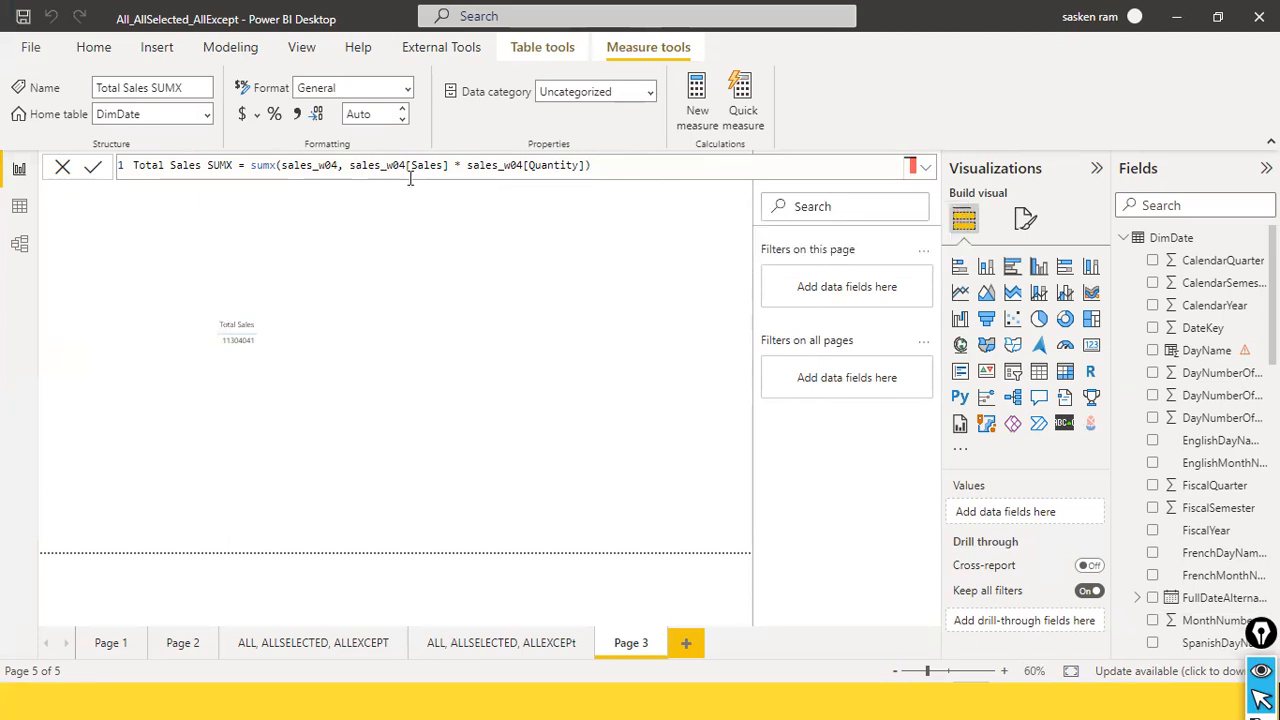
left_click(644, 174)
key("BackSpace")
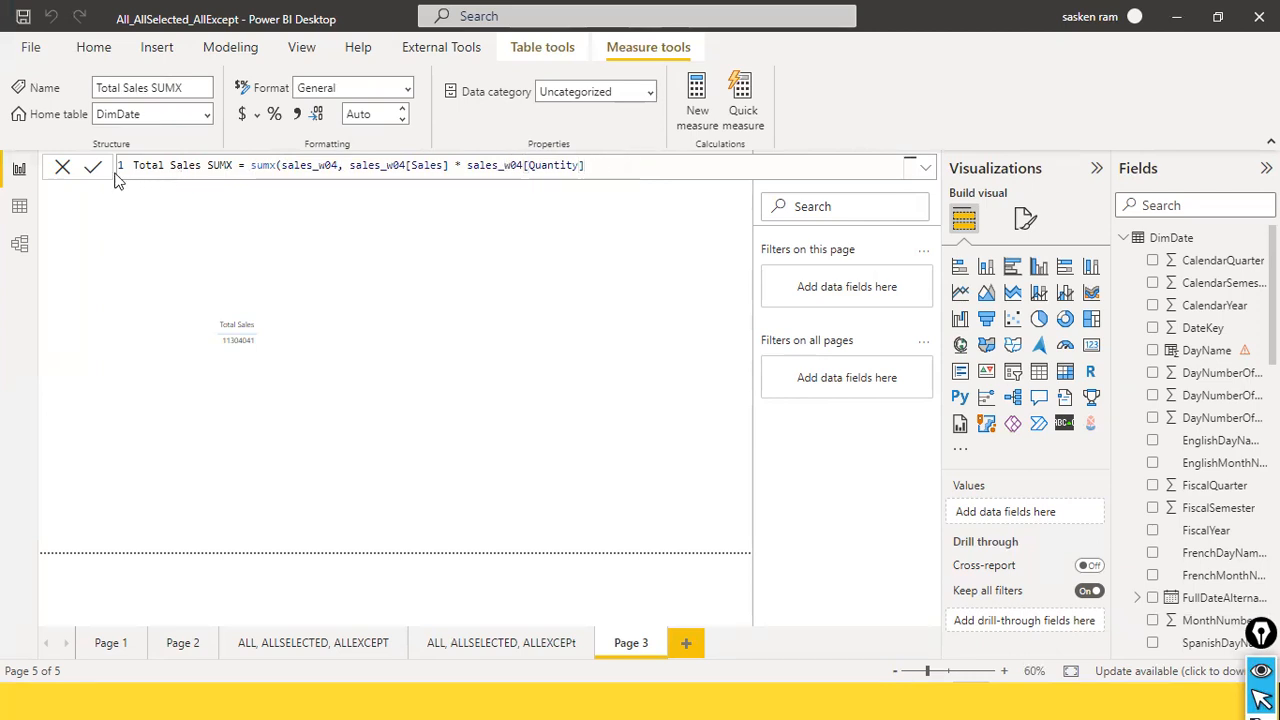
left_click(669, 168)
left_click(445, 332)
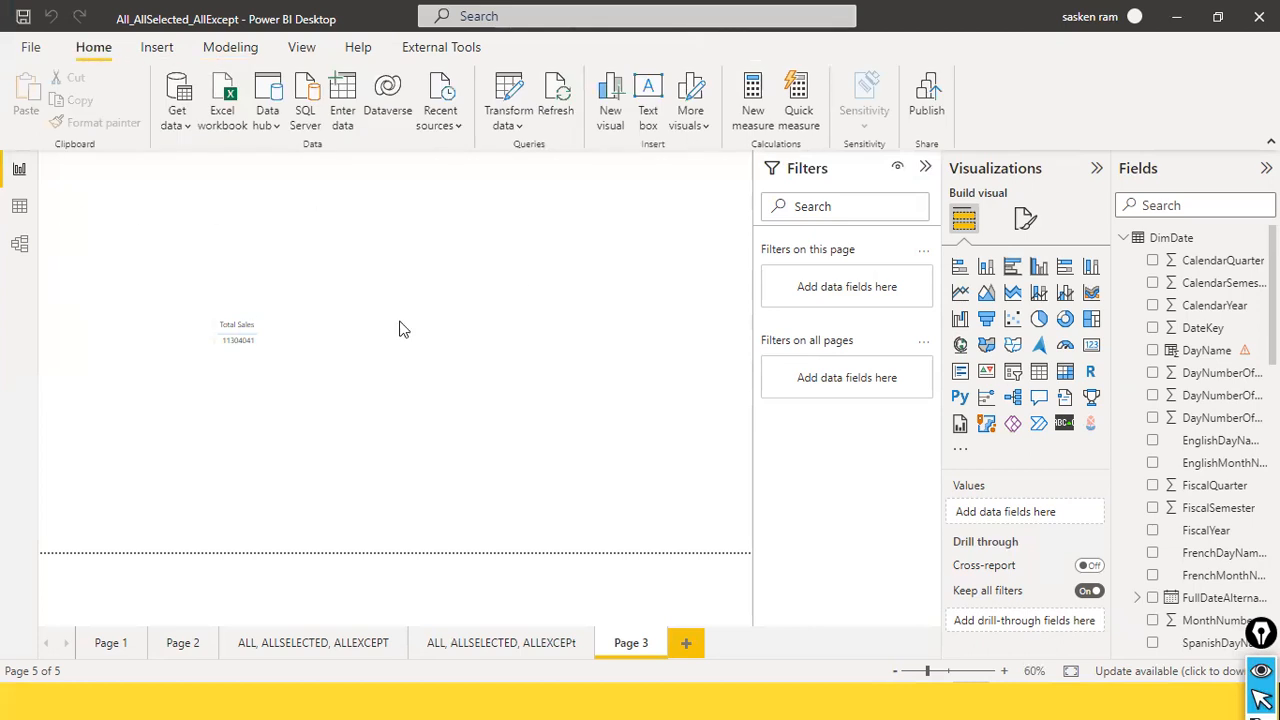
- Move the Total Sales table to the left side of the report canvas
left_click_drag(357, 363, 221, 363)
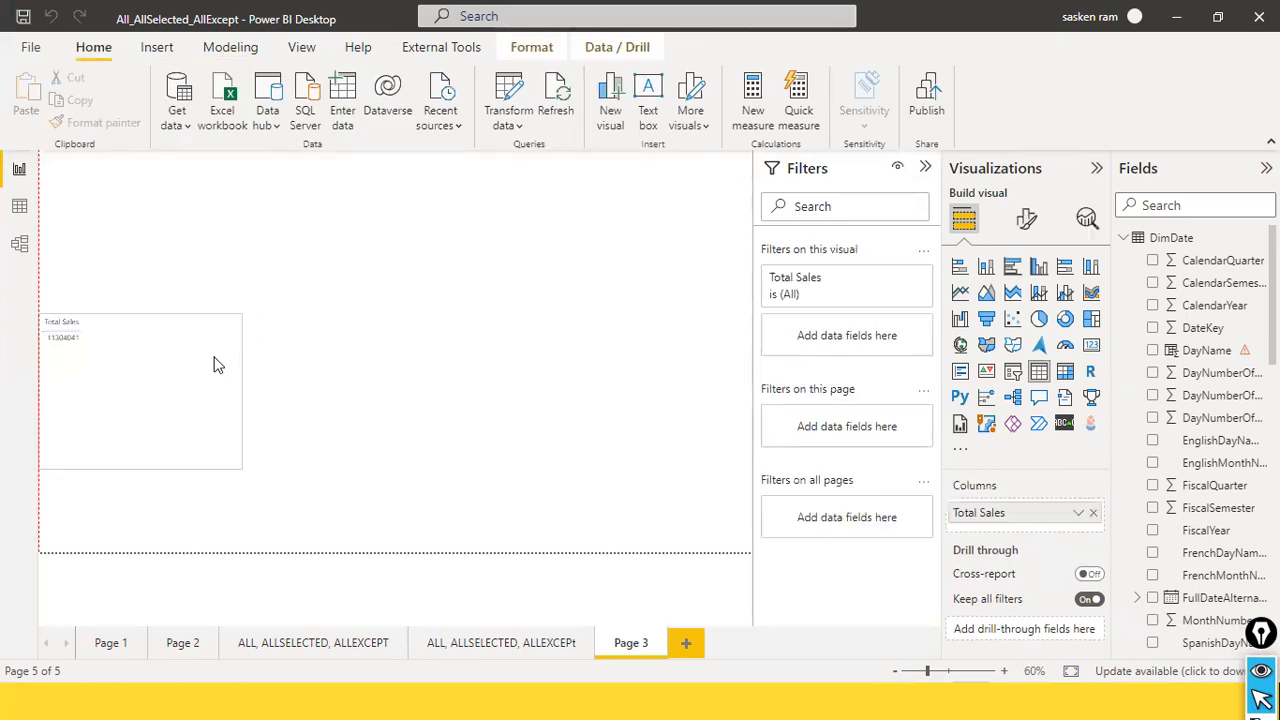
left_click(457, 372)
- Search the fields for "total sa" and add the Total Sales SUMX measure to the existing Total Sales table
left_click(1234, 205)
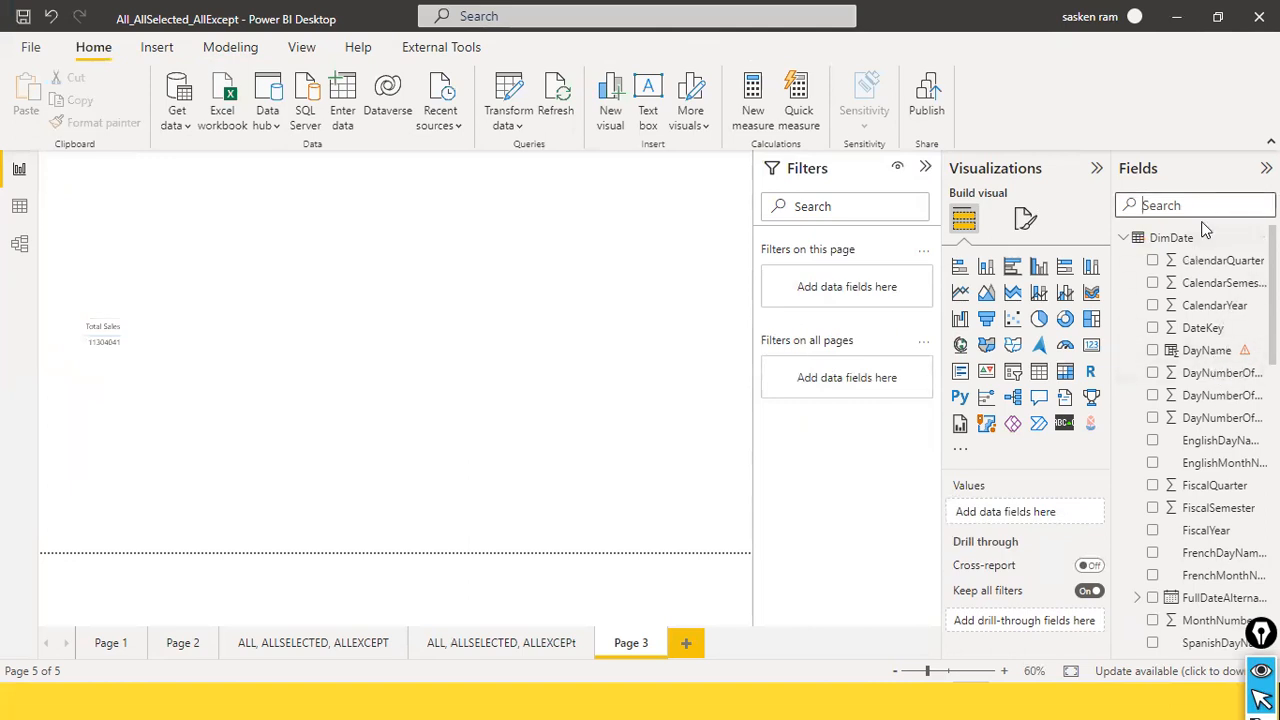
left_click(1127, 245)
left_click(1126, 243)
left_click(1222, 203)
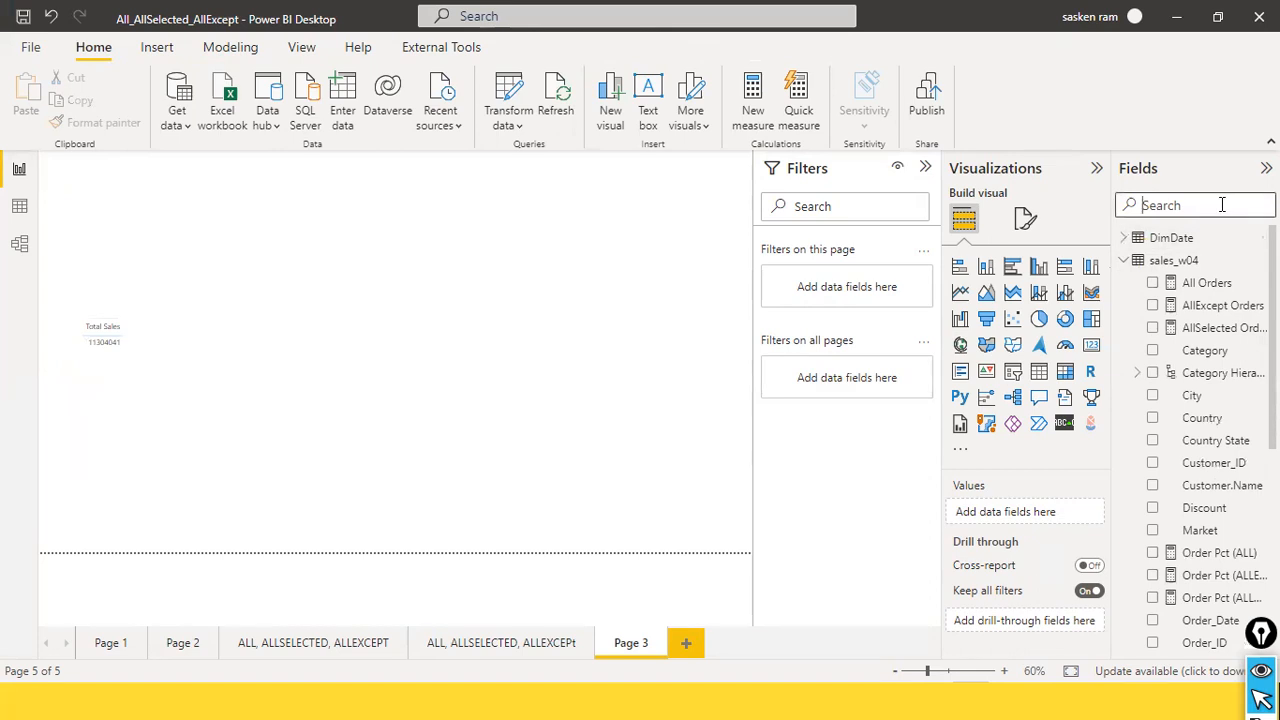
type("total sa")
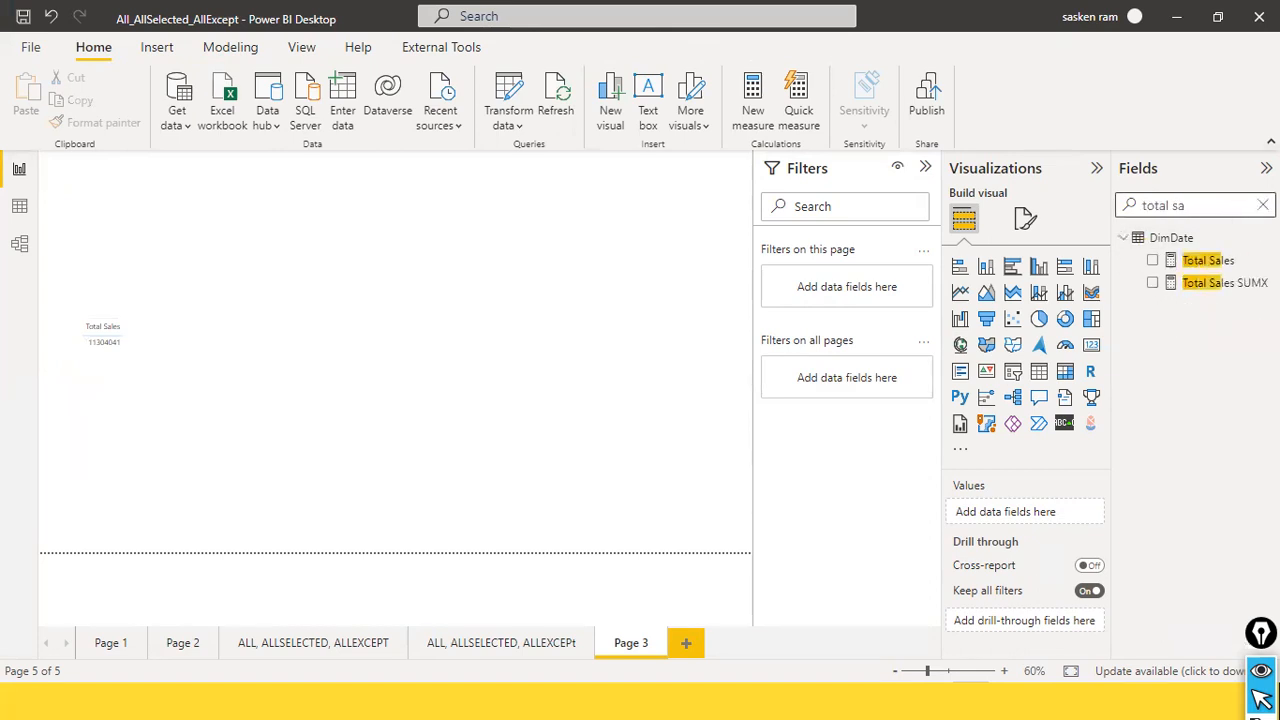
left_click(1232, 285)
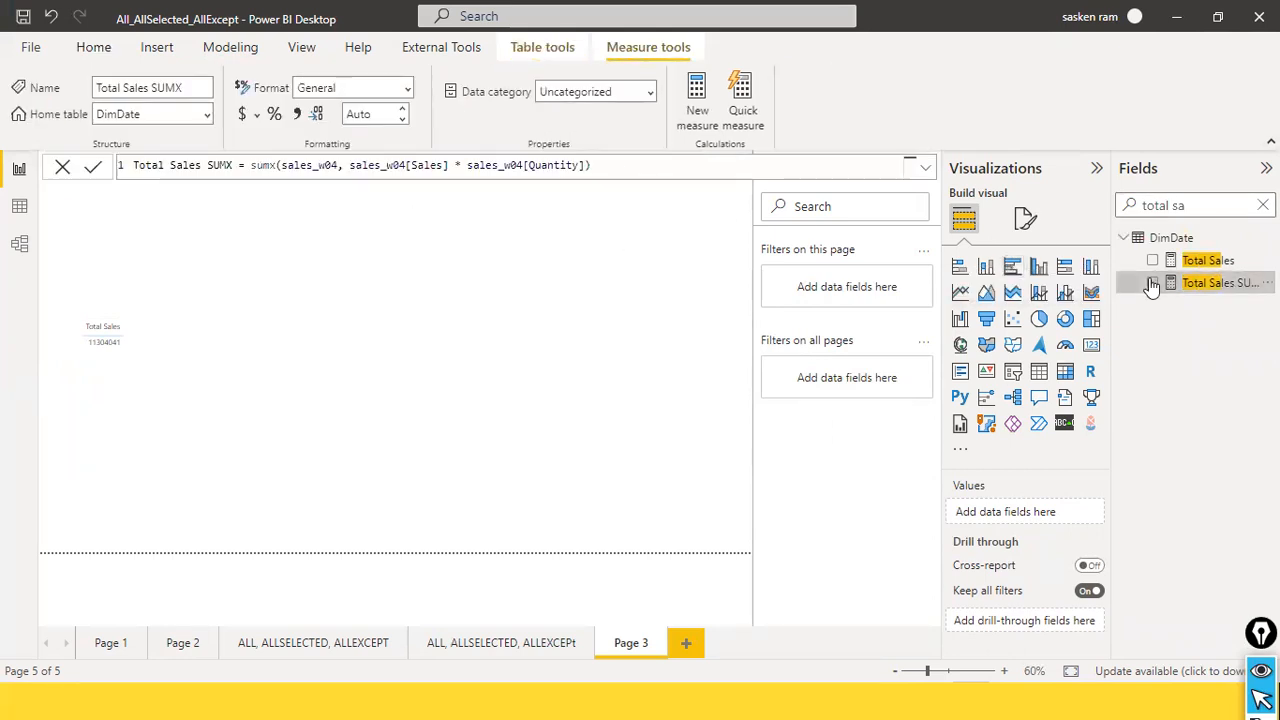
left_click_drag(1205, 288, 150, 391)
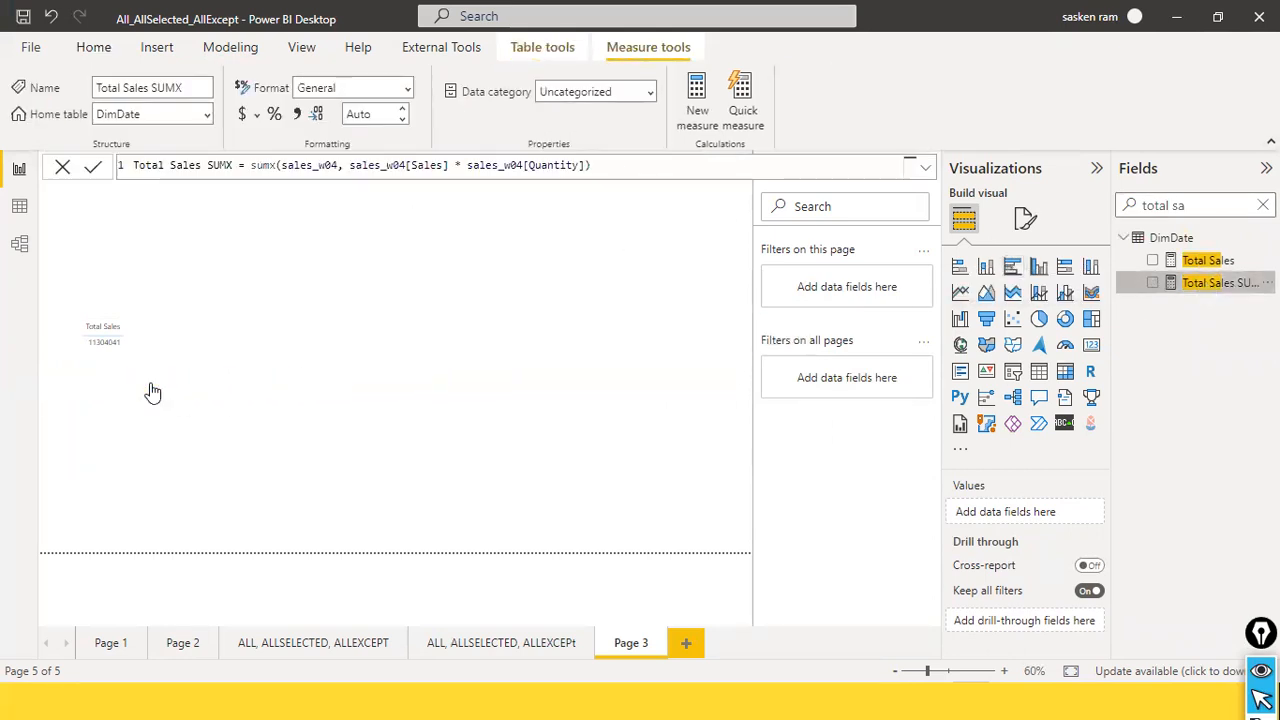
left_click(391, 424)
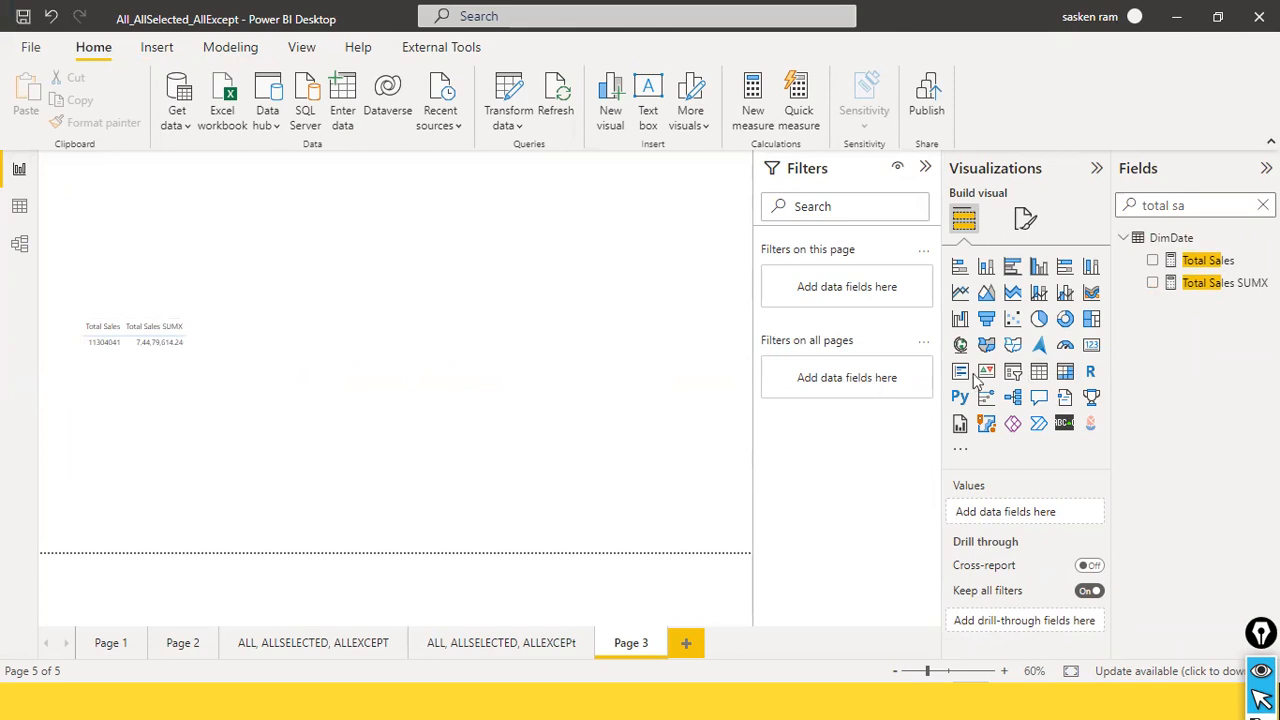
- Add a second table visual showing only Total Sales SUMX and place it to the right of the first table
left_click(1039, 371)
left_click_drag(210, 253, 416, 373)
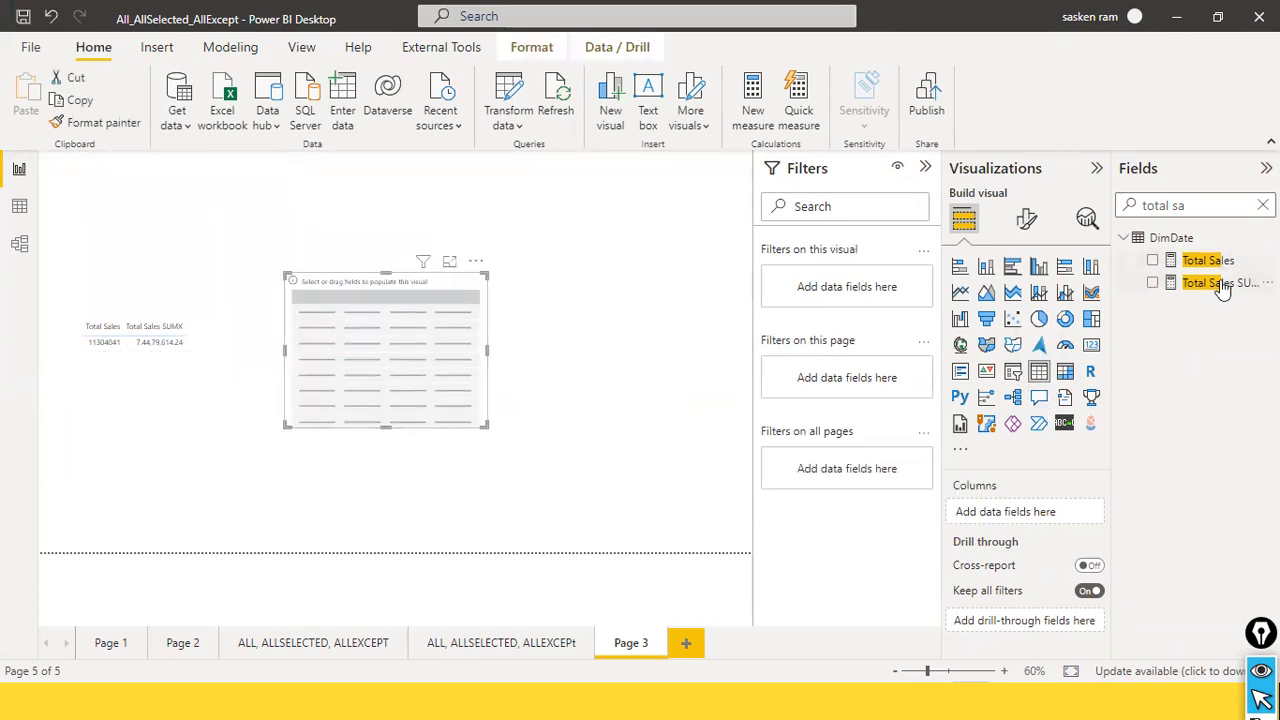
left_click_drag(1220, 283, 377, 354)
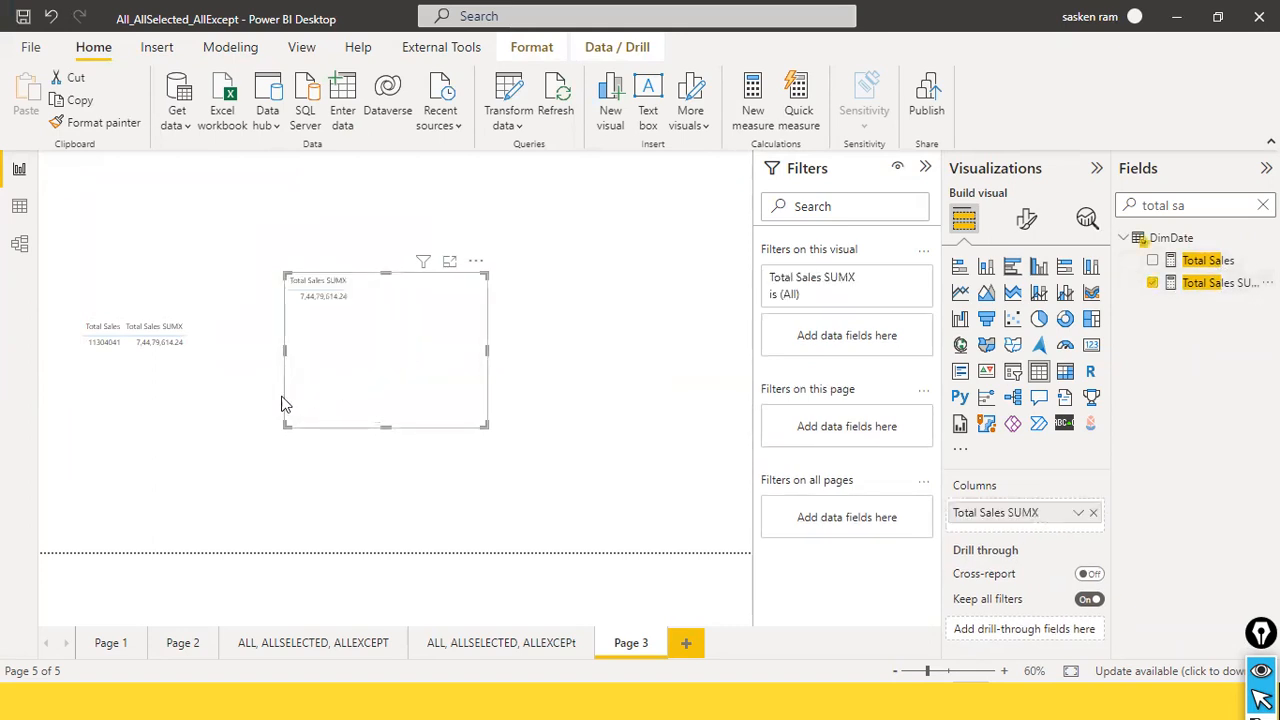
left_click(205, 378)
left_click_drag(400, 343, 470, 393)
left_click(135, 377)
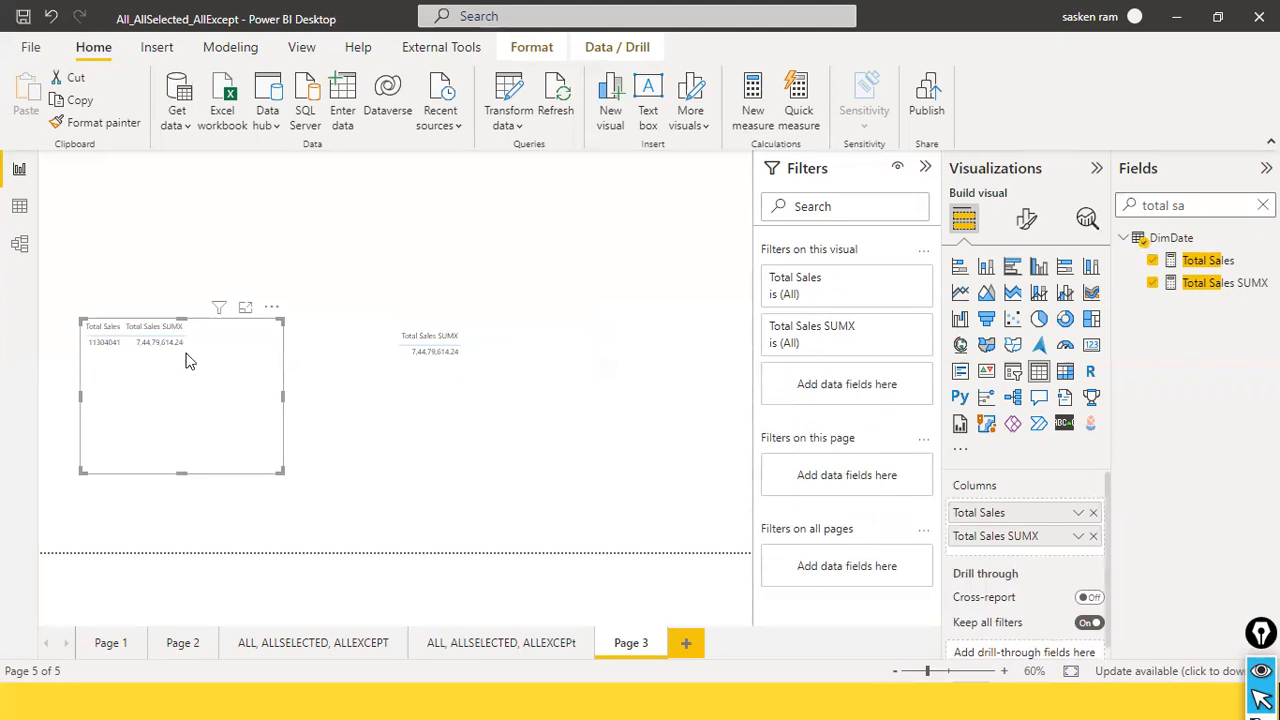
- Open the sales_w04 table in the data view and show its Sales and Quantity columns
left_click(22, 204)
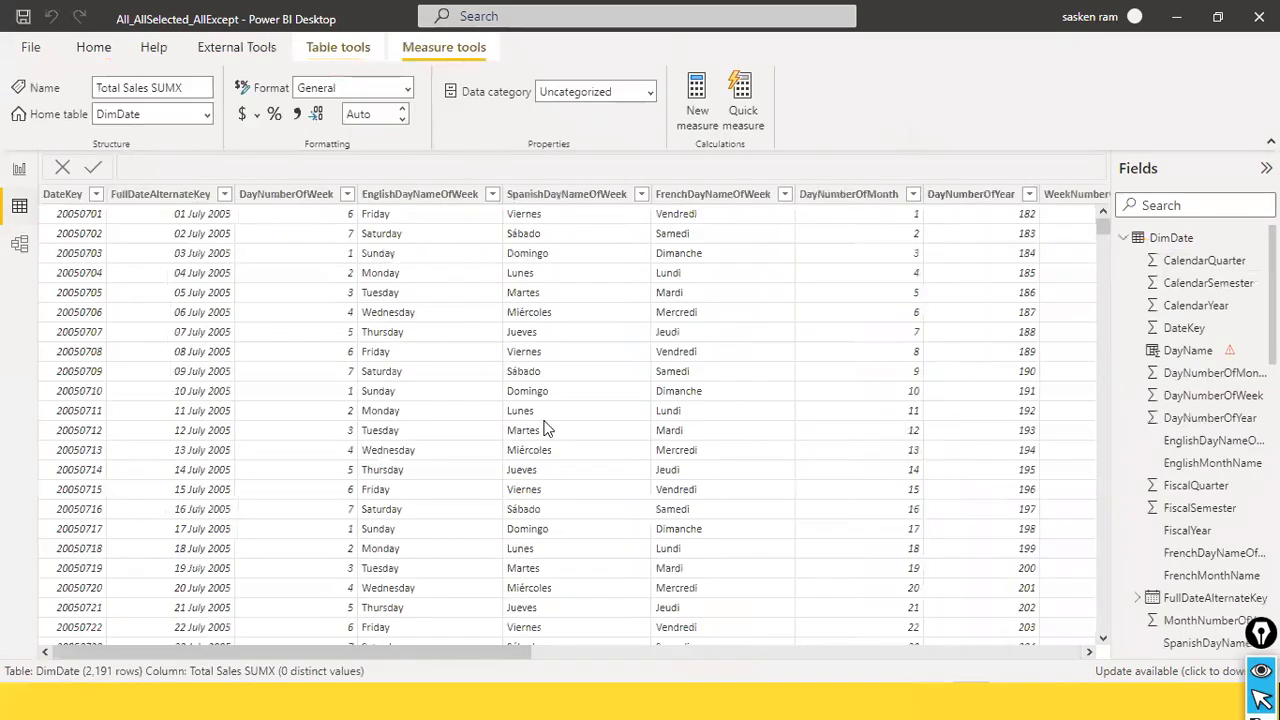
left_click_drag(429, 648, 1053, 653)
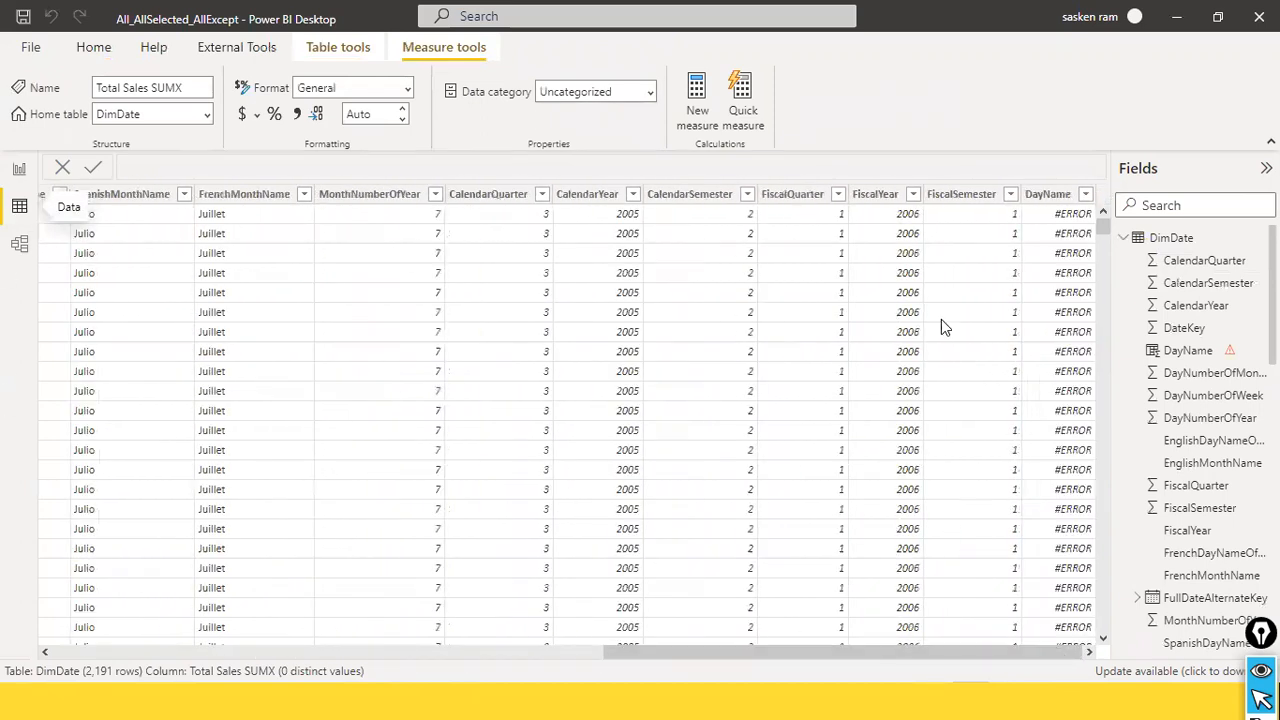
left_click(1123, 238)
left_click(1150, 262)
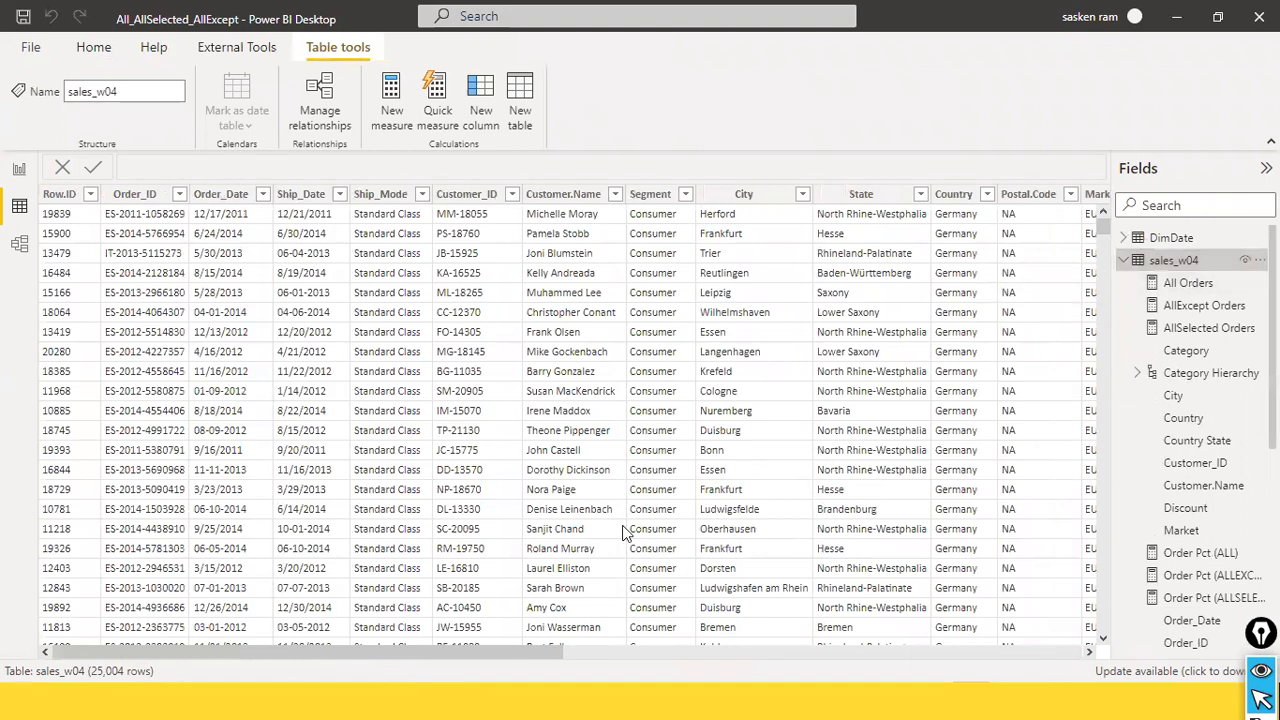
left_click_drag(449, 654, 1061, 628)
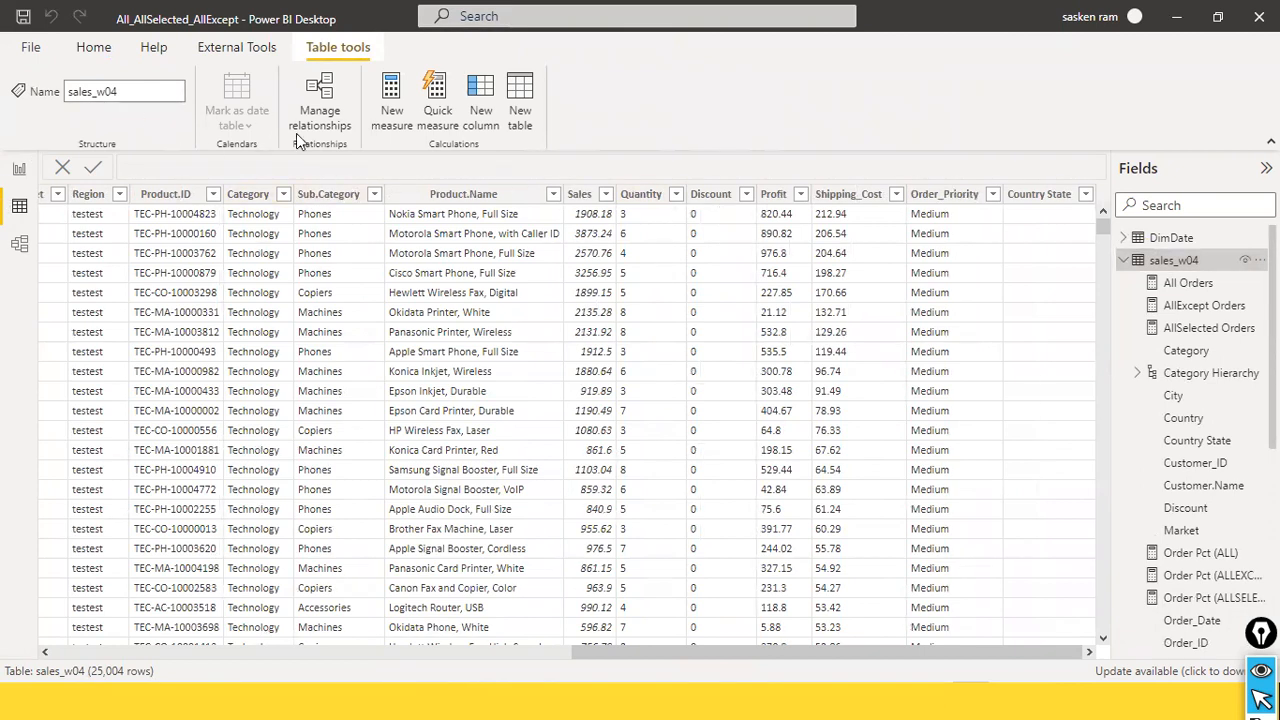
- Add a calculated column named Listed Price to sales_w04 and start its formula with sales_w04[Quantity]
left_click(491, 94)
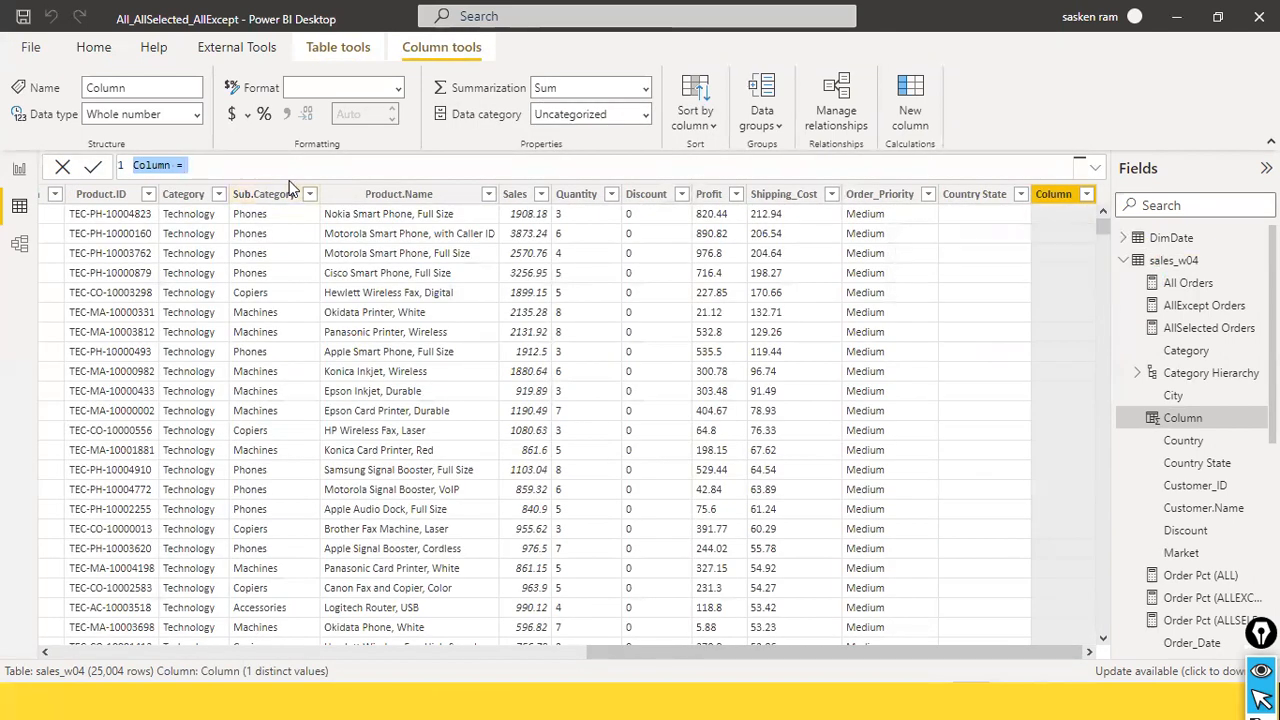
type("rc")
key("BackSpace")
key("BackSpace")
type("LL")
type("sted Price")
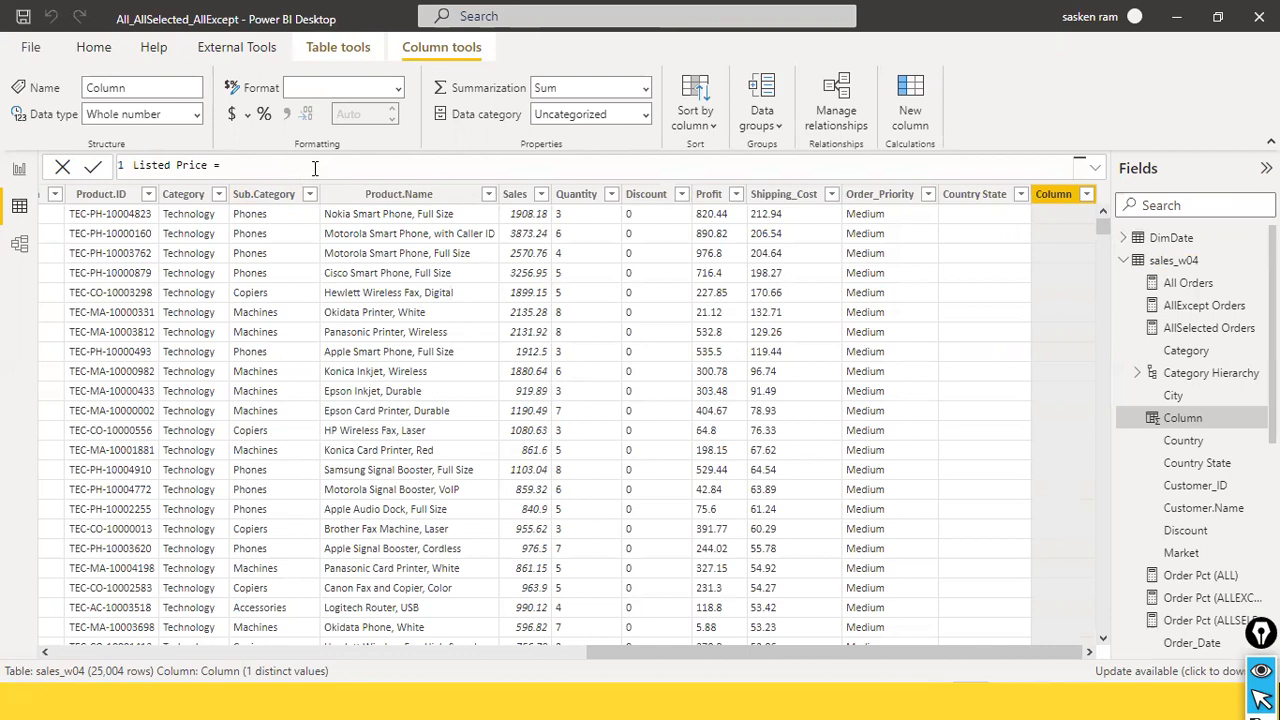
type("quanti")
key("Tab")
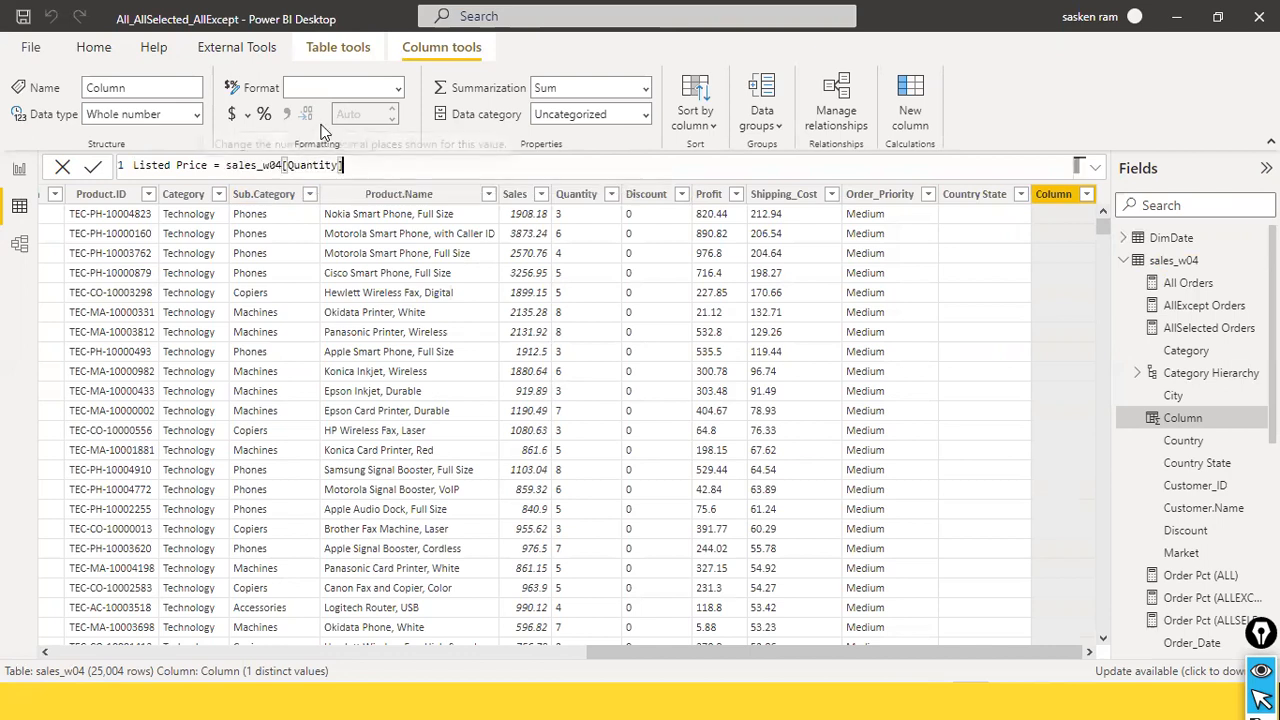
- Insert sales_w04[Sales] and a division operator before sales_w04[Quantity] in the Listed Price formula
key("ctrl+Left")
key("ctrl+Left")
key("ctrl+Left")
type("sales")
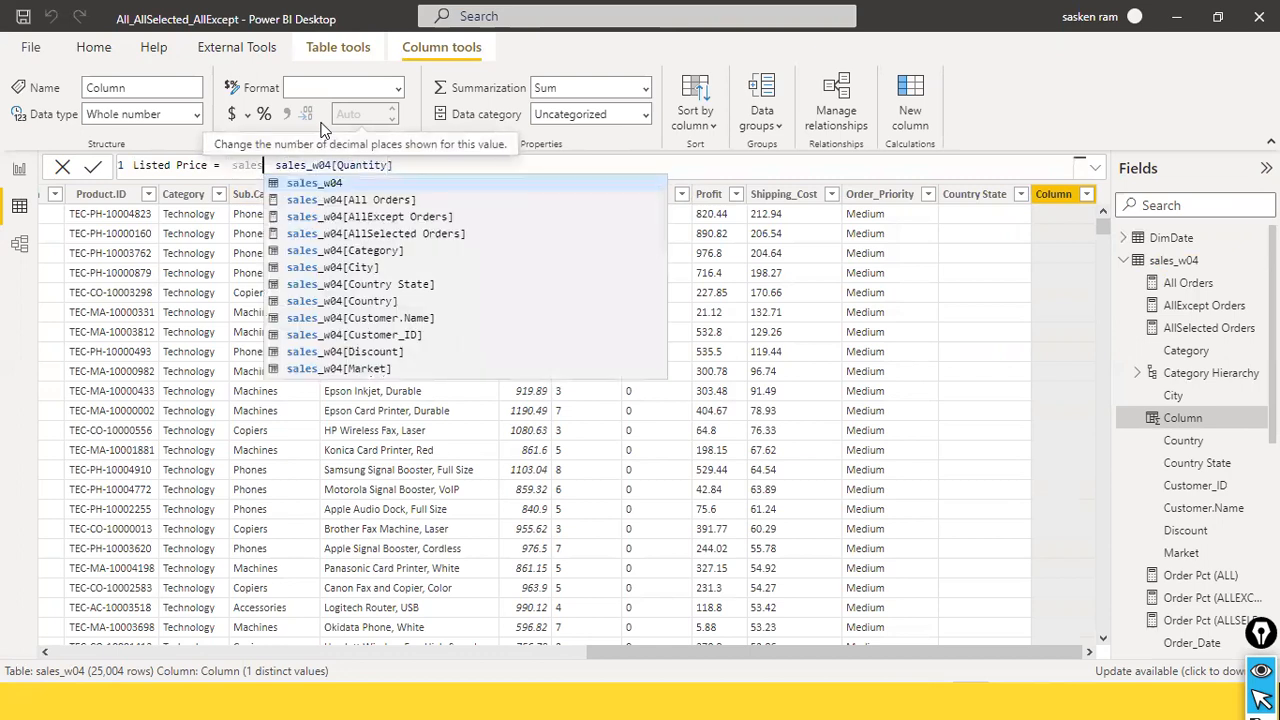
key("Down")
key("Down")
key("Down")
key("Down")
key("Down")
key("Down")
key("Down")
key("Down")
key("Down")
key("Down")
key("Down")
key("Down")
key("Down")
key("Down")
key("Down")
key("Down")
key("Down")
key("Down")
key("Down")
key("Down")
key("Down")
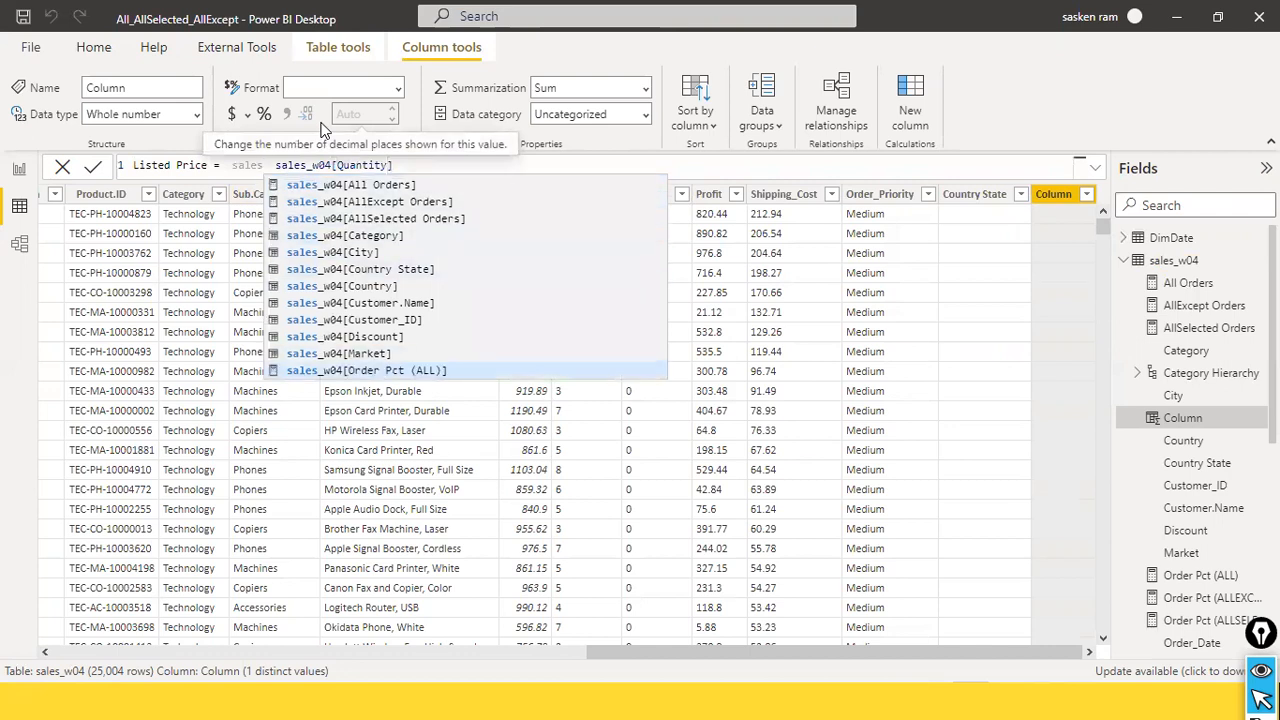
key("Down")
key("Down")
key("Down")
key("Down")
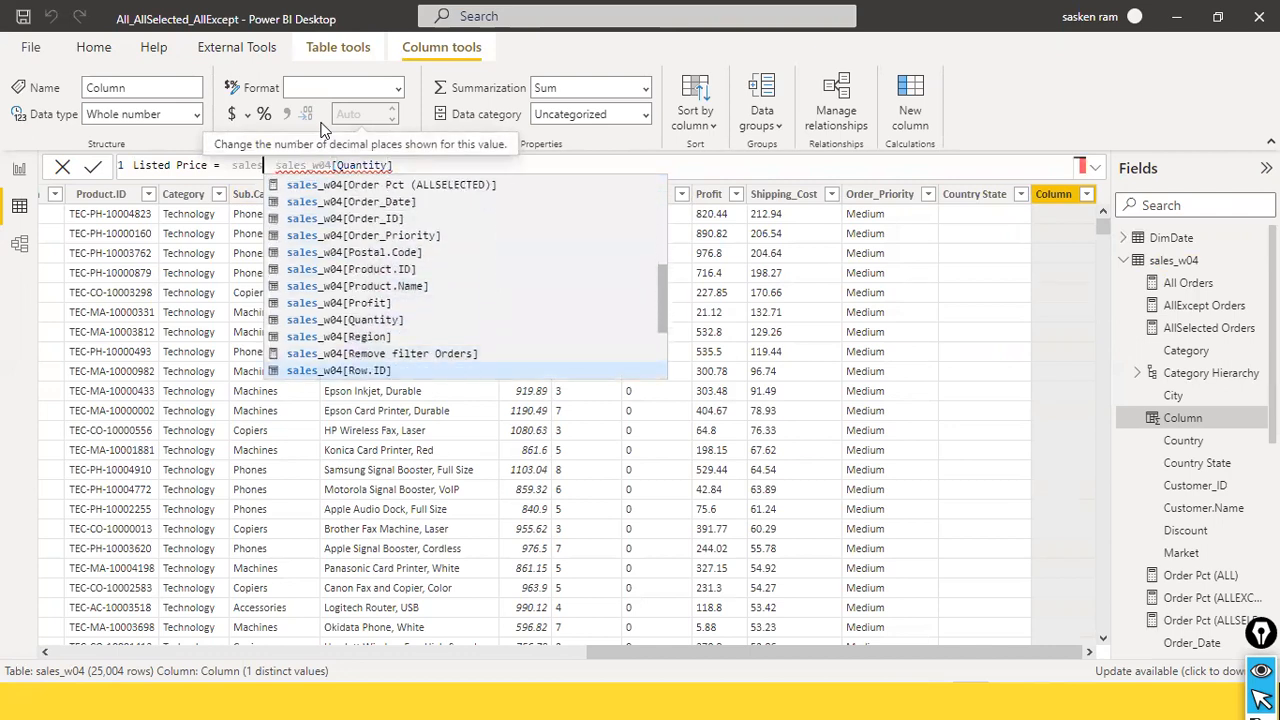
key("Up")
key("Up")
key("Tab")
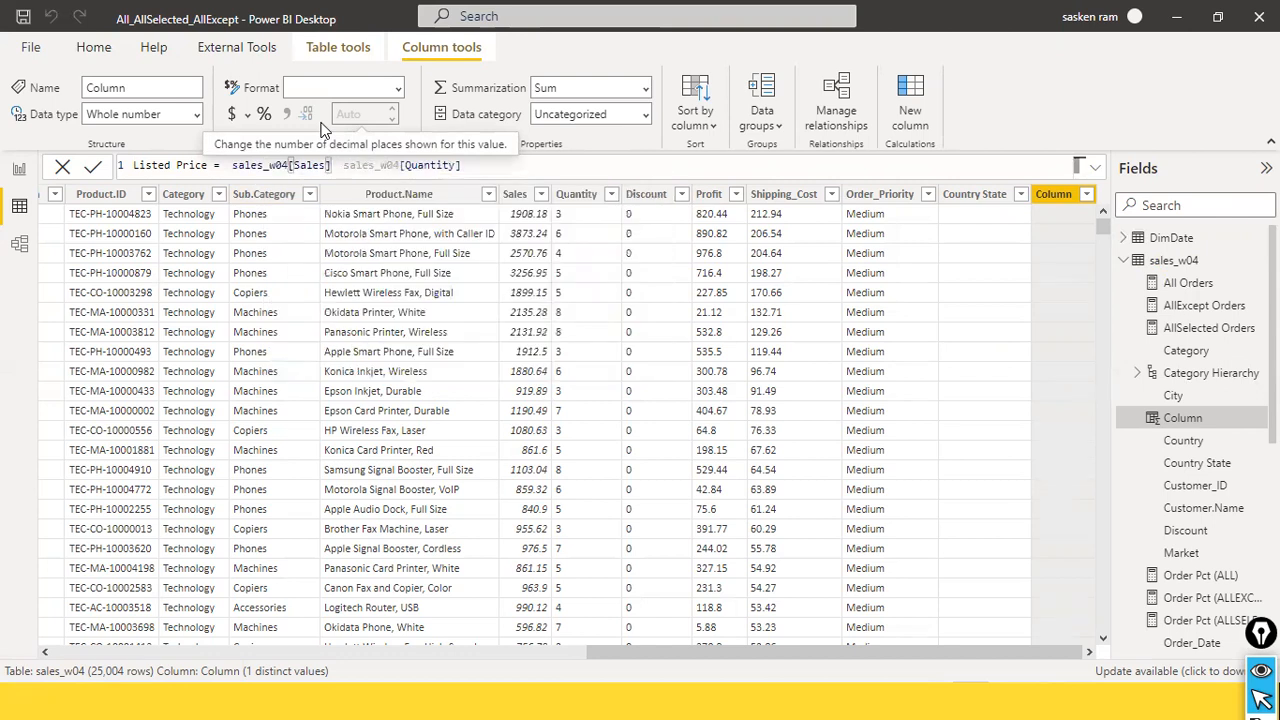
type("/")
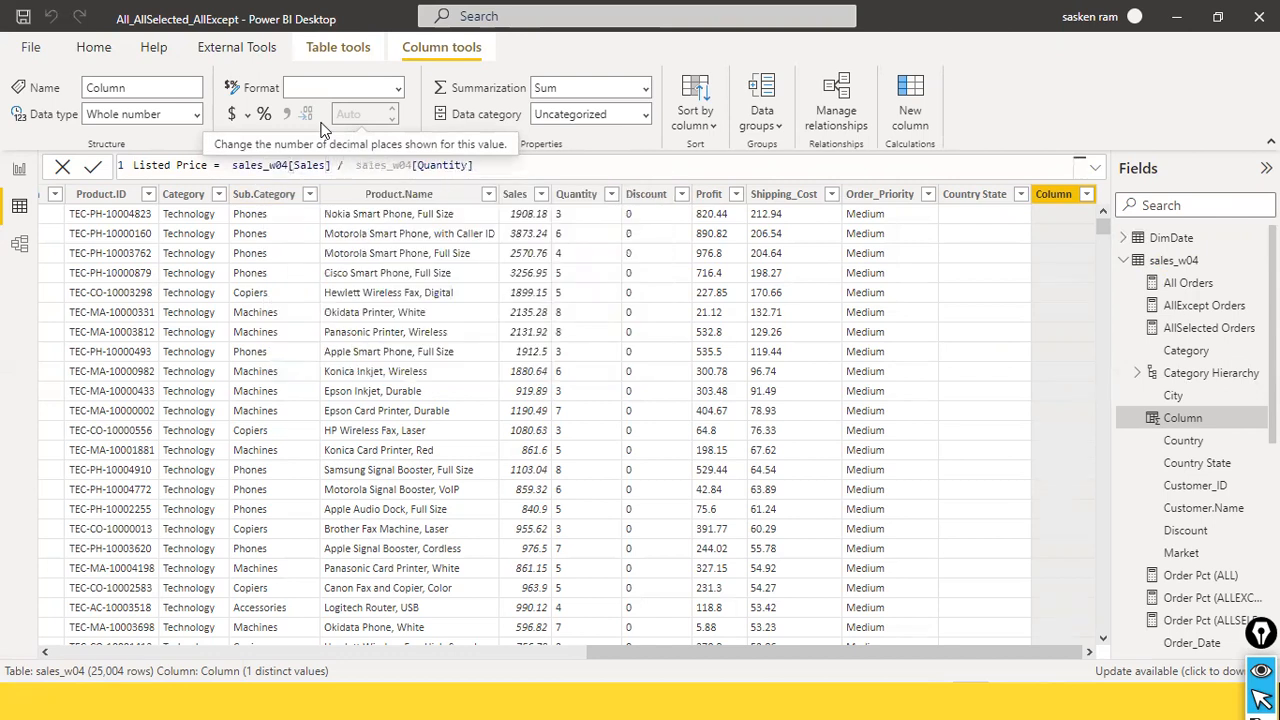
- Enclose the Sales divided by Quantity expression in parentheses and commit the Listed Price column
key("Tab")
type(")")
key("Left")
key("Left")
key("Left")
key("Left")
key("Left")
key("Left")
key("Left")
key("Left")
key("Left")
key("Left")
key("Left")
key("Left")
key("Left")
key("Left")
key("Left")
key("Left")
key("Left")
key("Left")
key("Left")
key("Left")
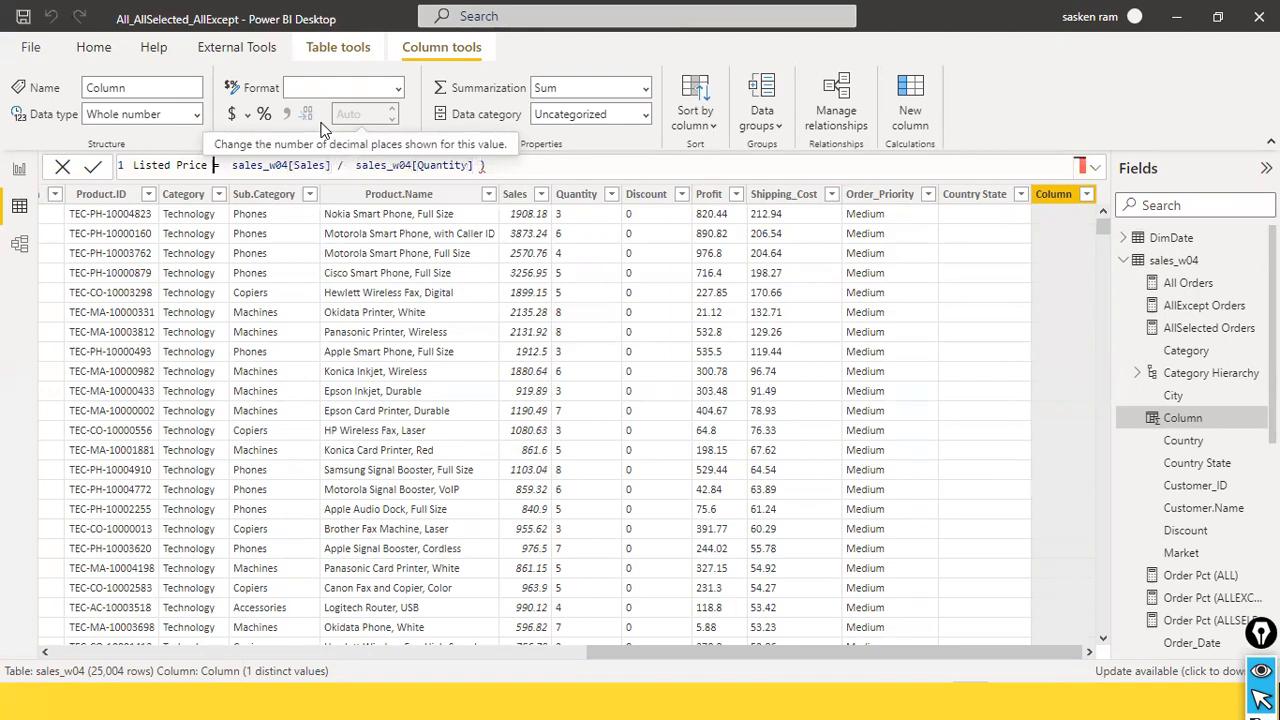
key("Left")
key("Left")
key("Left")
key("Left")
key("Left")
key("Left")
key("Left")
key("Left")
type("(")
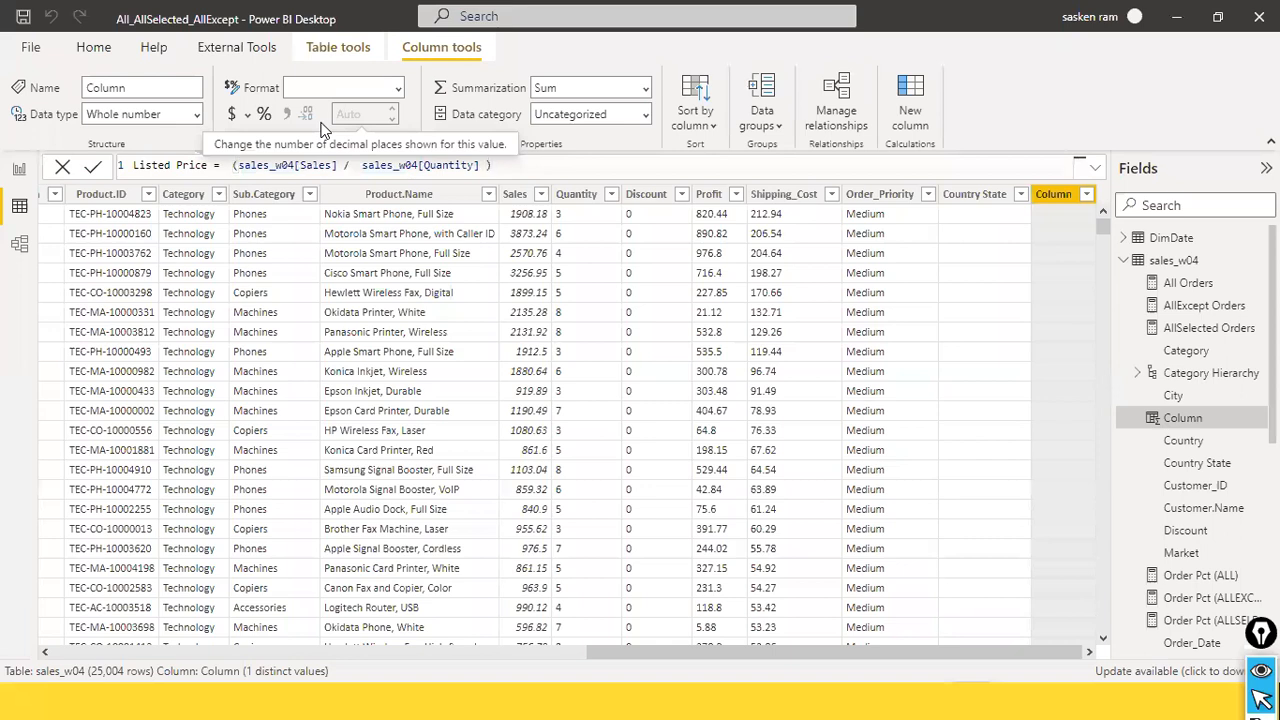
key("Return")
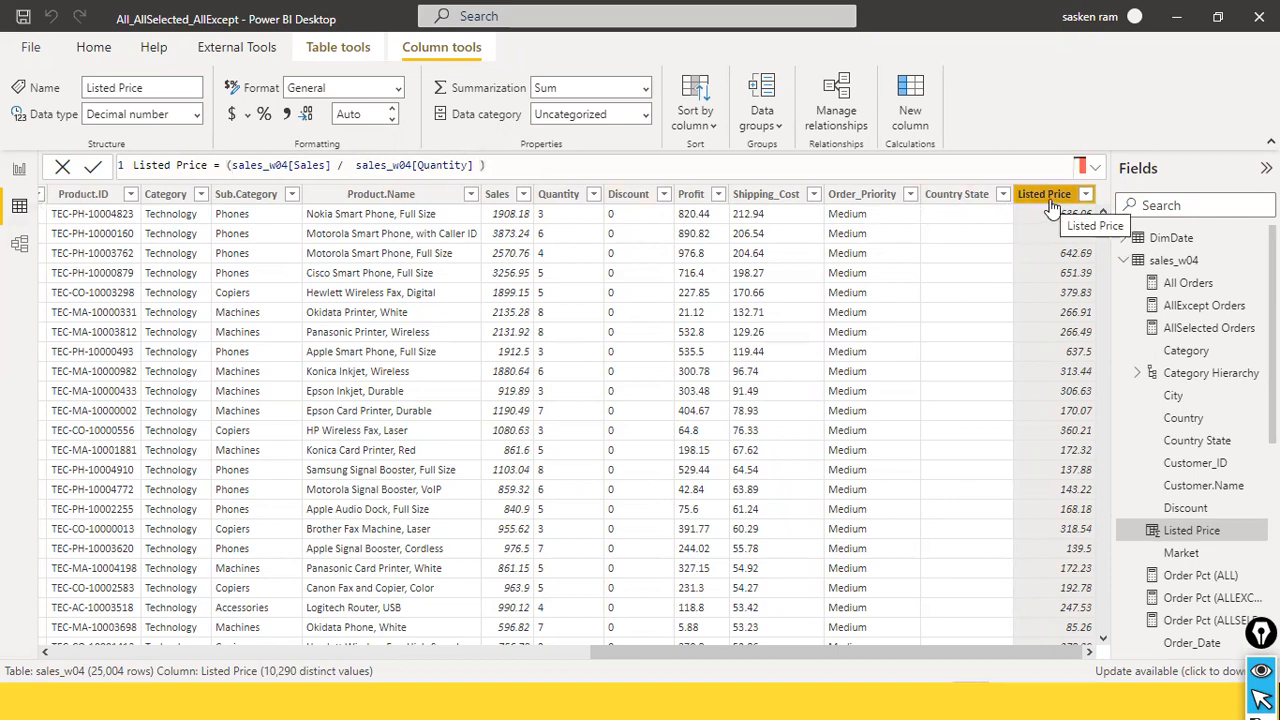
- Select the division expression in the Listed Price formula and return to the report view
left_click_drag(232, 165, 515, 171)
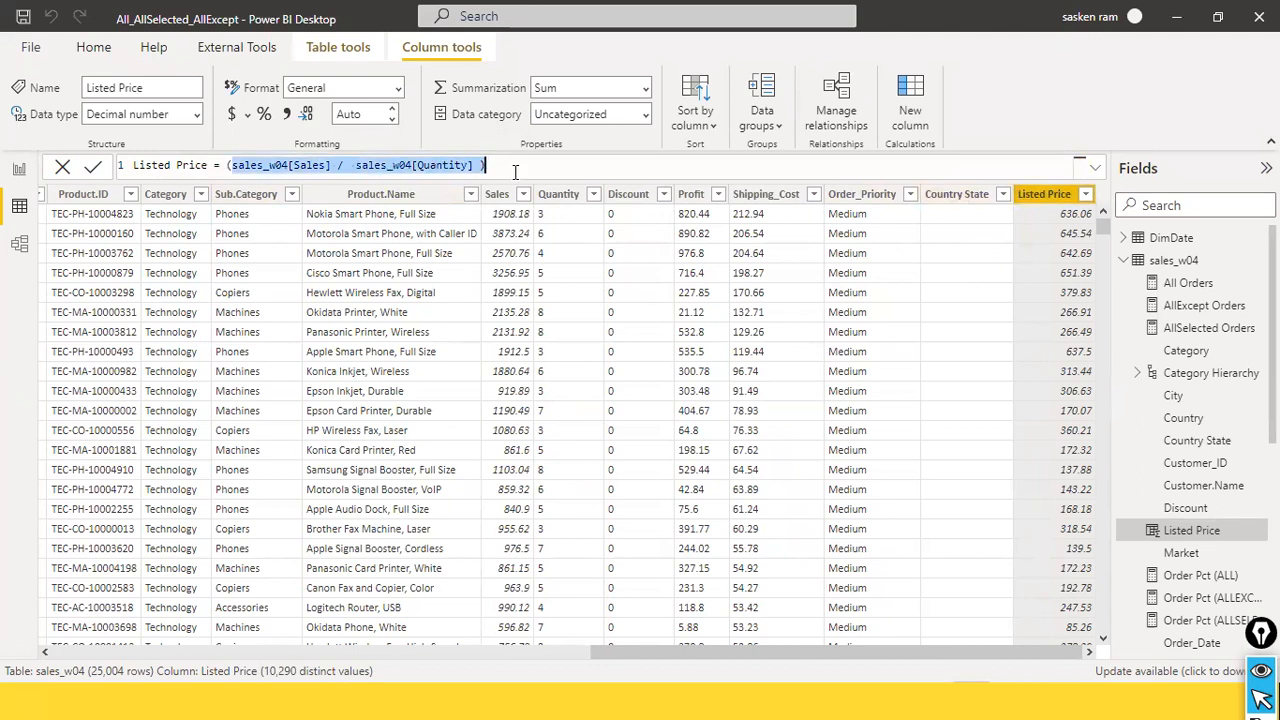
left_click(19, 172)
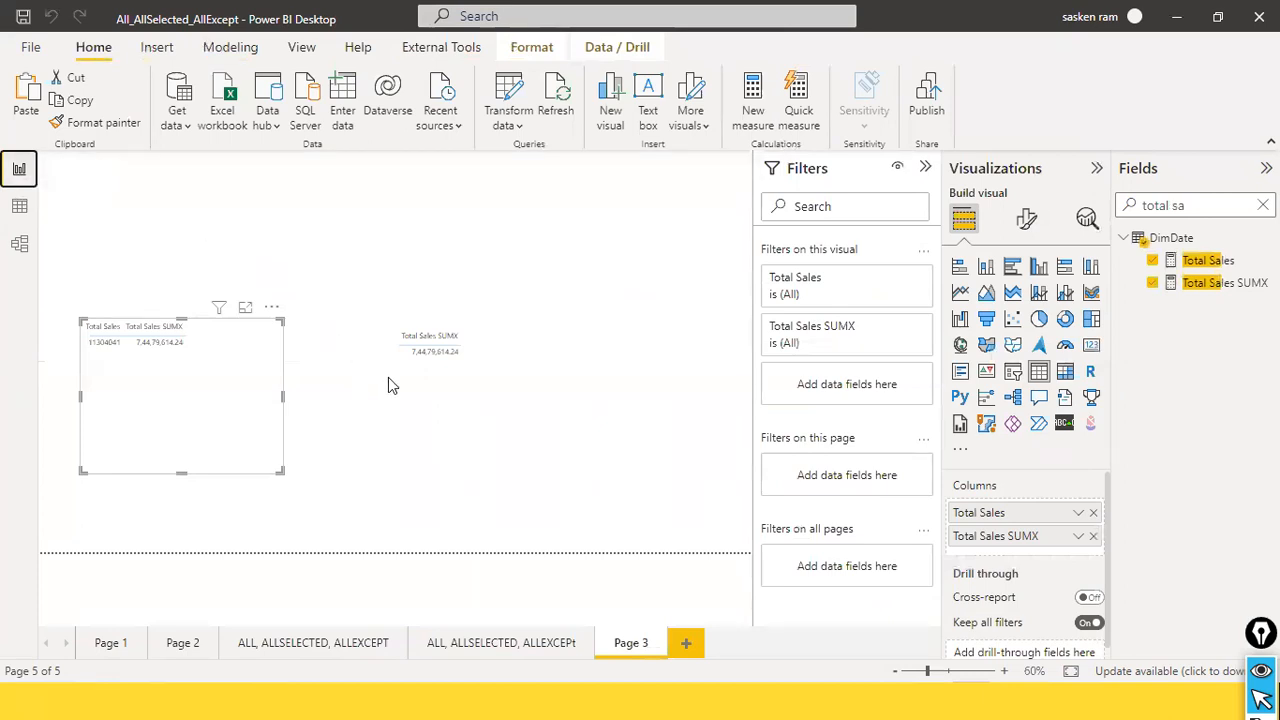
- Replace the Sales column with Listed Price in the Total Sales SUMX measure, so it multiplies sales_w04[Listed Price] by sales_w04[Quantity]
left_click(521, 366)
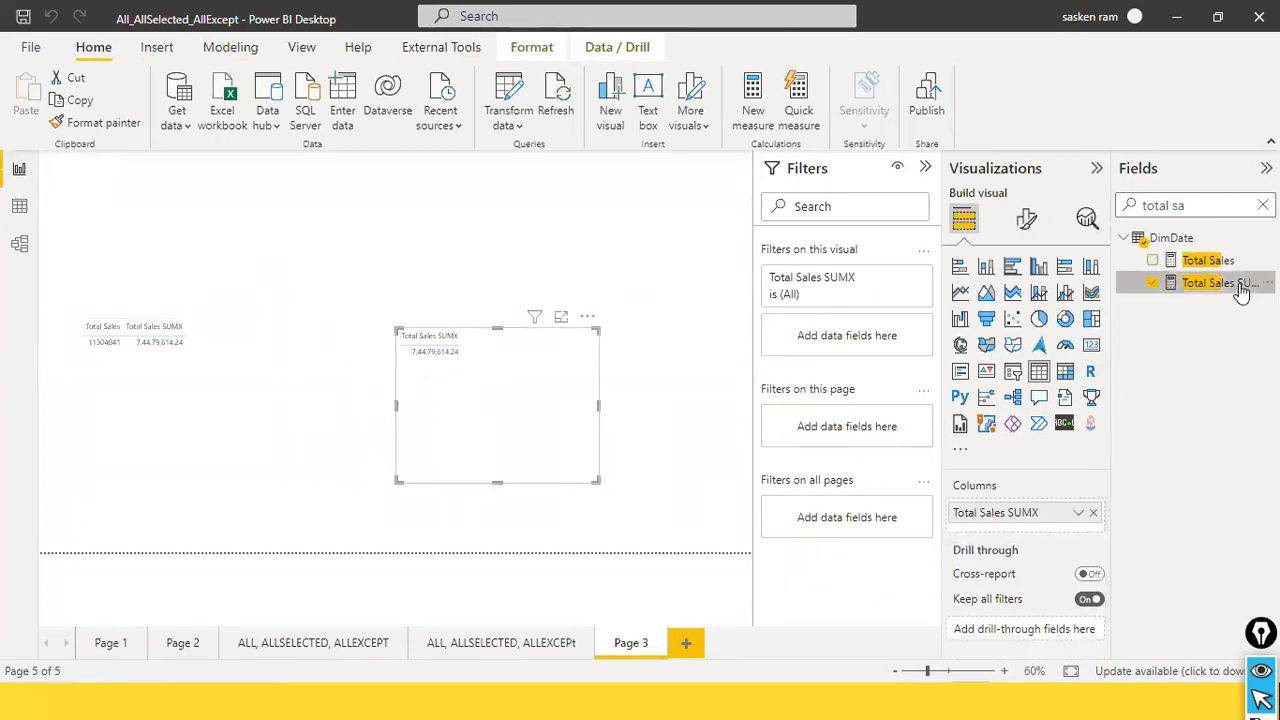
left_click(1222, 284)
left_click(446, 166)
key("BackSpace")
key("BackSpace")
key("BackSpace")
key("BackSpace")
key("BackSpace")
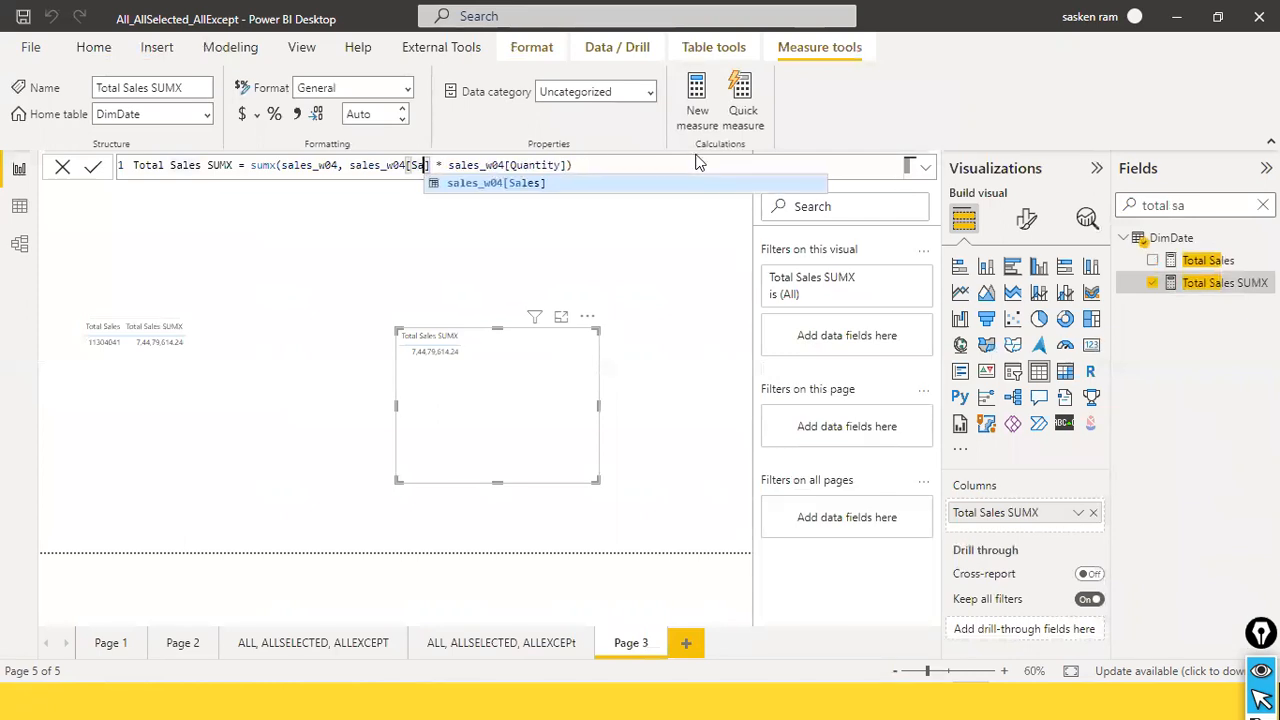
type("list")
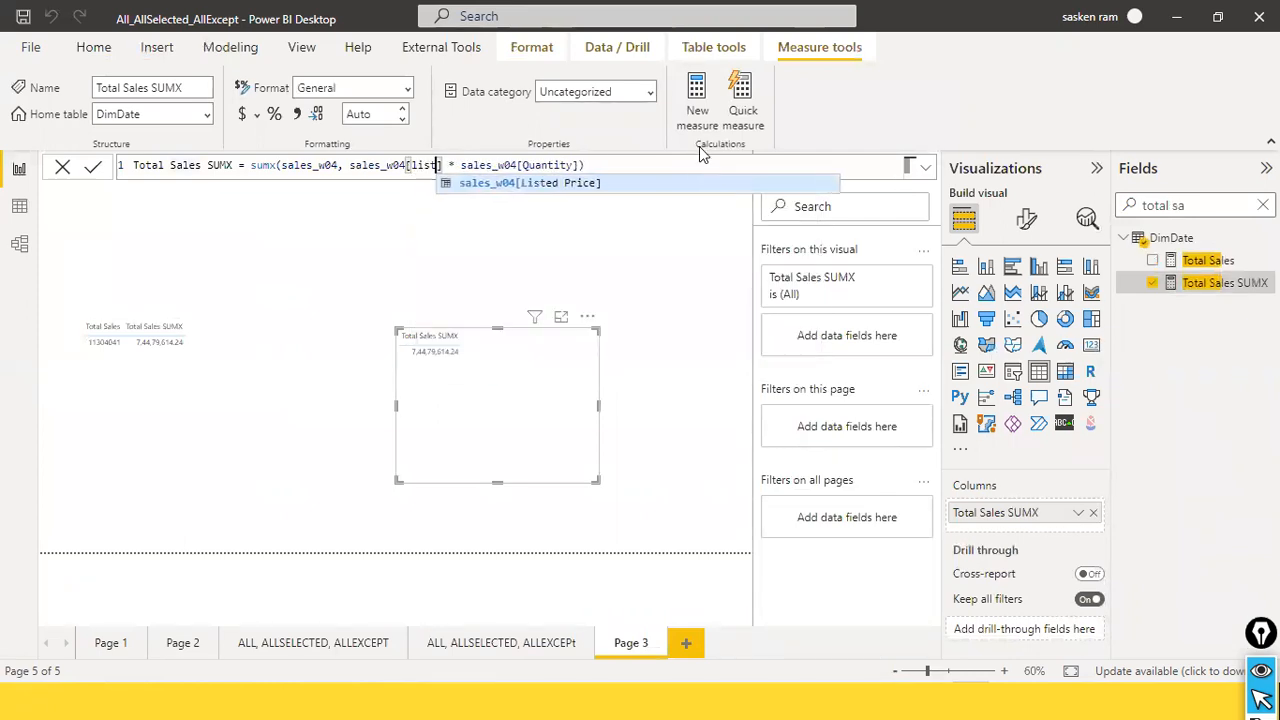
key("Tab")
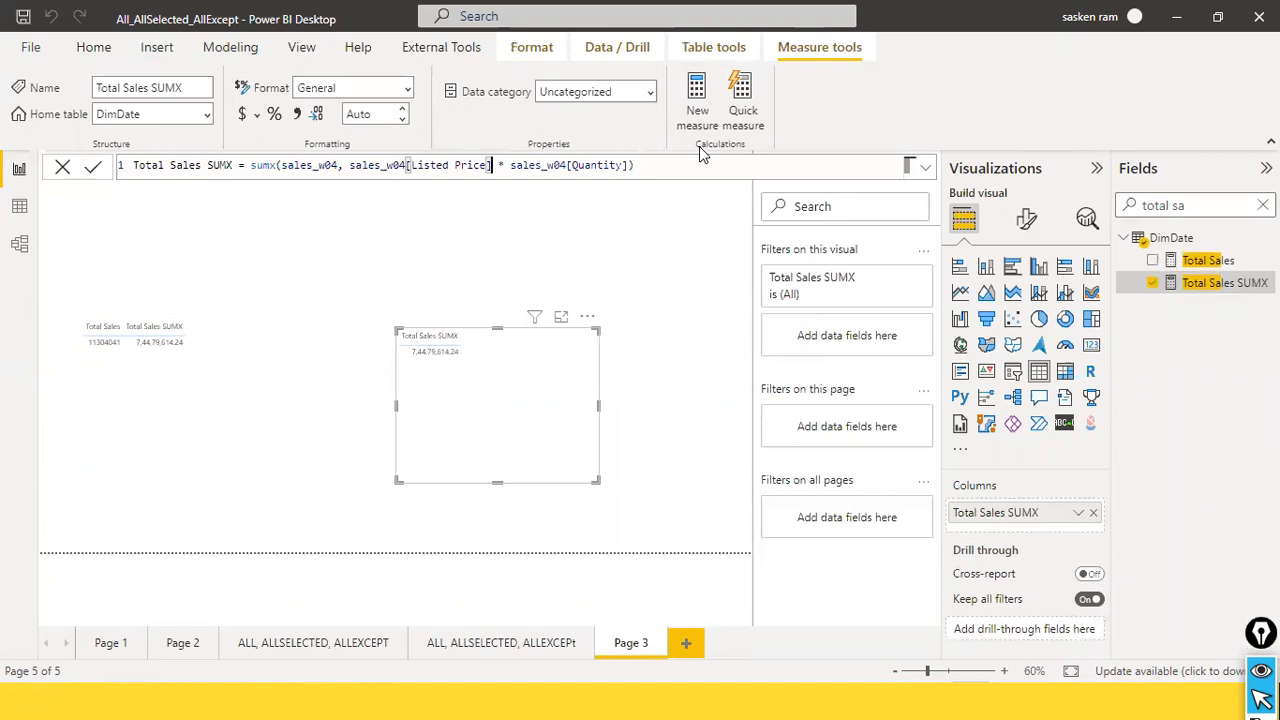
key("End")
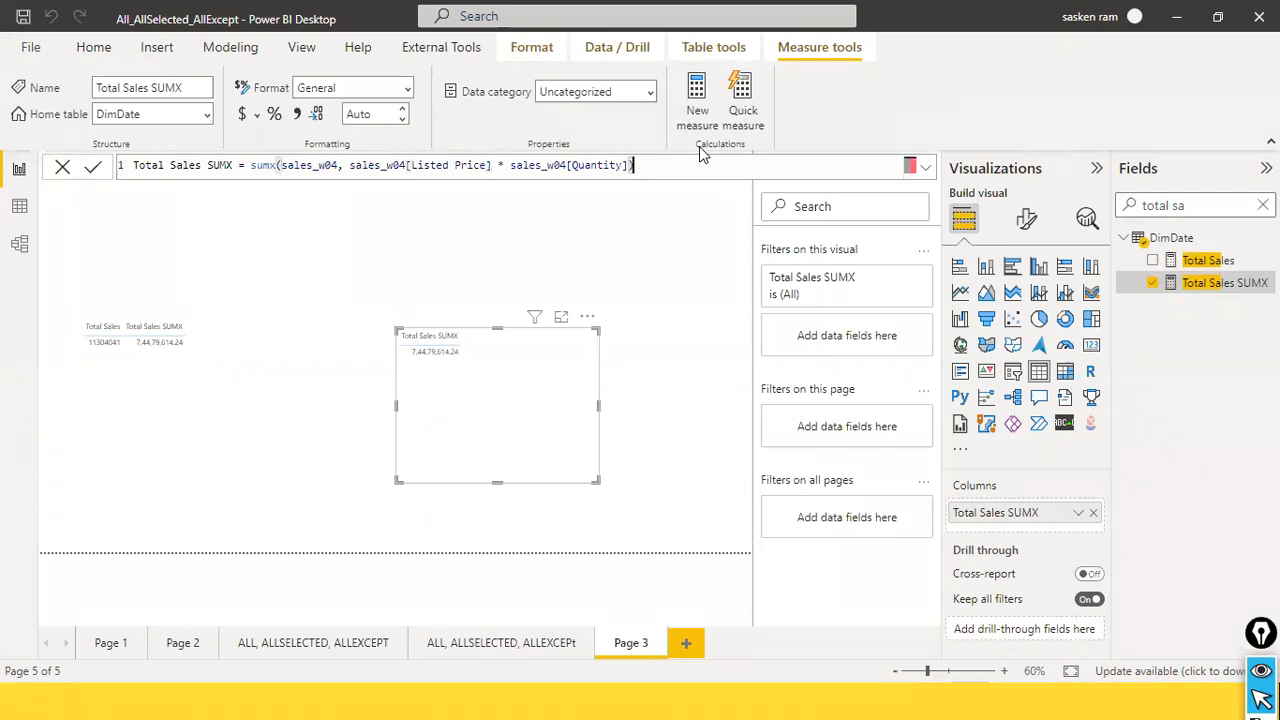
key("Return")
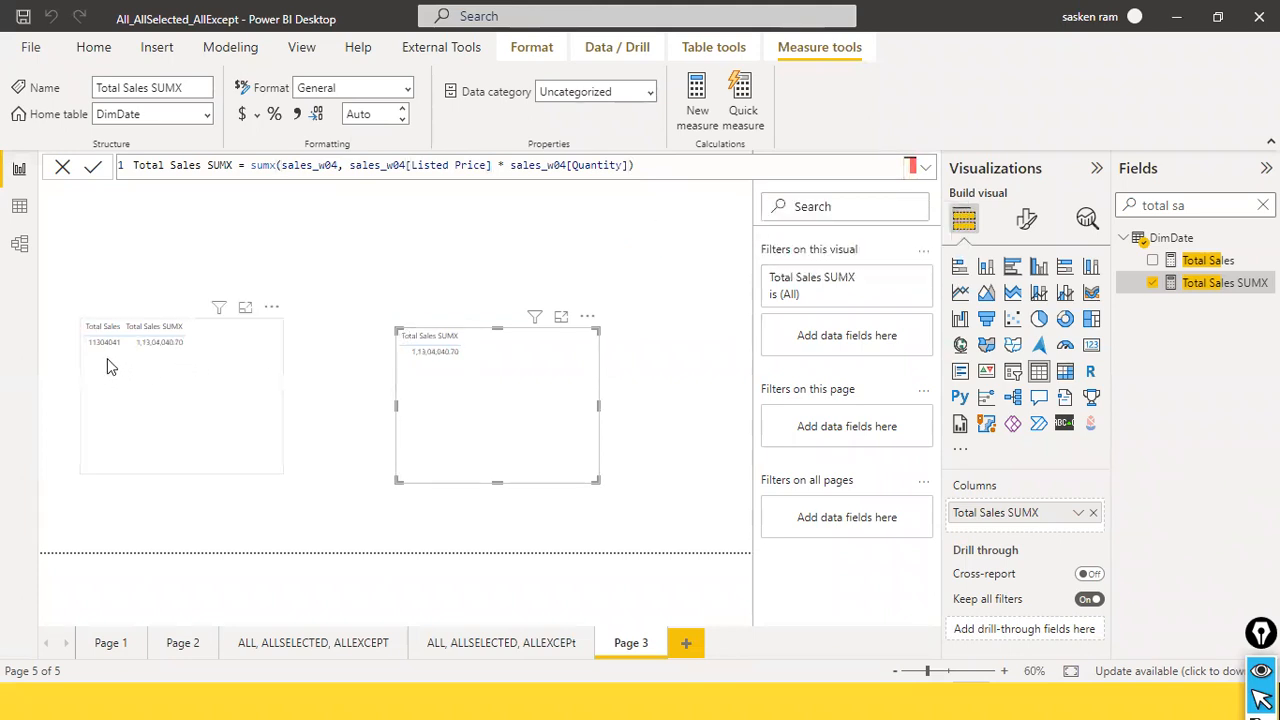
- Remove the separate table containing only Total Sales SUMX and move the remaining two-measure table toward the middle of the page
left_click(587, 316)
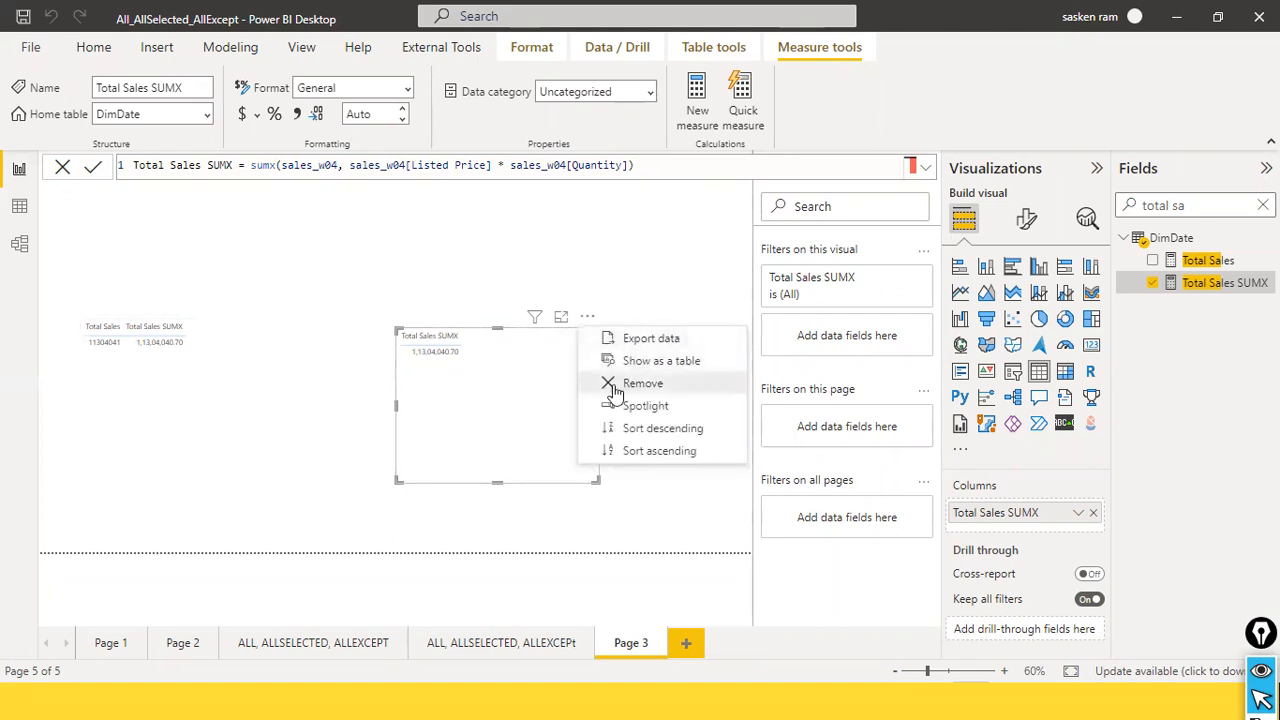
left_click(615, 385)
left_click_drag(178, 375, 517, 345)
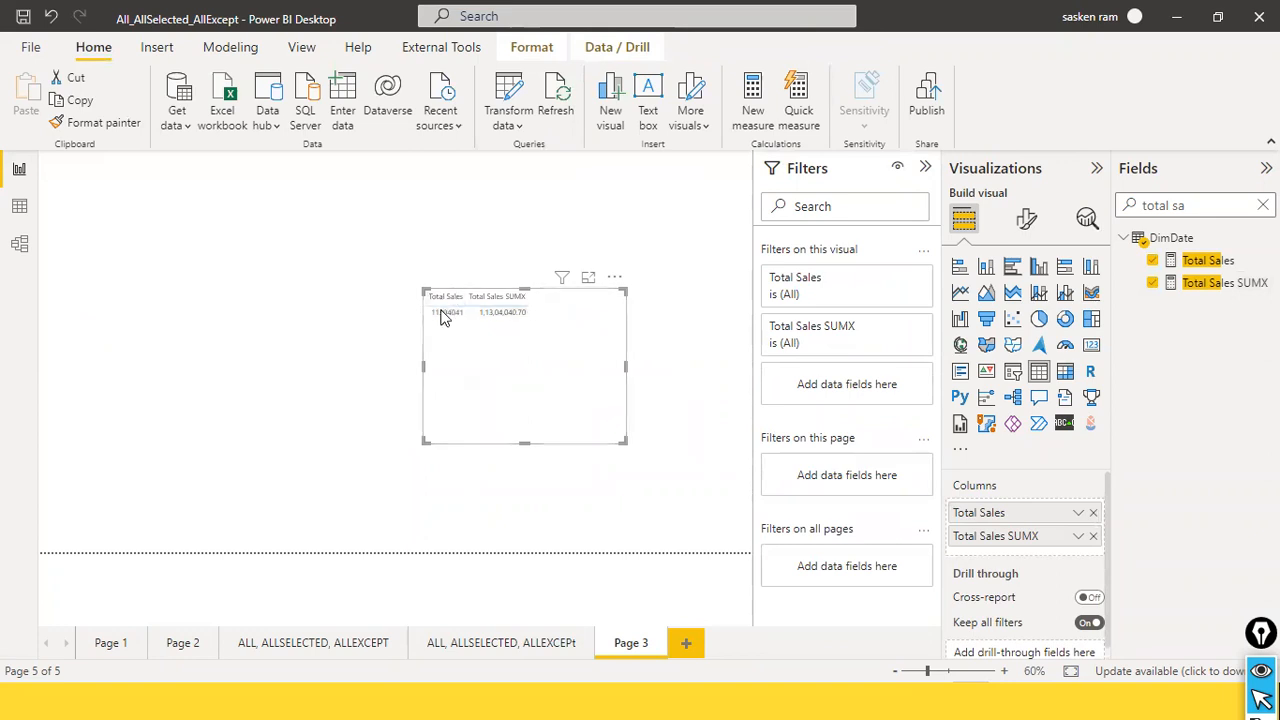
mouse_move(510, 314)
- Set the format of the Total Sales measure to Currency
left_click(1200, 262)
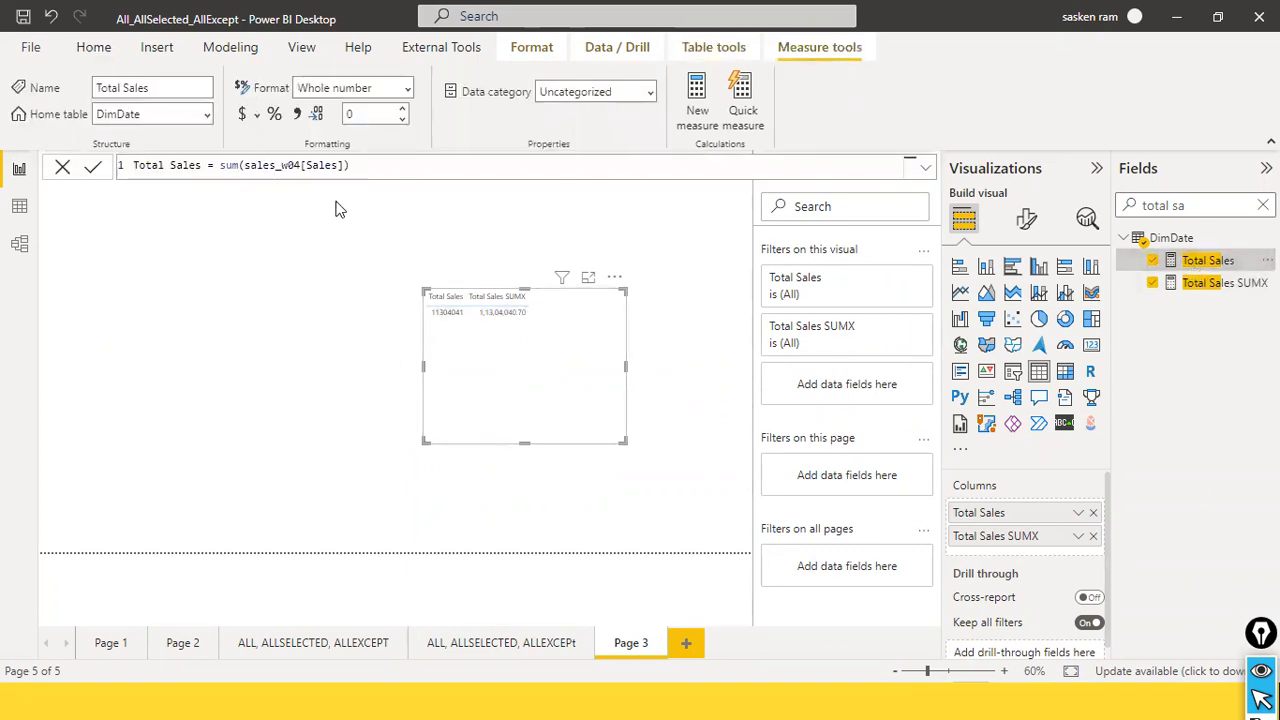
left_click(407, 88)
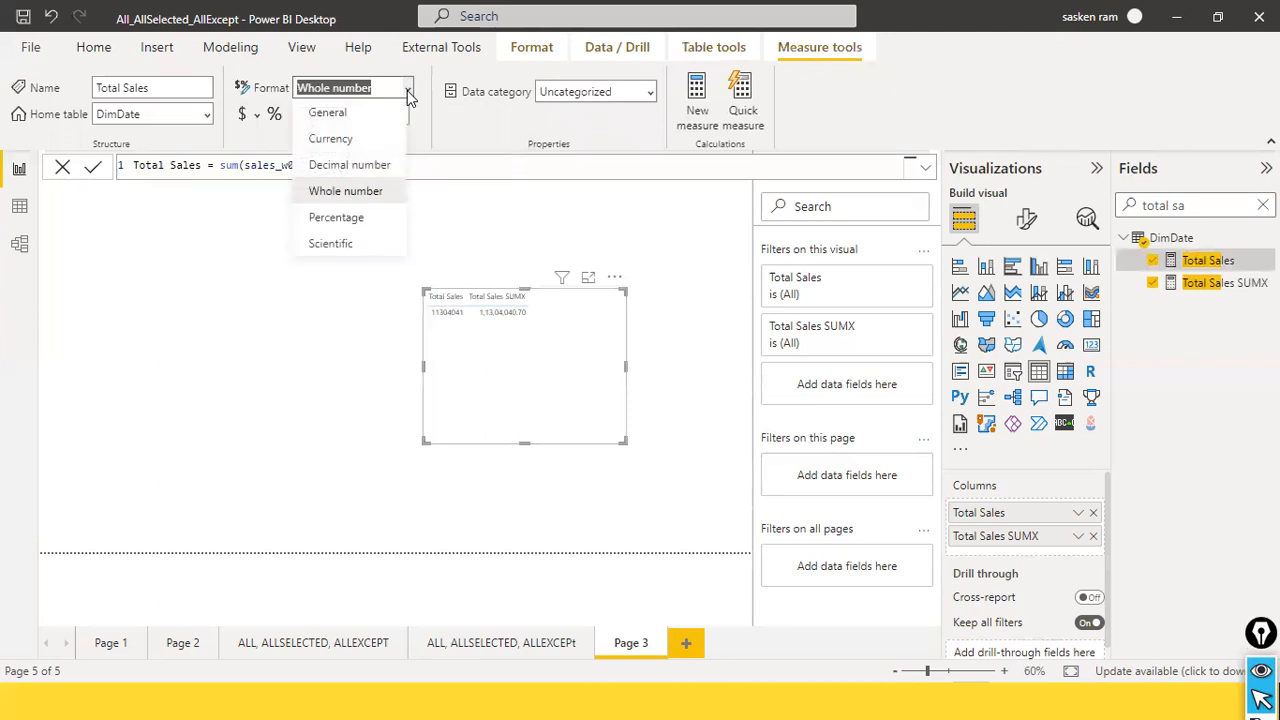
left_click(375, 133)
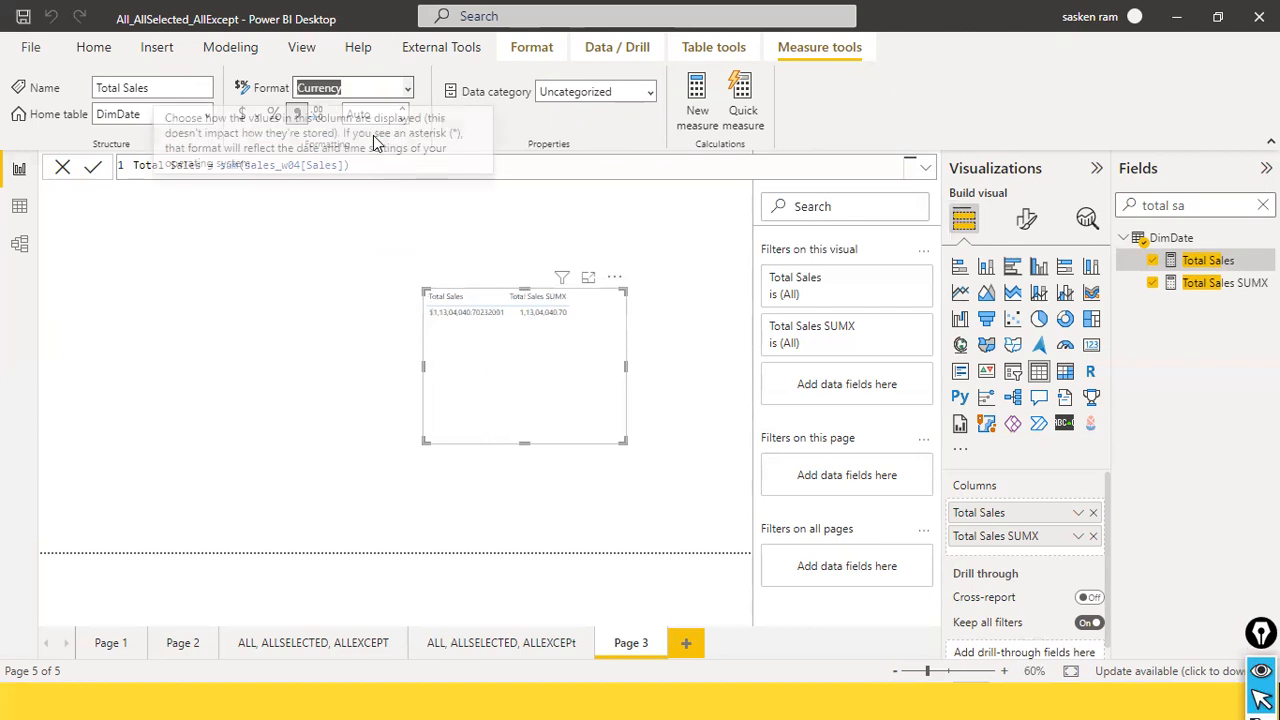
left_click(214, 275)
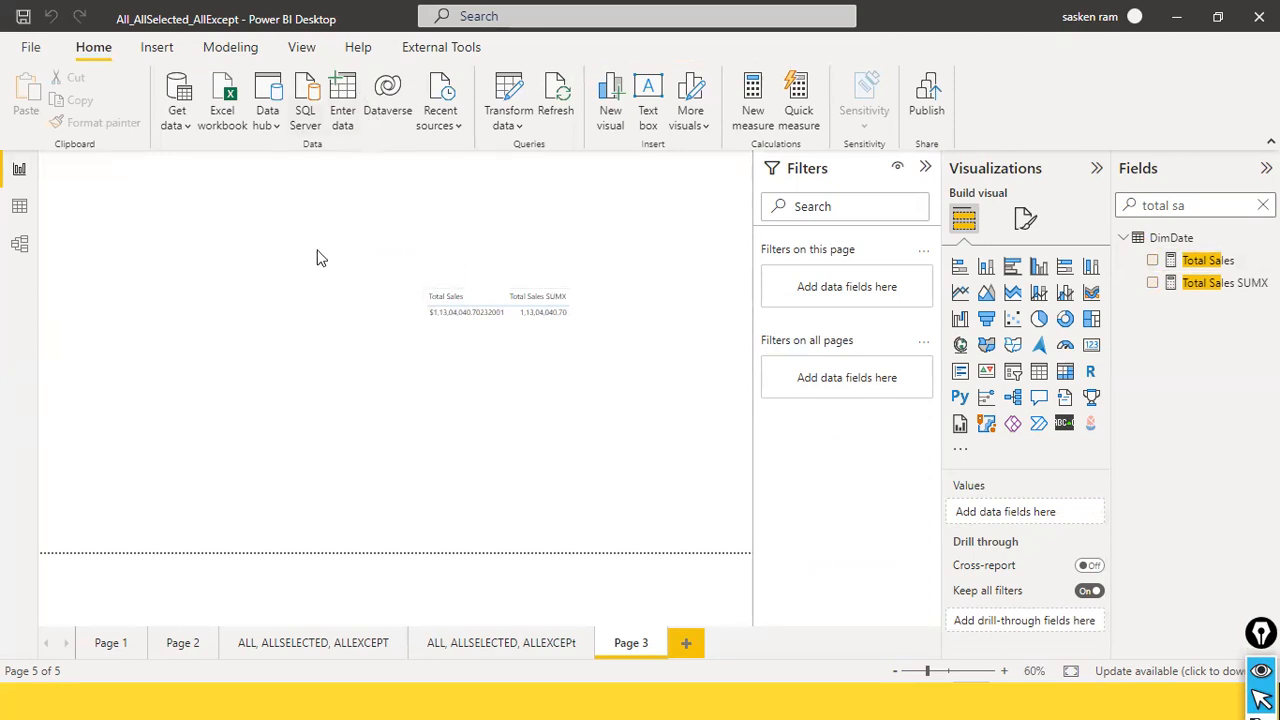
- Set the format of the Total Sales measure to Decimal number and shift the table slightly up and left on the page
left_click(450, 322)
left_click(230, 47)
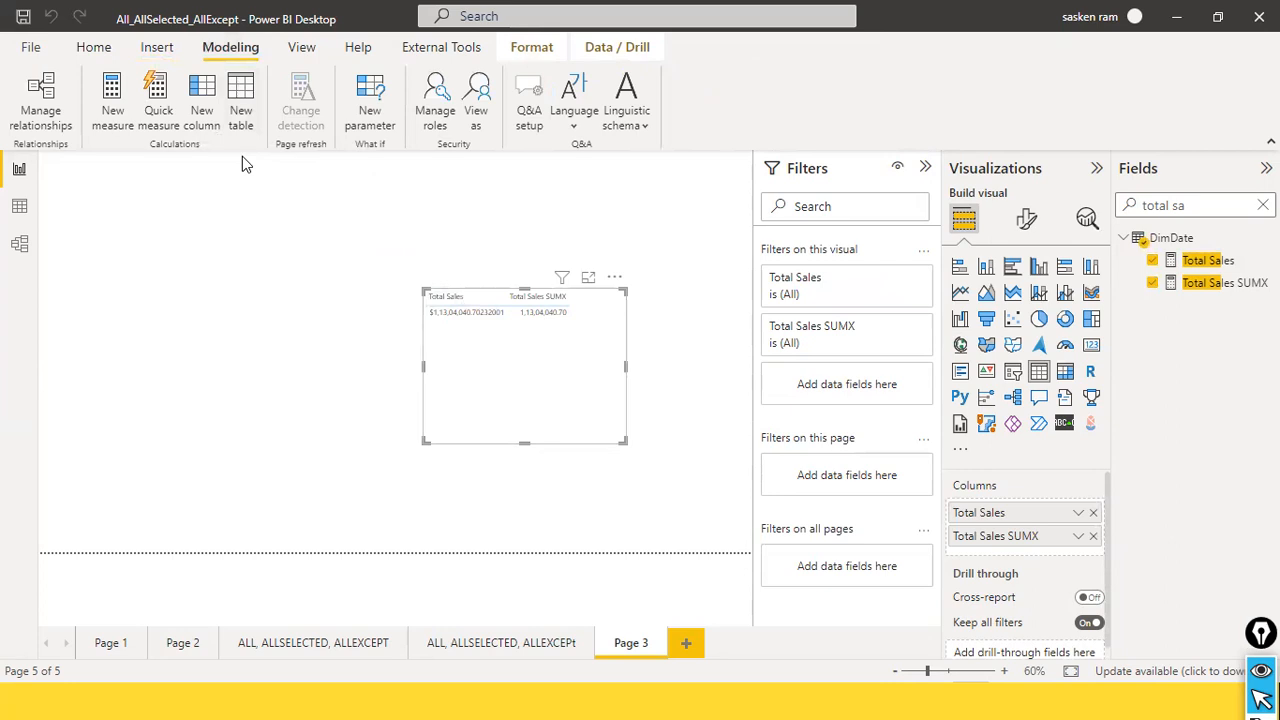
left_click(1200, 262)
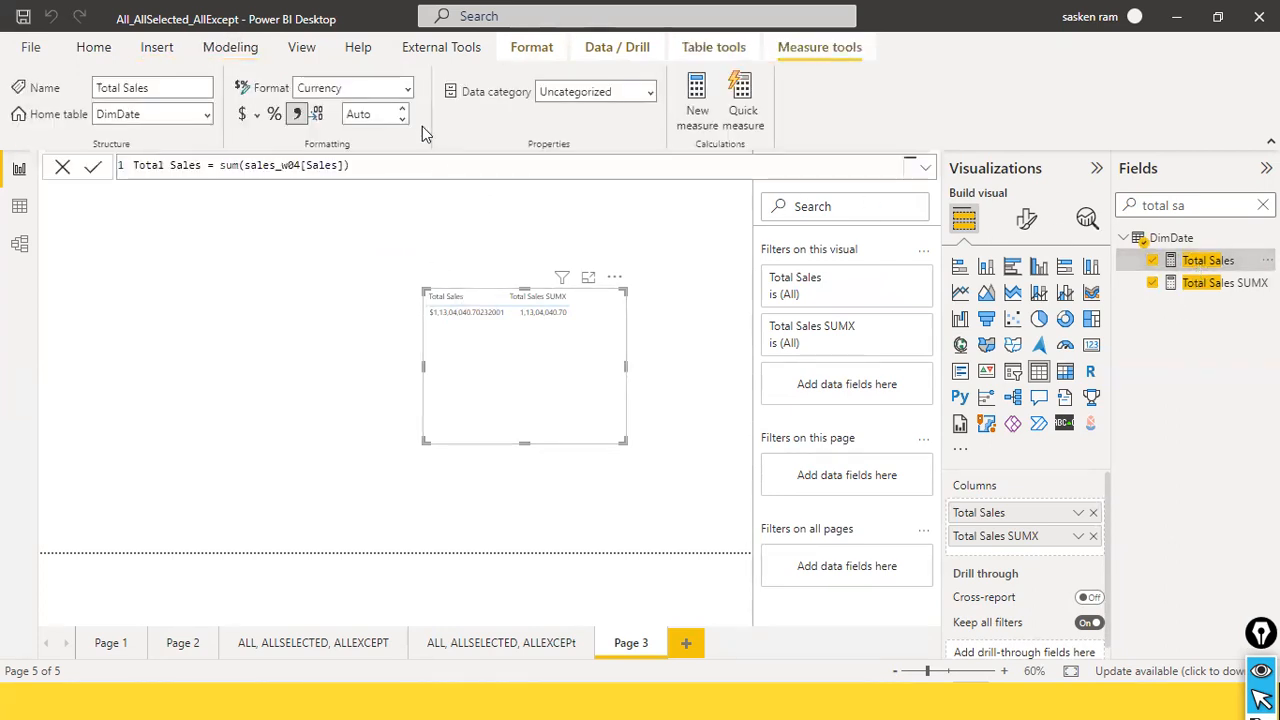
left_click(407, 89)
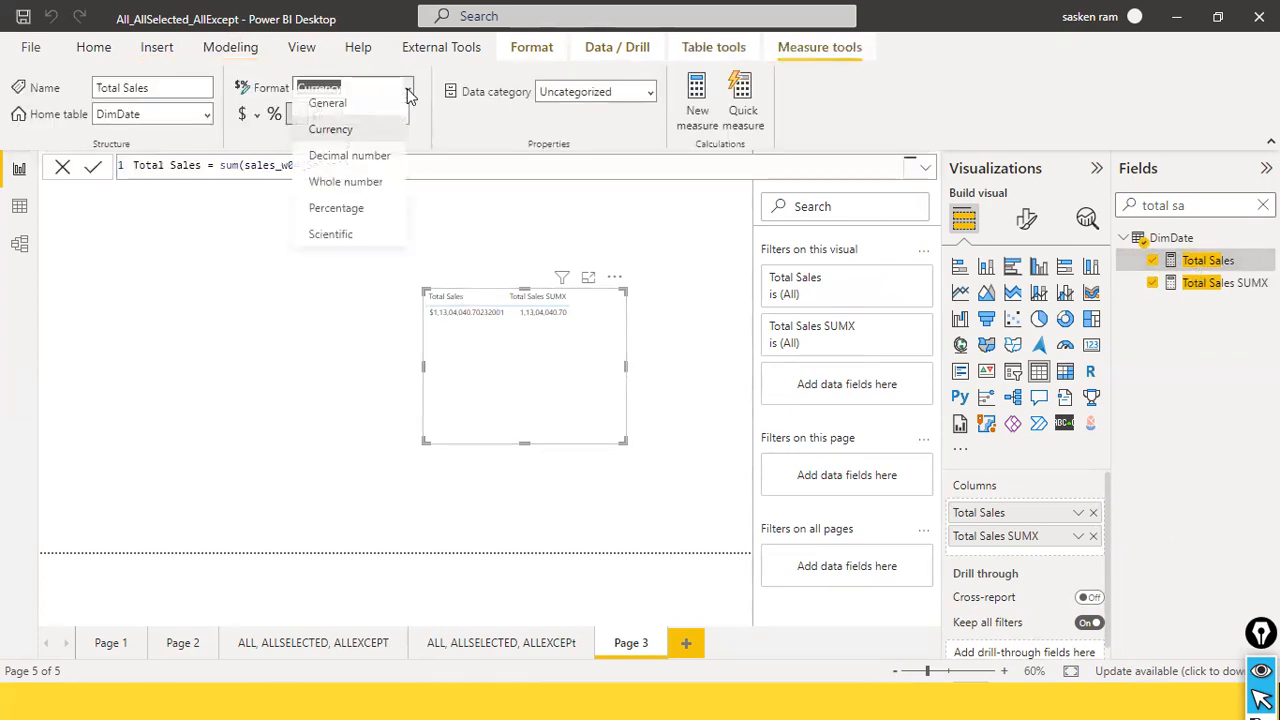
left_click(373, 170)
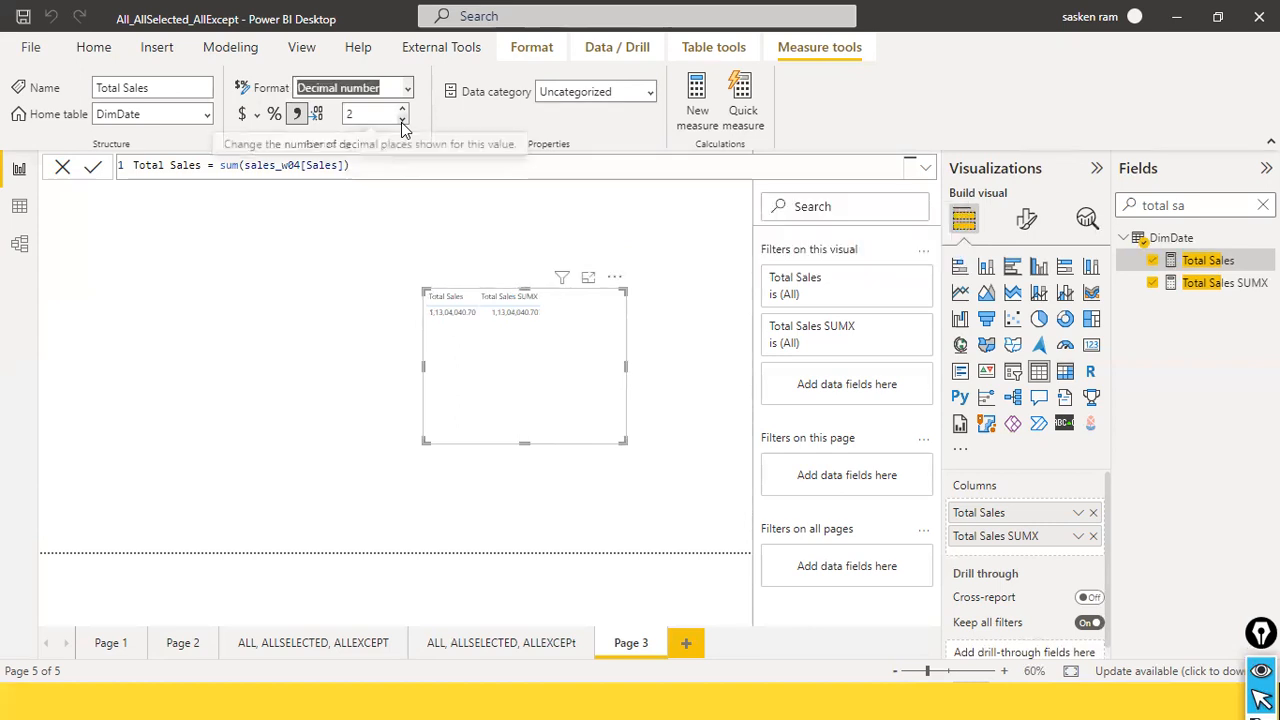
left_click(263, 257)
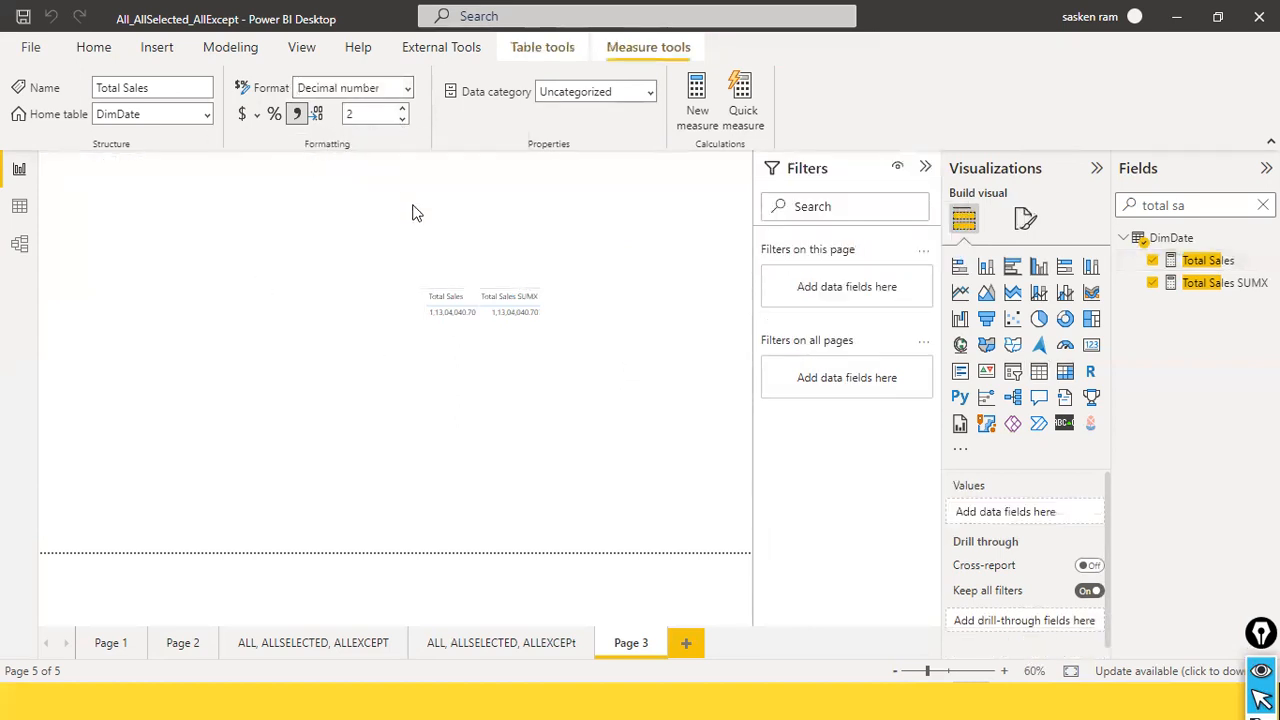
left_click(463, 316)
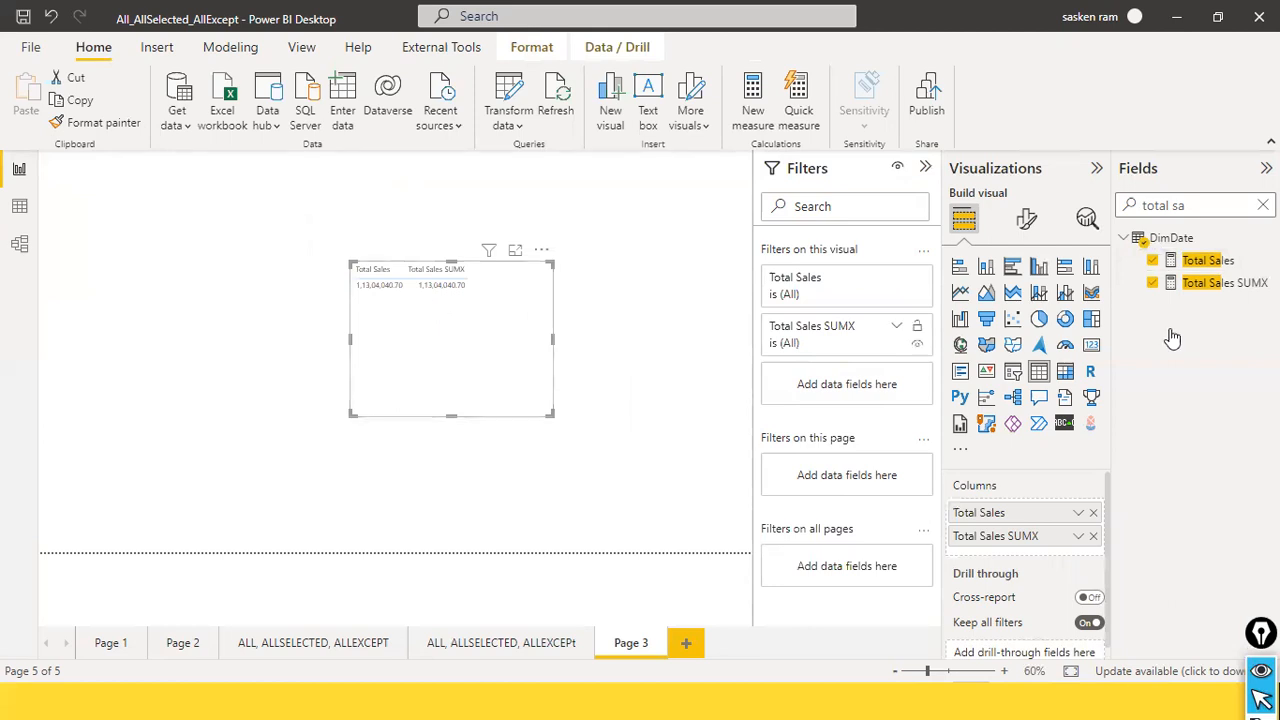
- Compare the Total Sales SUMX formula and its Listed Price times Quantity expression with the plain SUM formula of Total Sales
left_click(1236, 284)
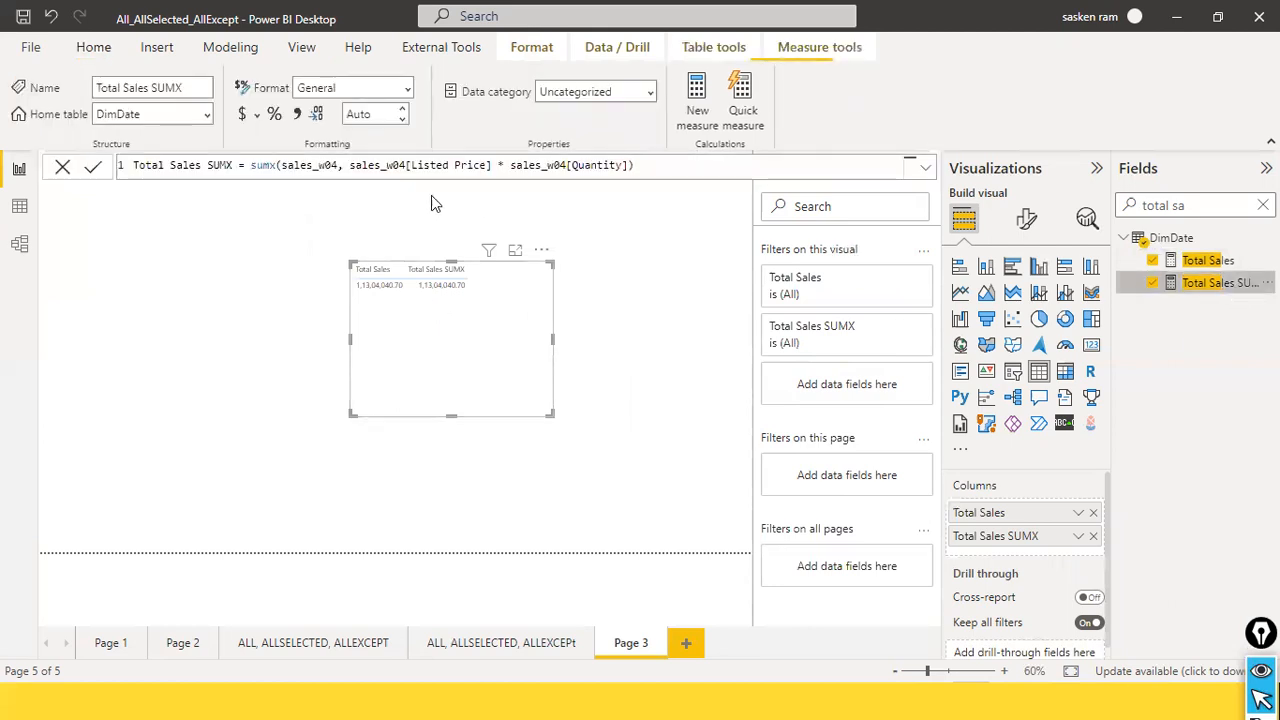
left_click_drag(350, 165, 622, 166)
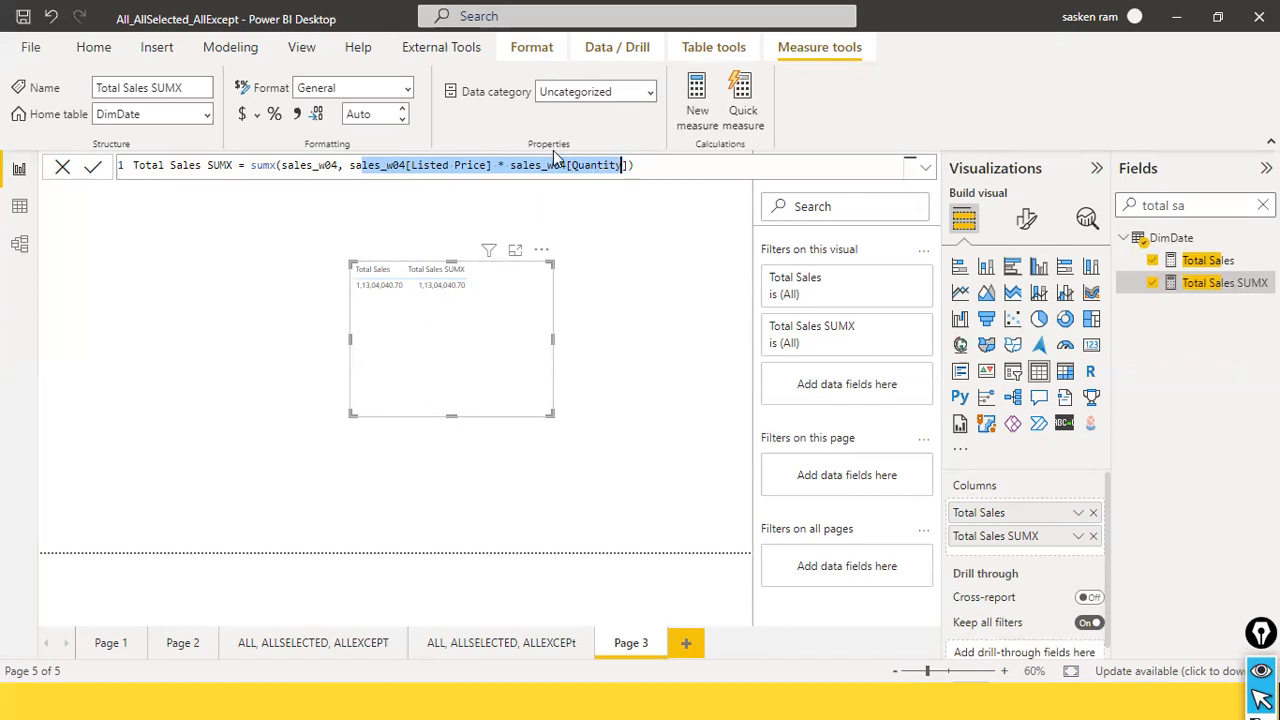
left_click(276, 166)
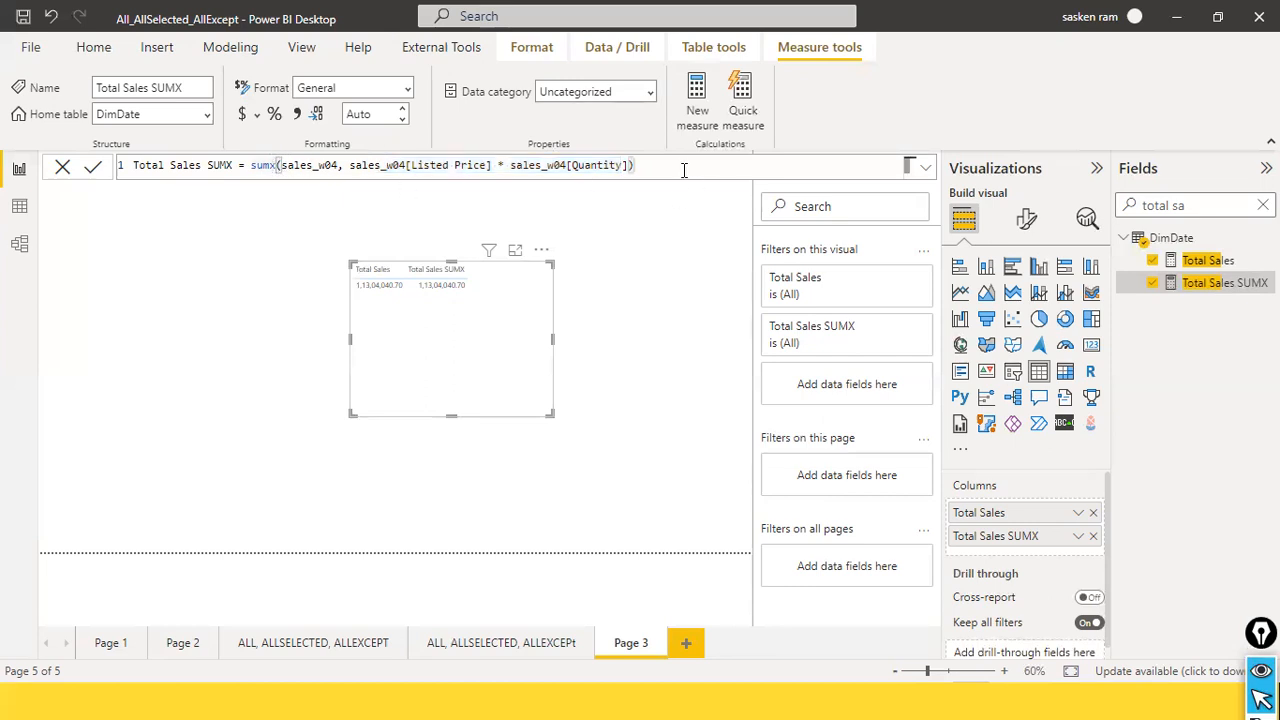
key("ctrl+a")
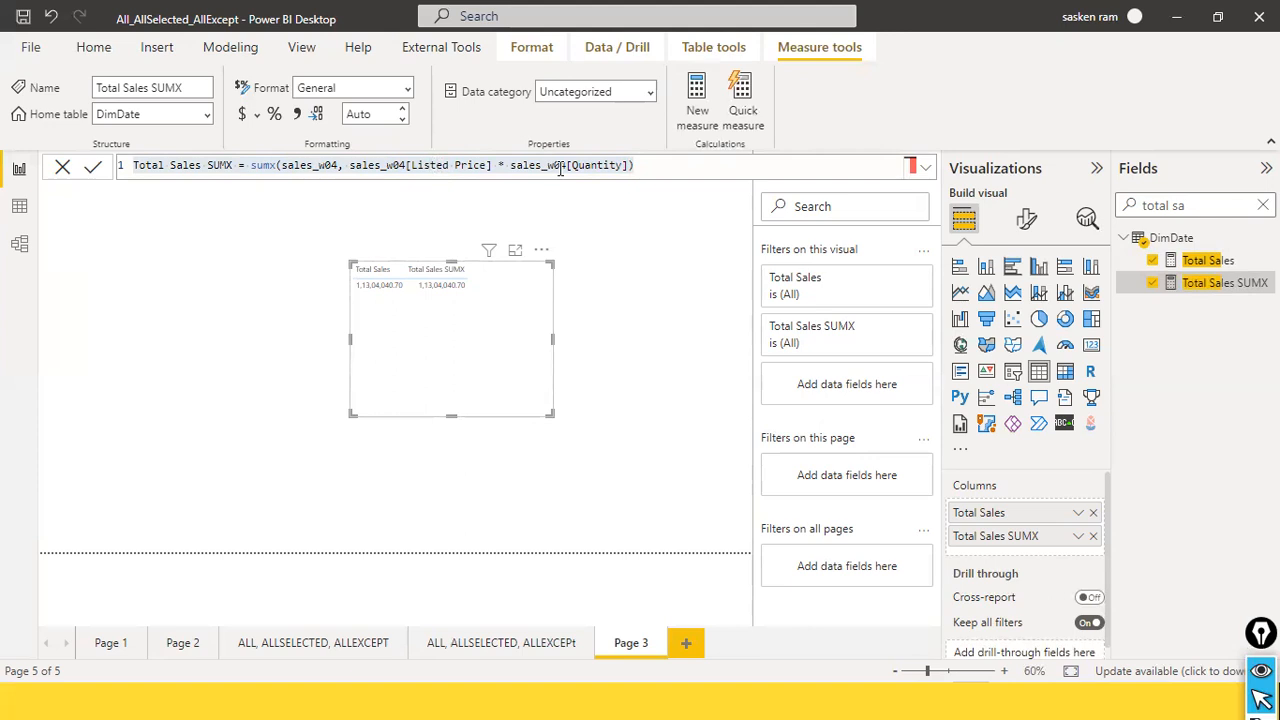
left_click(1200, 261)
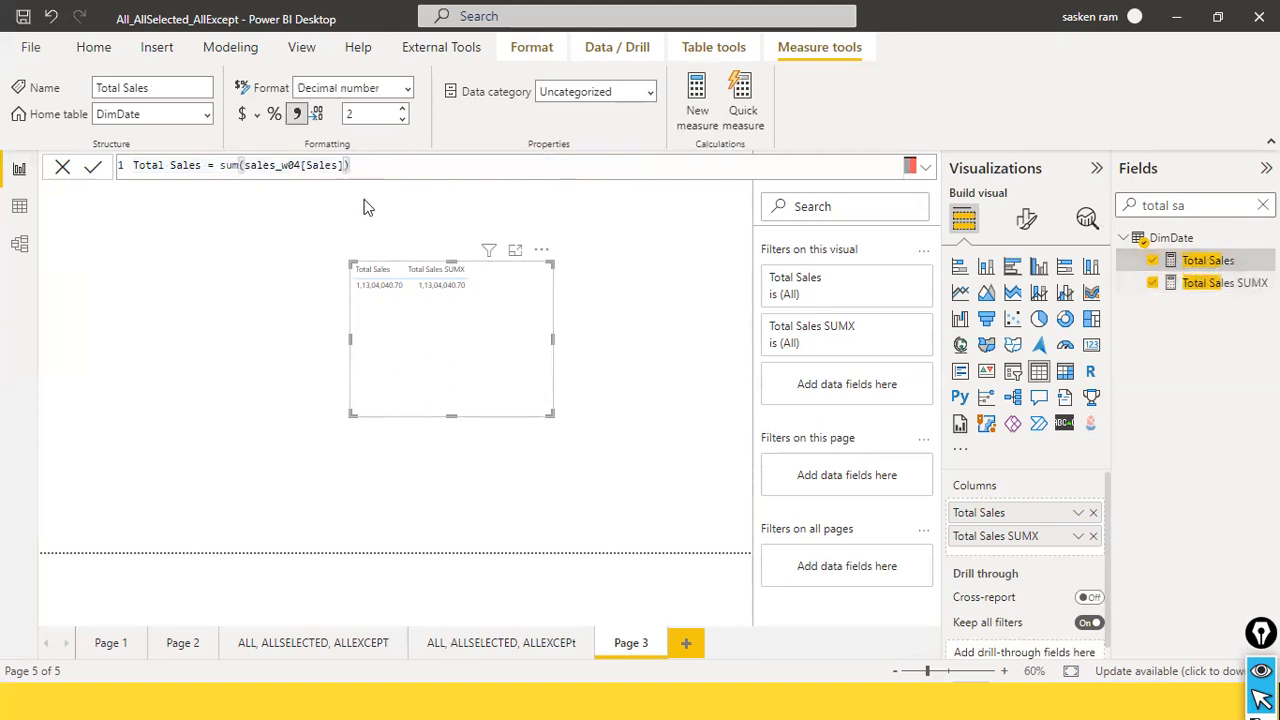
double_click(227, 164)
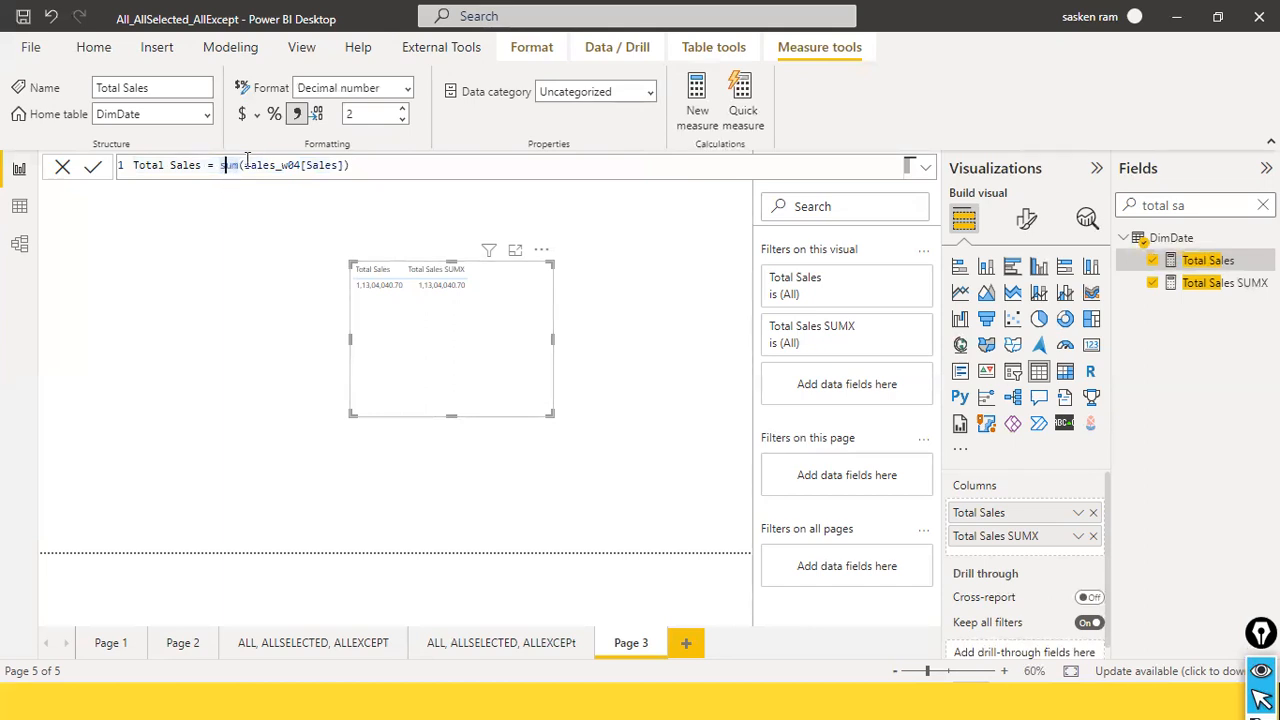
left_click(365, 163)
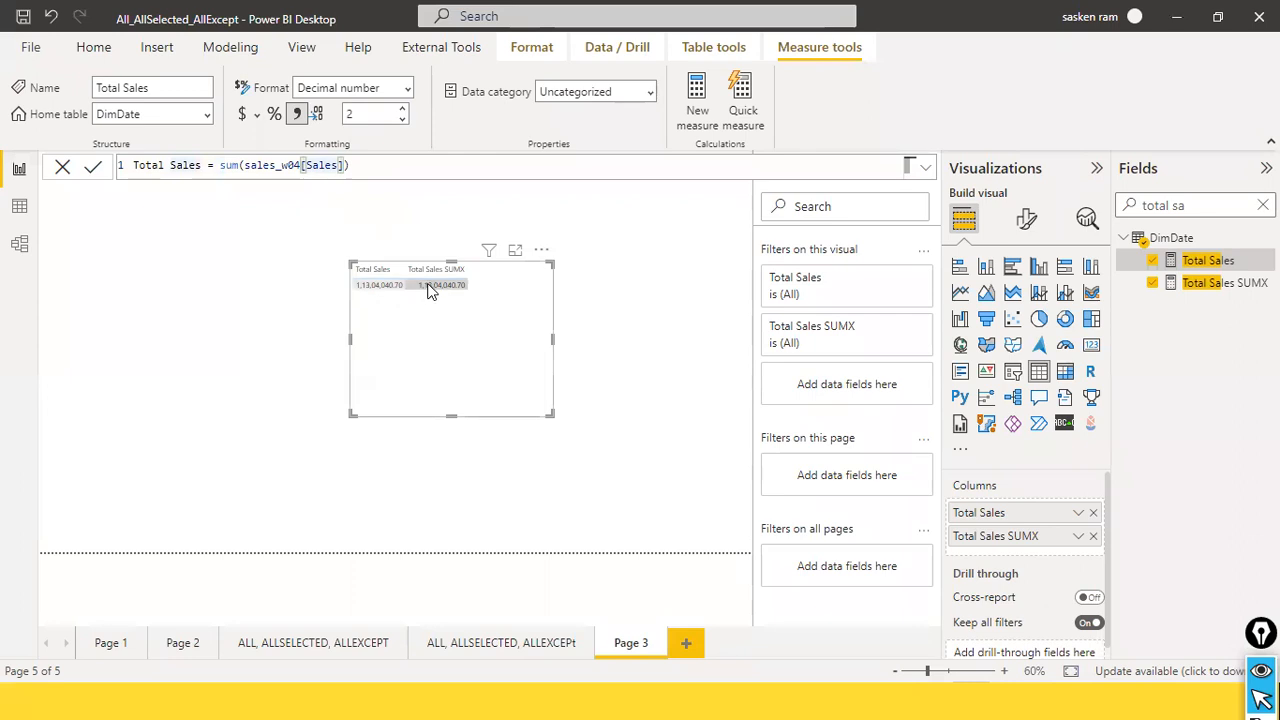
left_click(1224, 284)
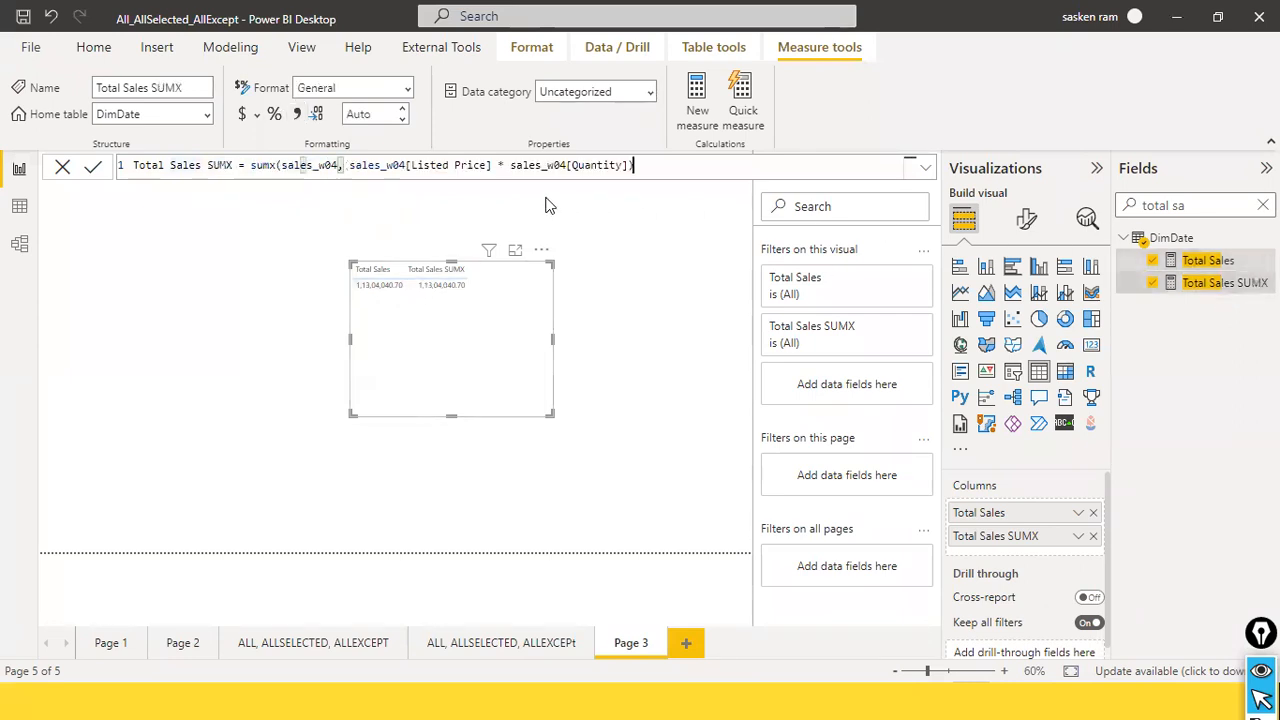
left_click_drag(351, 166, 630, 163)
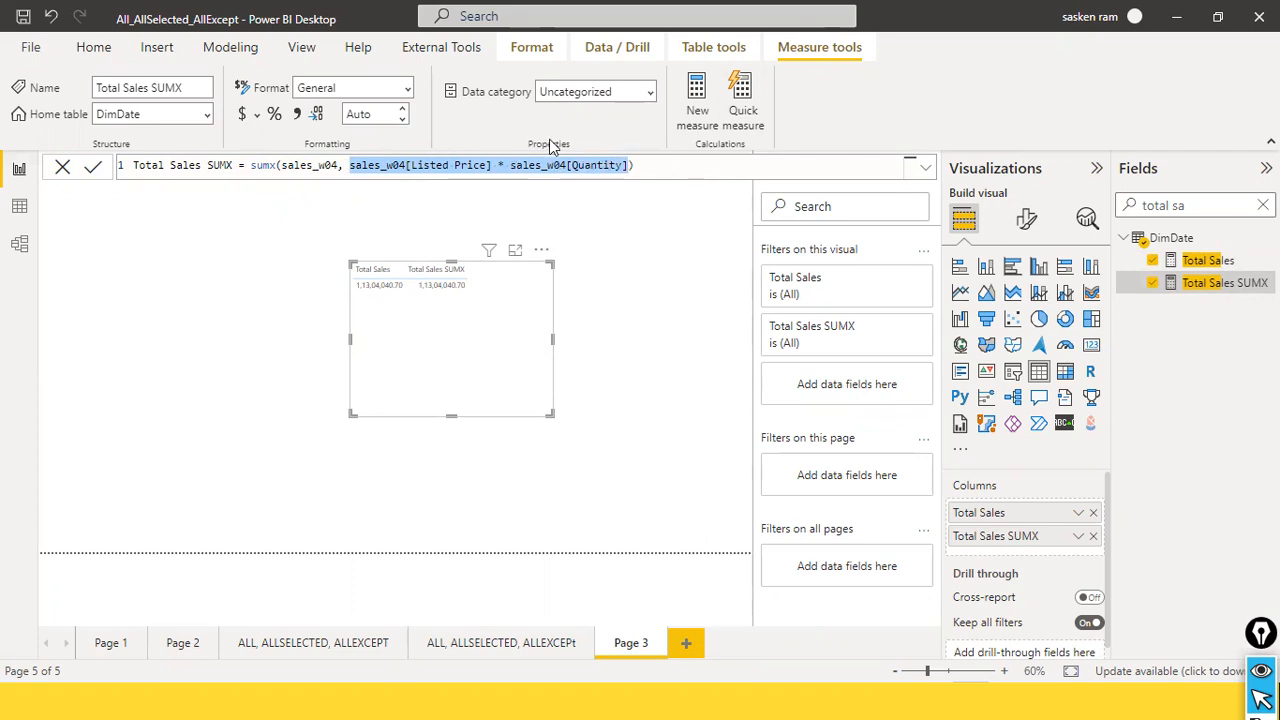
left_click(418, 166)
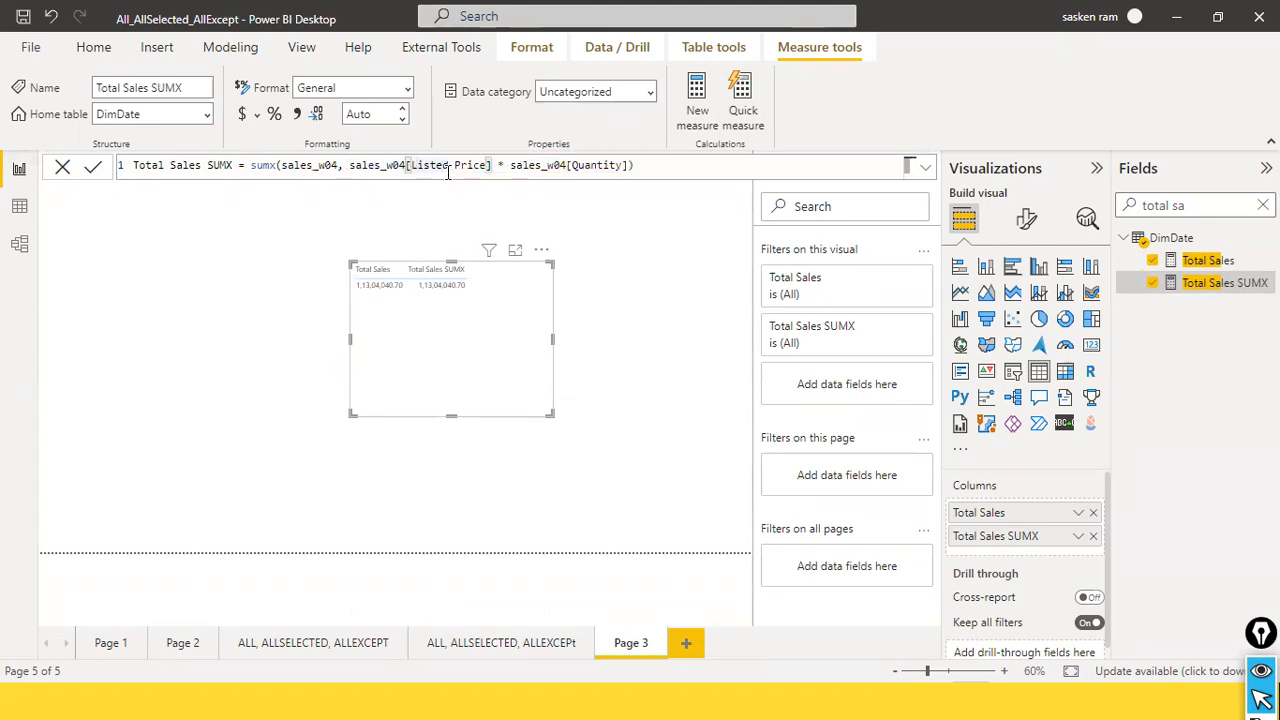
left_click(575, 166)
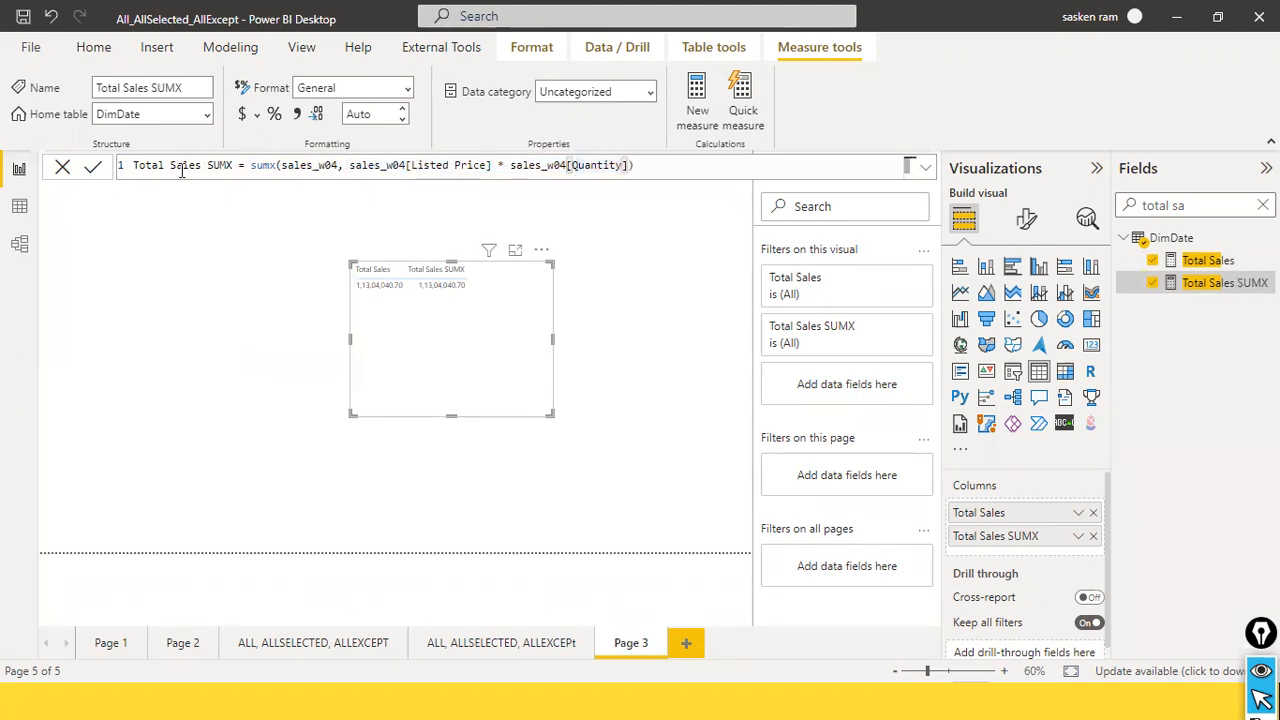
- Create a calculated column in the sales_w04 table: Sales Amount 2 = sales_w04[Listed Price] * sales_w04[Quantity]
left_click(15, 214)
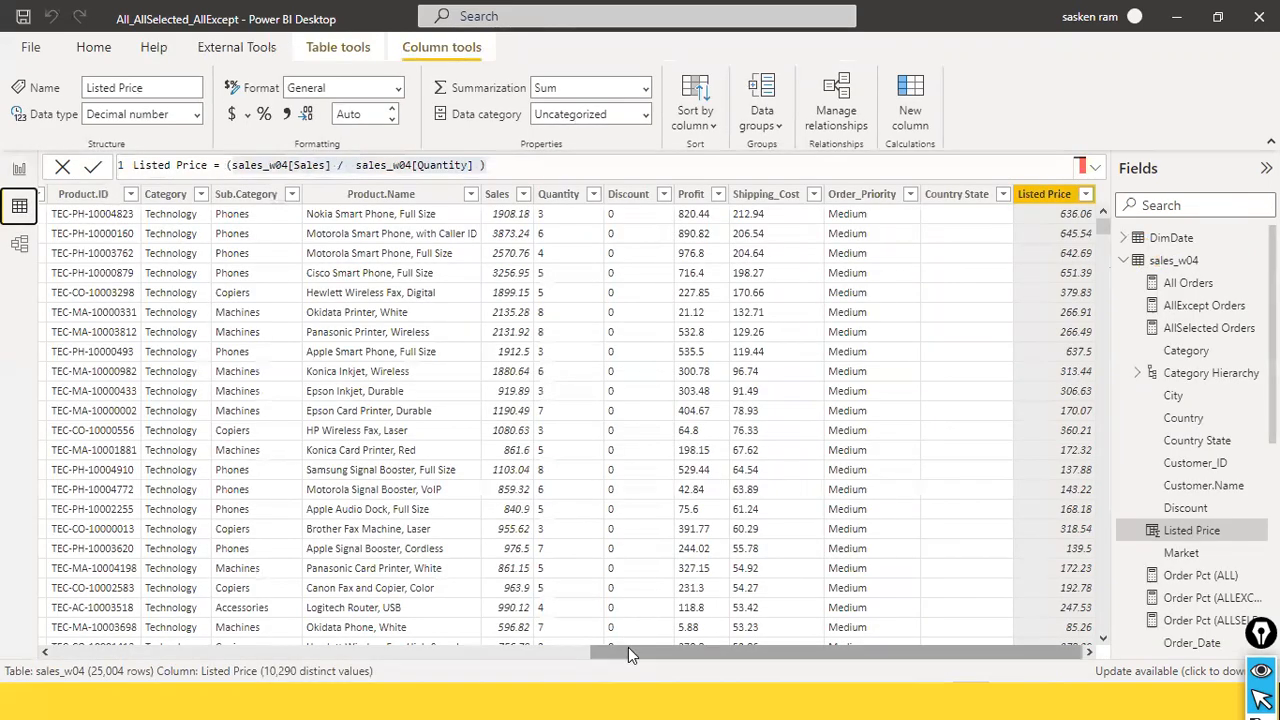
left_click(907, 107)
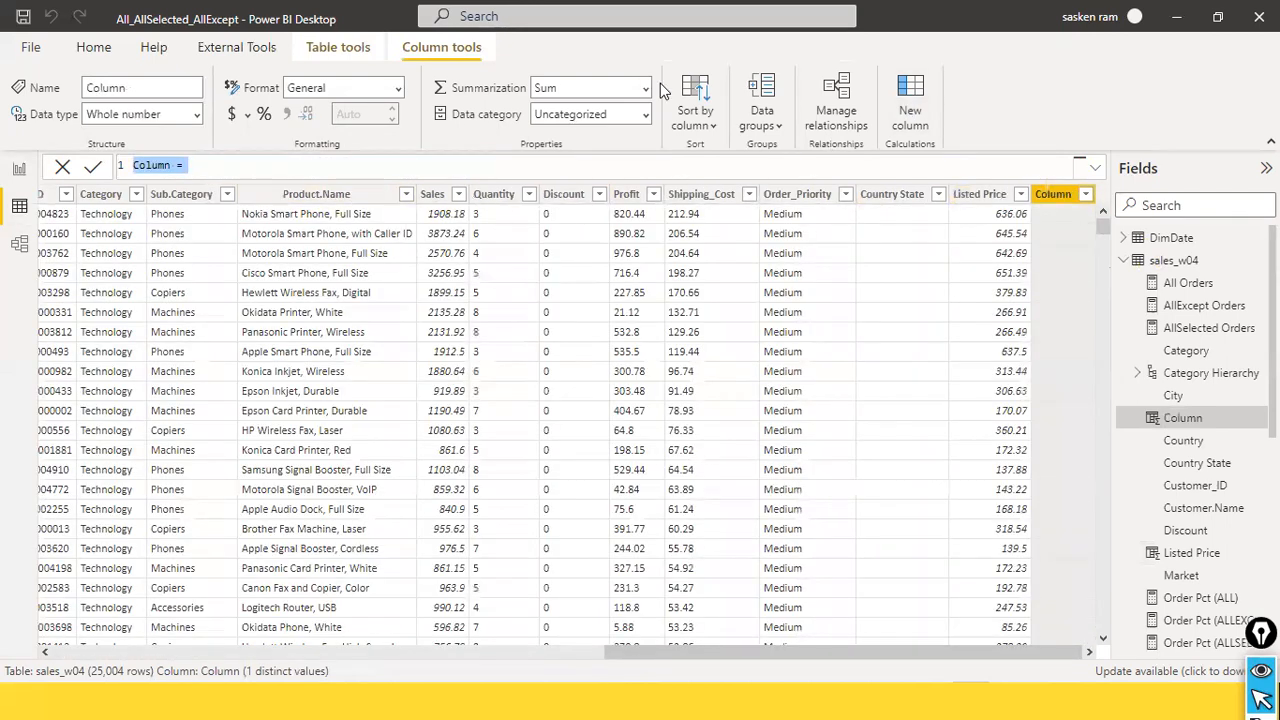
type("Sales Amount 2")
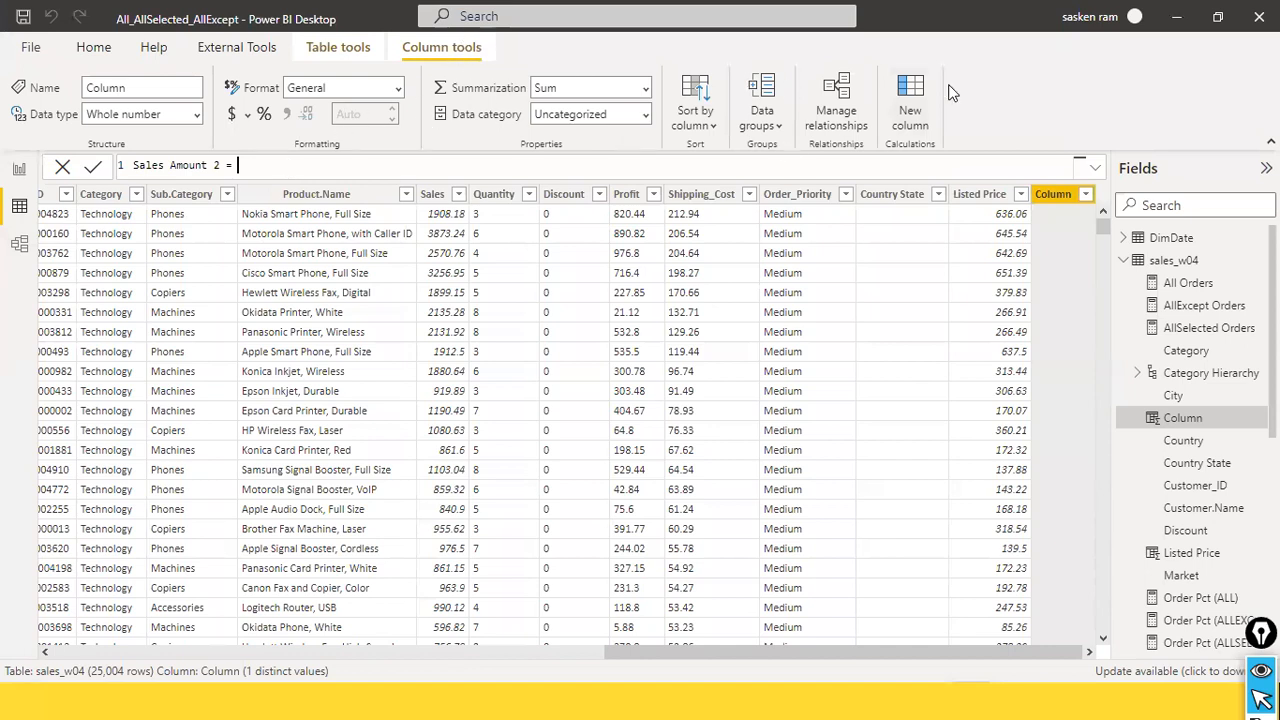
left_click_drag(140, 165, 241, 165)
left_click(333, 159)
type("sales_w04[Listed Price] * sales_w04[Quantity]")
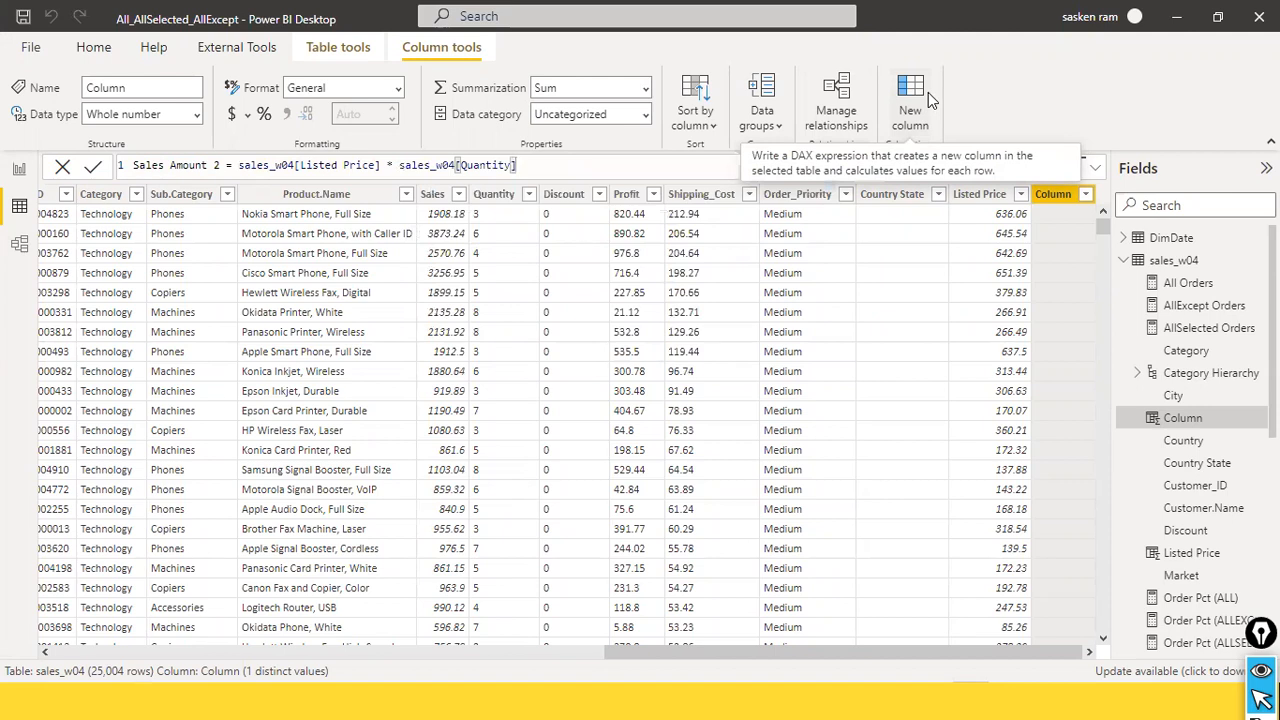
key("Return")
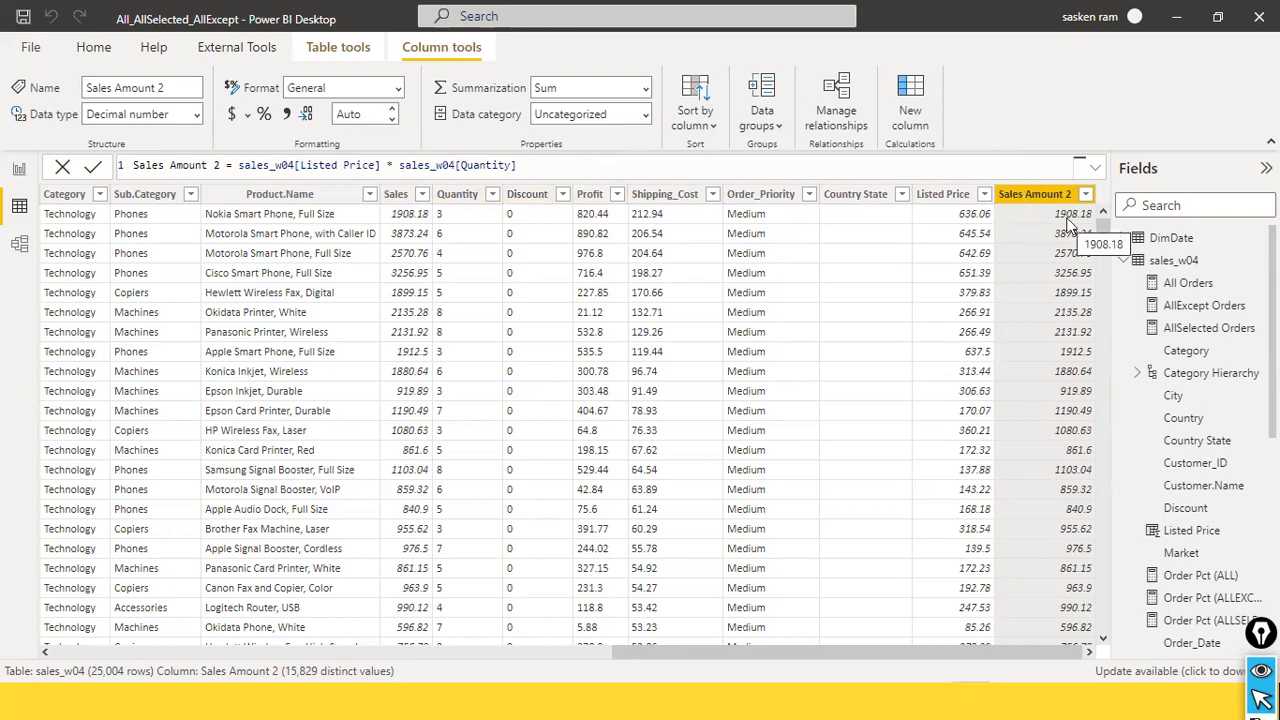
- Examine the name and the Listed Price times Quantity expression in the Sales Amount 2 column formula
left_click(577, 175)
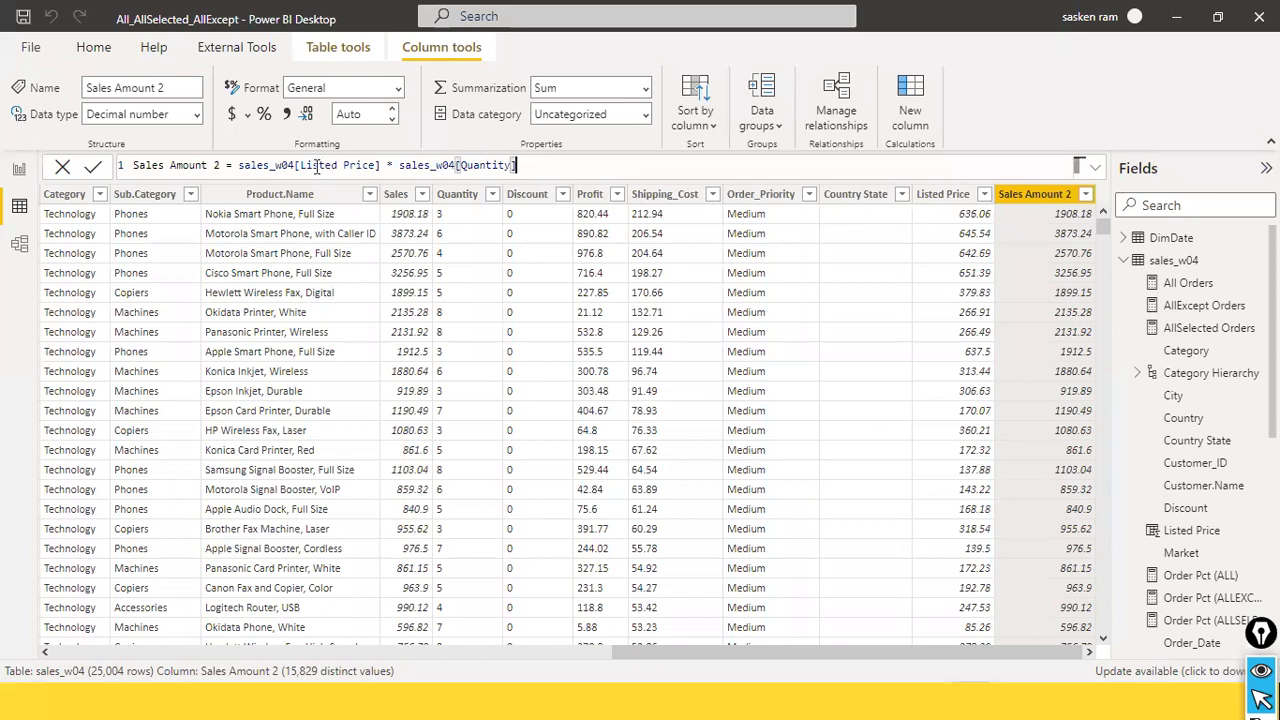
left_click(362, 167)
left_click_drag(516, 167, 234, 167)
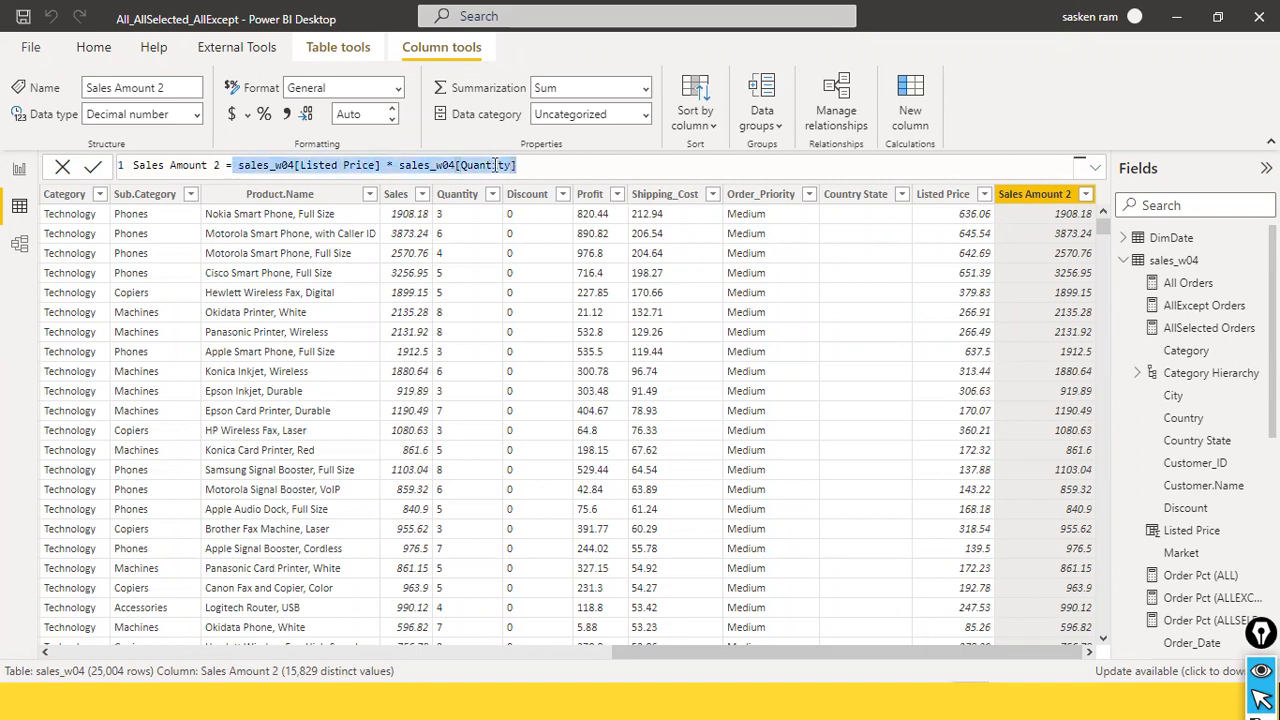
left_click(695, 172)
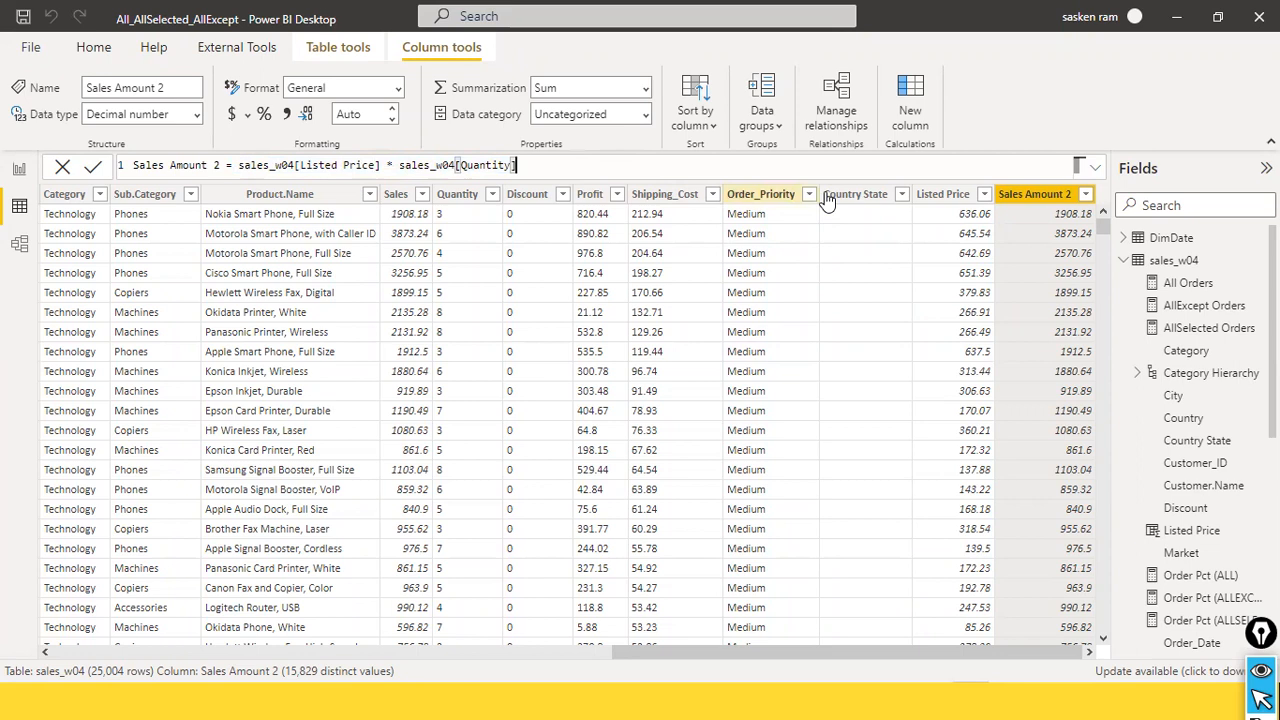
double_click(314, 165)
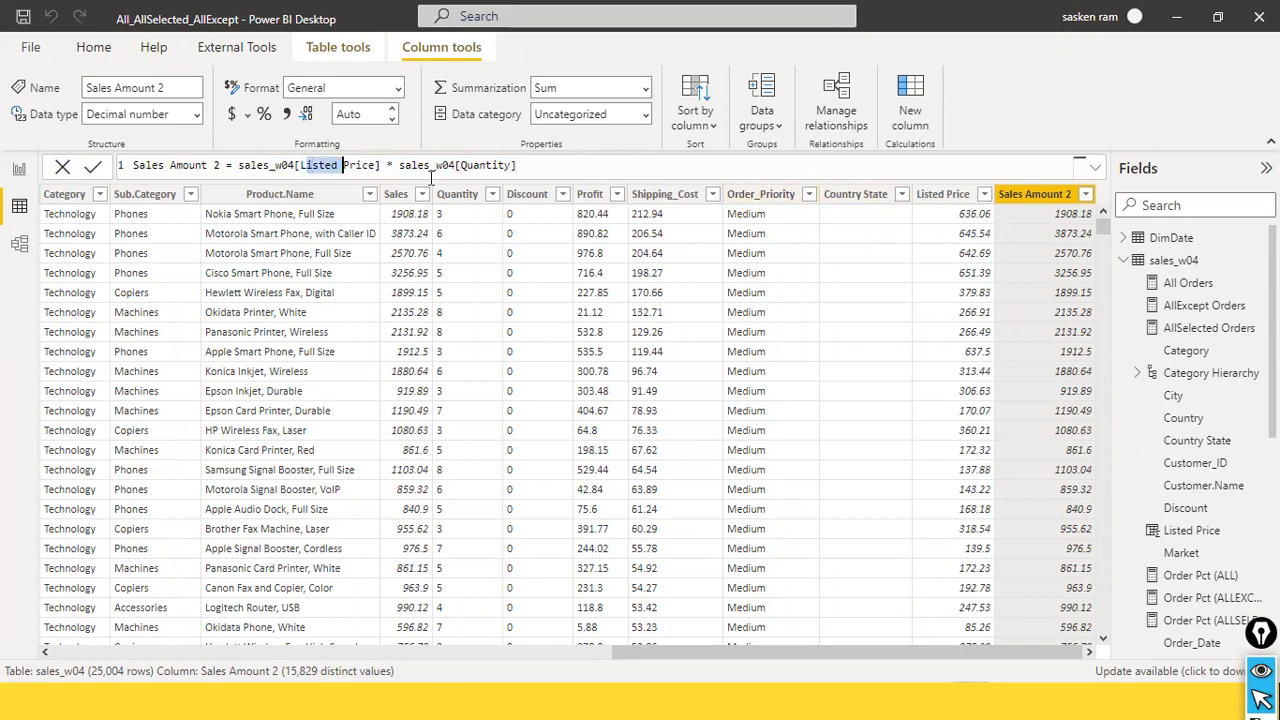
left_click(484, 165)
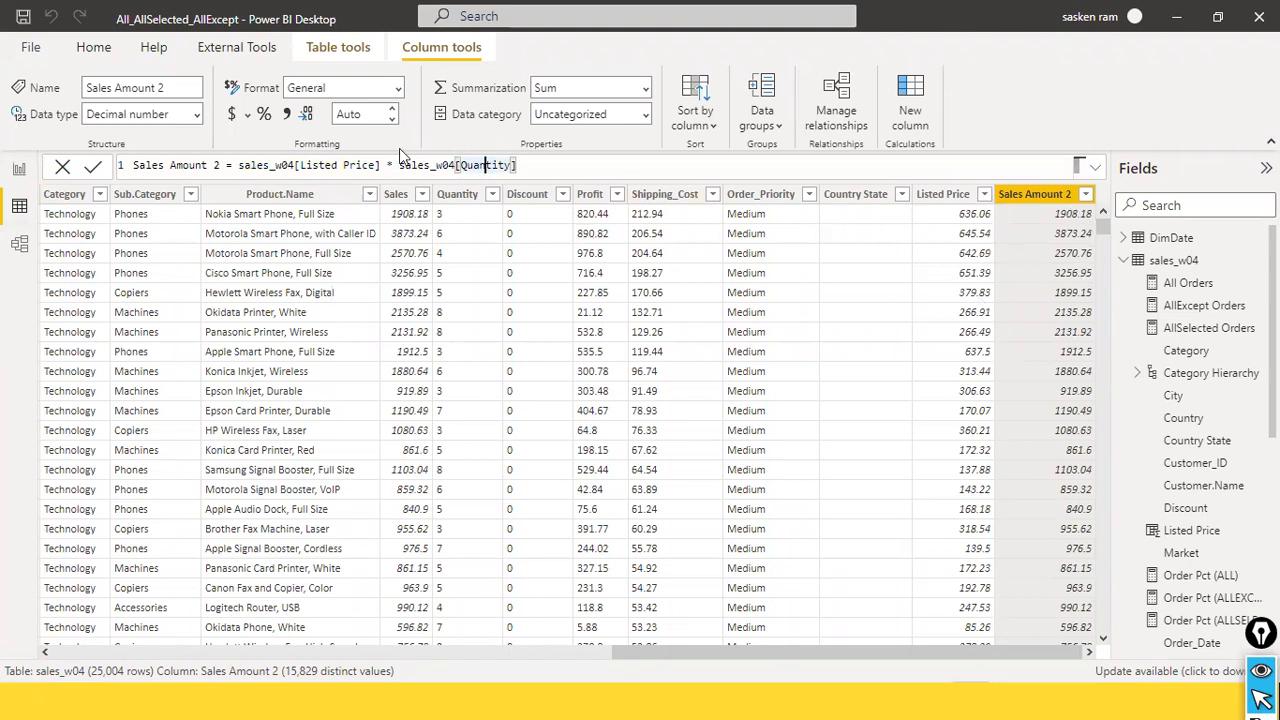
left_click_drag(237, 165, 607, 162)
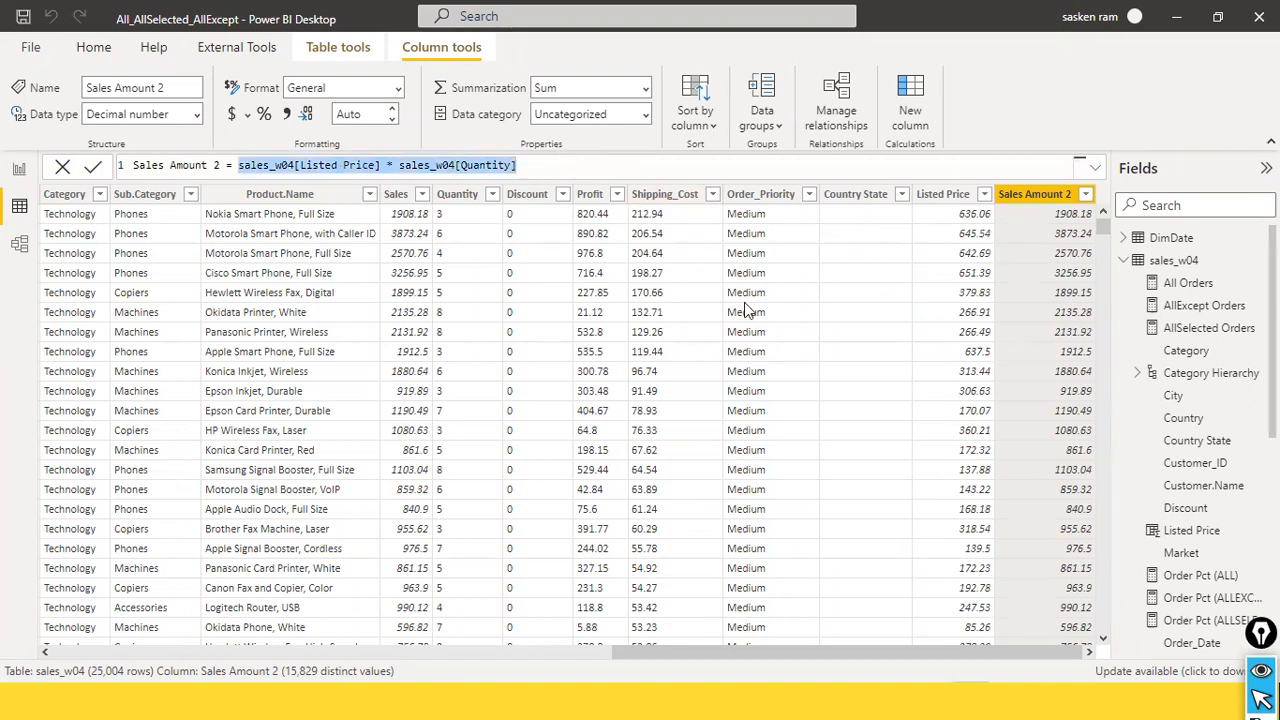
left_click(240, 166)
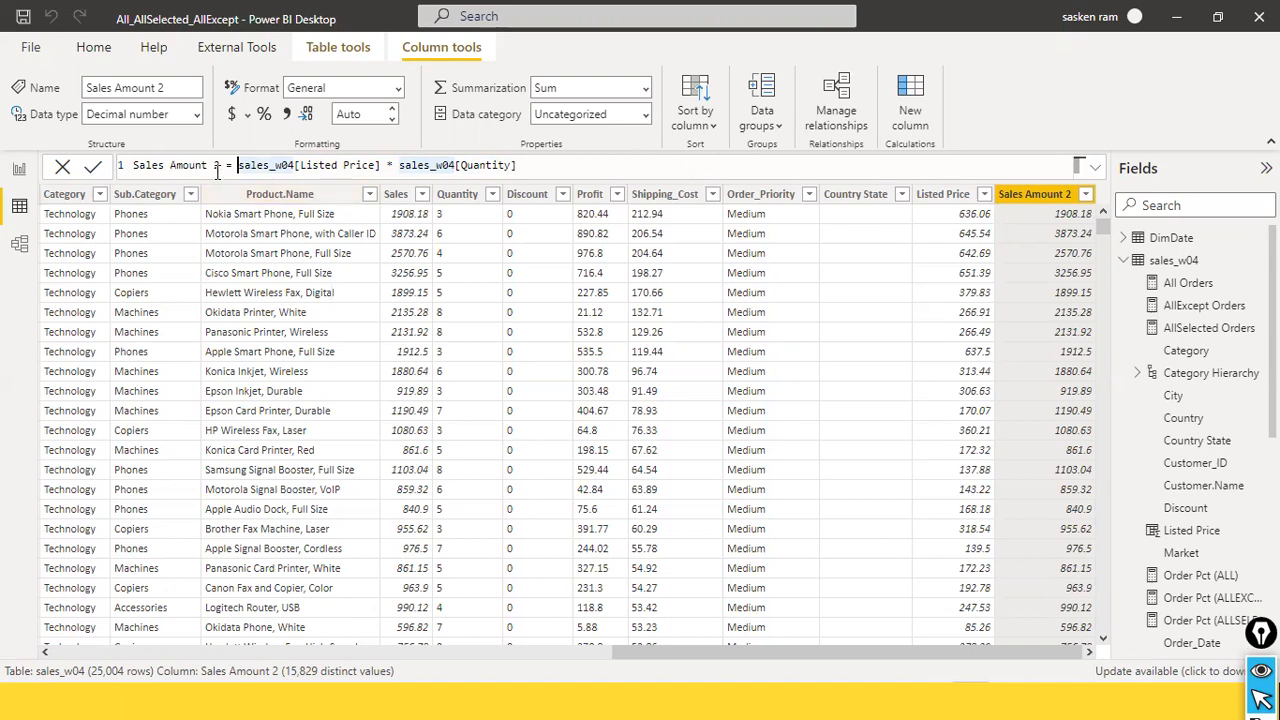
left_click_drag(130, 166, 213, 166)
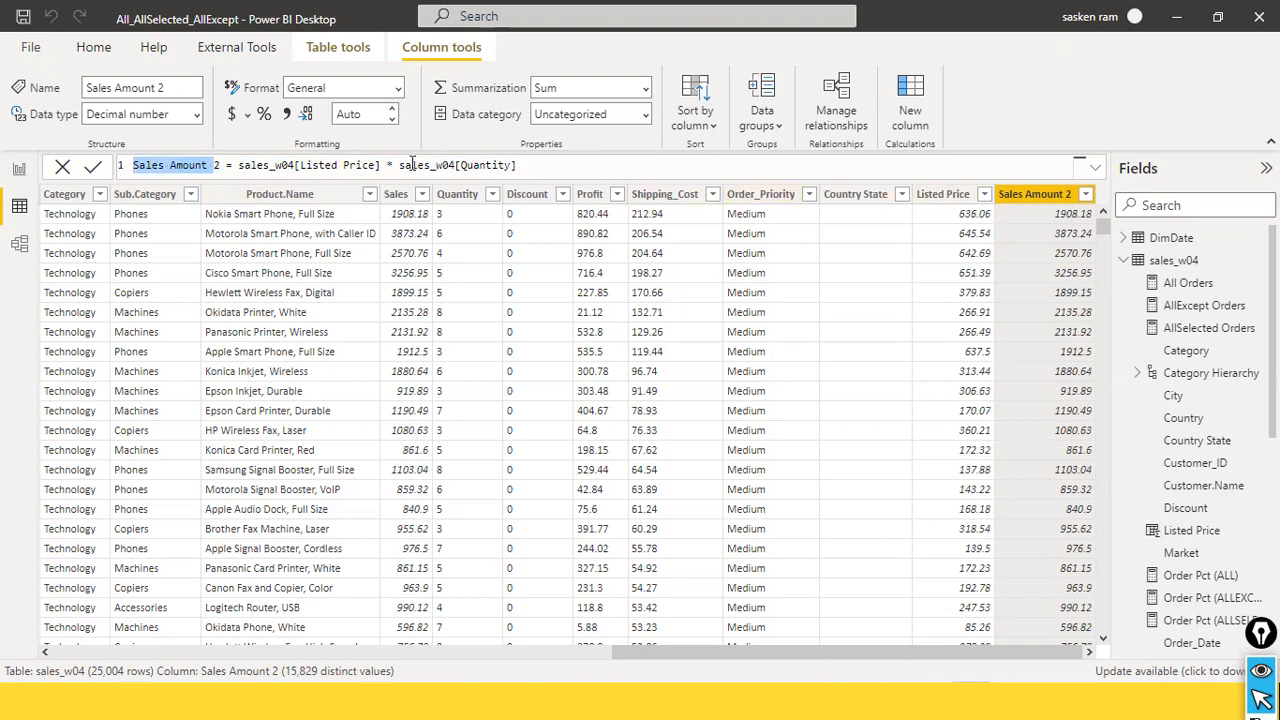
left_click(218, 167)
left_click_drag(218, 167, 132, 166)
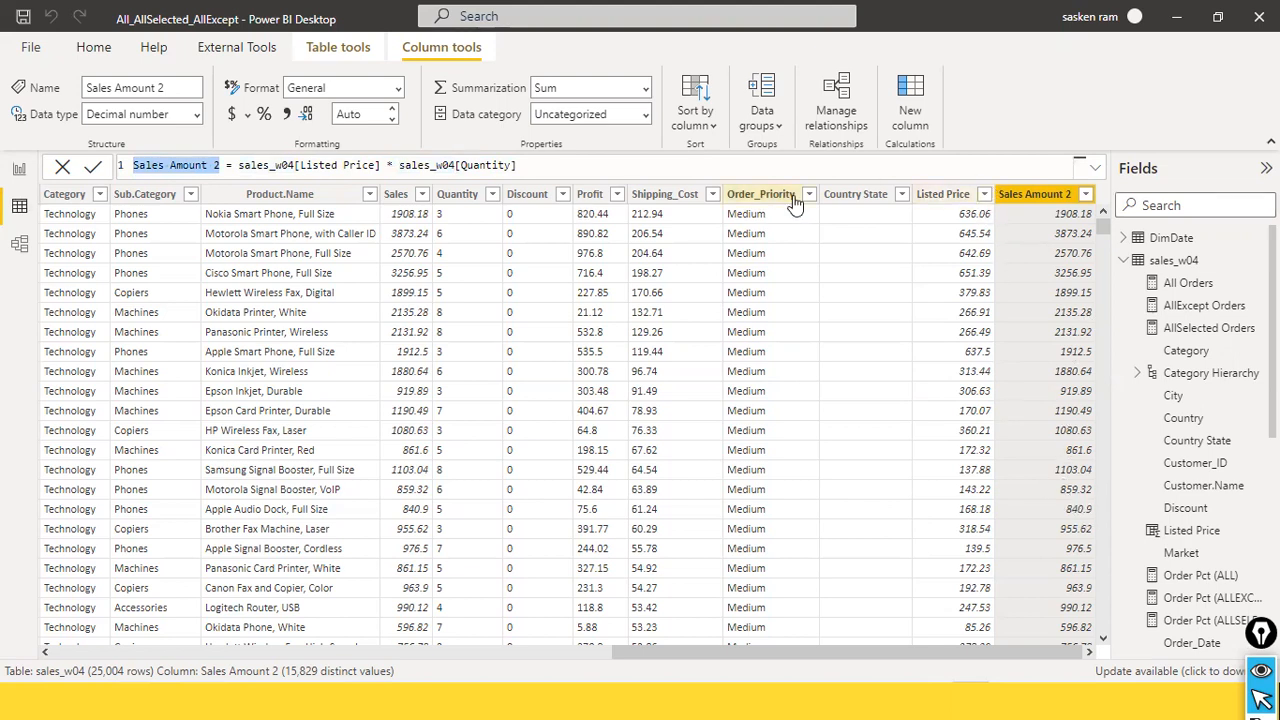
- Rename the calculated column to Sales Amount by removing the 2 from its formula
left_click(216, 167)
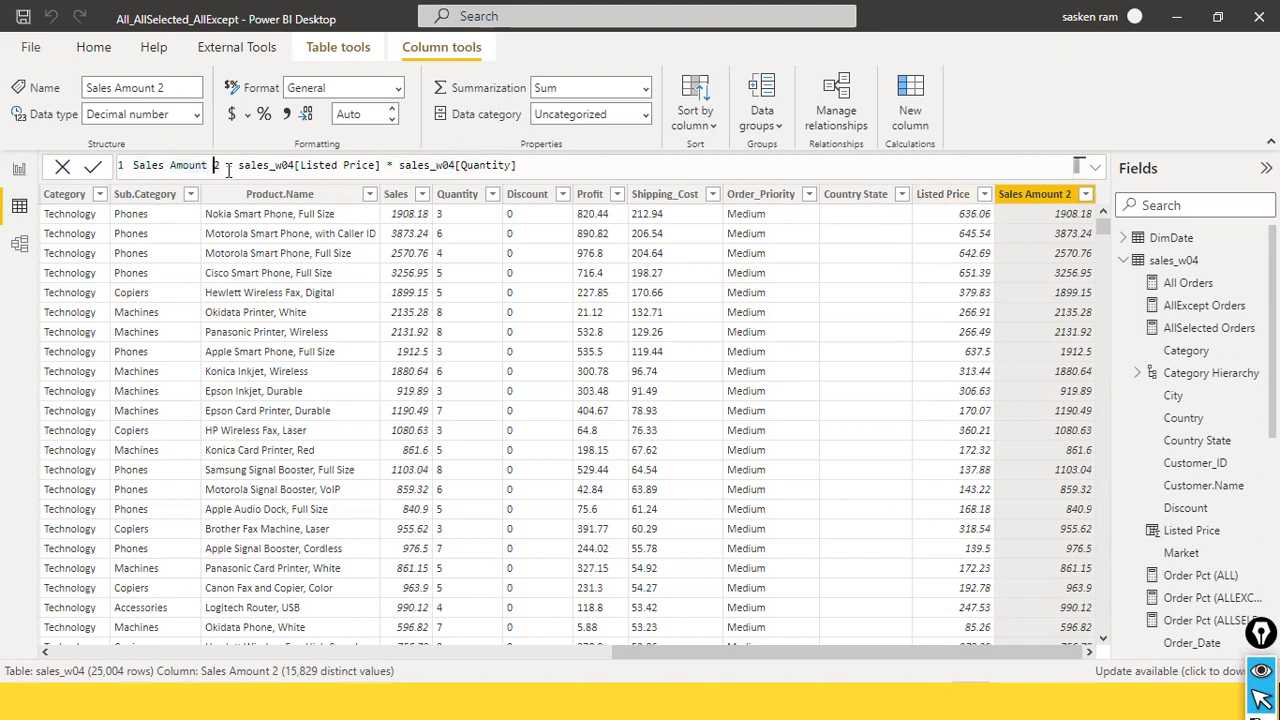
key("BackSpace")
key("BackSpace")
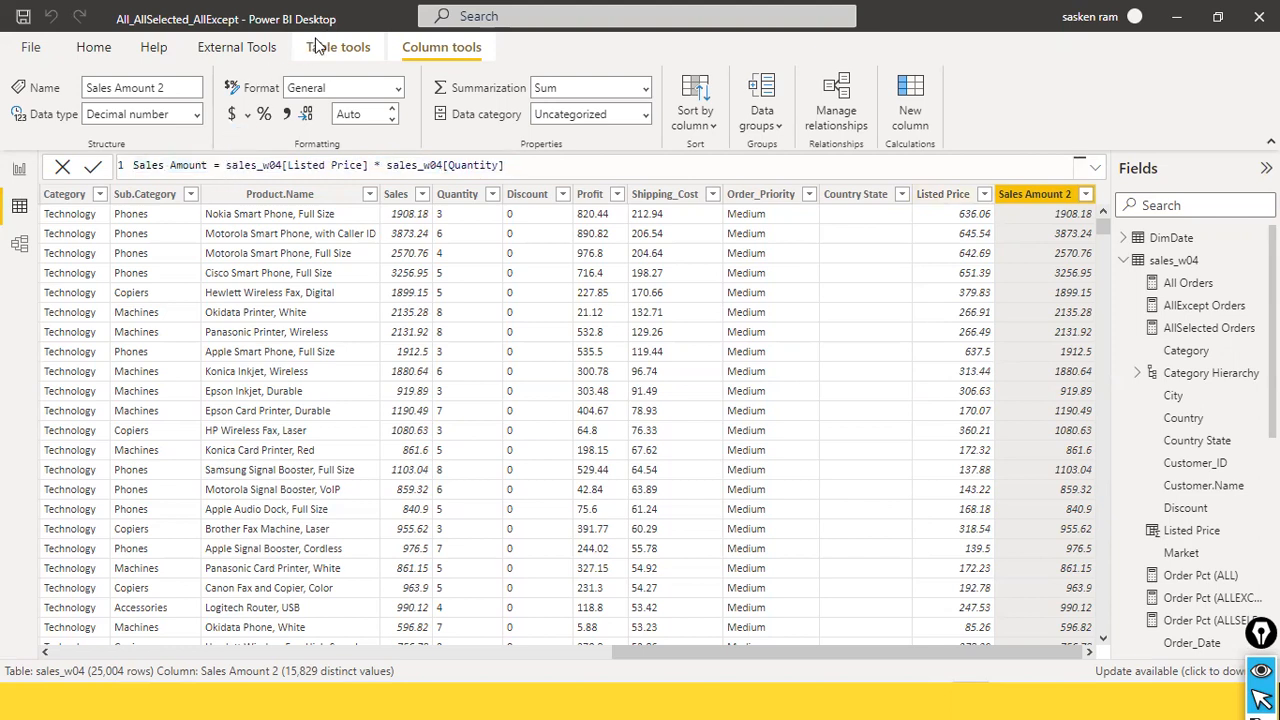
key("Return")
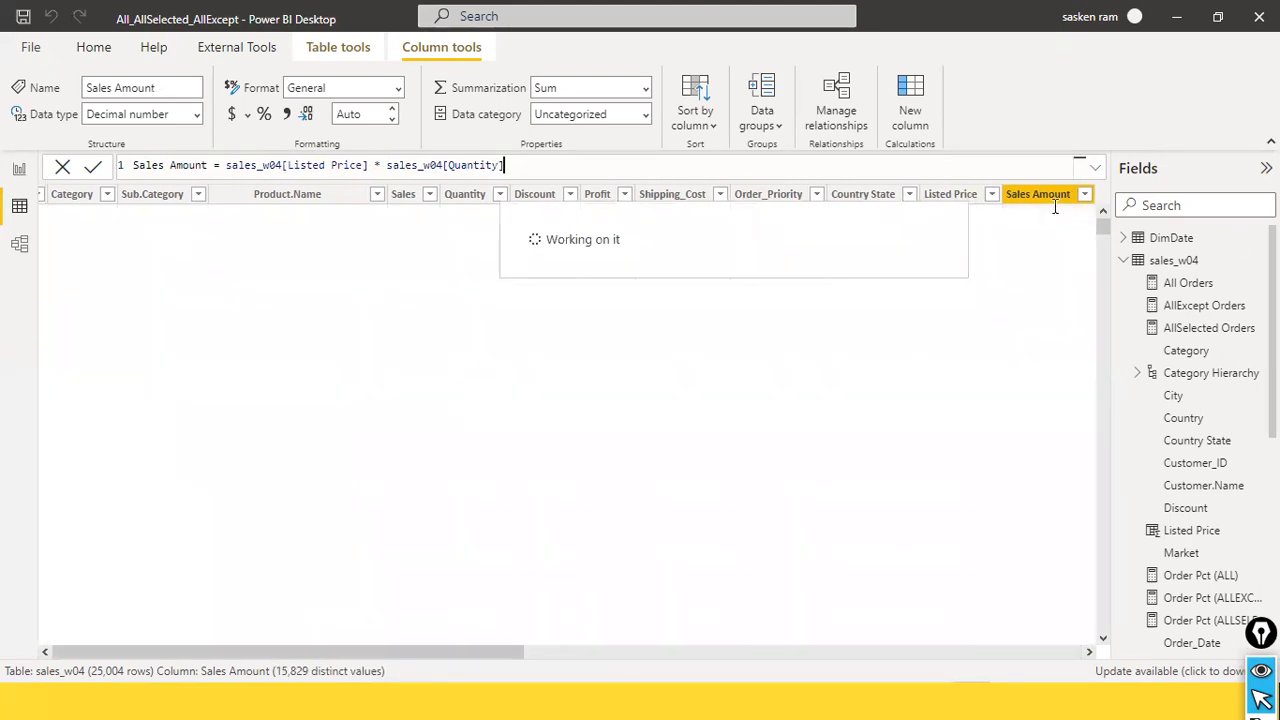
- Search the report's fields for "sales a" and add Sales Amount to the table visual on Page 3
left_click(19, 168)
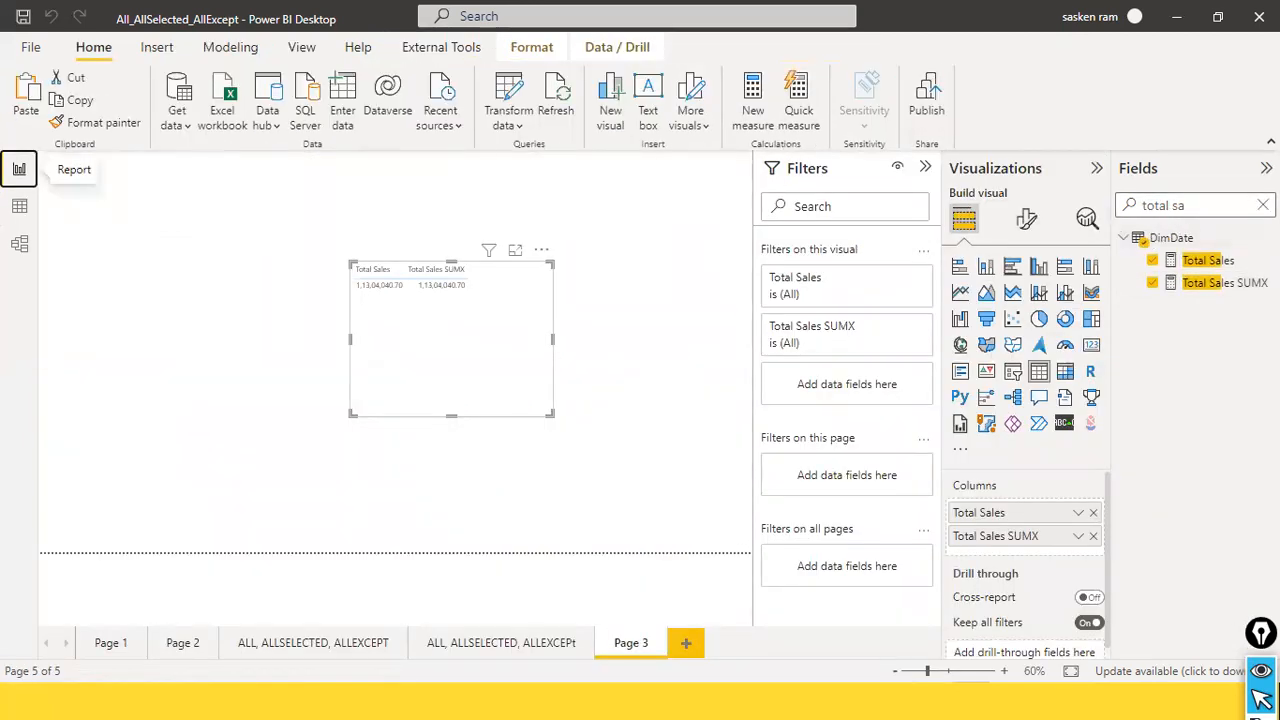
left_click(1262, 205)
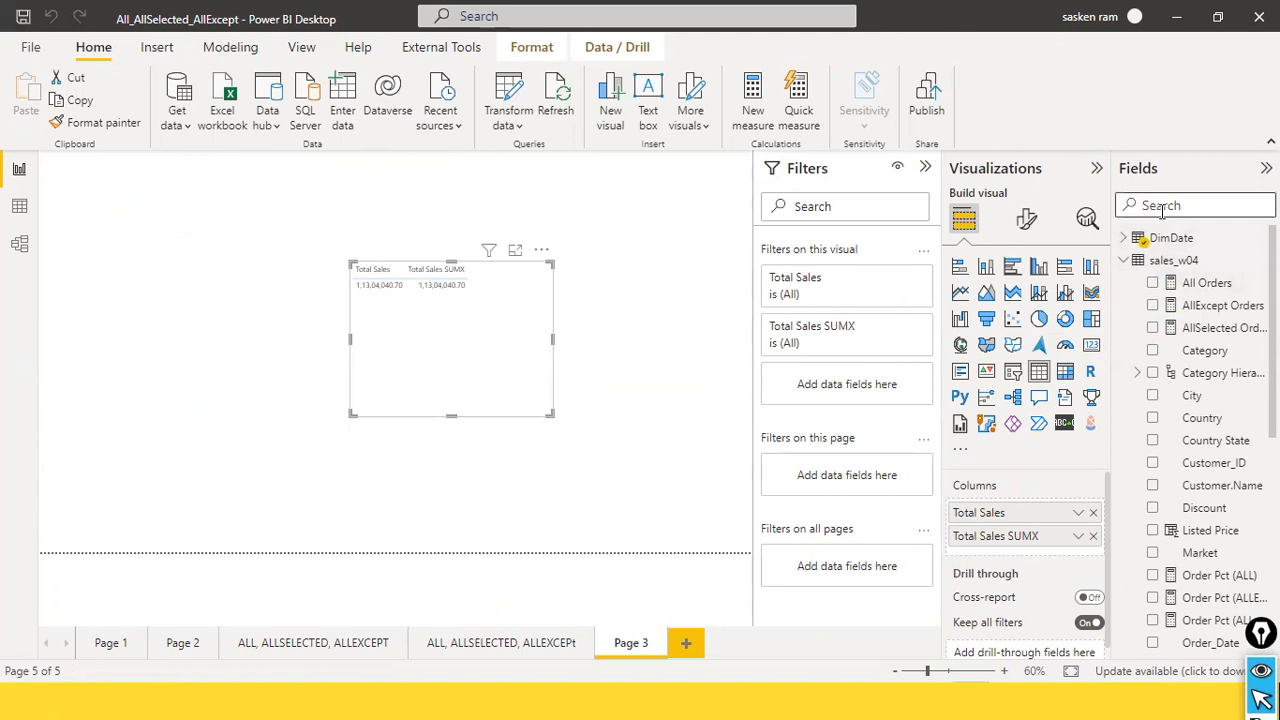
type("saares")
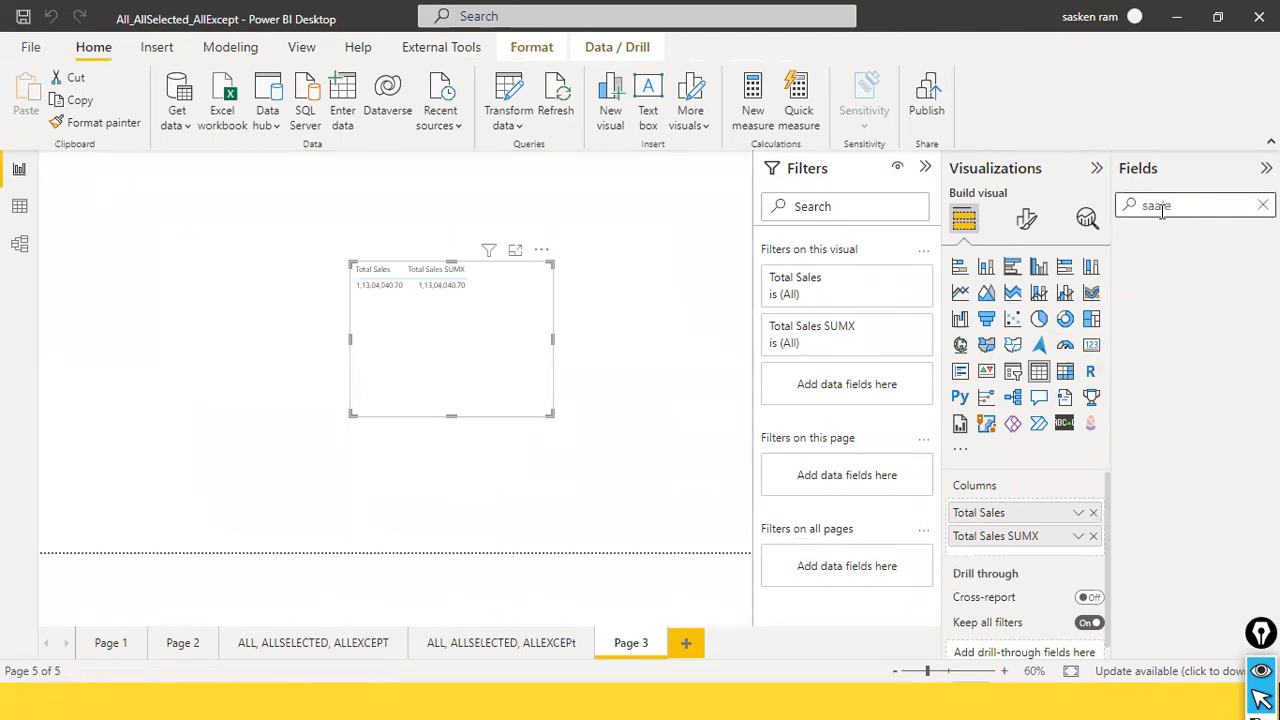
key("BackSpace")
key("BackSpace")
type("les a")
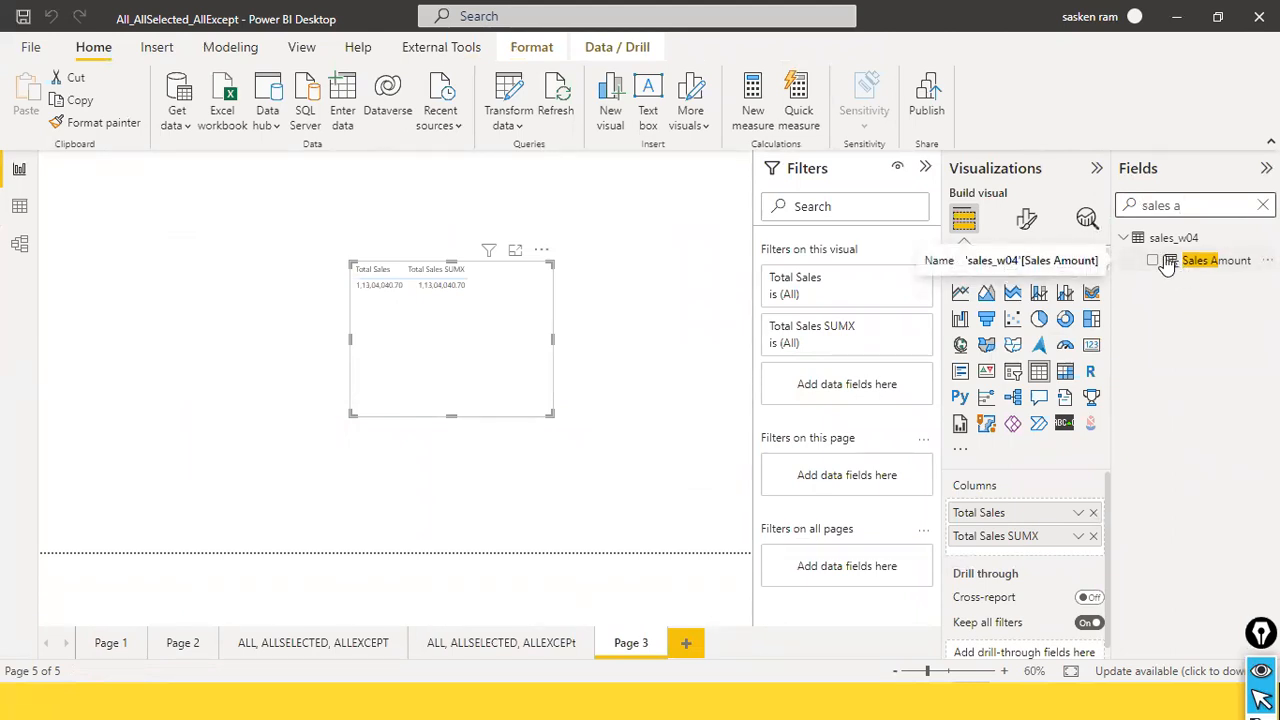
left_click_drag(1176, 270, 513, 294)
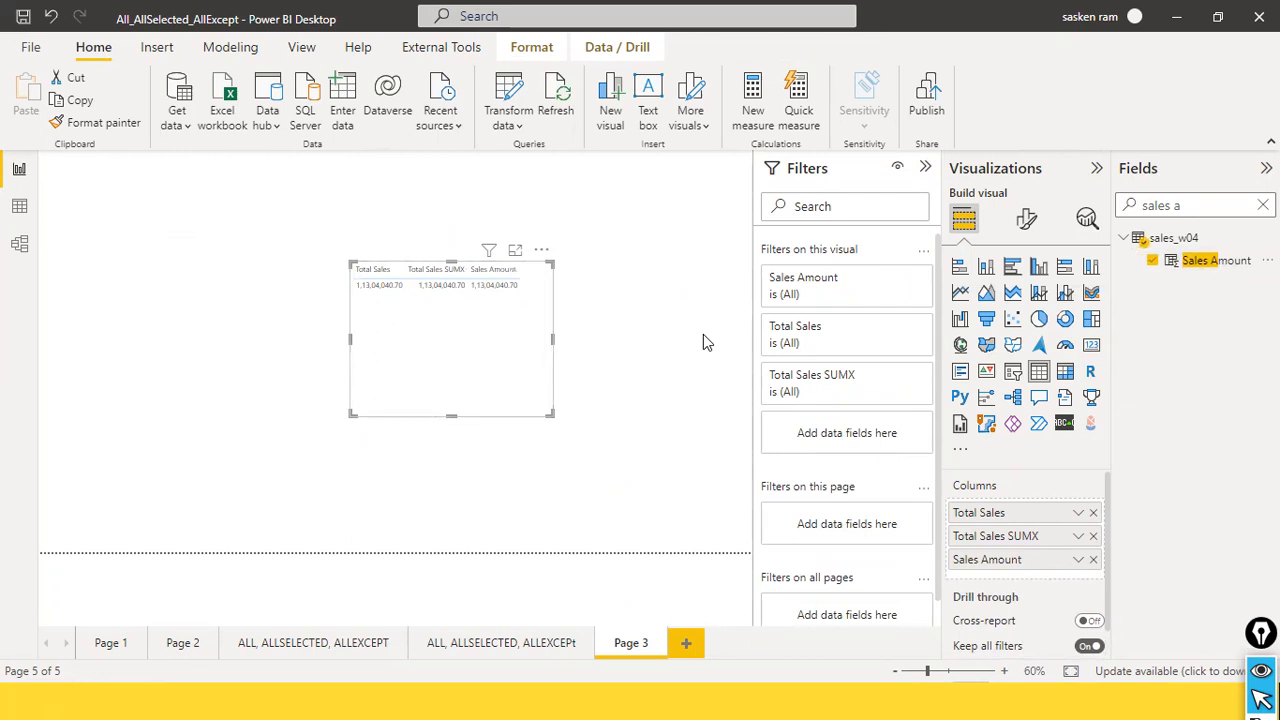
- Mark the Total Sales and Total Sales SUMX columns of the table visual with red arrows
left_click_drag(371, 180, 367, 258)
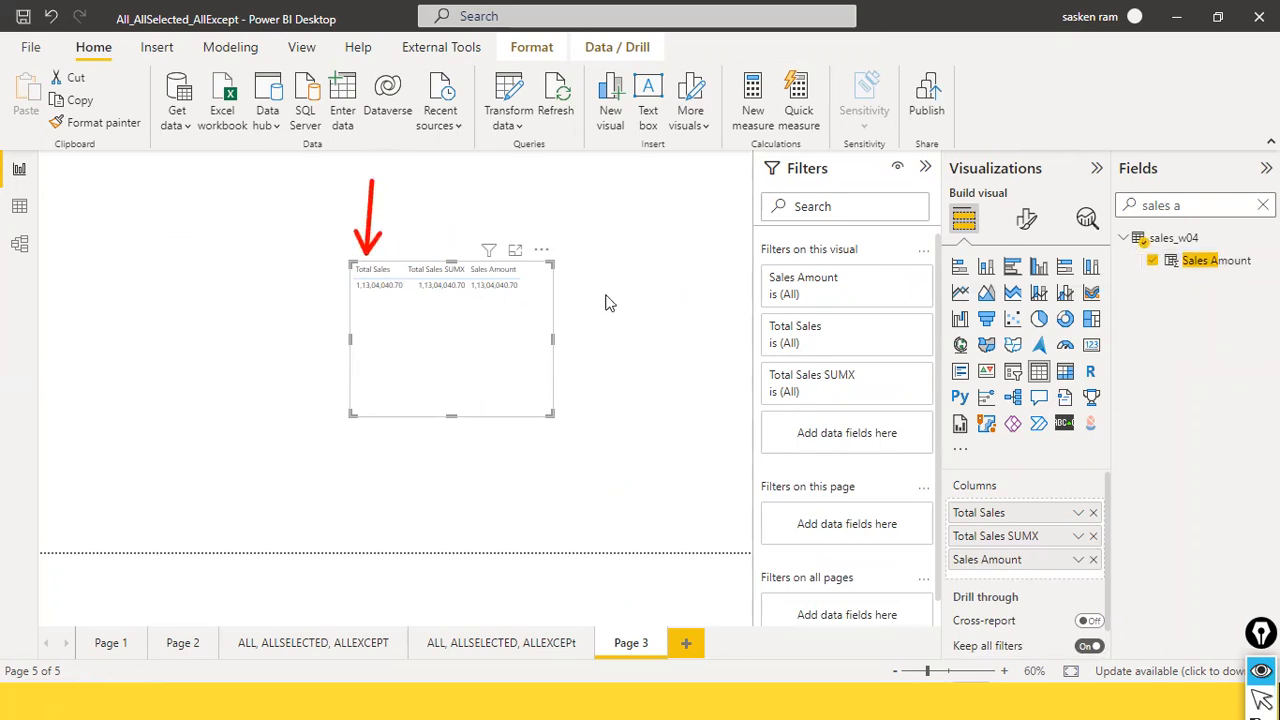
left_click_drag(435, 182, 445, 250)
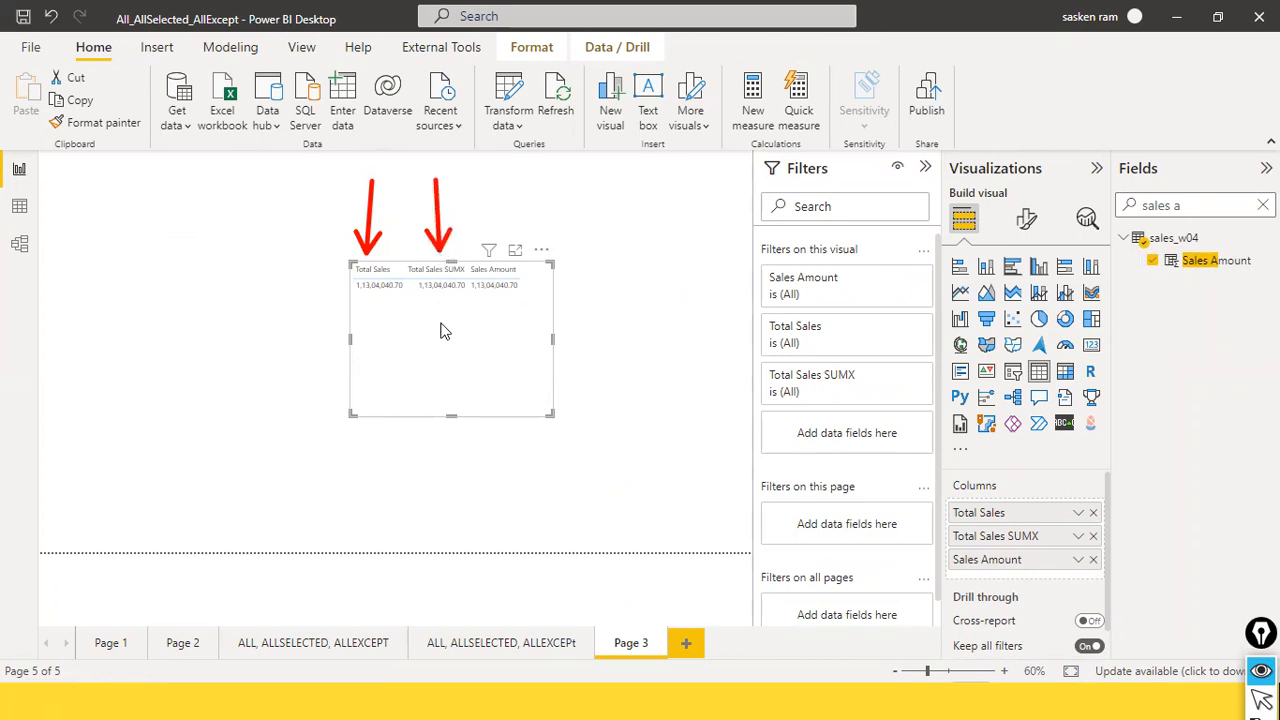
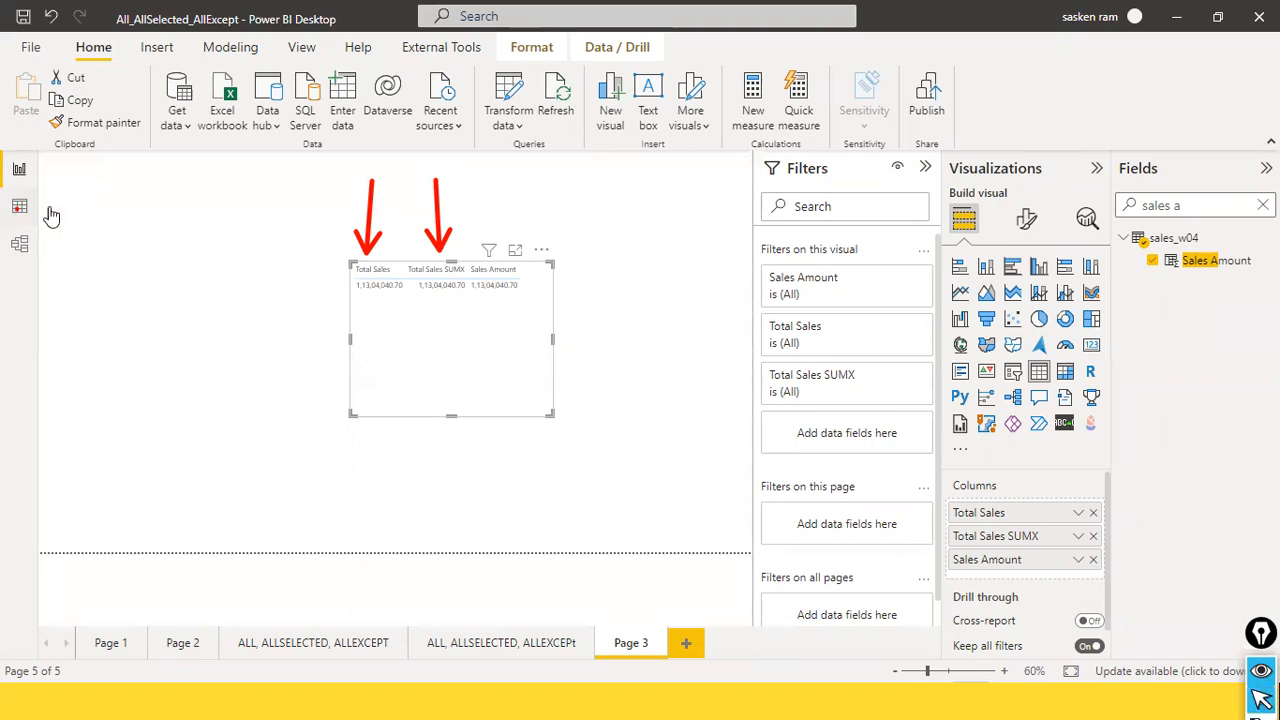
- Check the Sales Amount column in the data table, and open the Total Sales SUMX measure's formula by searching the report's fields for TOTAL
left_click(20, 207)
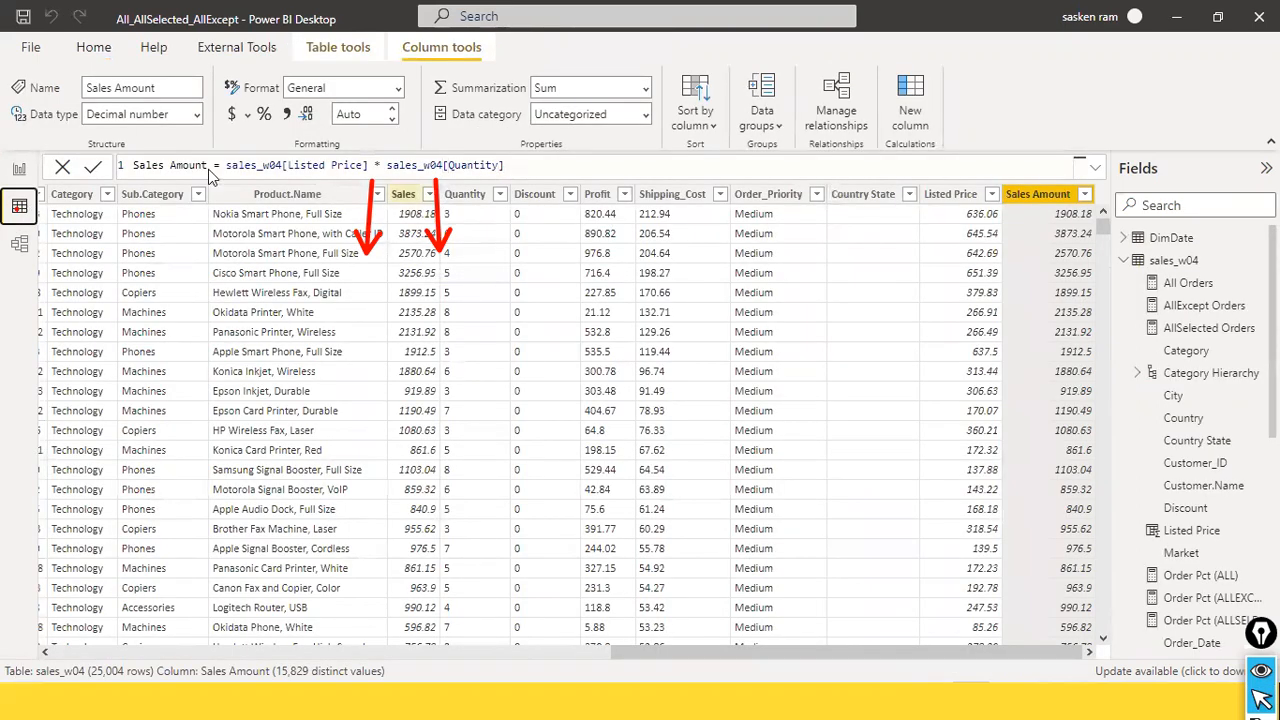
left_click(16, 172)
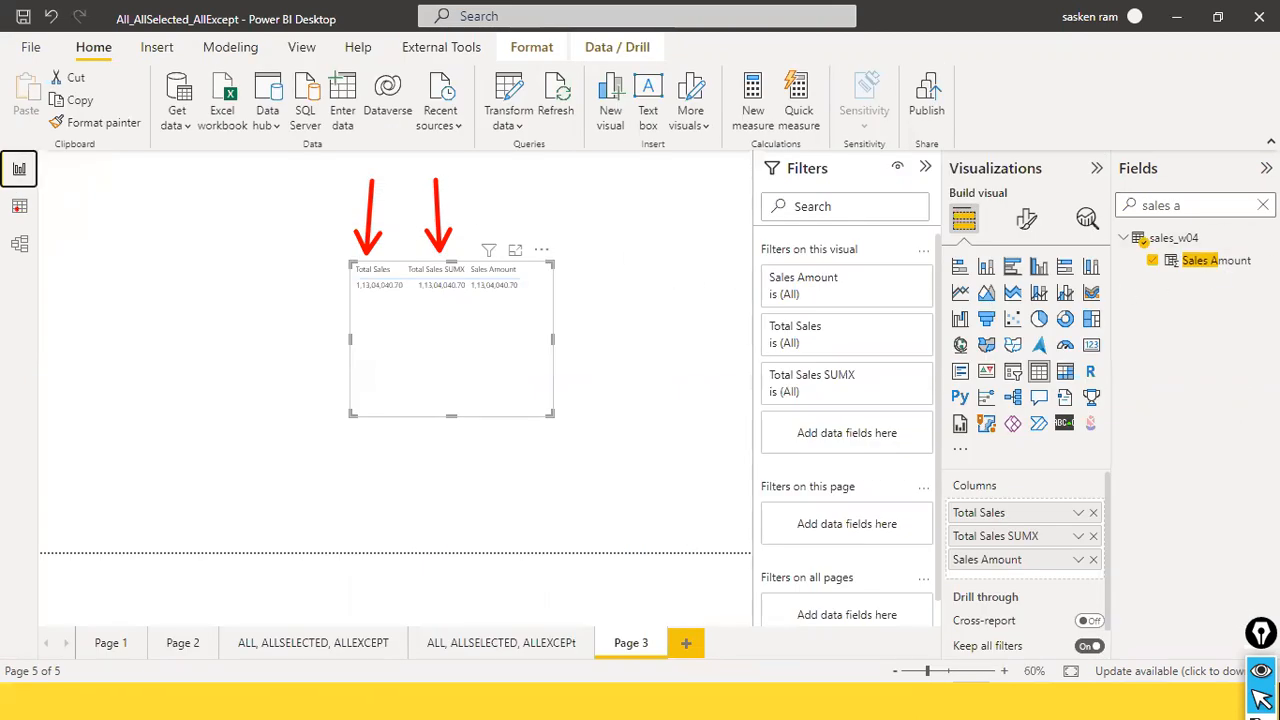
left_click(1263, 205)
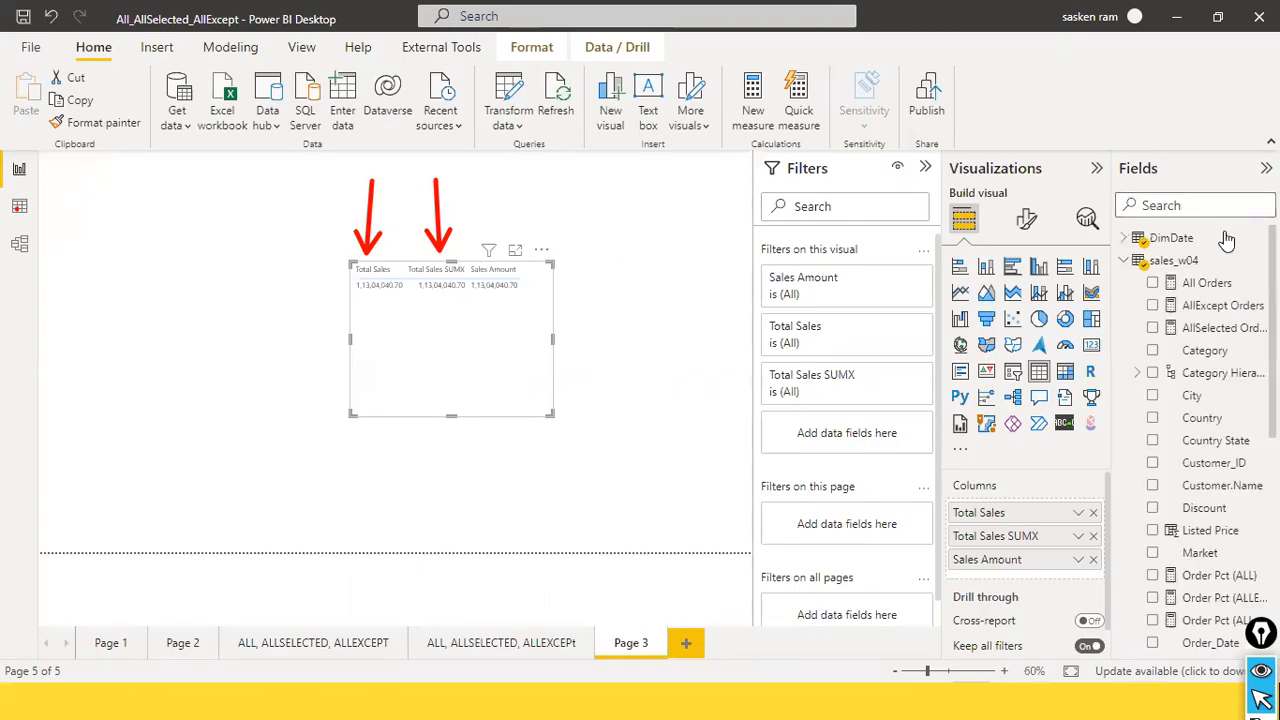
left_click(1150, 205)
type("TOTAL")
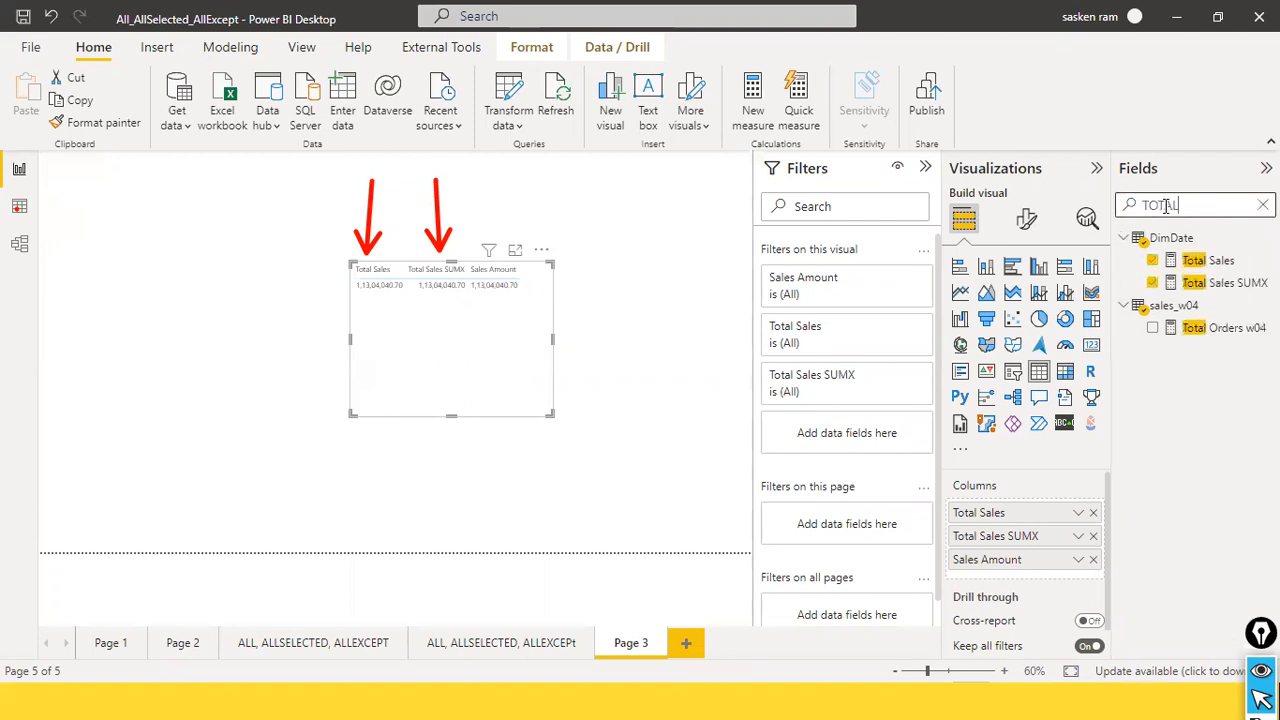
left_click(1220, 283)
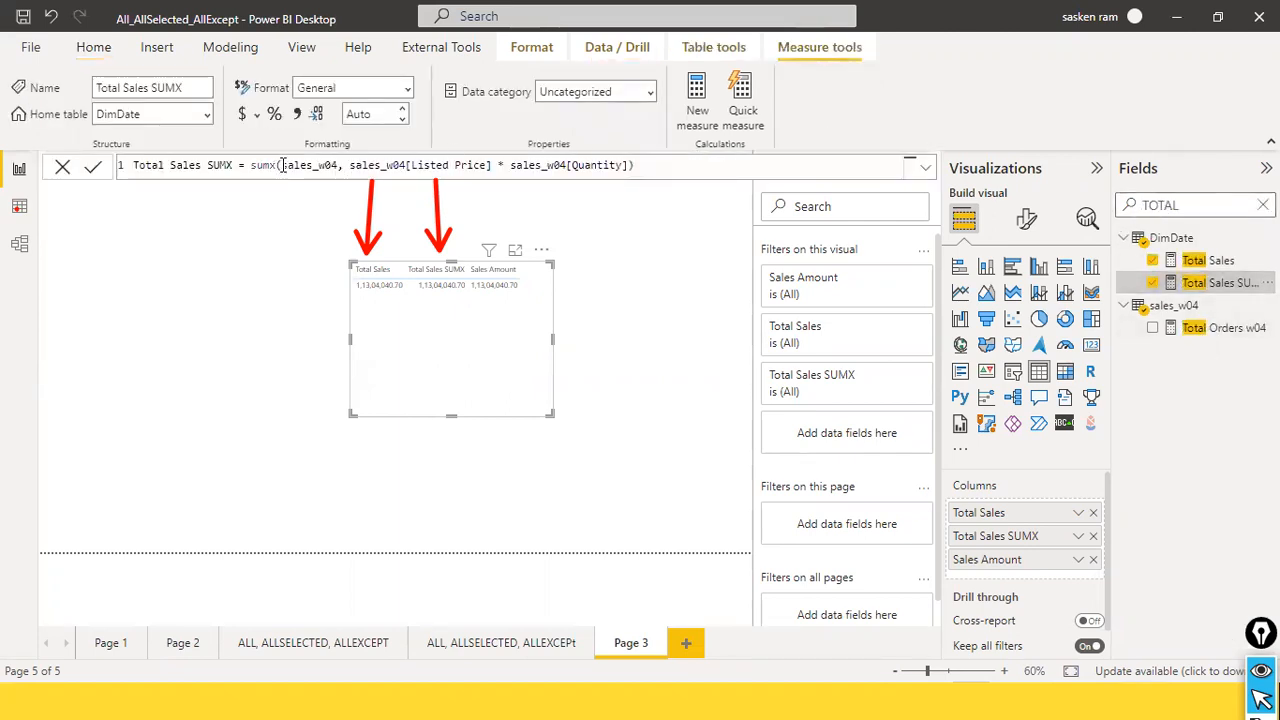
- Remove the sumx function, its sales_w04 table argument and the closing parenthesis from the Total Sales SUMX formula
left_click_drag(344, 165, 258, 170)
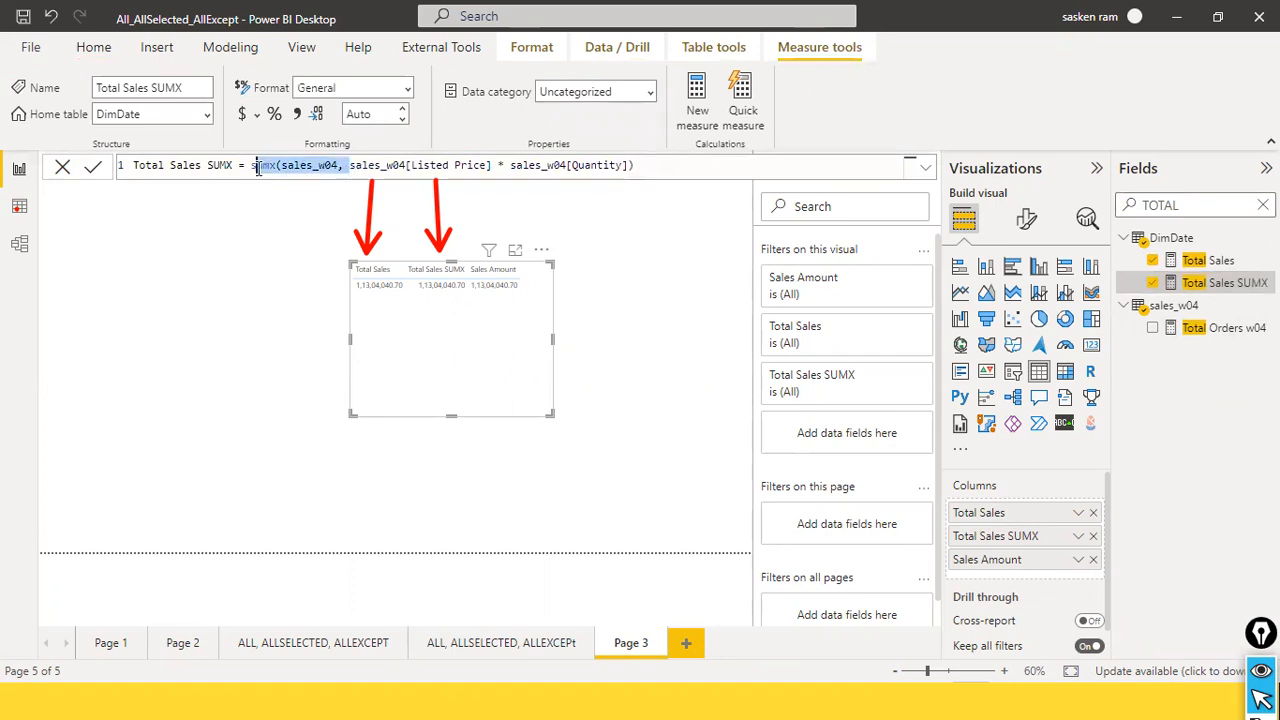
key("shift+Left")
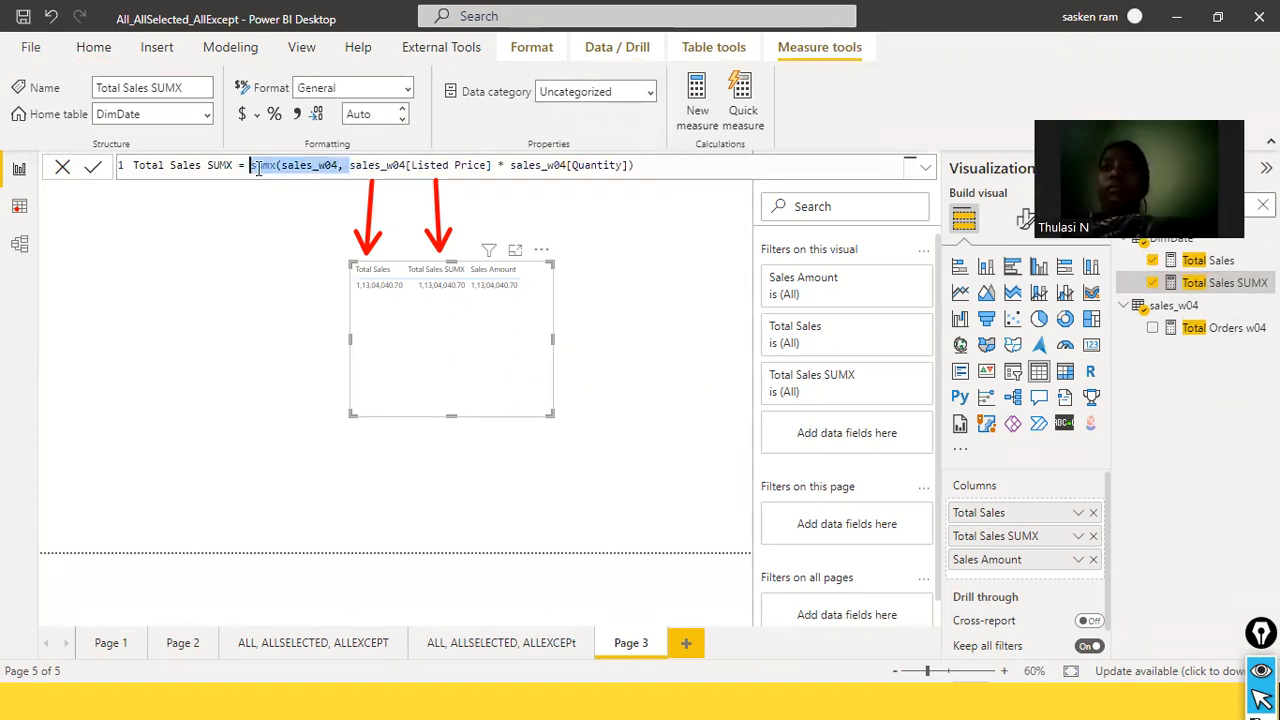
key("BackSpace")
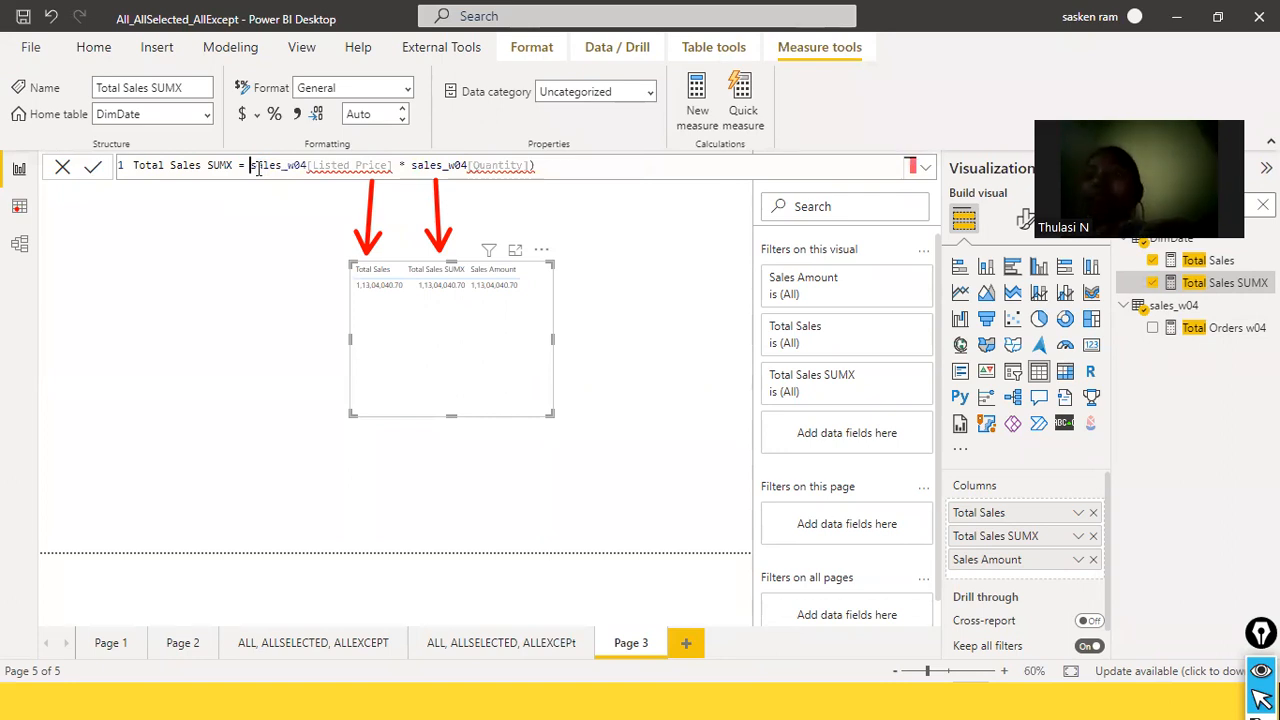
key("Right")
key("Right")
key("Right")
key("Right")
key("Right")
key("Right")
key("Right")
key("Right")
key("Right")
key("Right")
key("Right")
key("Right")
key("Right")
key("Right")
key("Right")
key("Right")
key("Right")
key("Right")
key("Right")
key("Right")
key("End")
key("BackSpace")
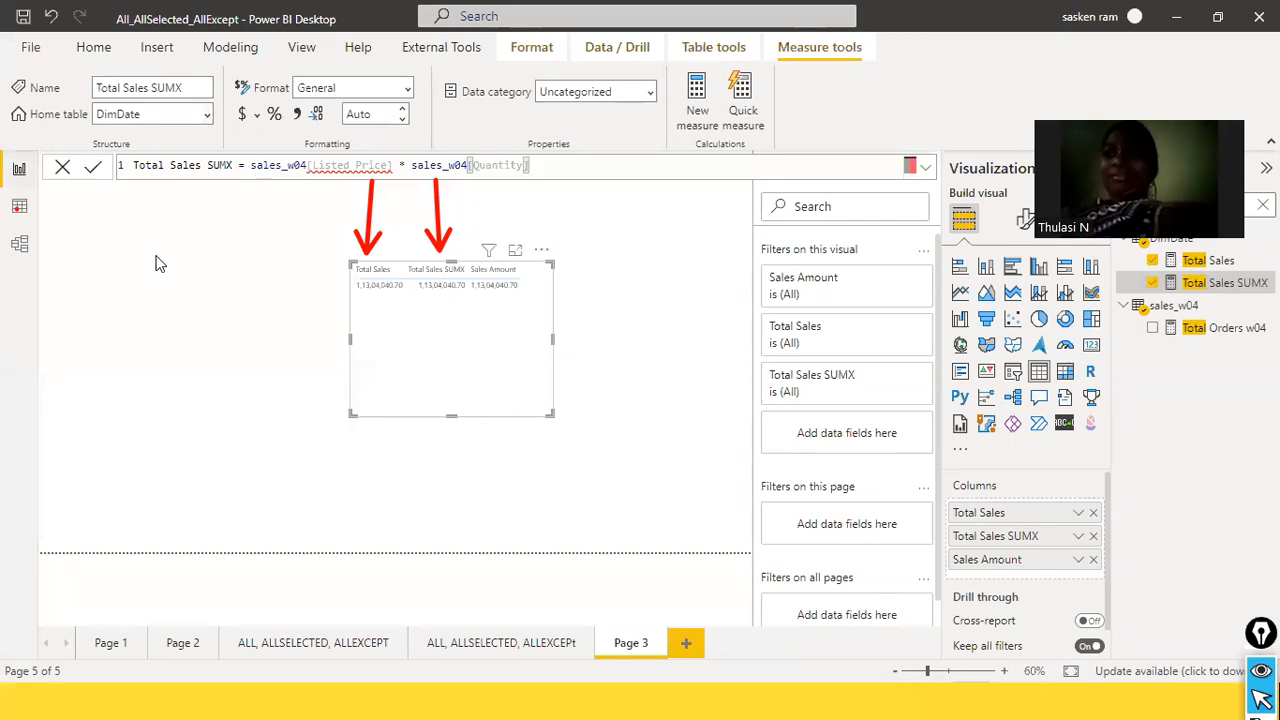
- Try a closing parenthesis after sales_w04[Listed Price] in the formula without SUMX, and remove it again
left_click(401, 164)
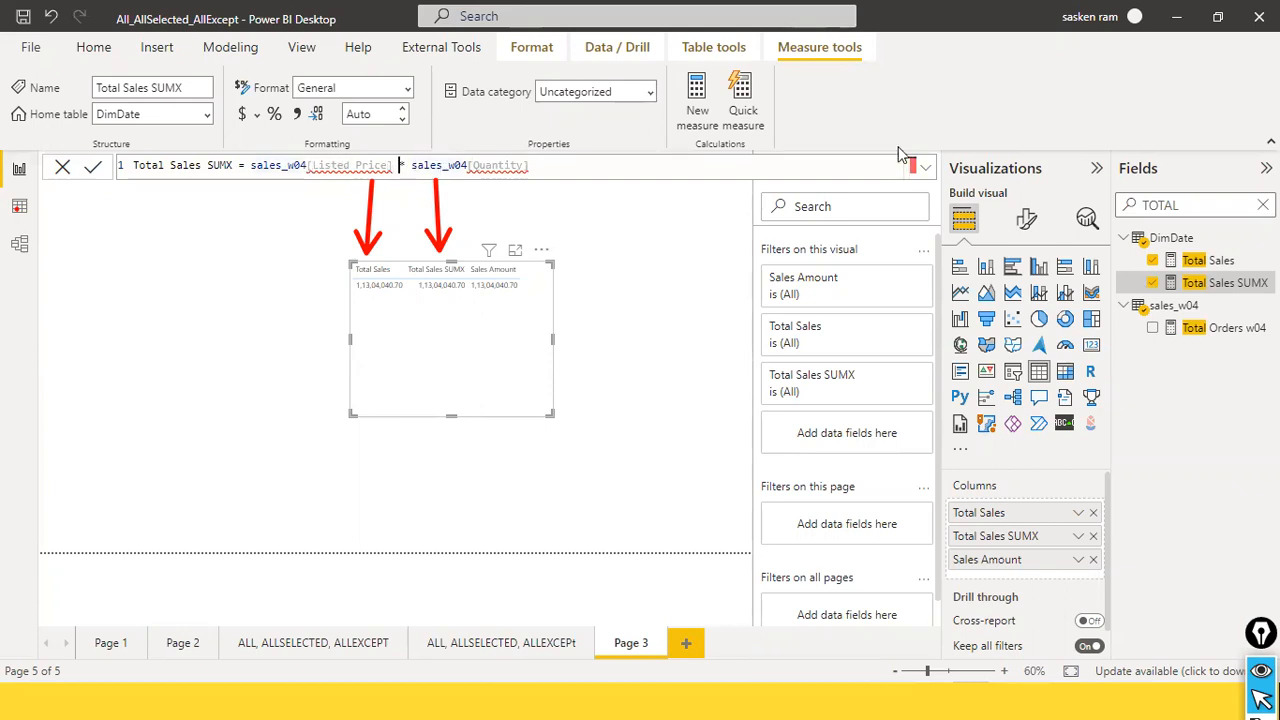
type(")")
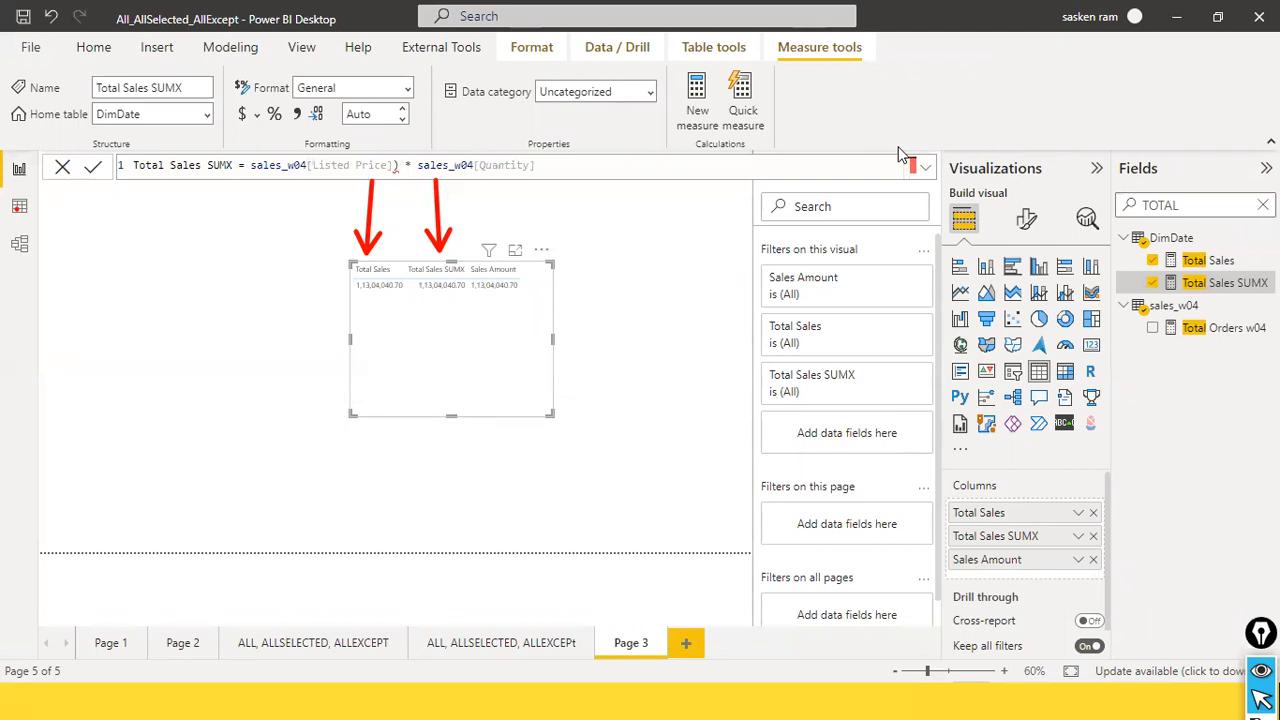
key("BackSpace")
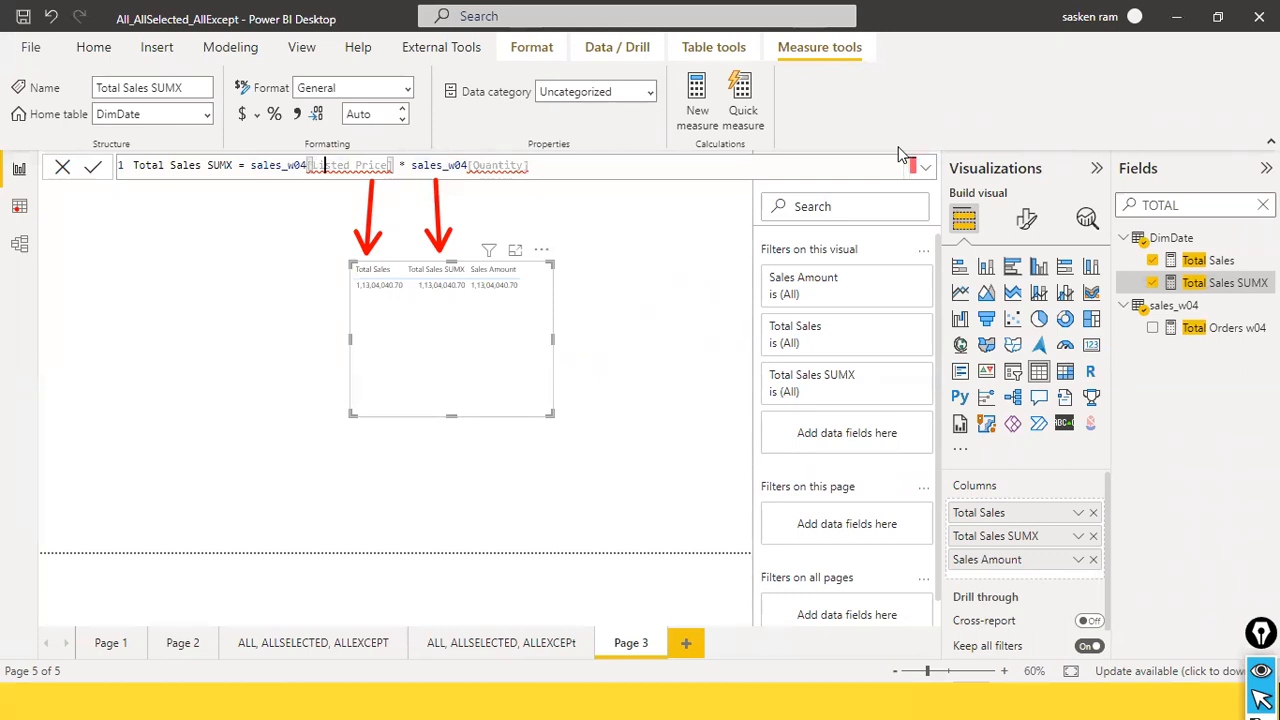
key("End")
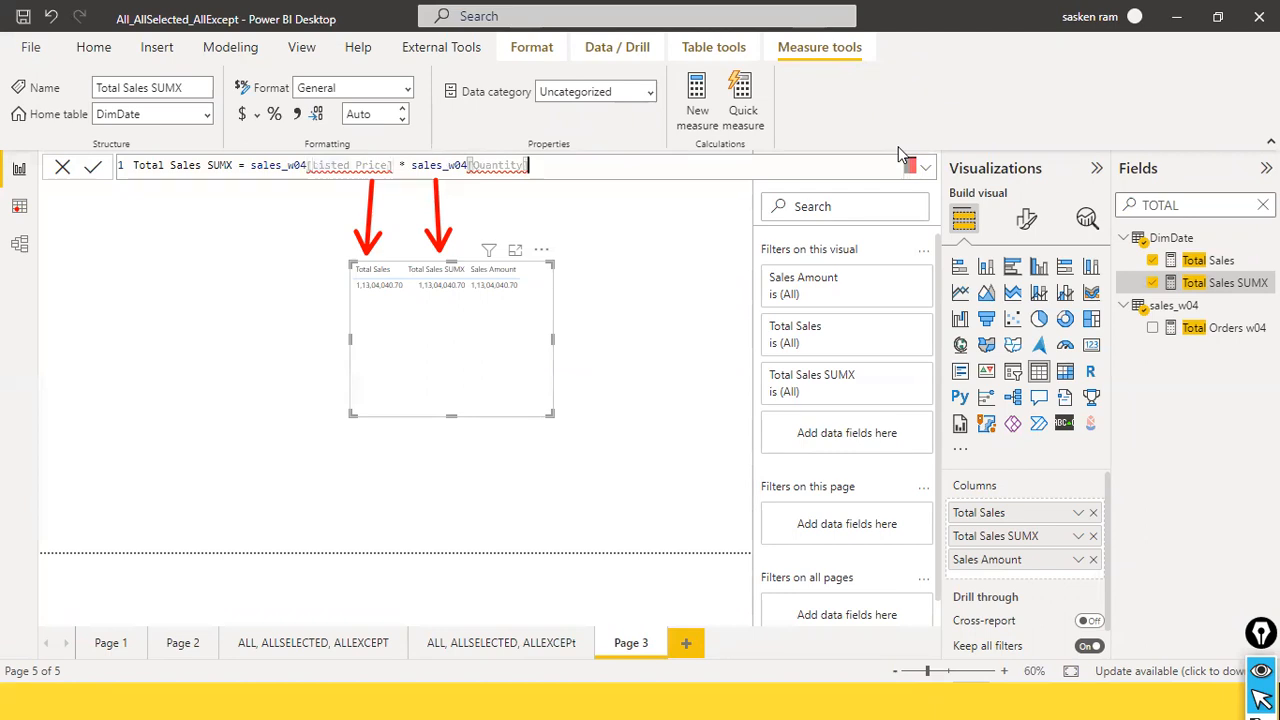
- Check the validation hint on the Listed Price reference and highlight the bare Listed Price * Quantity expression
mouse_move(324, 173)
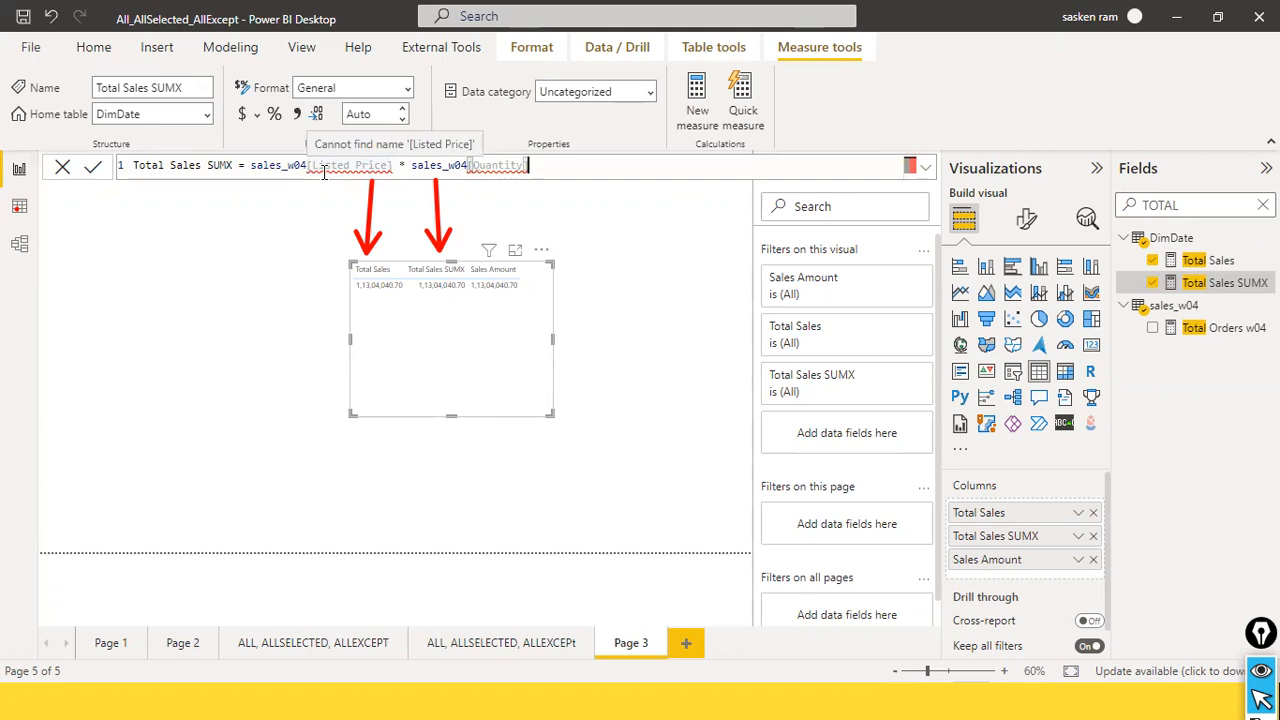
mouse_move(491, 167)
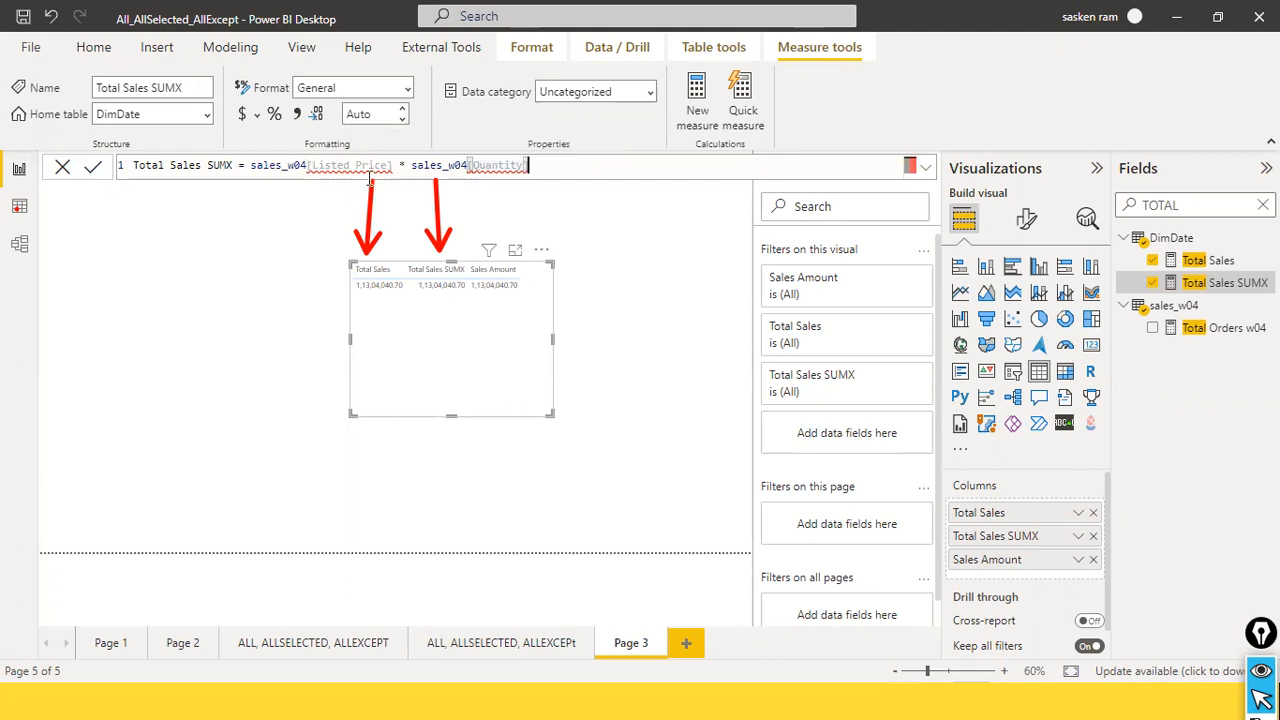
left_click_drag(250, 165, 509, 178)
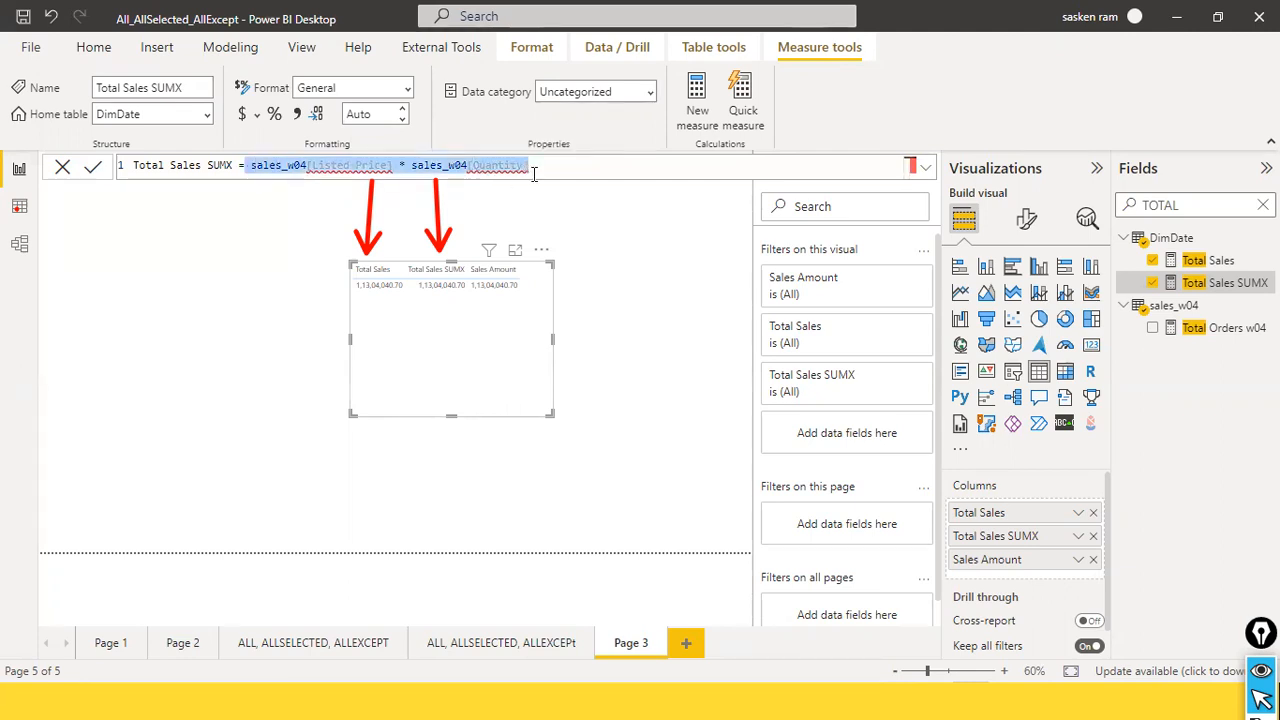
- Wrap the Listed Price * Quantity expression of the Total Sales SUMX formula in SUMX( )
left_click(250, 169)
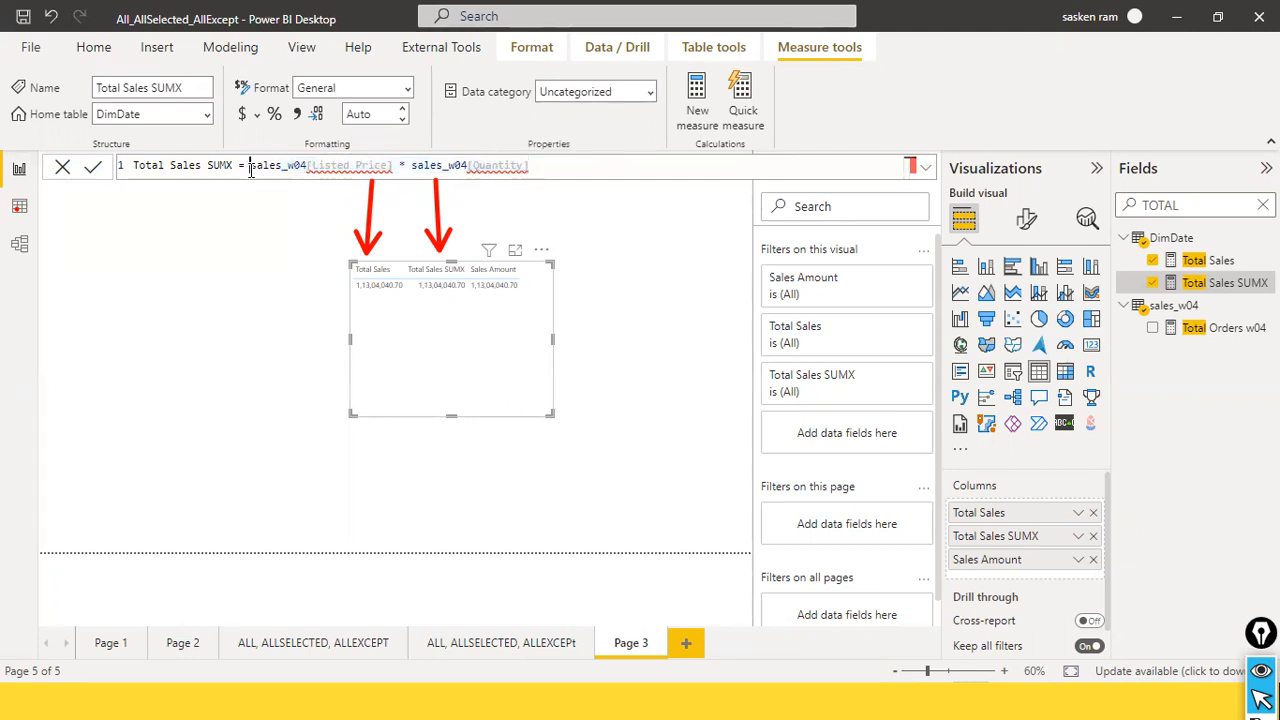
type("SUMX")
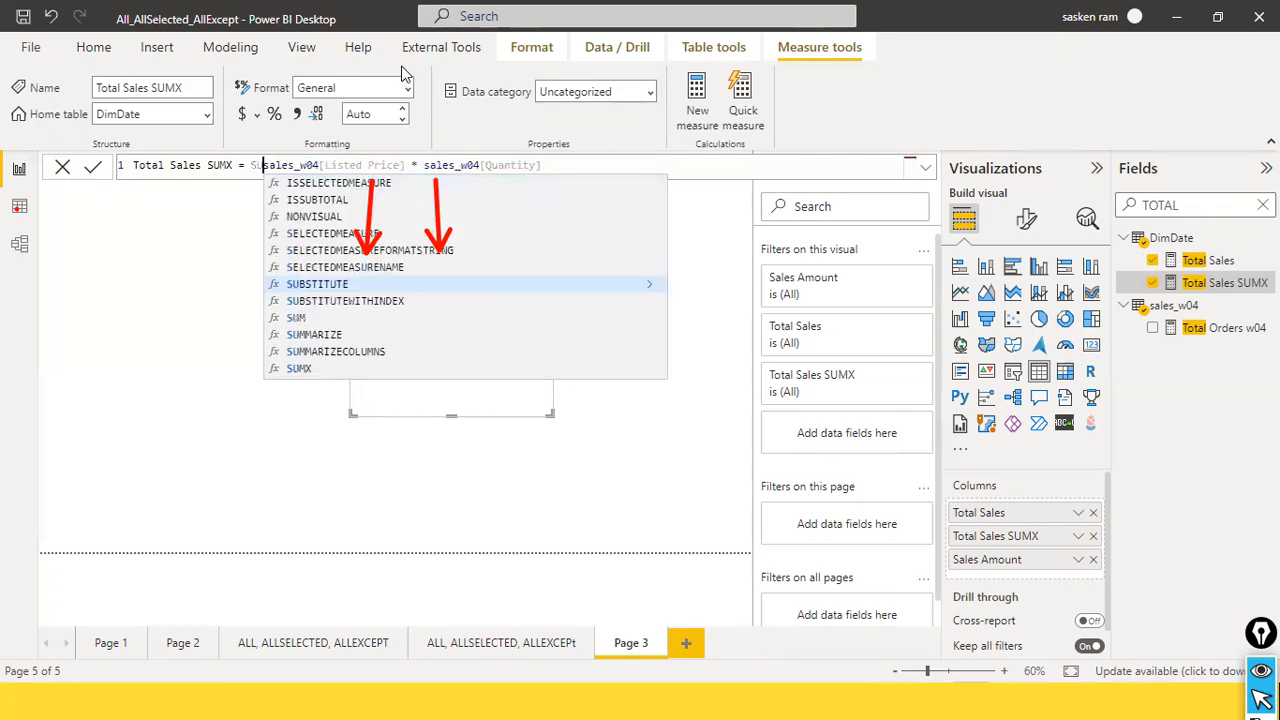
type("(")
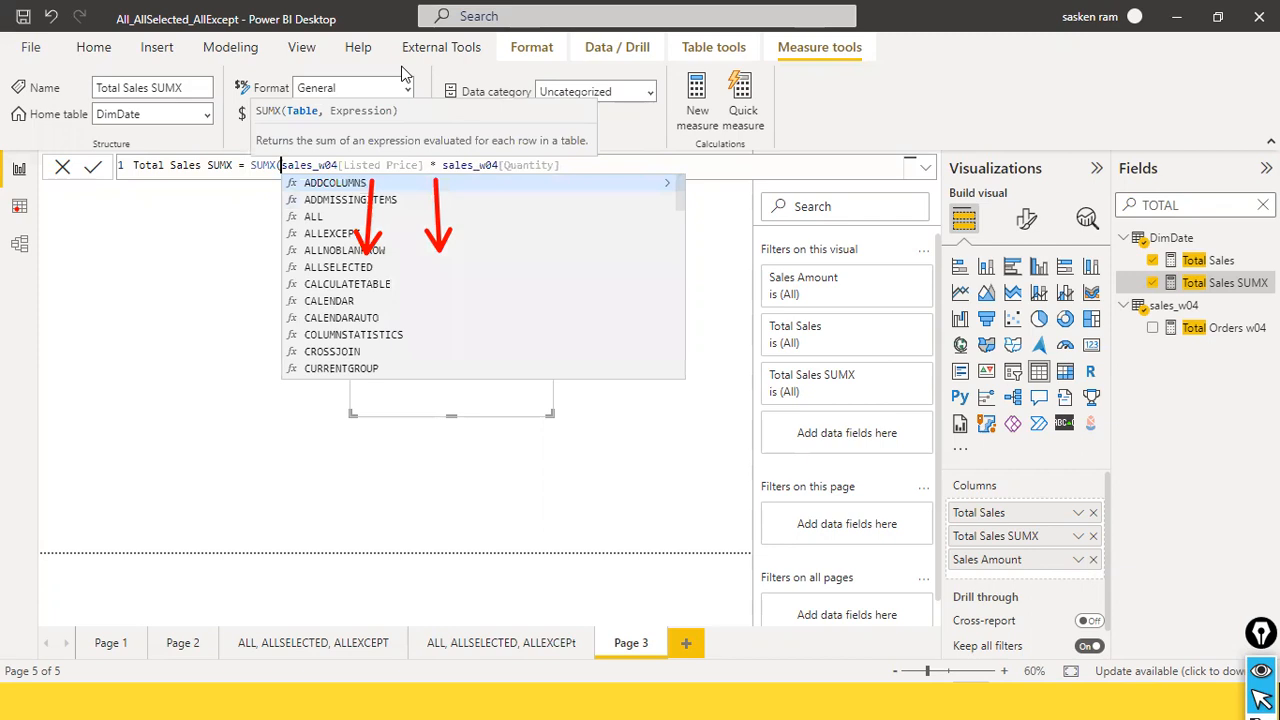
key("End")
type(")")
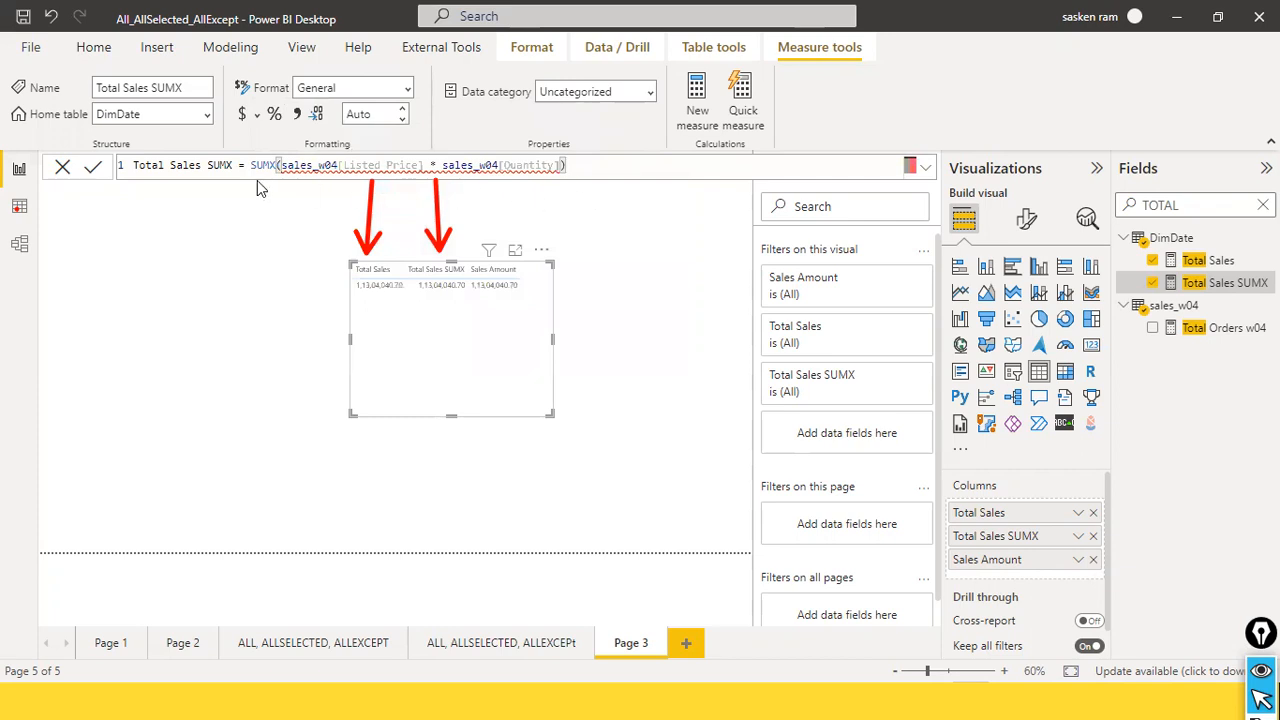
- Insert "sales," in lowercase as the table argument of SUMX, ahead of the multiplication expression
left_click(278, 165)
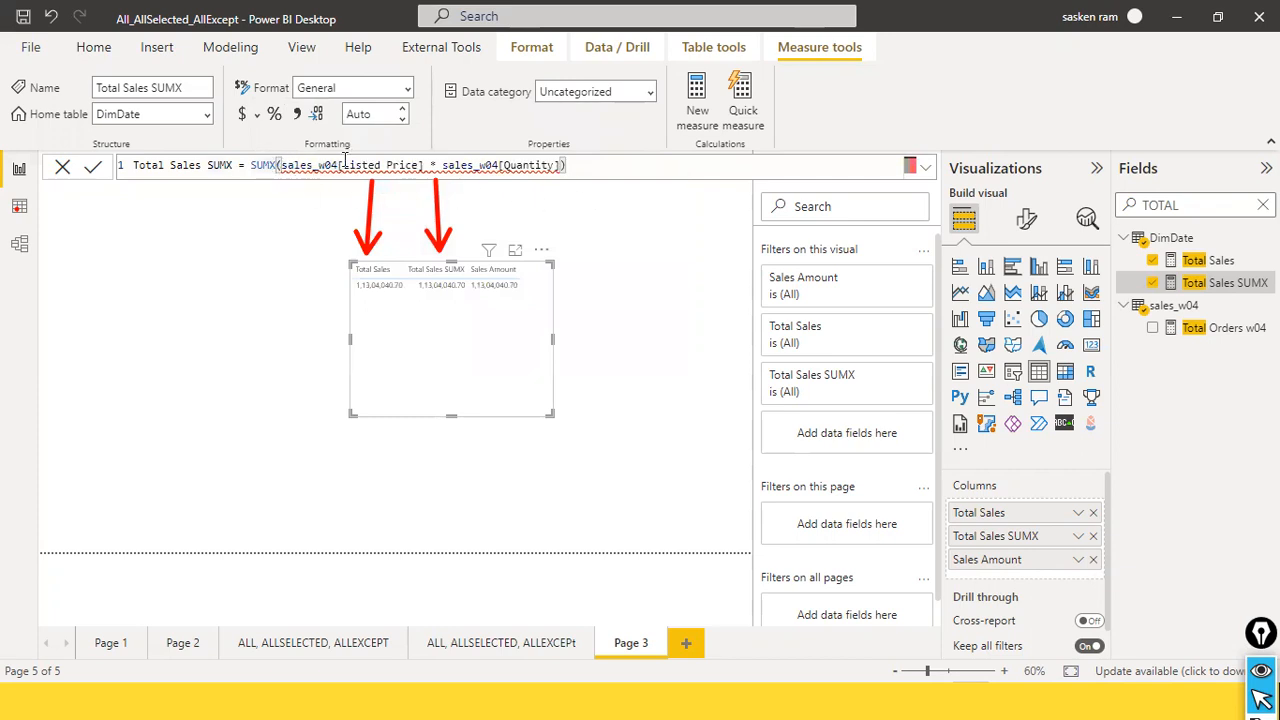
type("SALES,")
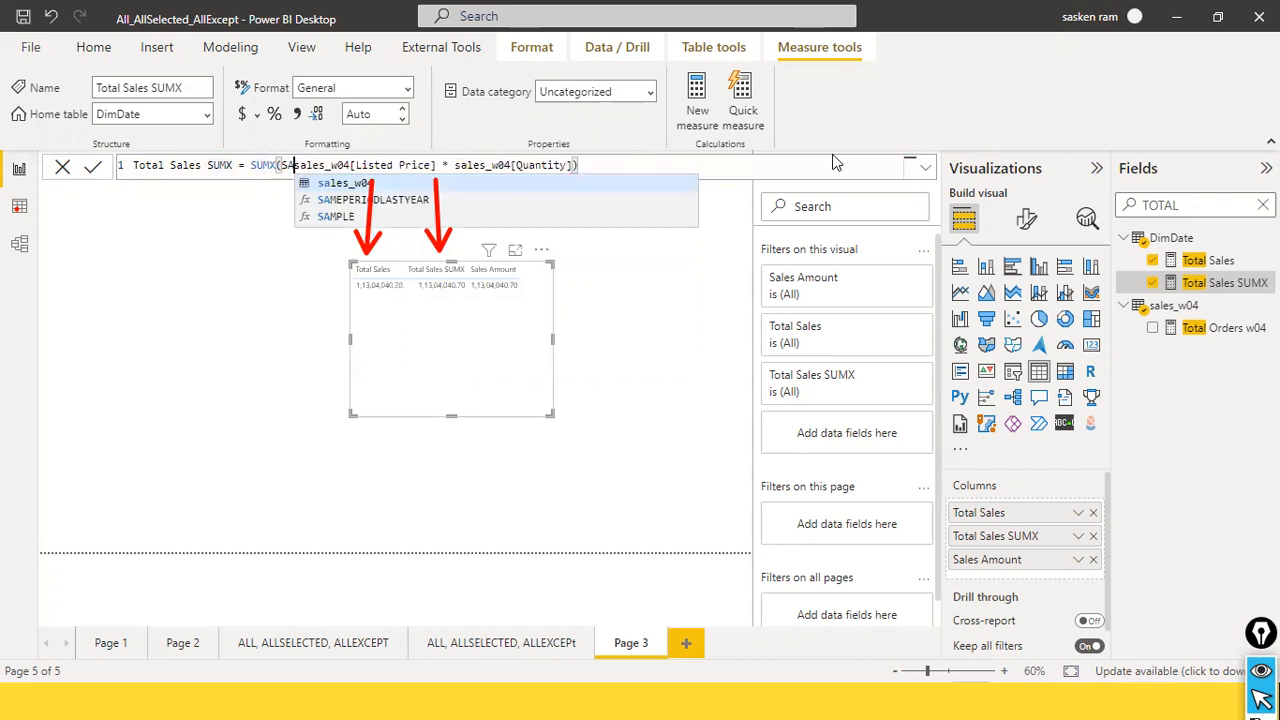
key("BackSpace")
key("BackSpace")
key("BackSpace")
key("BackSpace")
key("BackSpace")
key("BackSpace")
key("BackSpace")
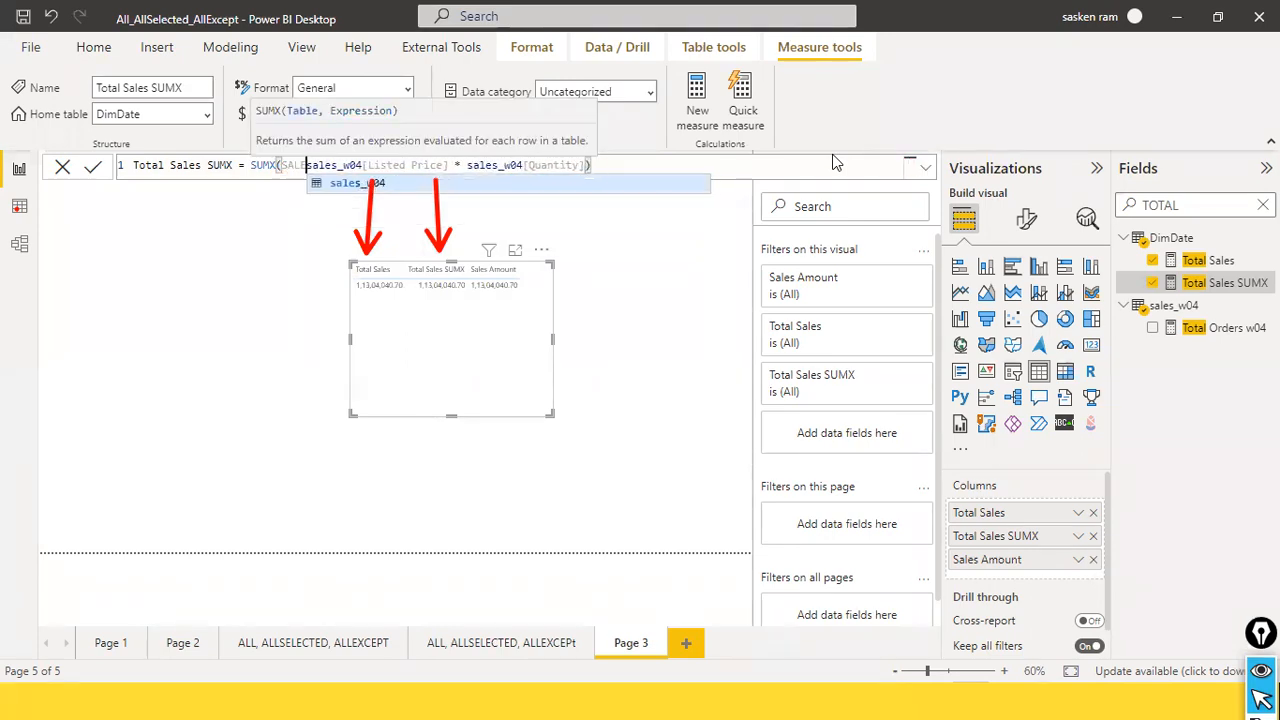
type("sales,")
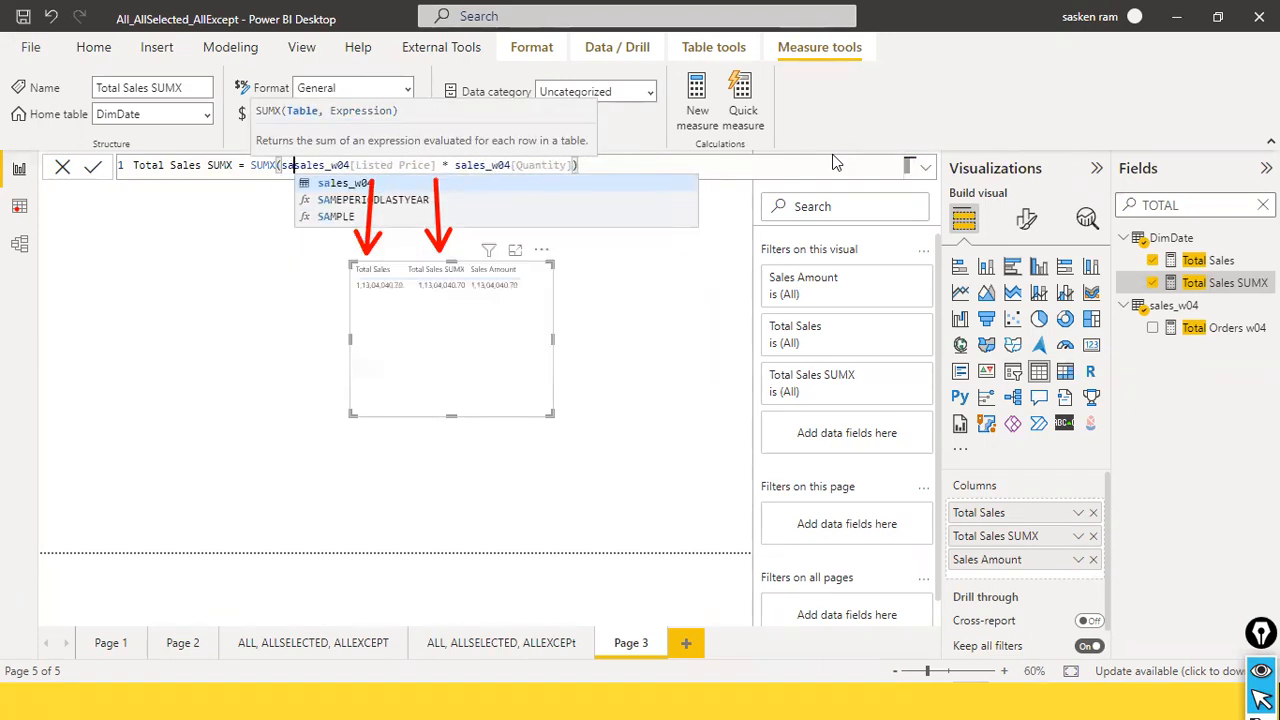
key("BackSpace")
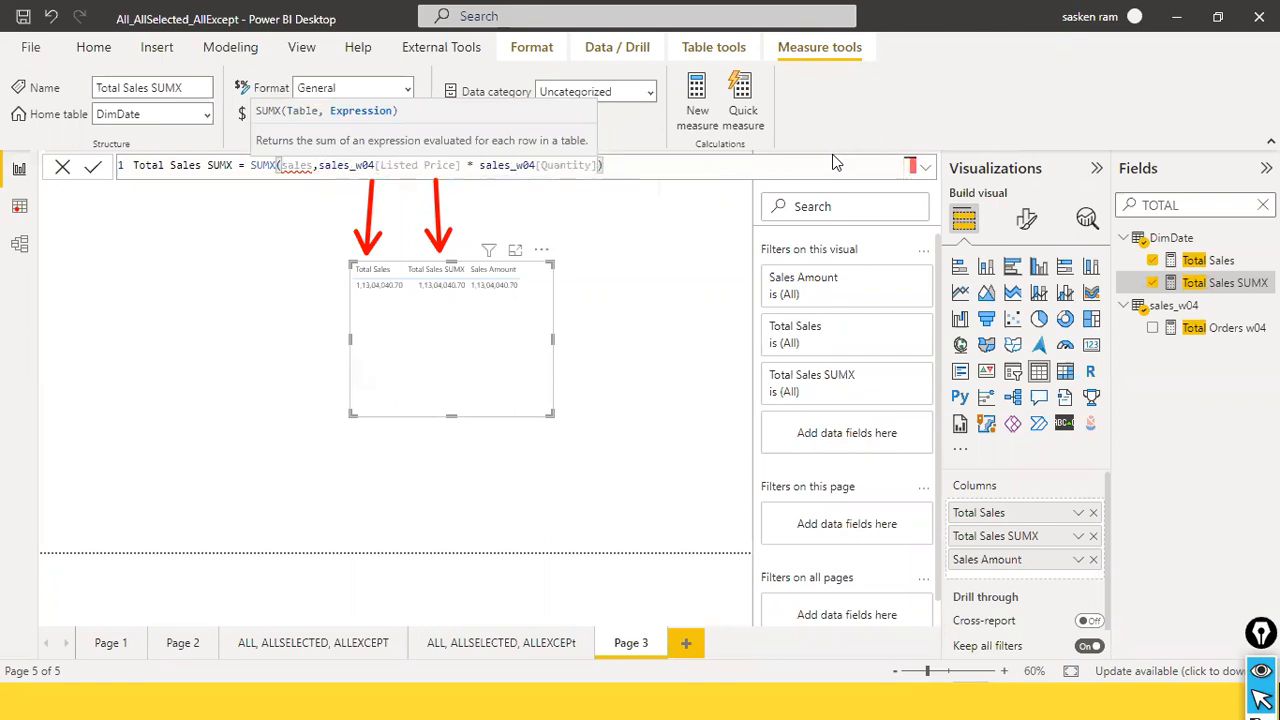
- Try a closing parenthesis after sales_w04[Listed Price] inside SUMX, and discard all edits to the Total Sales SUMX formula
key("Left")
key("Left")
key("Left")
key("Left")
key("Left")
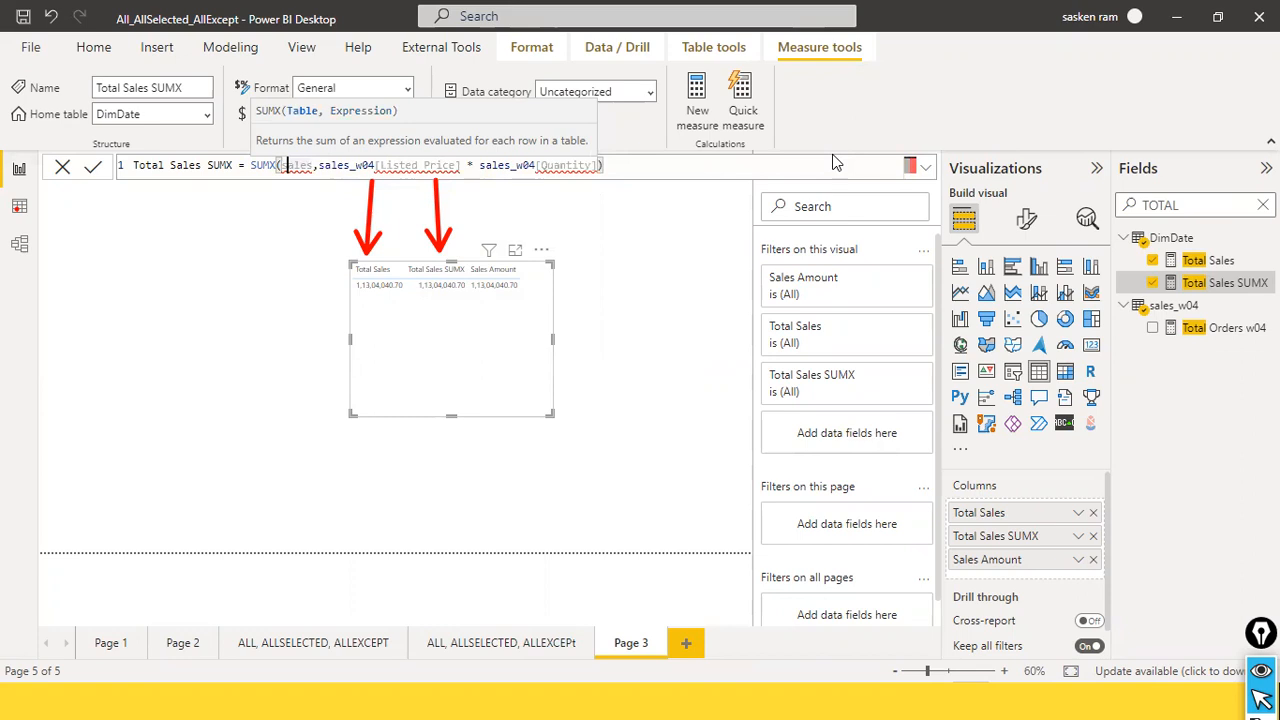
key("Right")
key("Right")
key("Right")
key("Right")
key("Right")
key("Right")
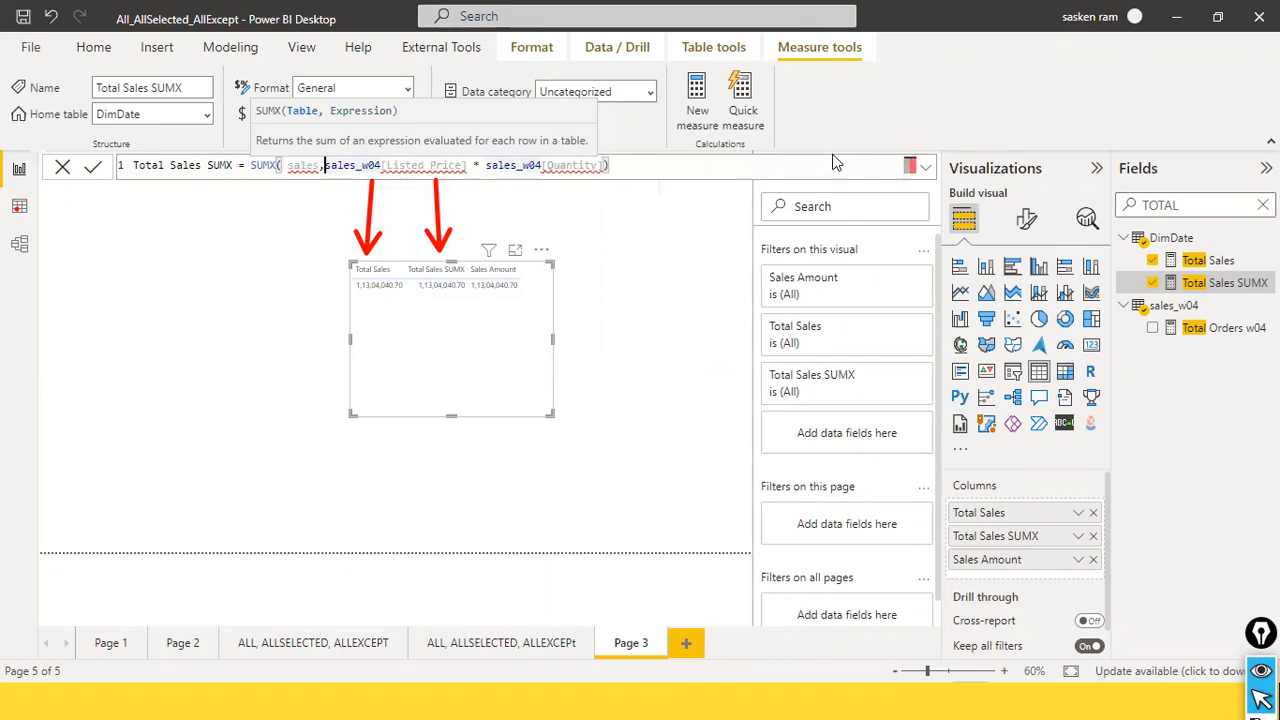
key("ctrl+Right")
key("ctrl+Right")
key("ctrl+Right")
key("Right")
type(")")
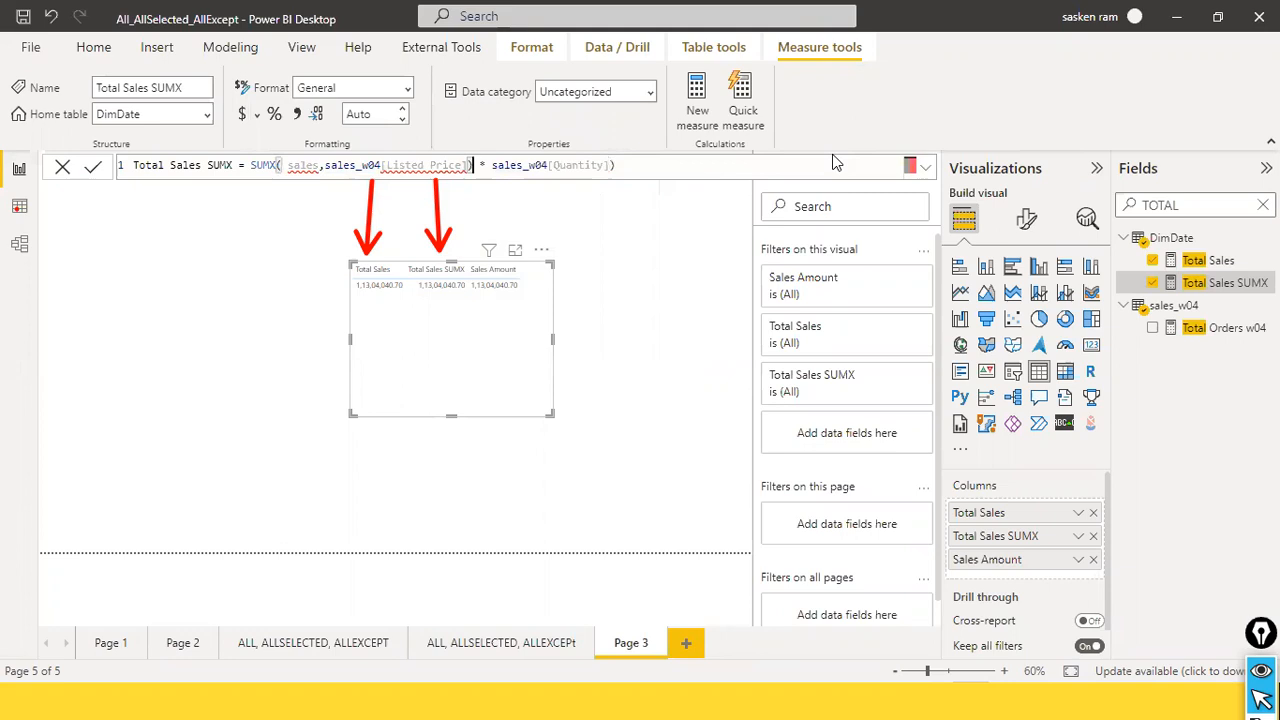
key("BackSpace")
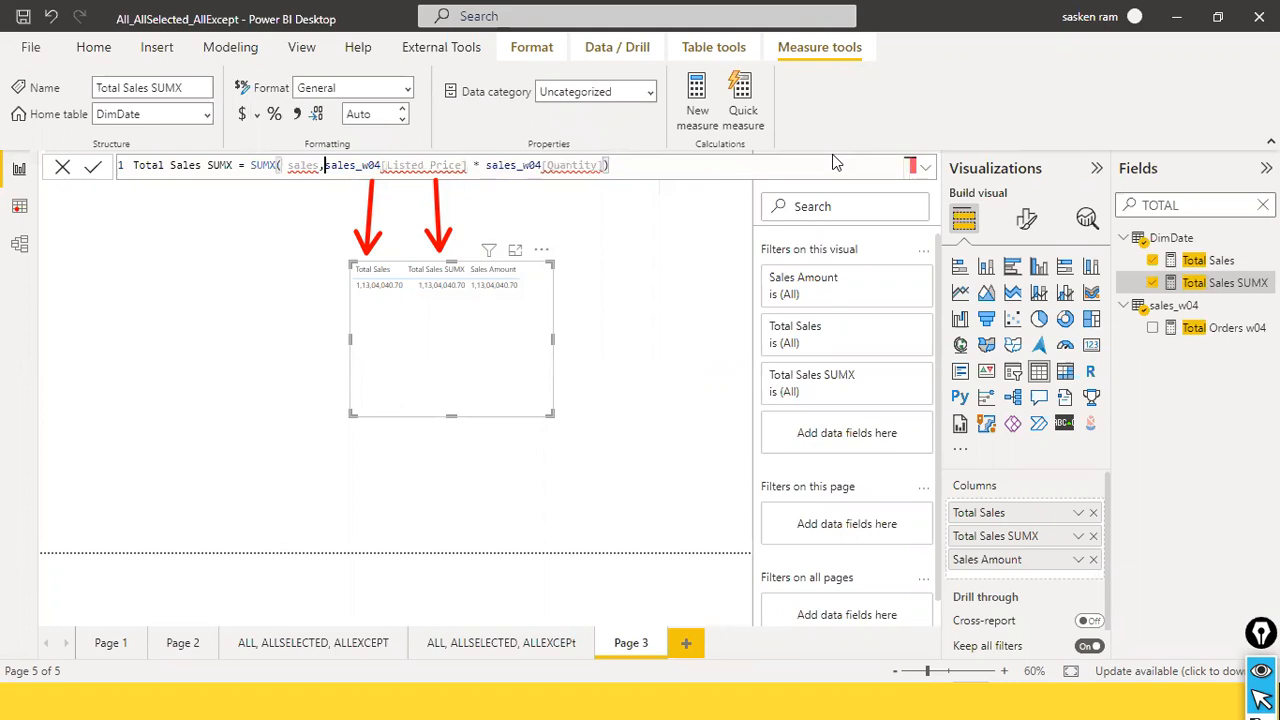
key("Right")
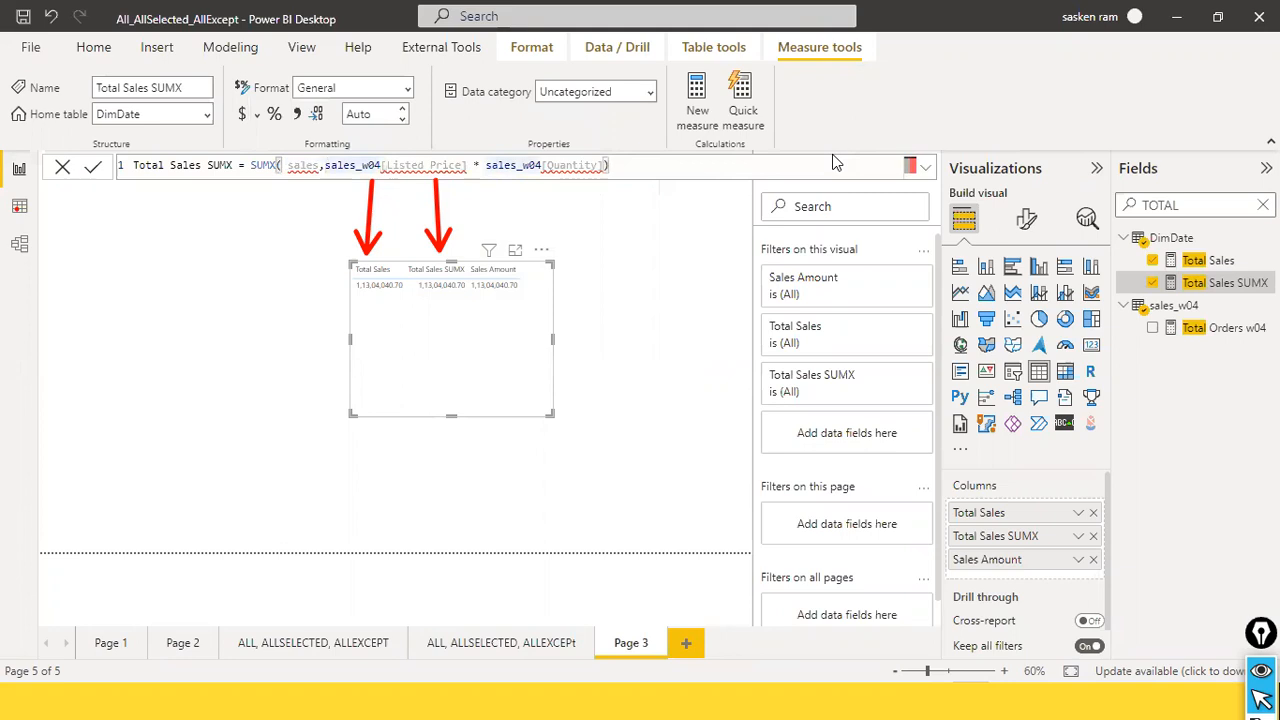
left_click(62, 168)
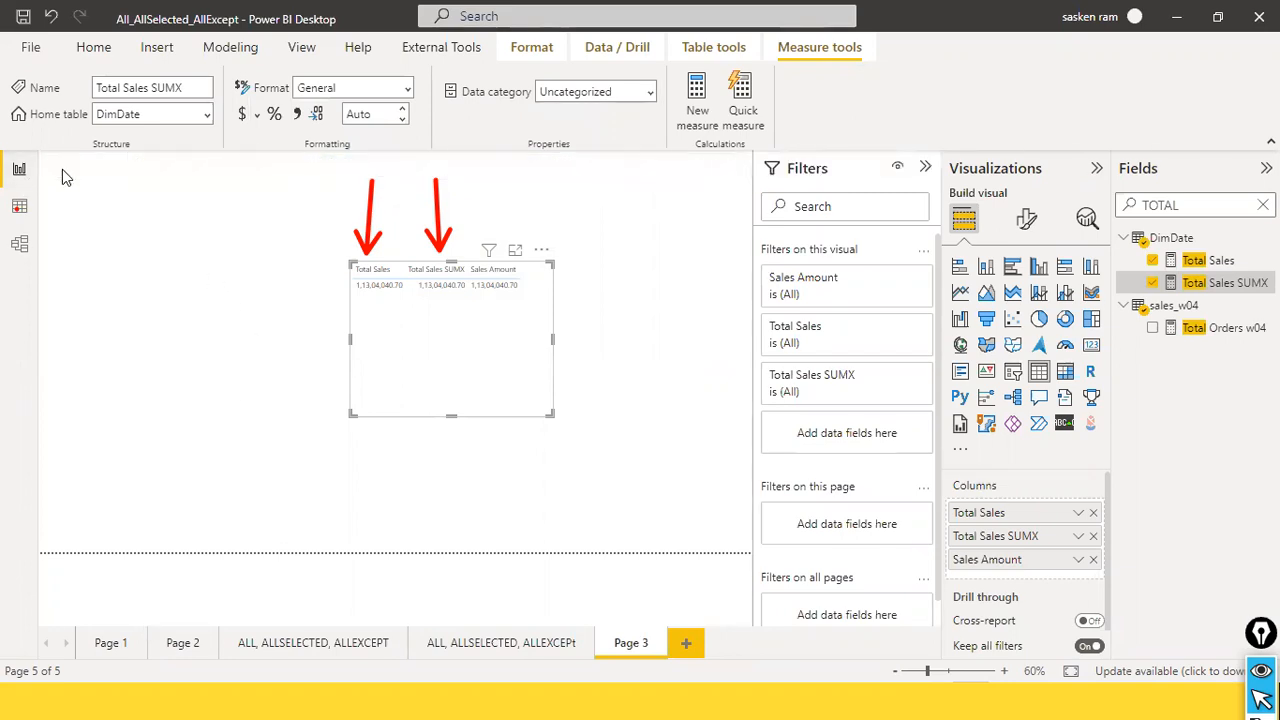
- Reopen the Total Sales SUMX measure's formula and compare it with the Sales Amount column in the data table
left_click(1210, 283)
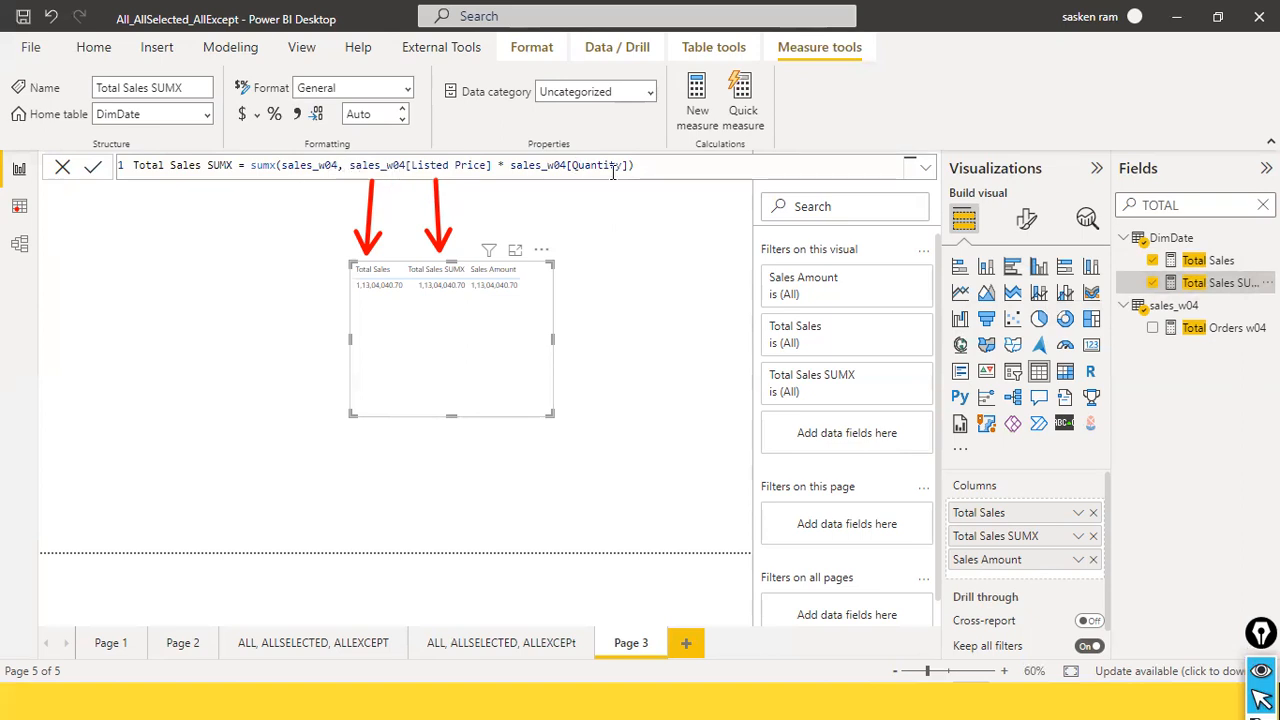
left_click(651, 168)
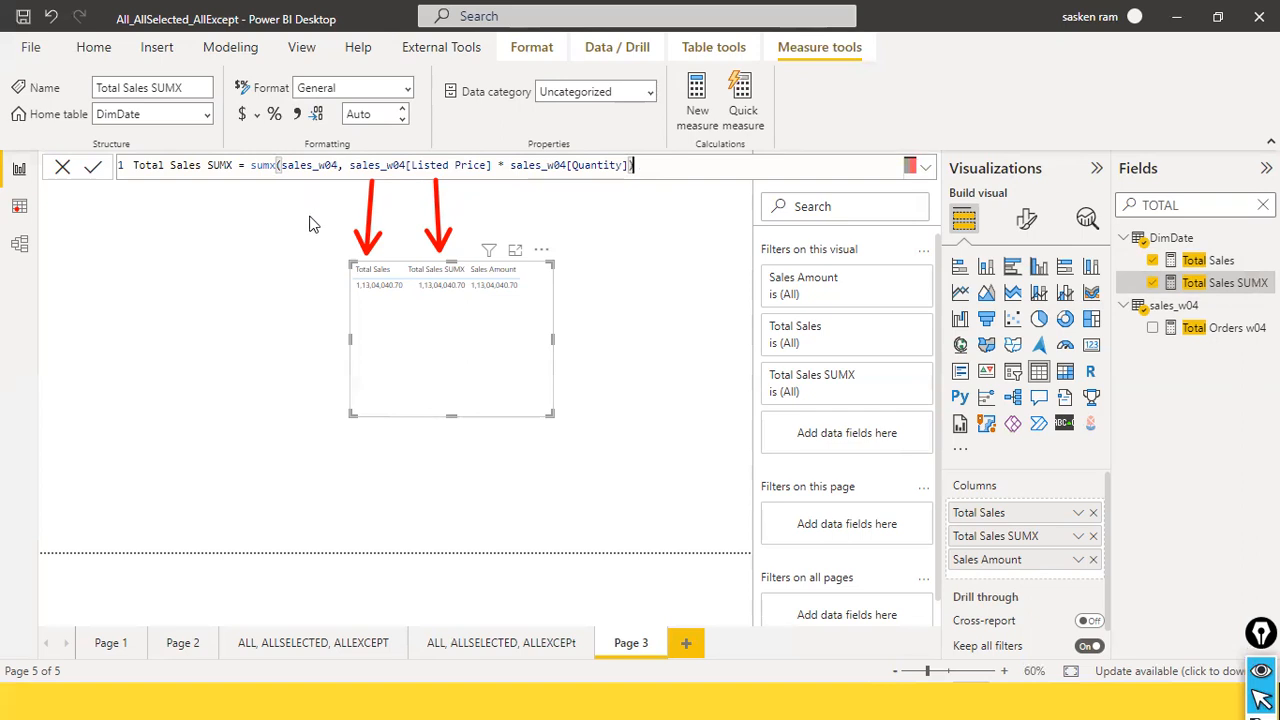
left_click(20, 207)
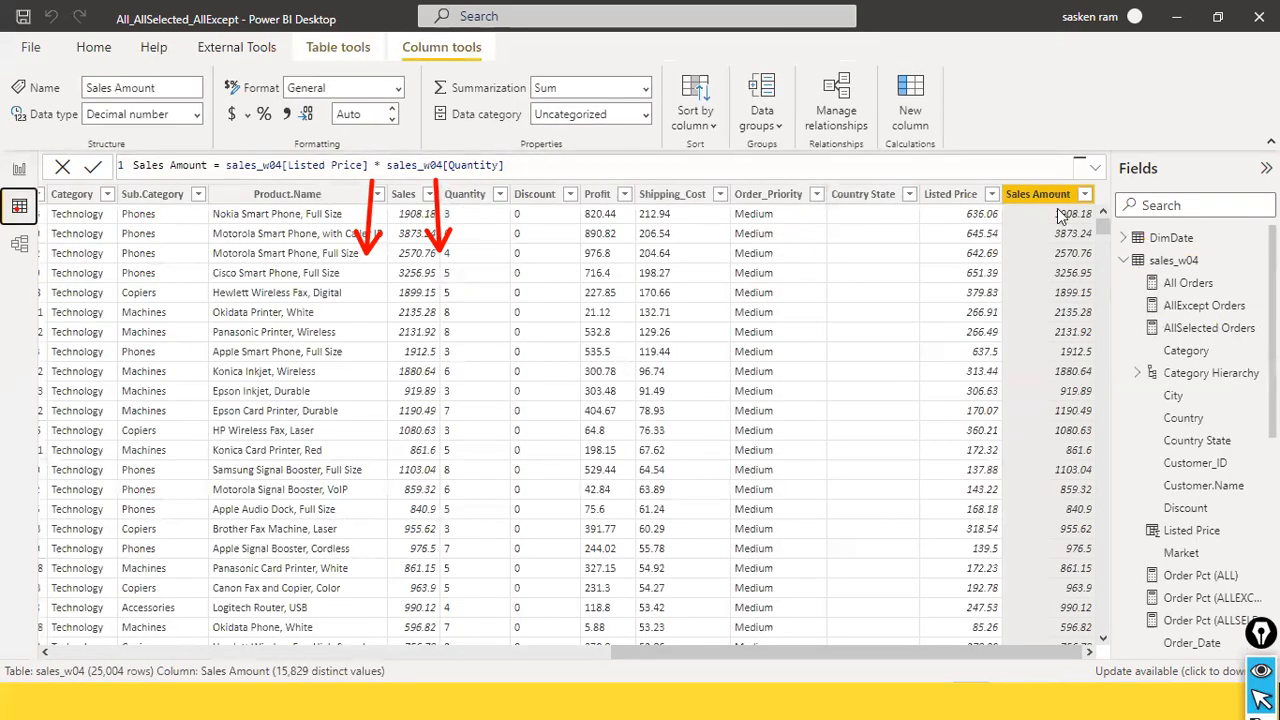
left_click(19, 170)
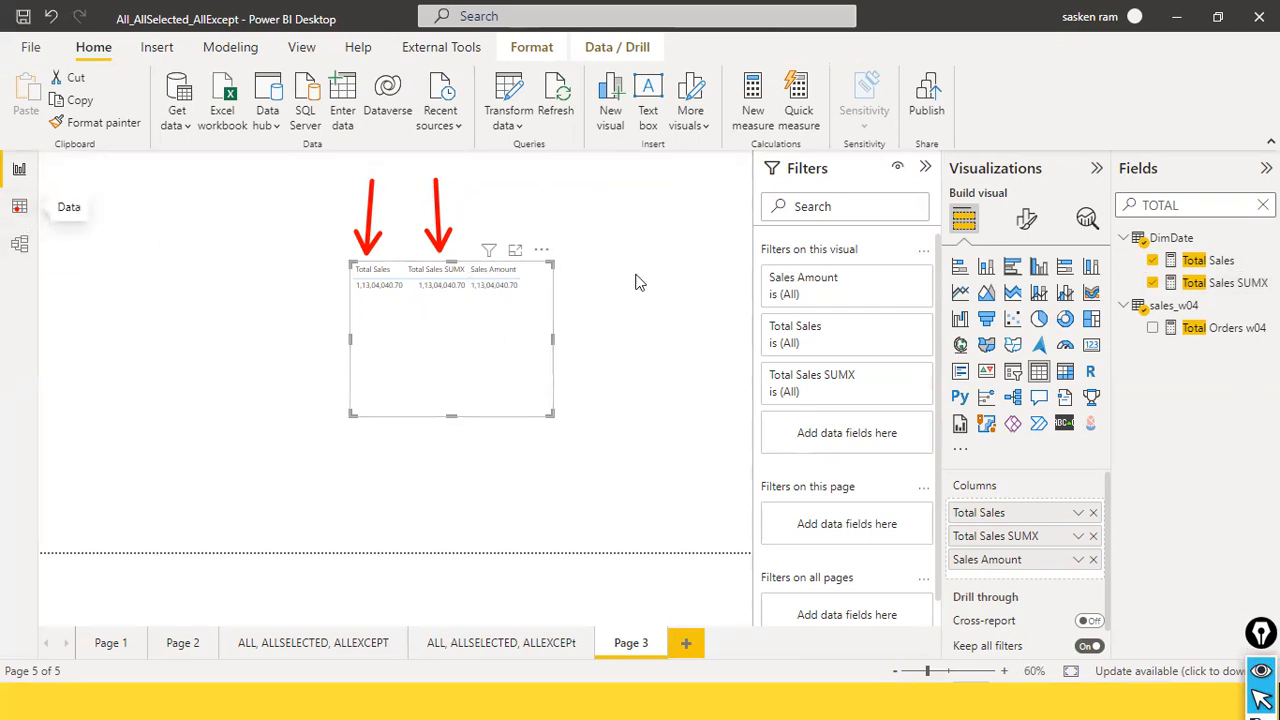
- Open the Total Sales measure's formula on the report page and compare it with the Sales Amount column's formula in the data table
left_click(1222, 262)
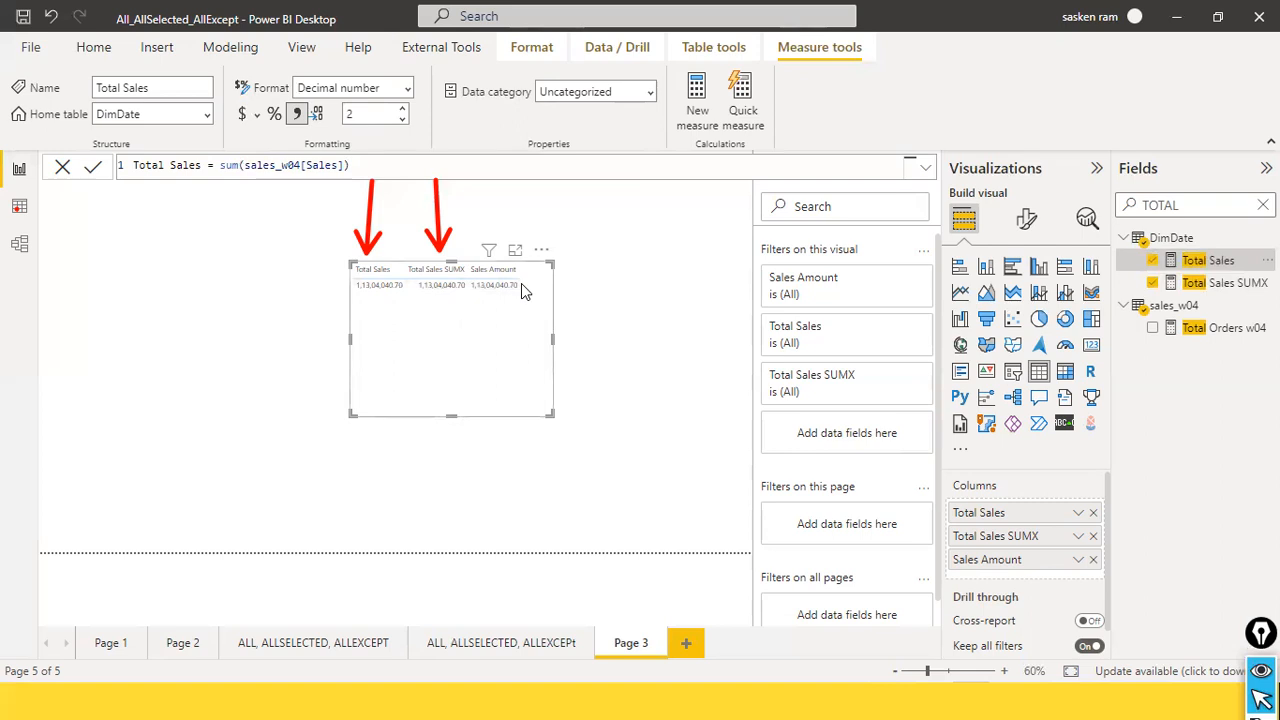
left_click(19, 208)
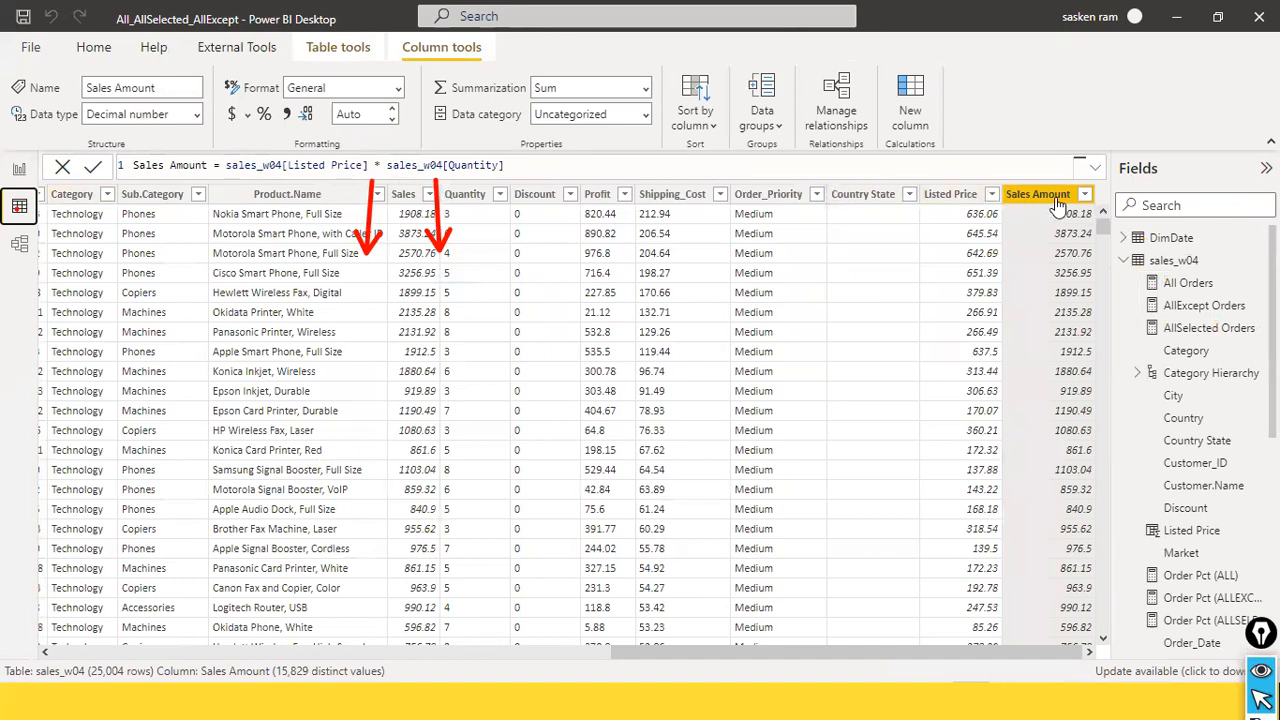
left_click(18, 172)
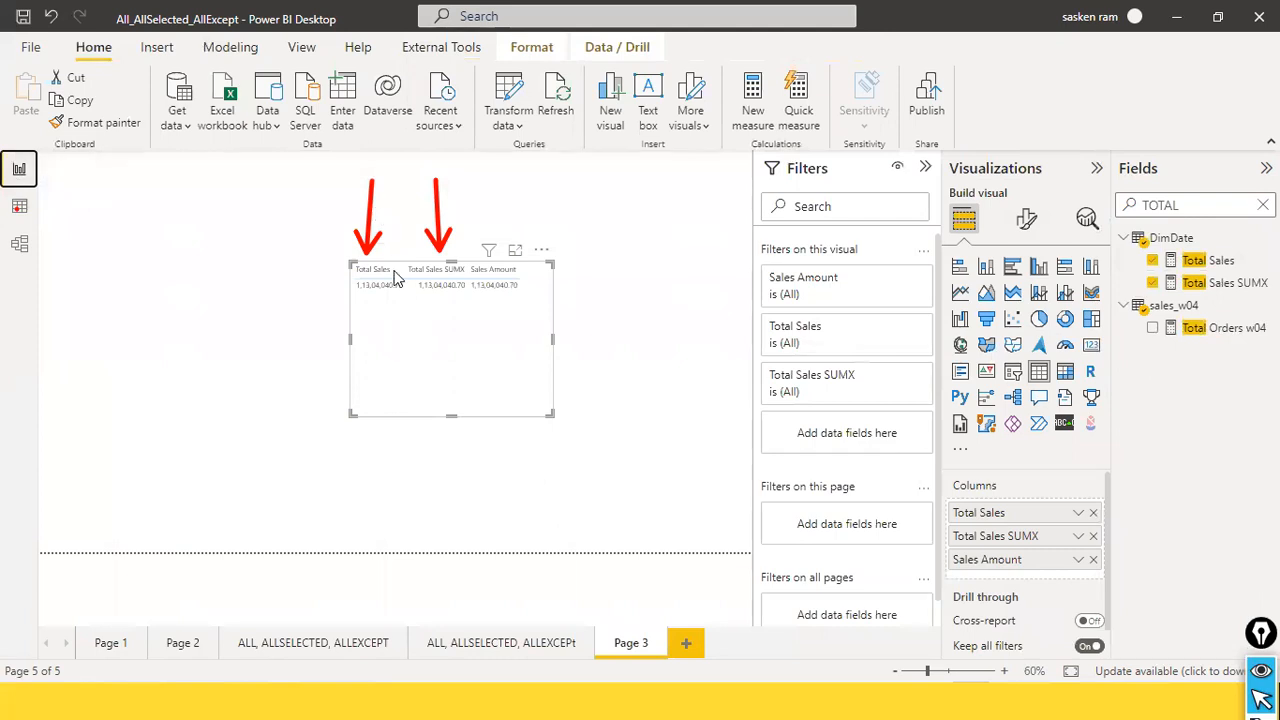
left_click(19, 207)
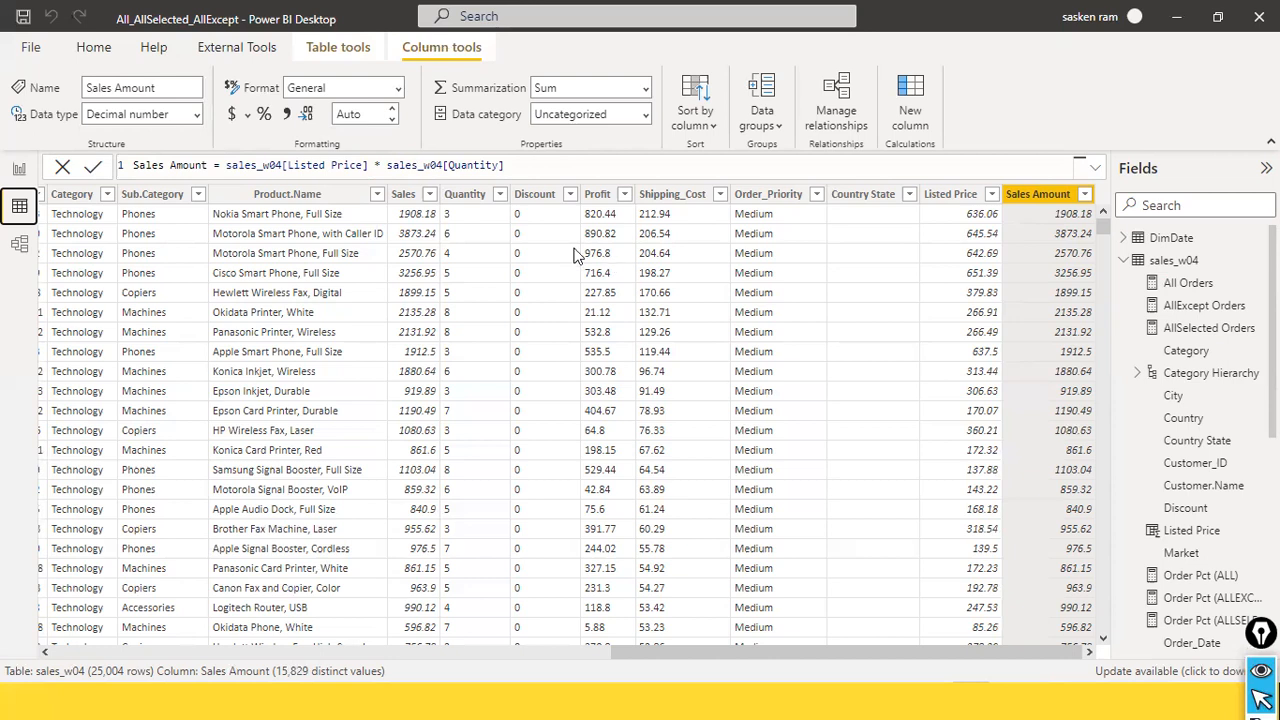
left_click(550, 168)
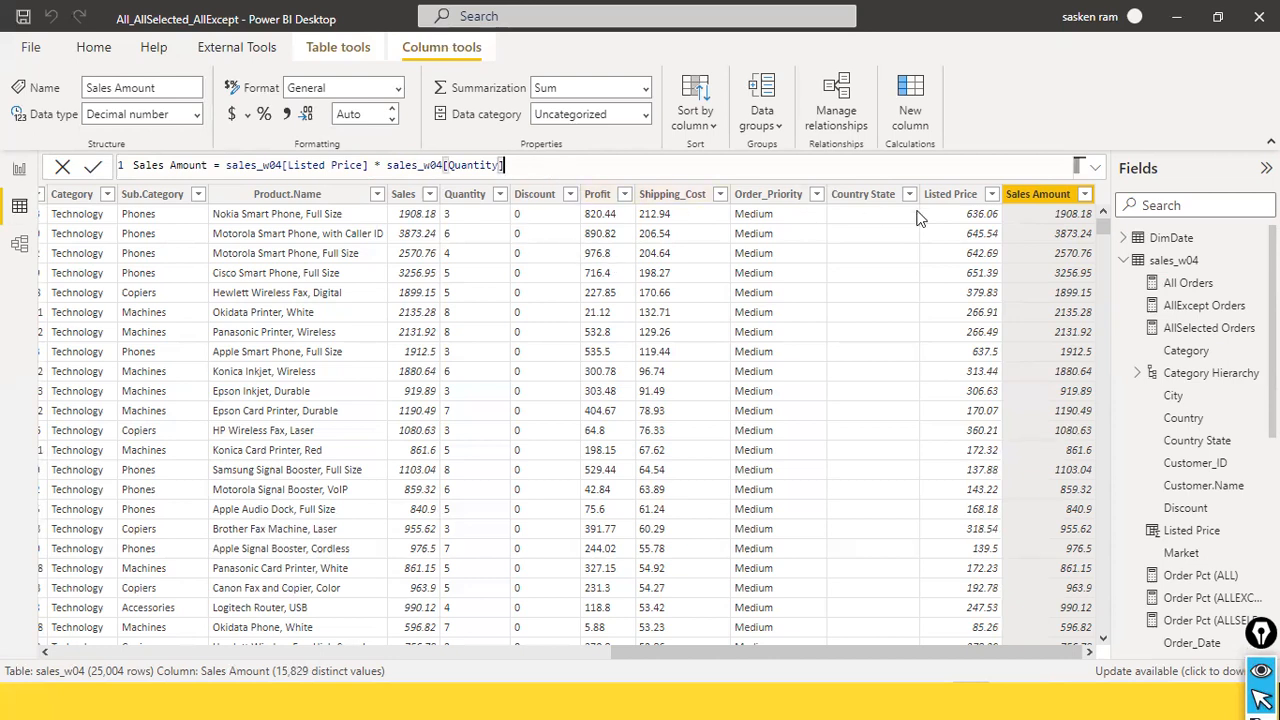
- Review the Sales Amount column's formula in the data table and the Total Sales SUMX measure's formula on the report page
left_click_drag(507, 165, 165, 139)
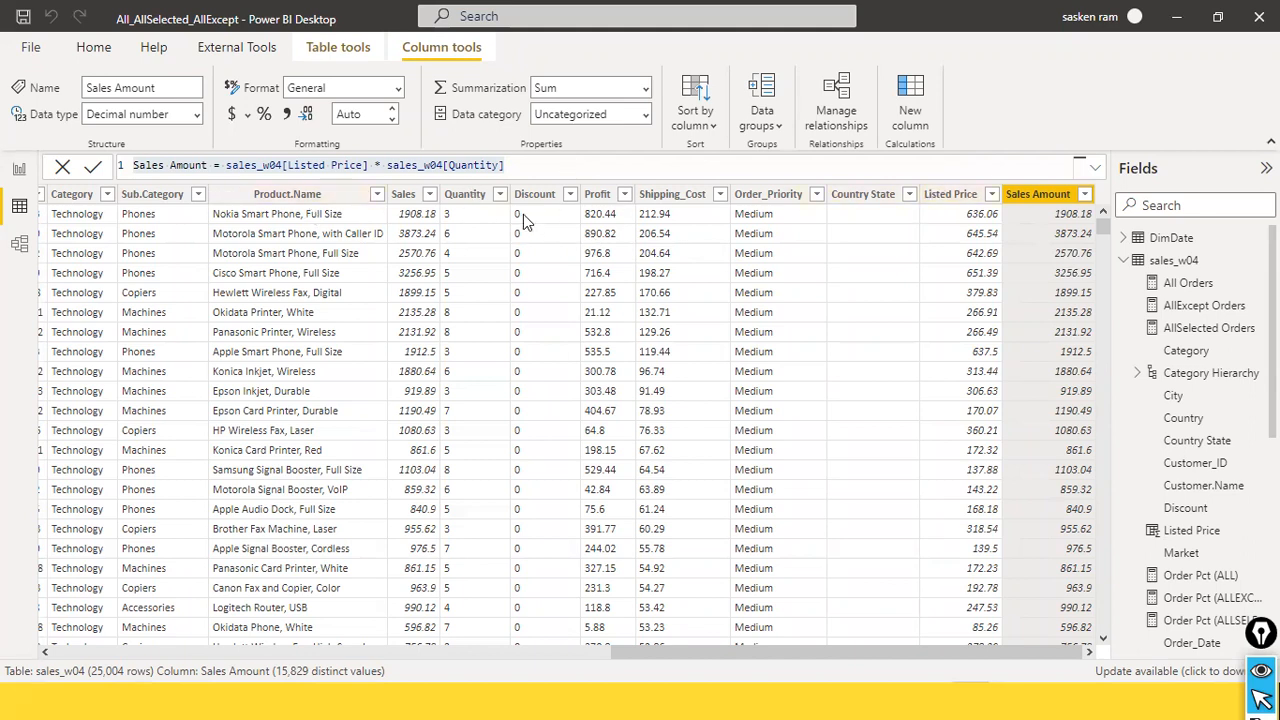
left_click(409, 167)
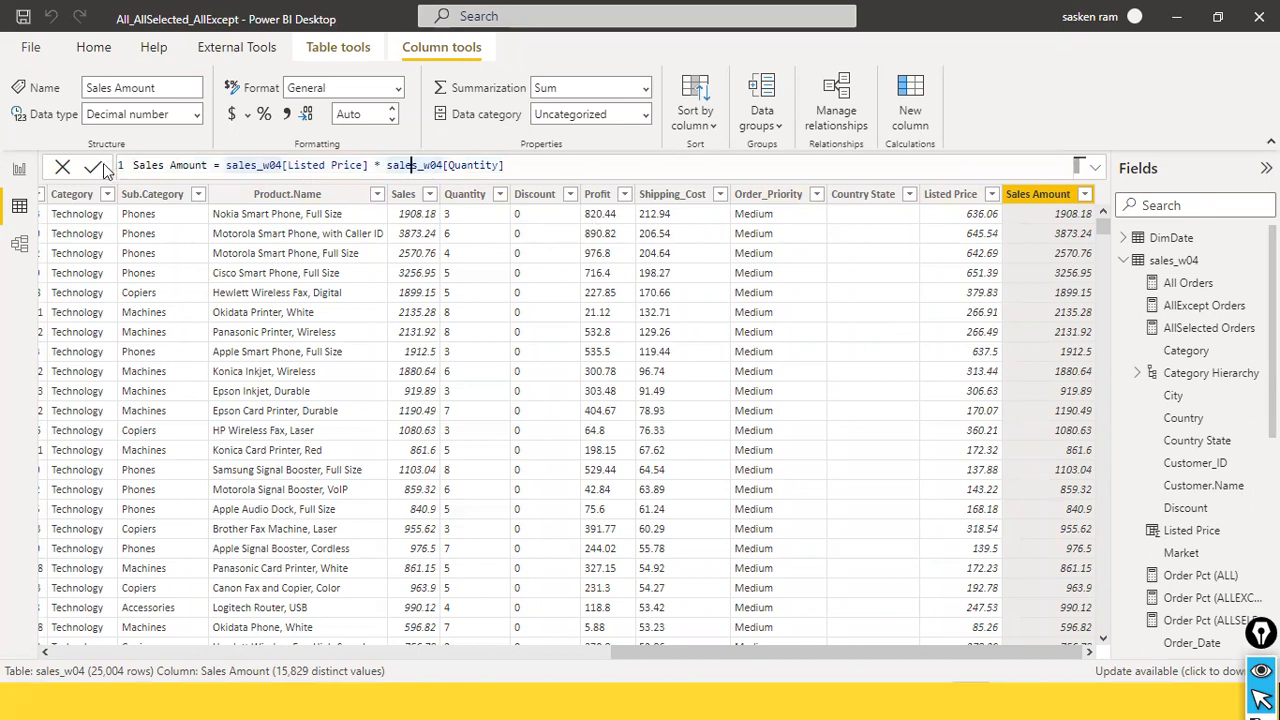
left_click(17, 170)
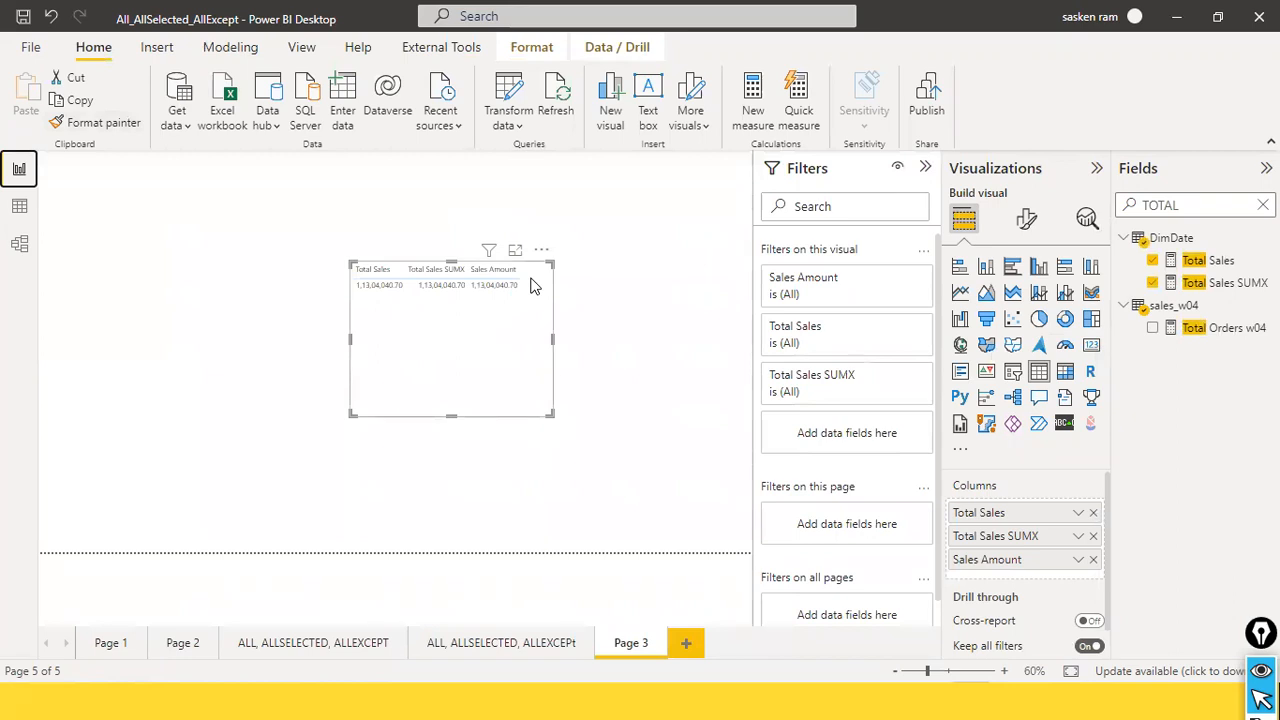
left_click(1233, 286)
left_click(277, 165)
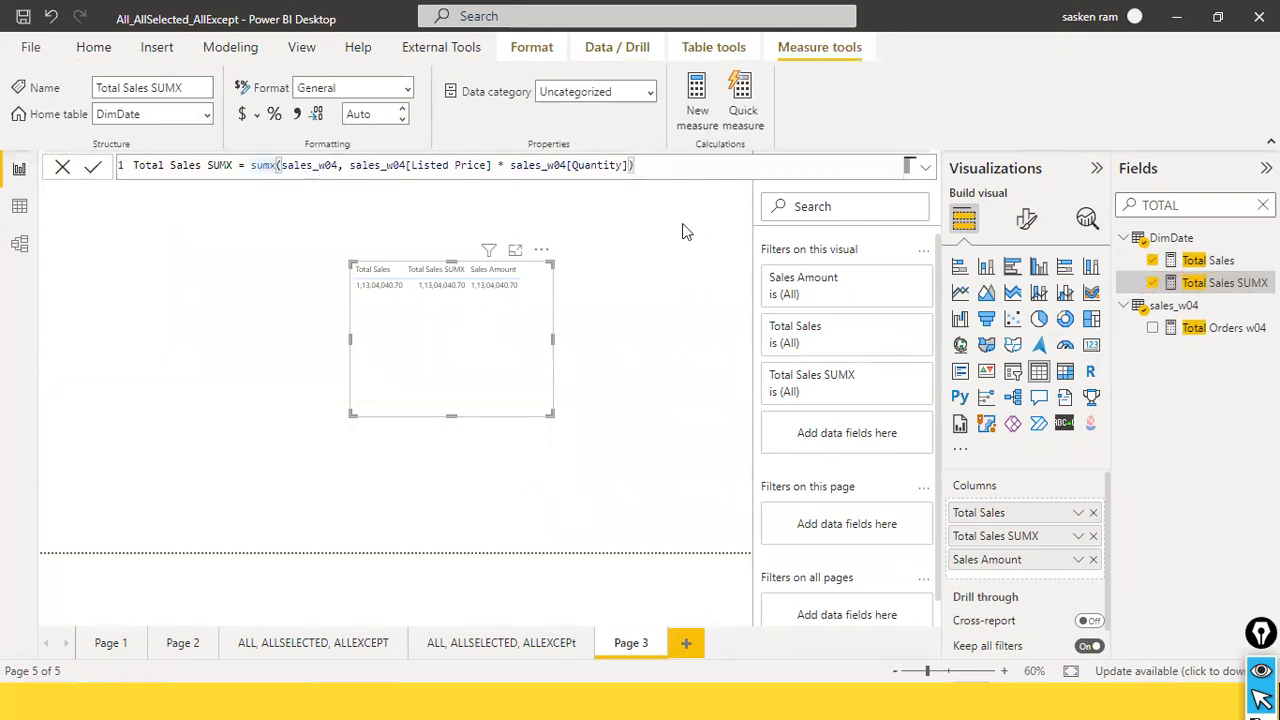
left_click(126, 242)
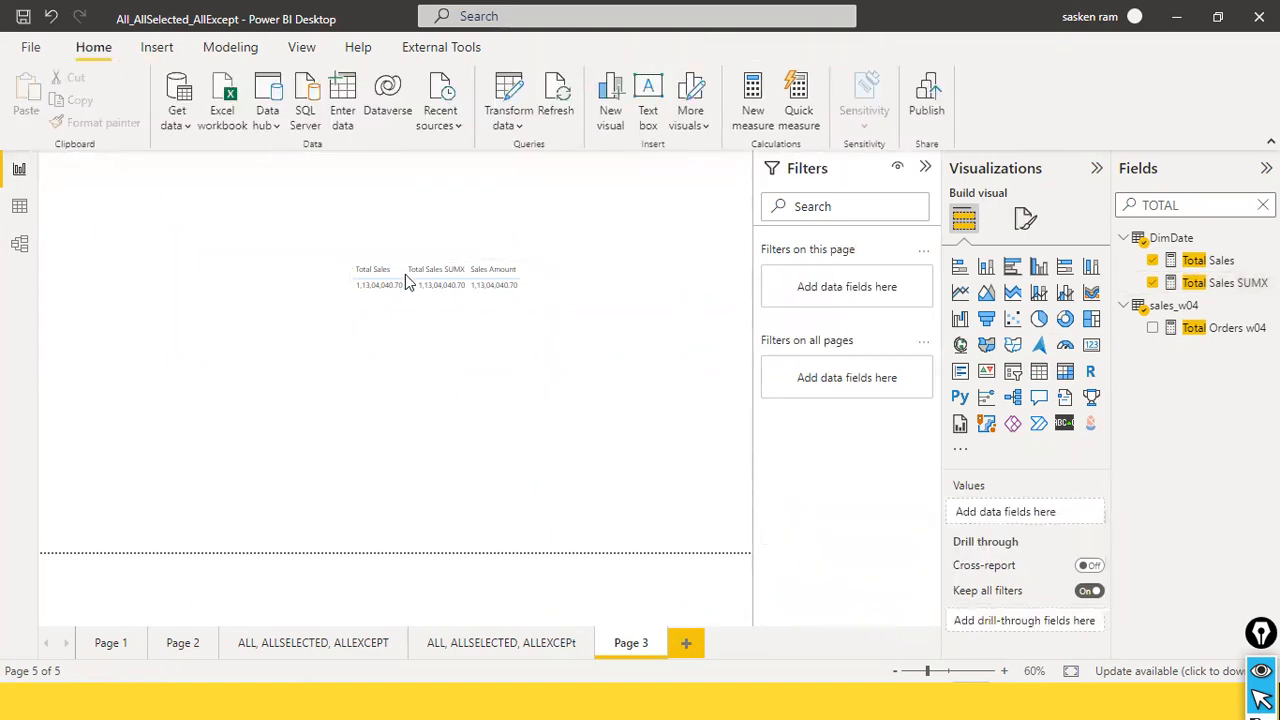
- Move the table visual toward the left side of Page 3, and make it wider and shorter
left_click_drag(476, 332, 254, 310)
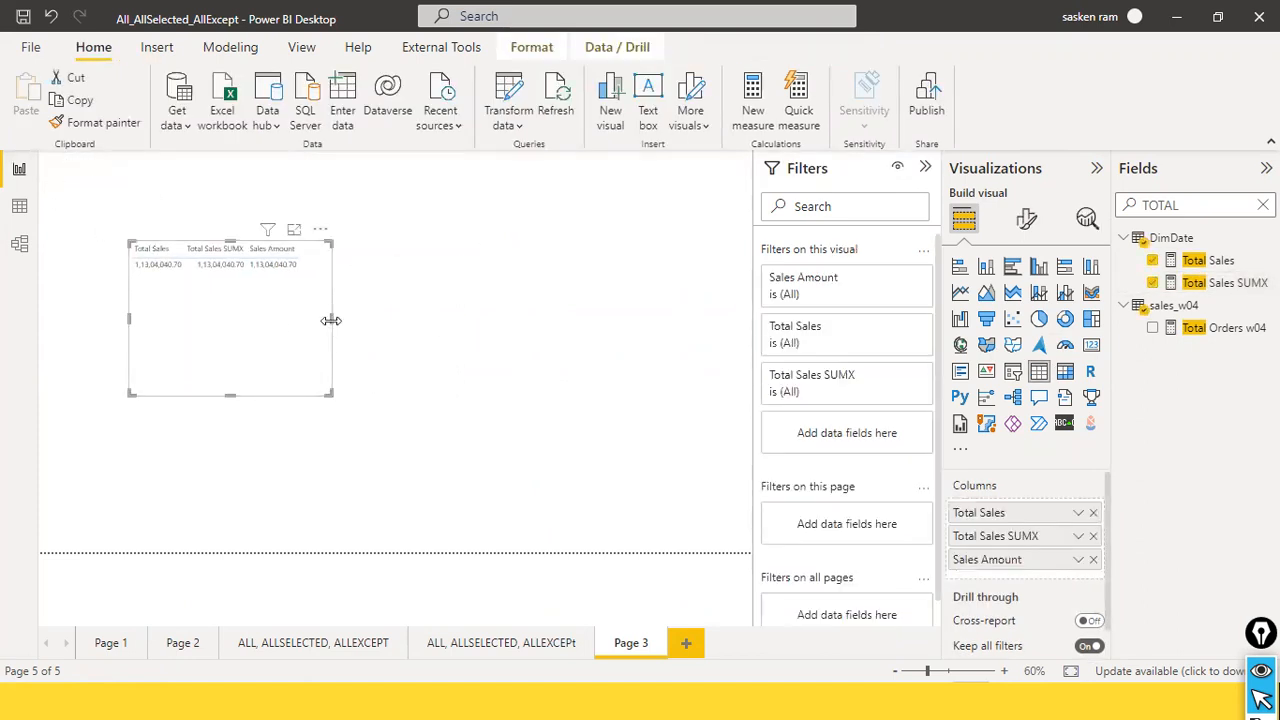
left_click_drag(331, 318, 389, 331)
left_click_drag(263, 389, 318, 358)
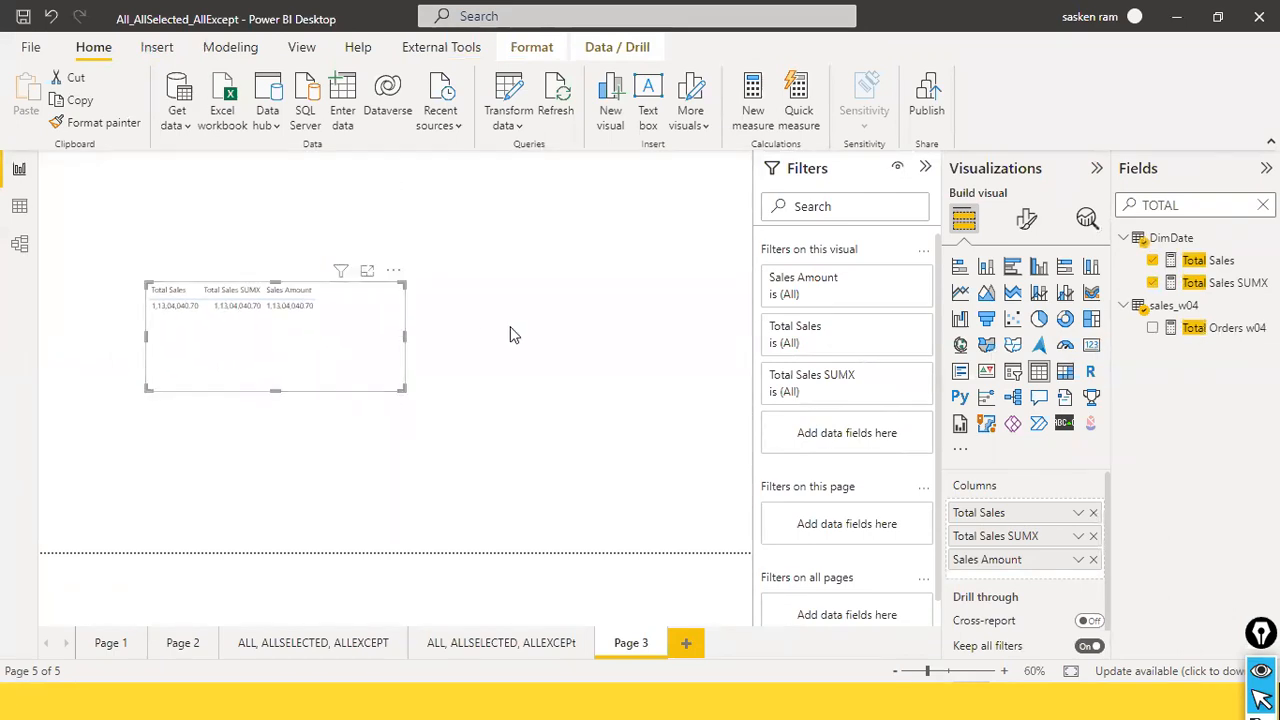
left_click(511, 329)
- Create a measure named Total Sales sumx (Plain) and start its formula with sumx, using sales_w04 as the table argument
left_click(230, 47)
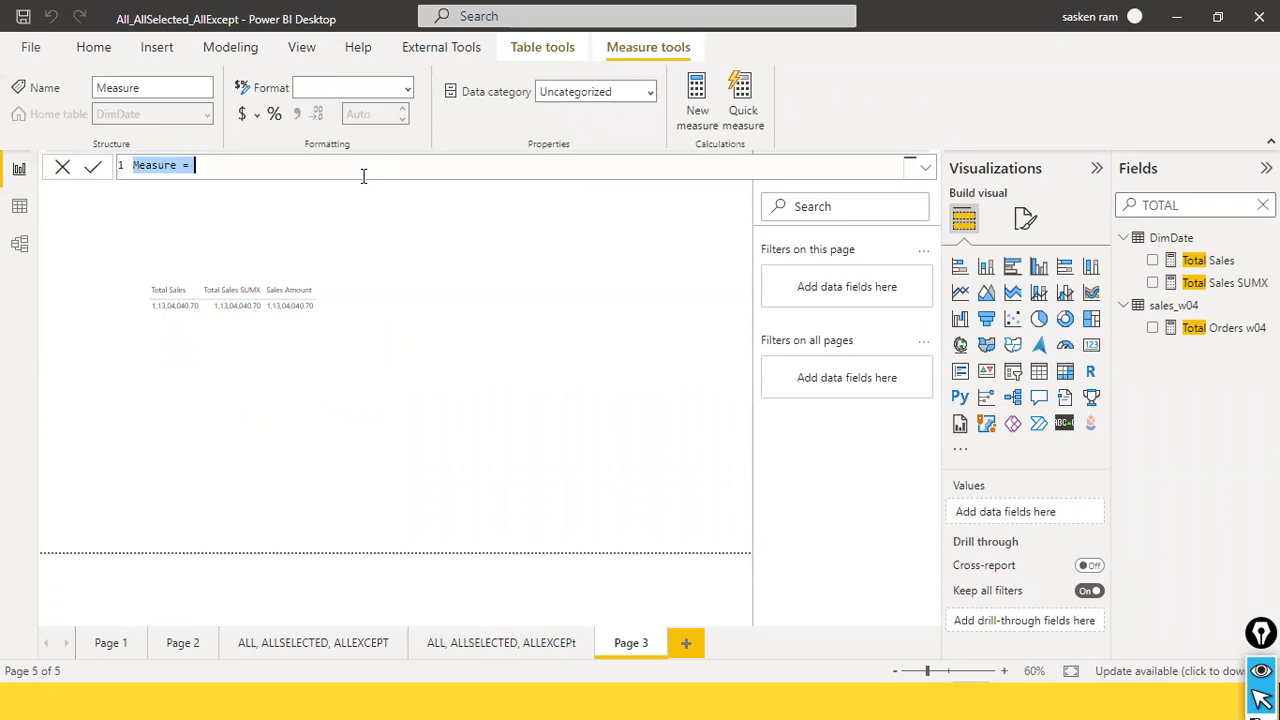
type("Tales")
key("BackSpace")
key("BackSpace")
key("BackSpace")
key("BackSpace")
type("tal")
key("BackSpace")
key("BackSpace")
key("BackSpace")
key("BackSpace")
type("otal Sales")
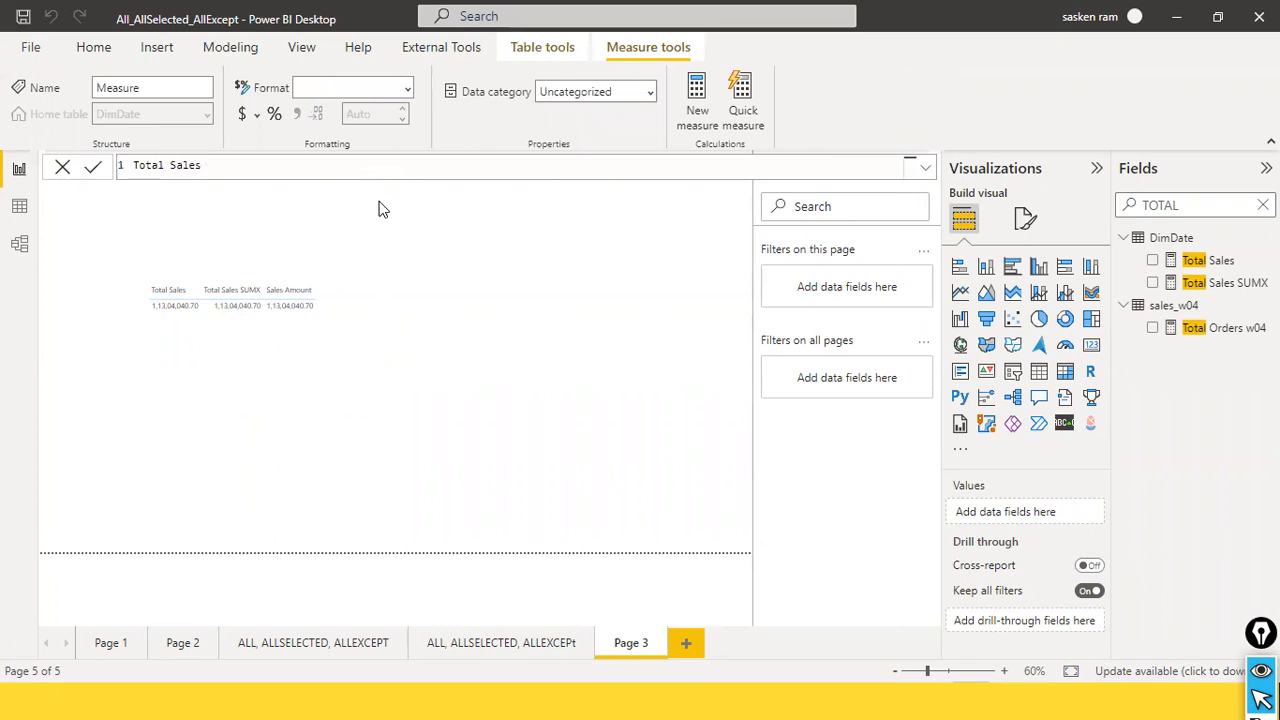
type(" sumx (Plain) = sumx")
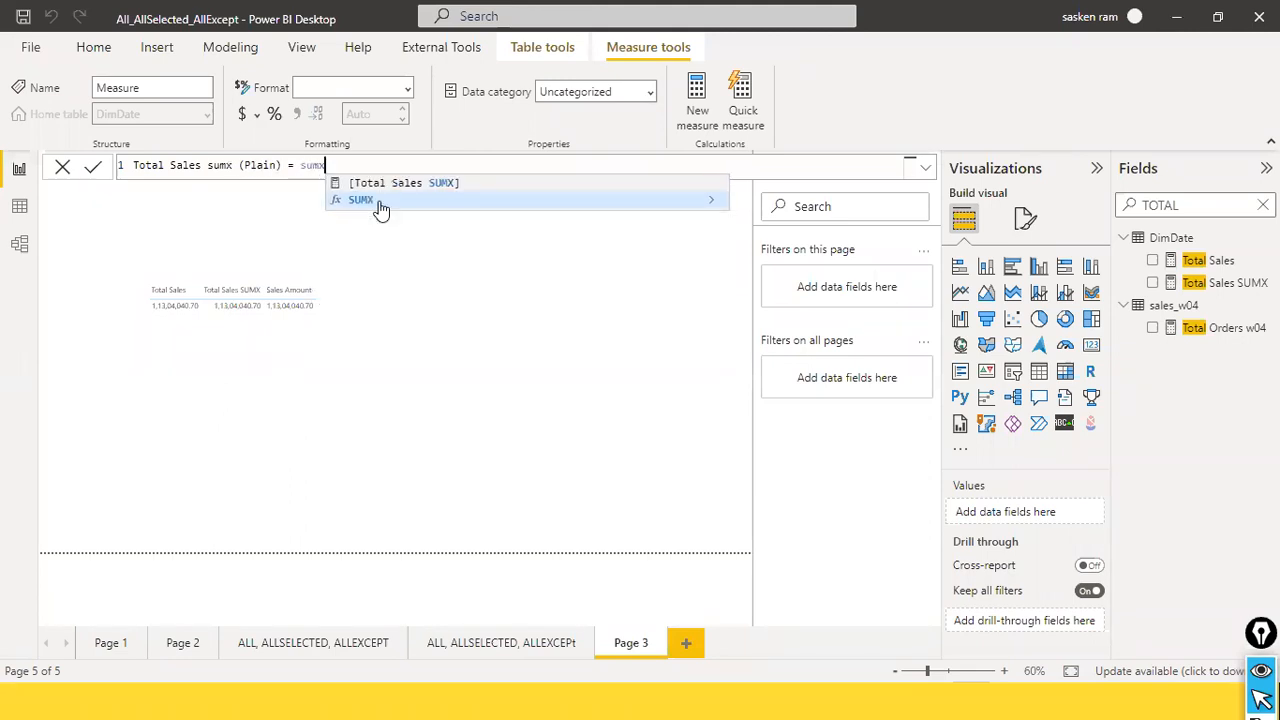
type("(")
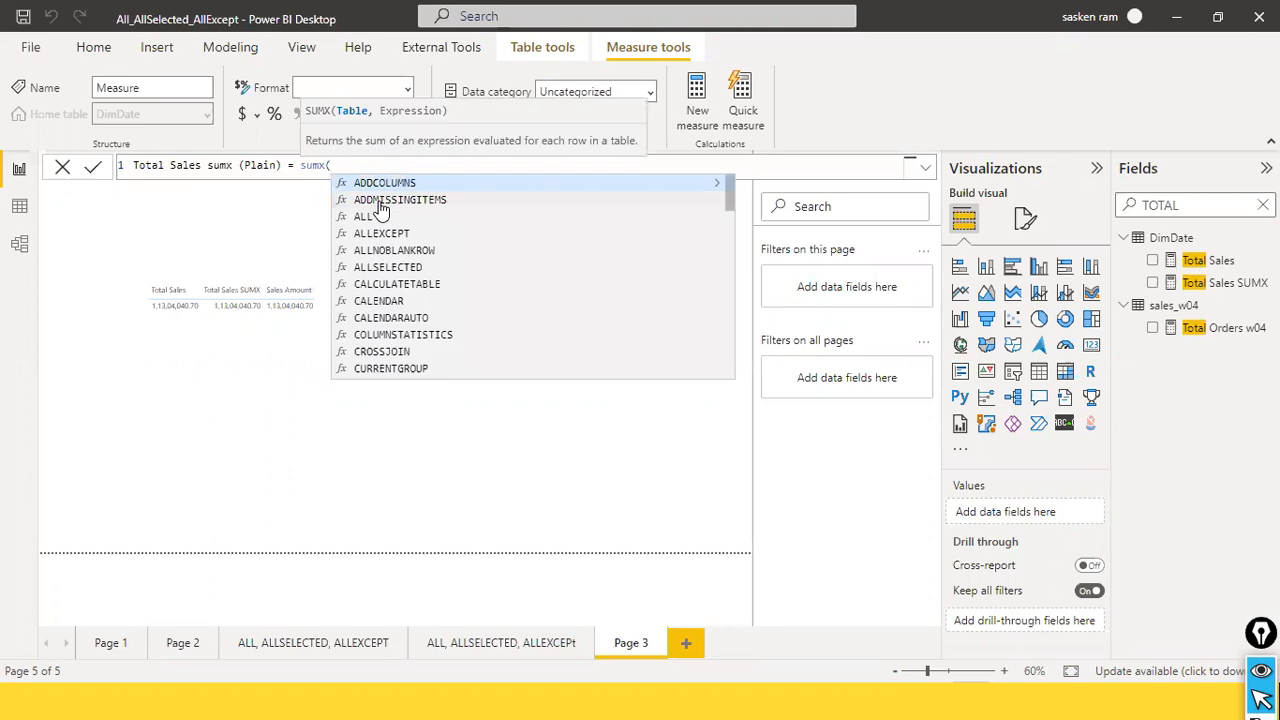
type("sales_w04,")
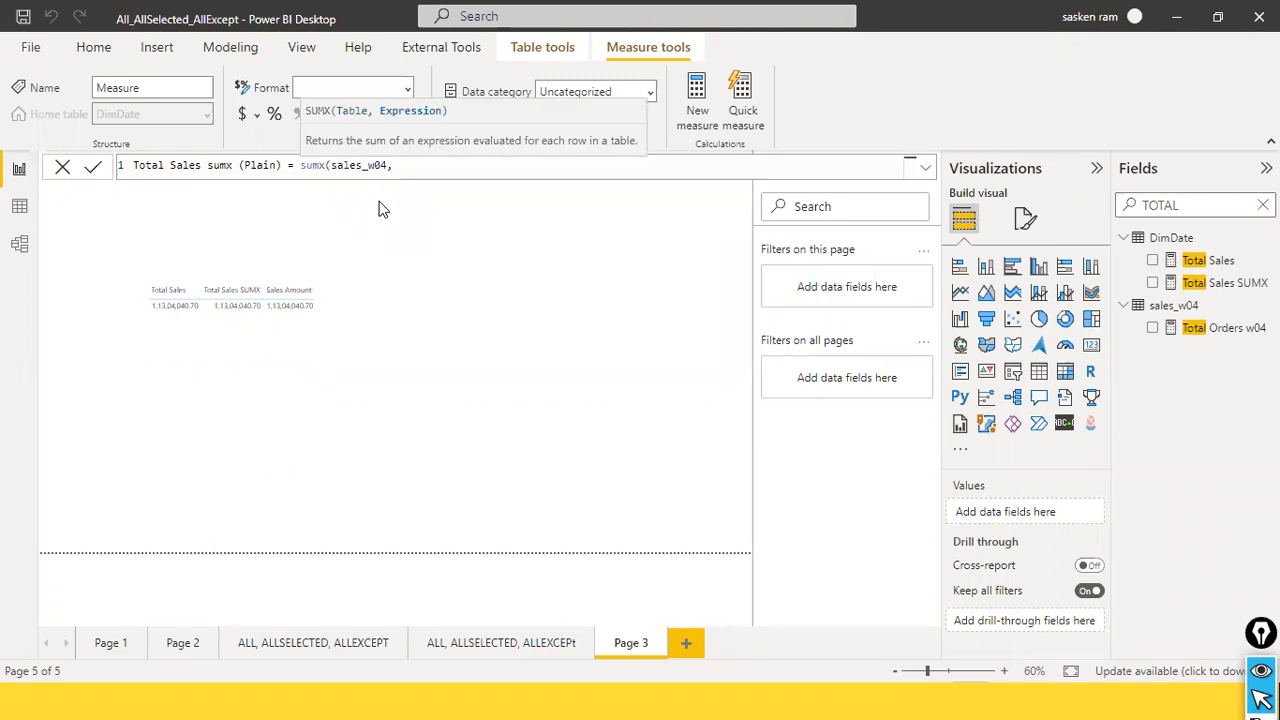
- Complete the SUMX formula with sales_w04[Sales] as its expression and commit the measure
type(" sales")
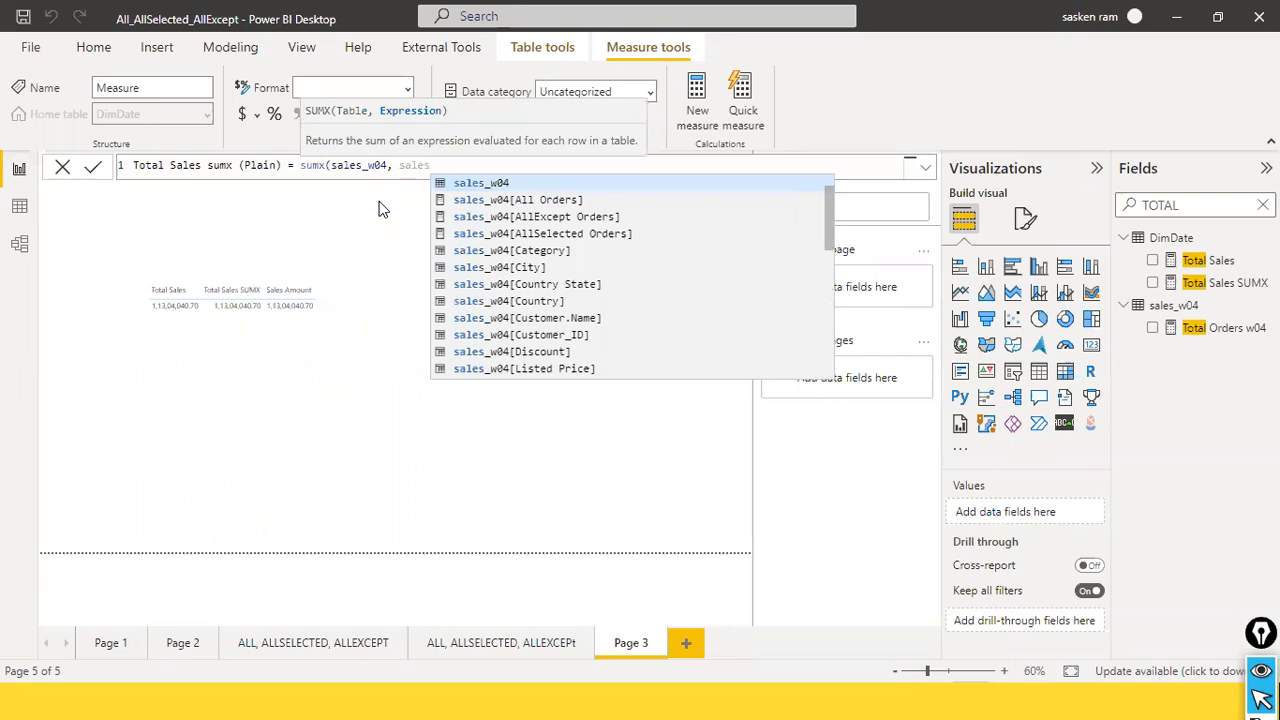
key("Down")
key("Down")
key("Down")
key("Down")
key("Down")
key("Down")
key("Down")
key("Down")
key("Down")
key("Down")
key("Down")
key("Down")
key("Down")
key("Down")
key("Down")
key("Down")
key("Down")
key("Down")
key("Down")
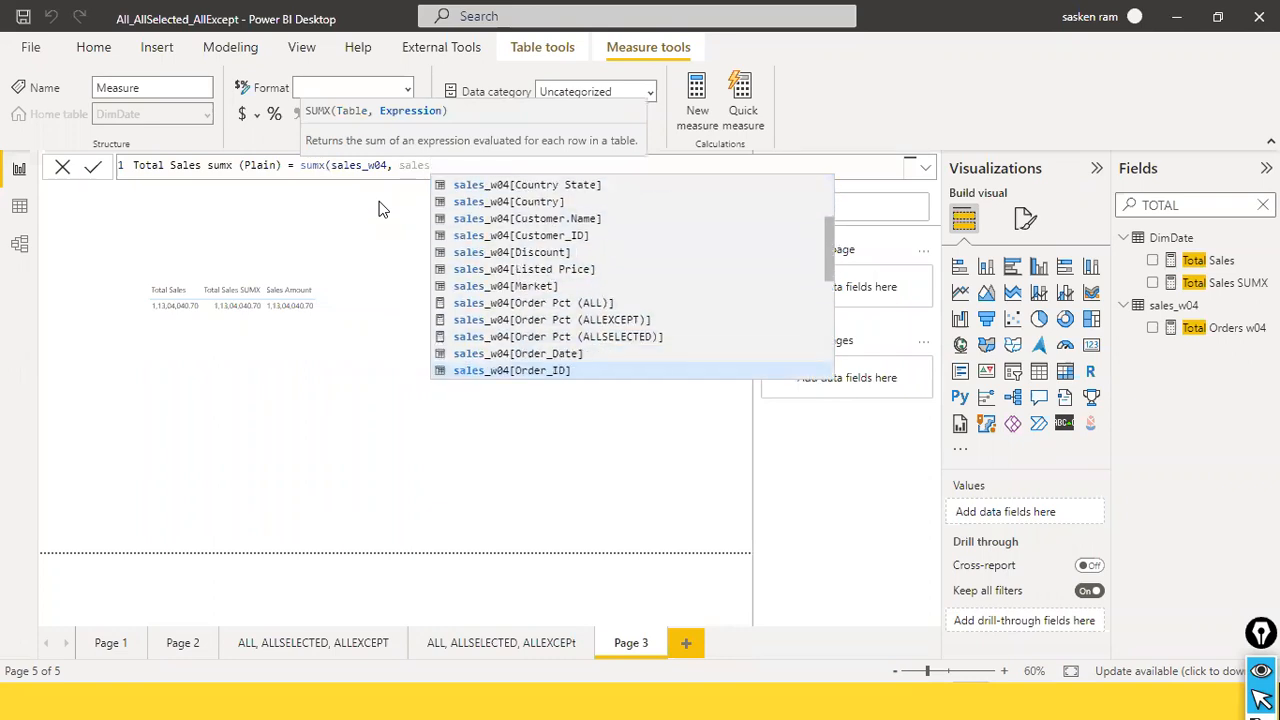
key("Down")
key("Down")
key("Down")
key("Down")
key("Down")
key("Down")
key("Down")
key("Down")
key("Down")
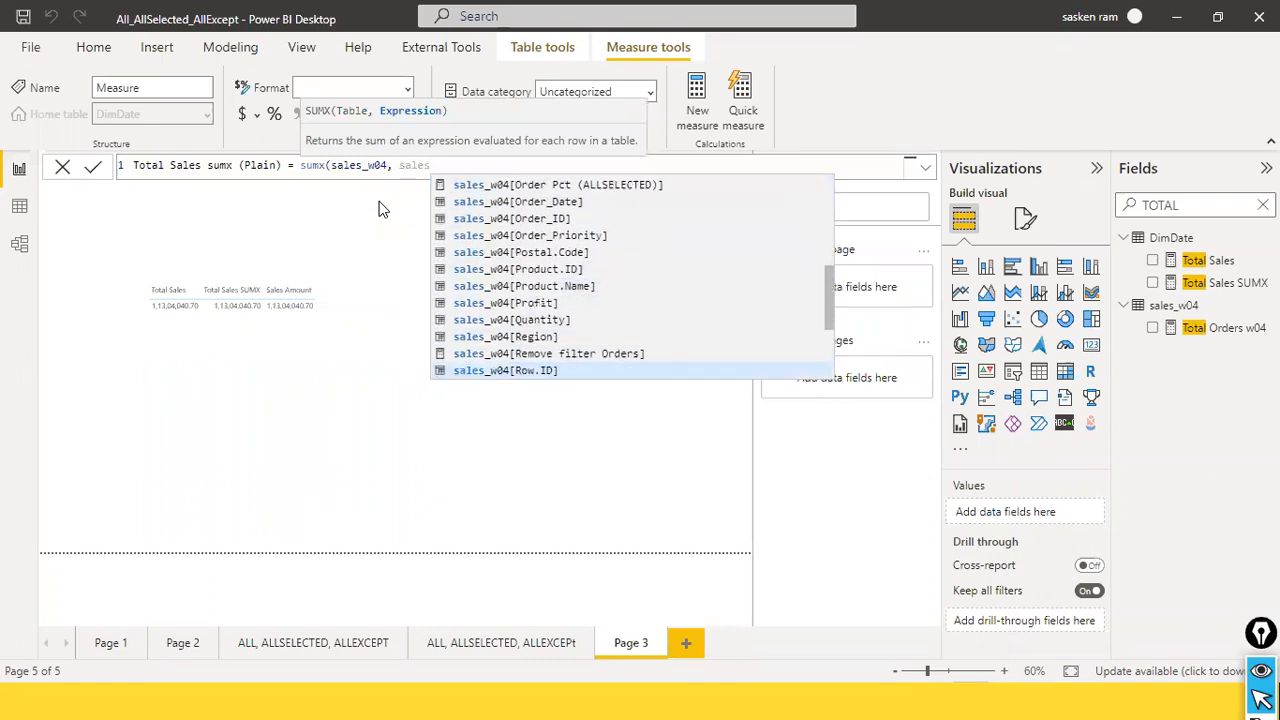
key("Down")
key("Up")
key("Tab")
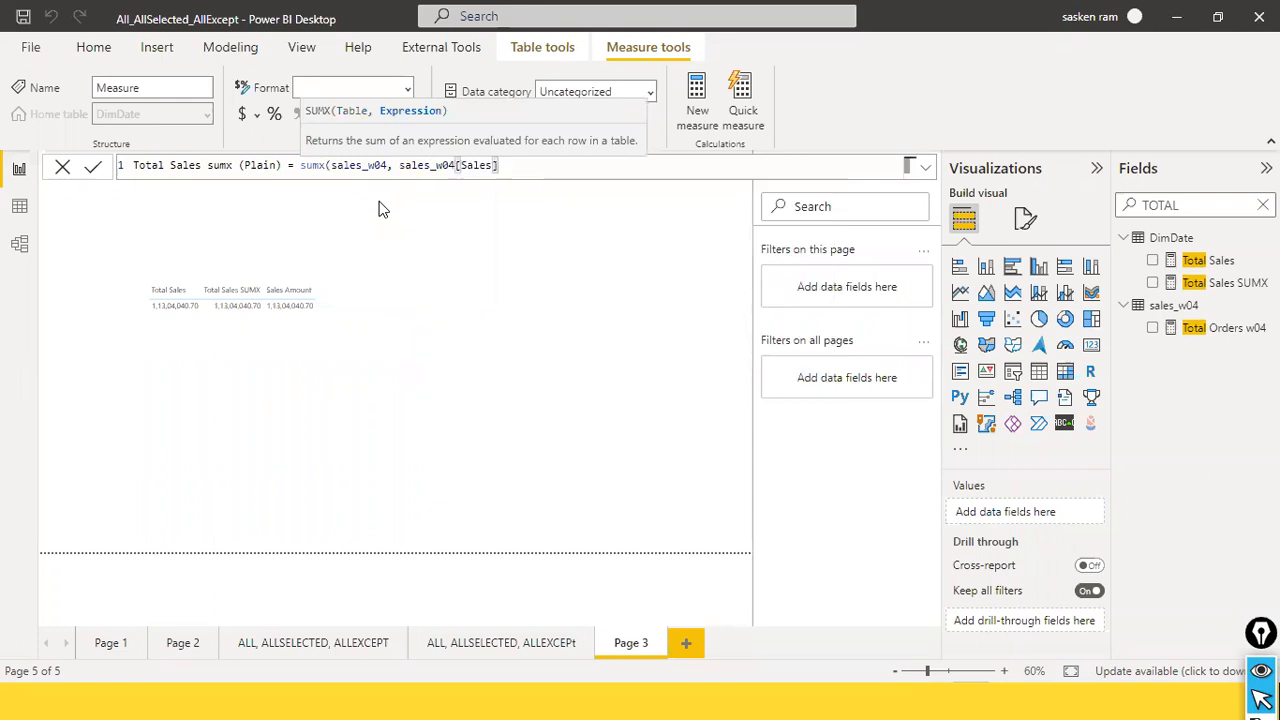
type(")")
key("Return")
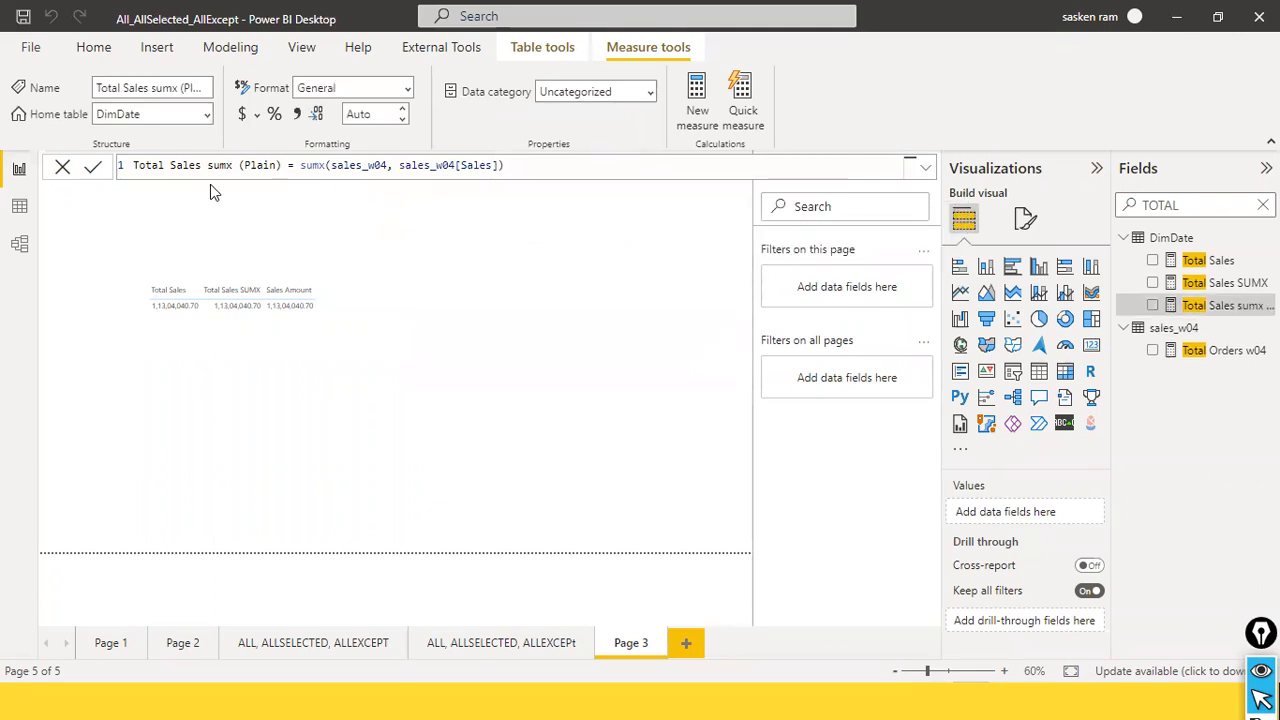
- Examine the sales_w04[Sales] expression in the Total Sales sumx (Plain) formula
left_click(430, 166)
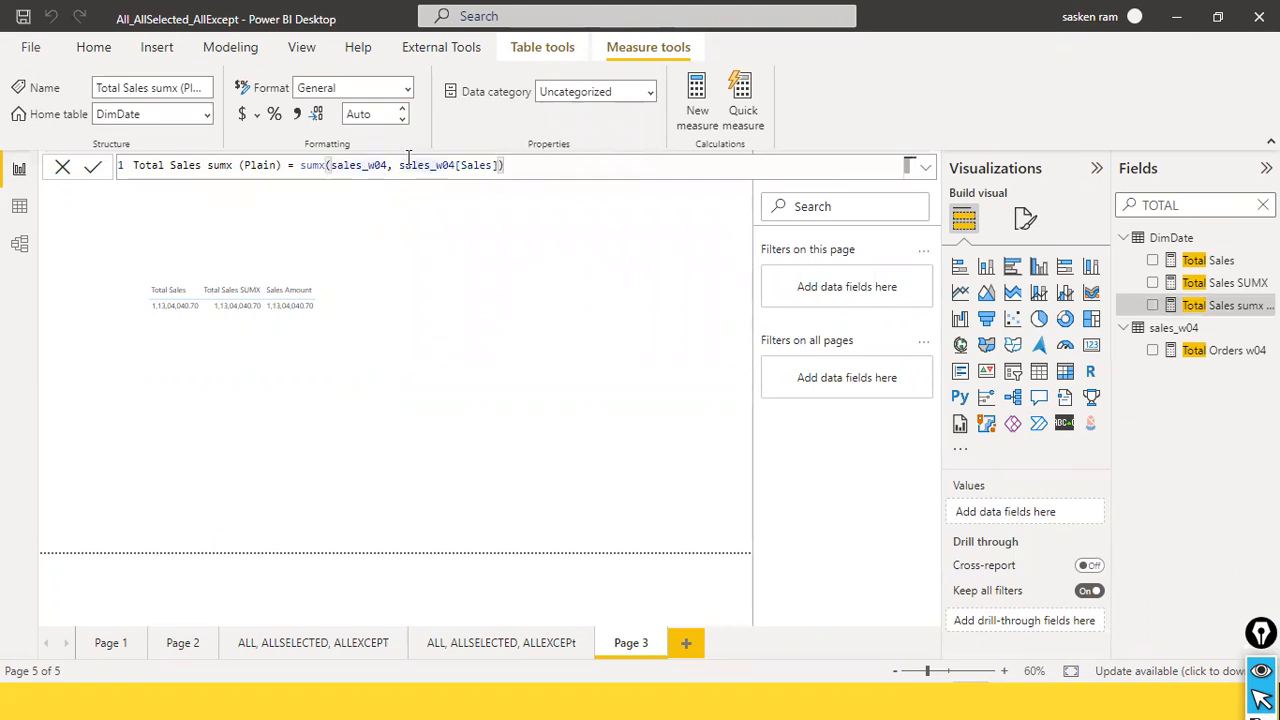
left_click_drag(398, 166, 498, 166)
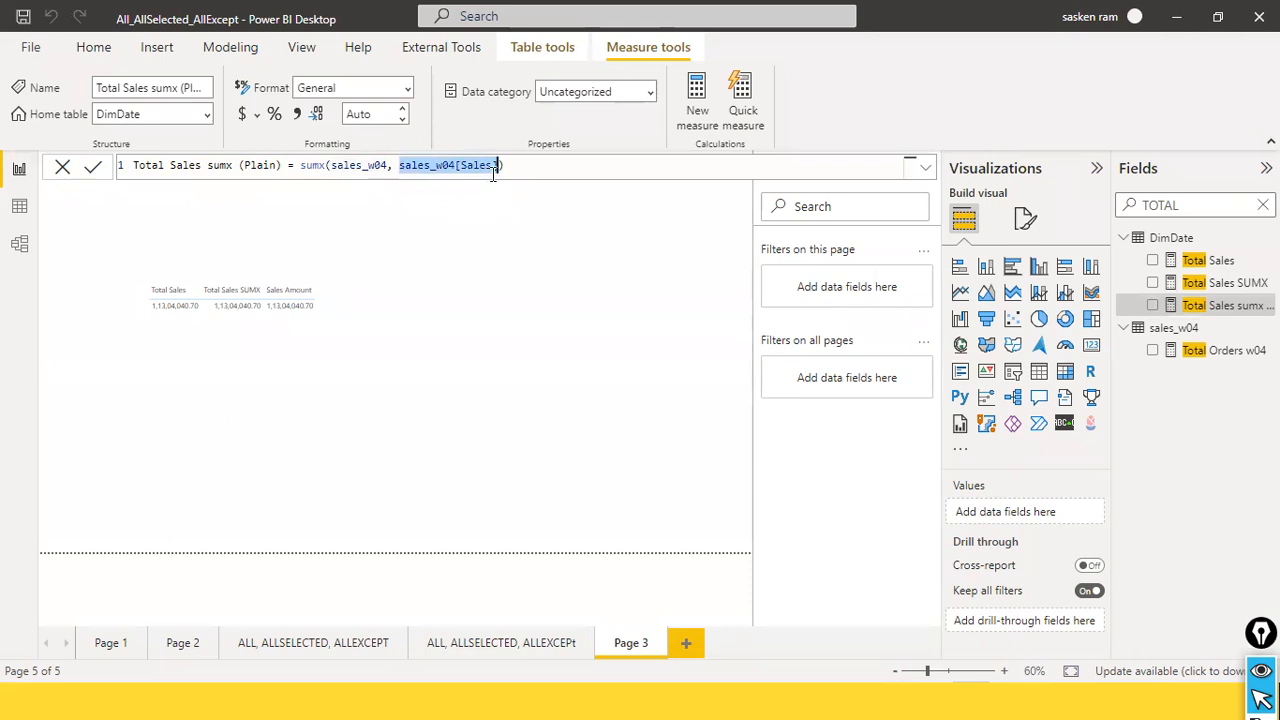
left_click(493, 166)
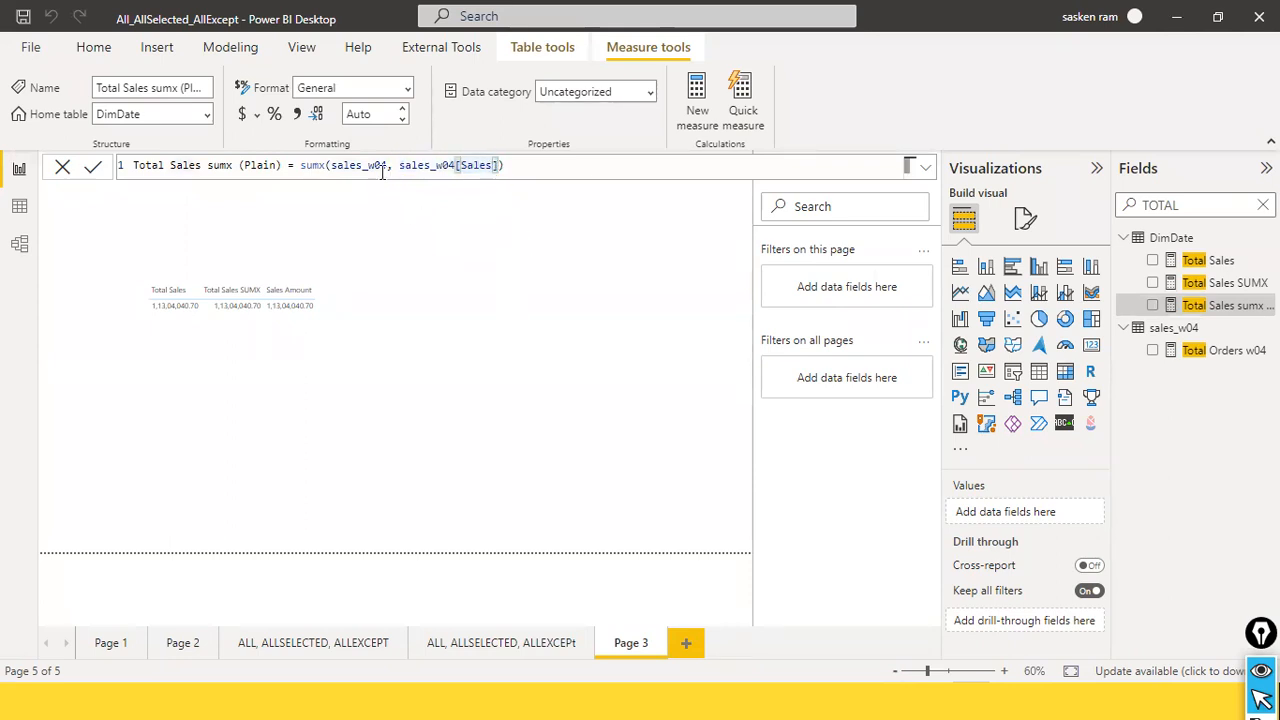
left_click(262, 166)
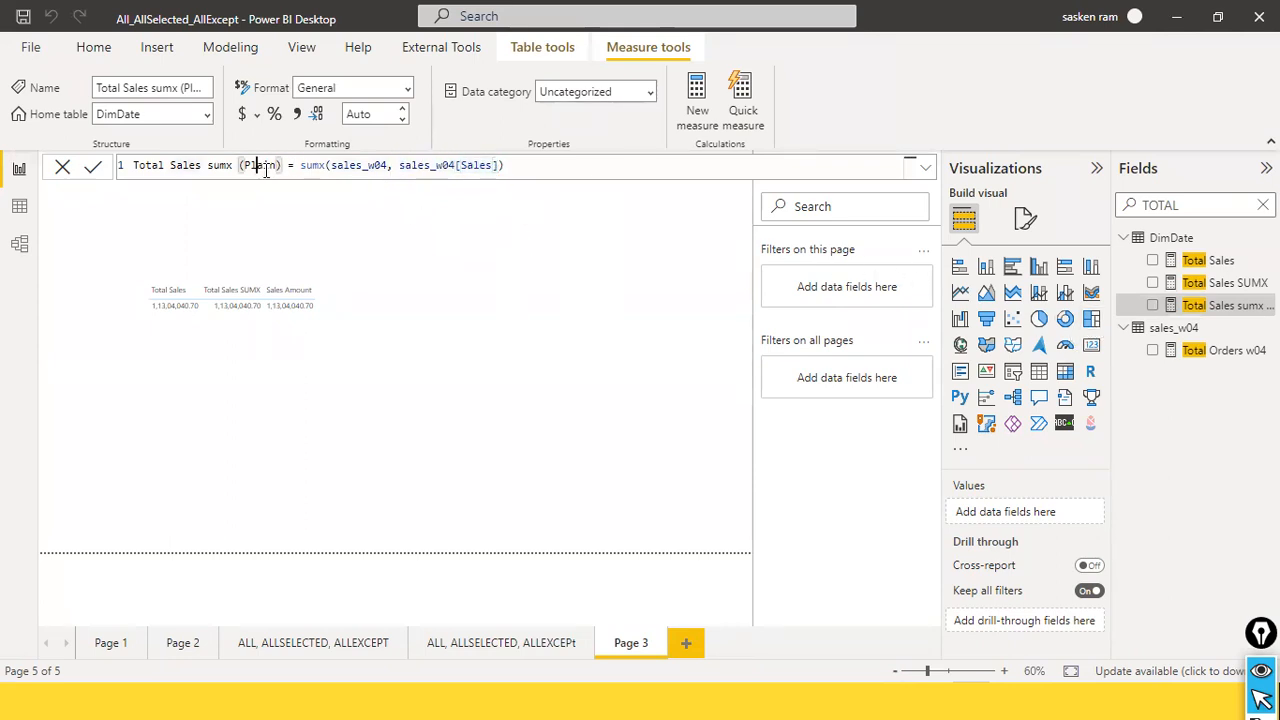
left_click(470, 166)
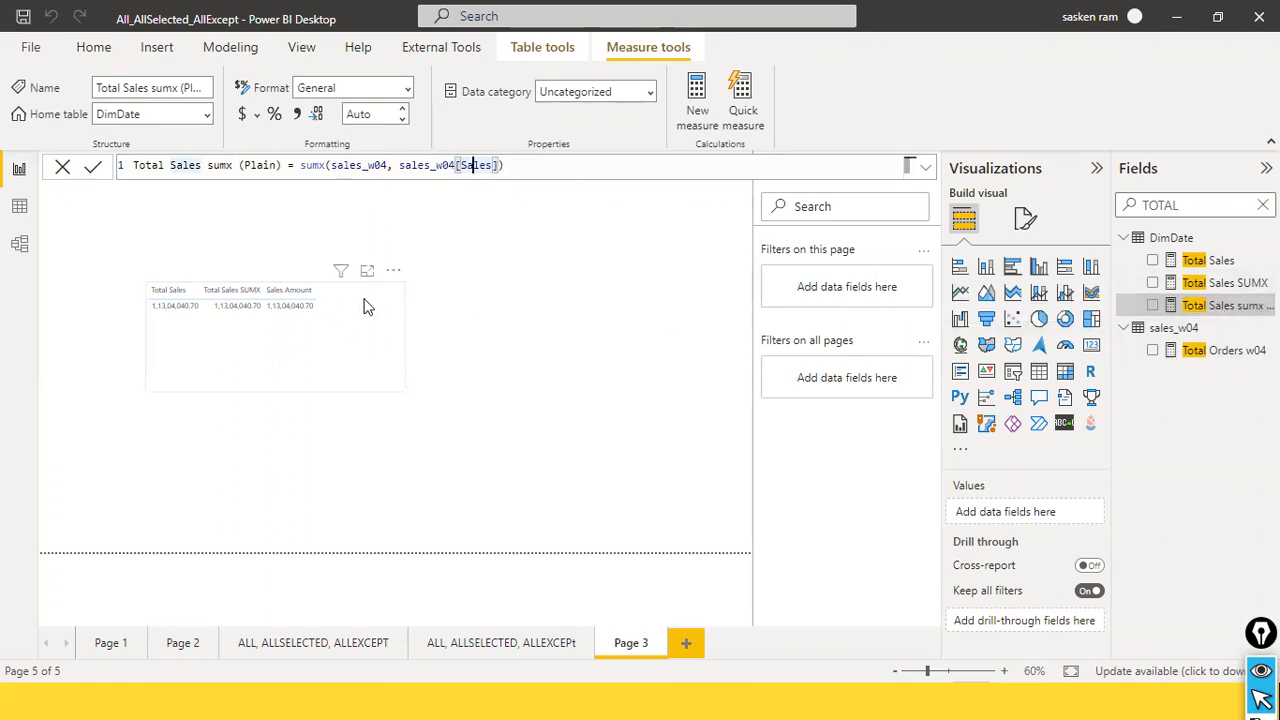
- Add Total Sales sumx (Plain) to the table visual and widen the visual to fit the fourth column
left_click_drag(1215, 305, 386, 304)
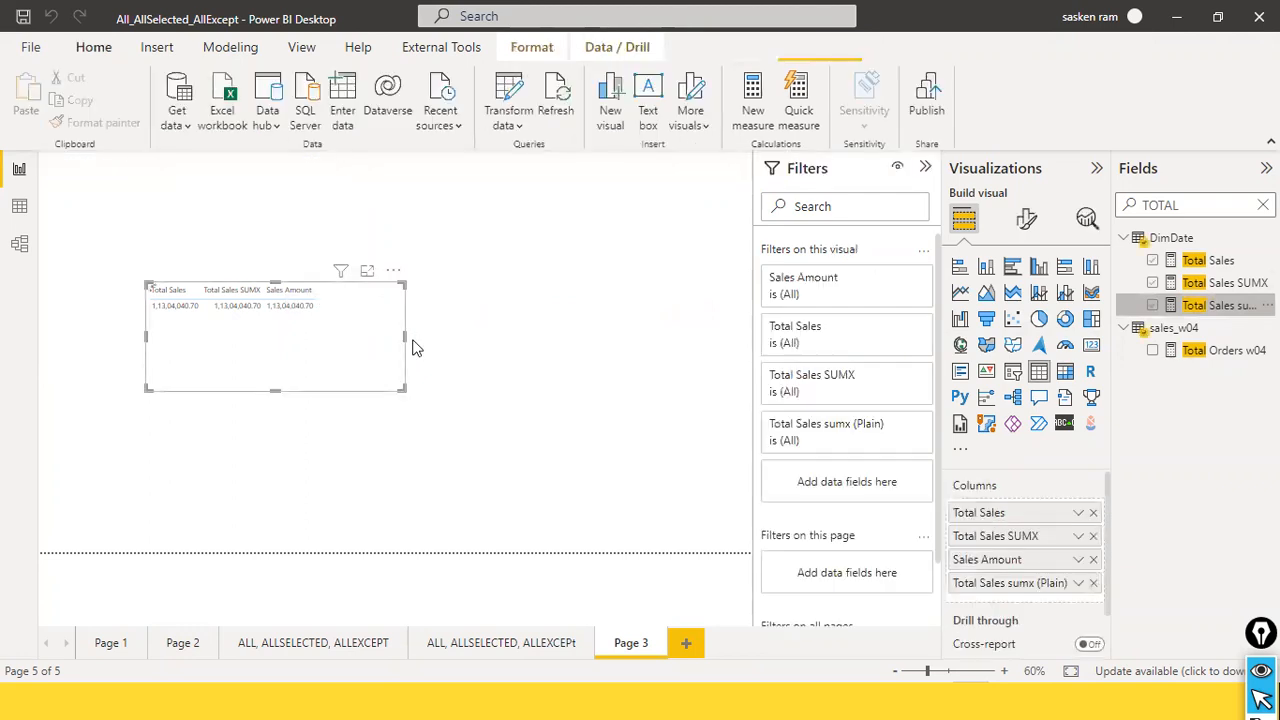
left_click_drag(403, 337, 429, 343)
left_click(477, 345)
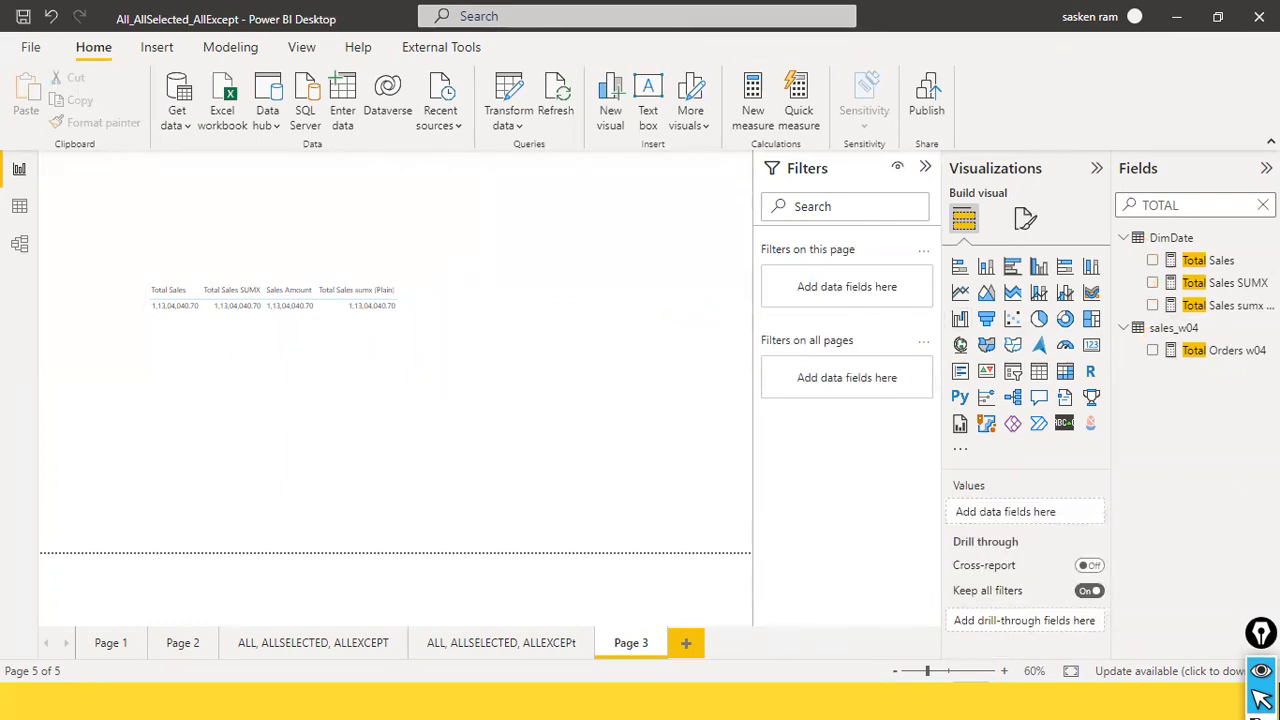
- Compare the SUMX formula of Total Sales sumx (Plain) with the SUM formula of Total Sales
left_click(1226, 310)
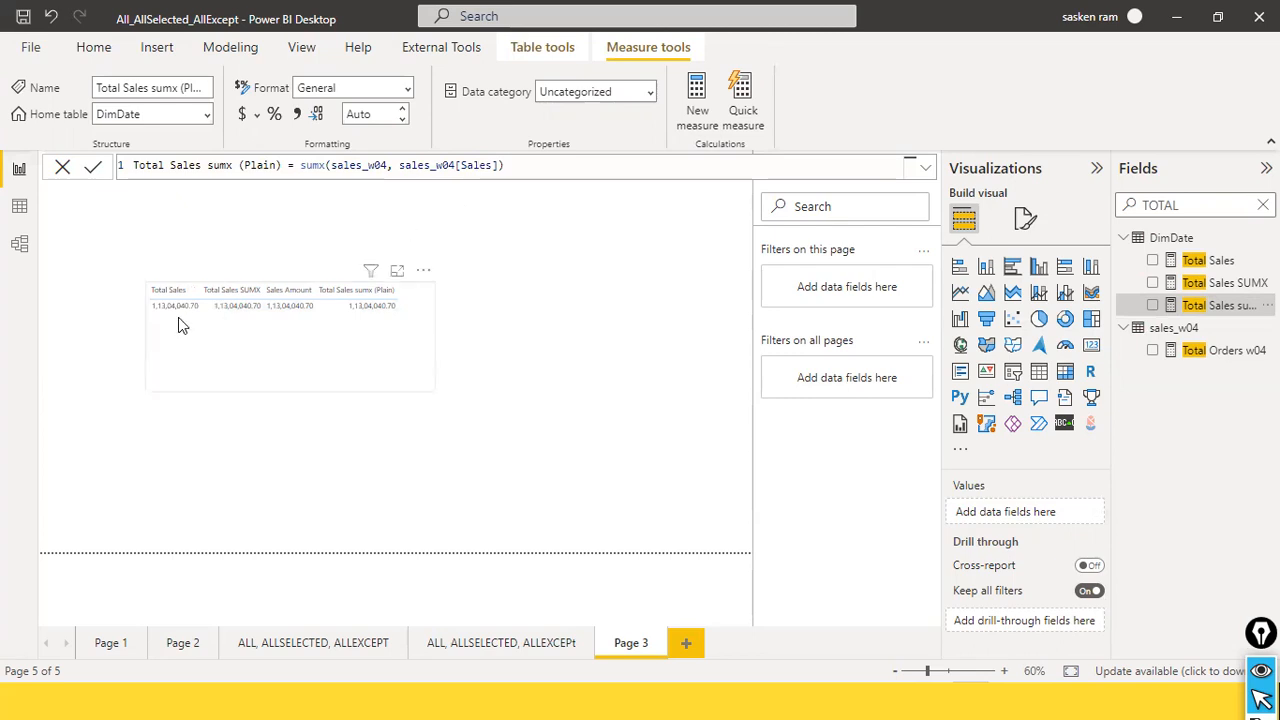
left_click(1207, 260)
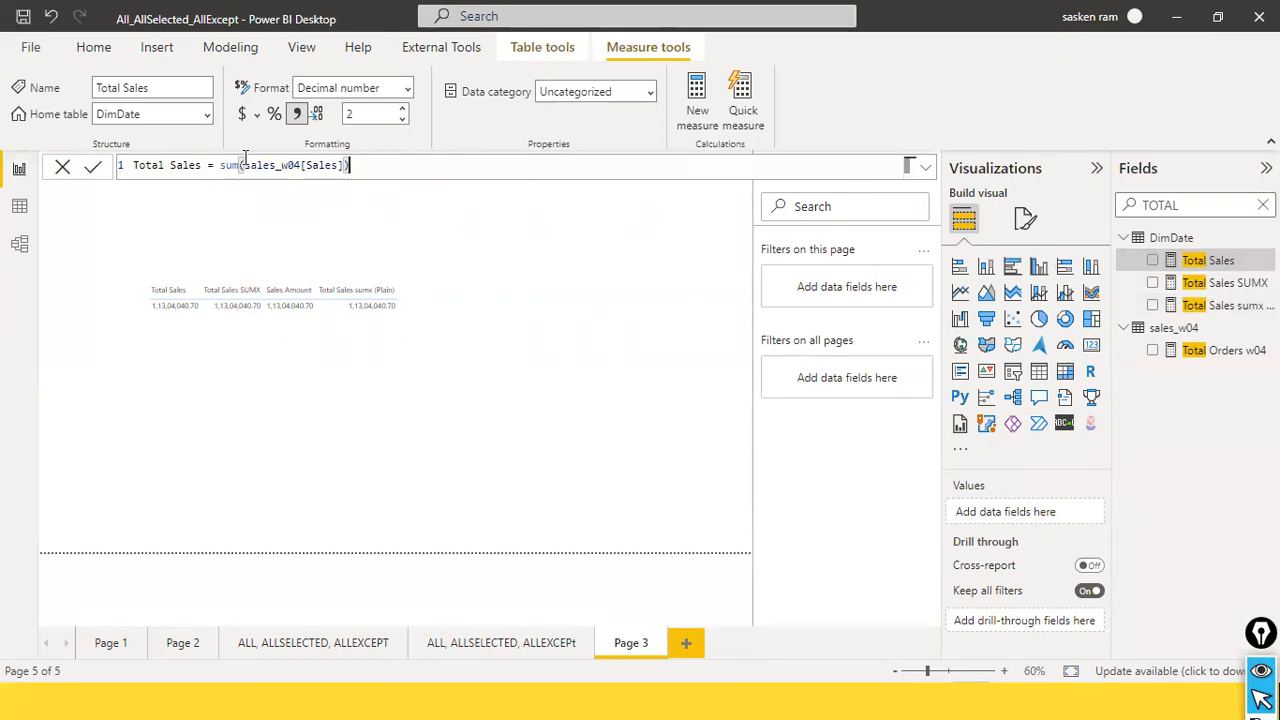
left_click(1212, 307)
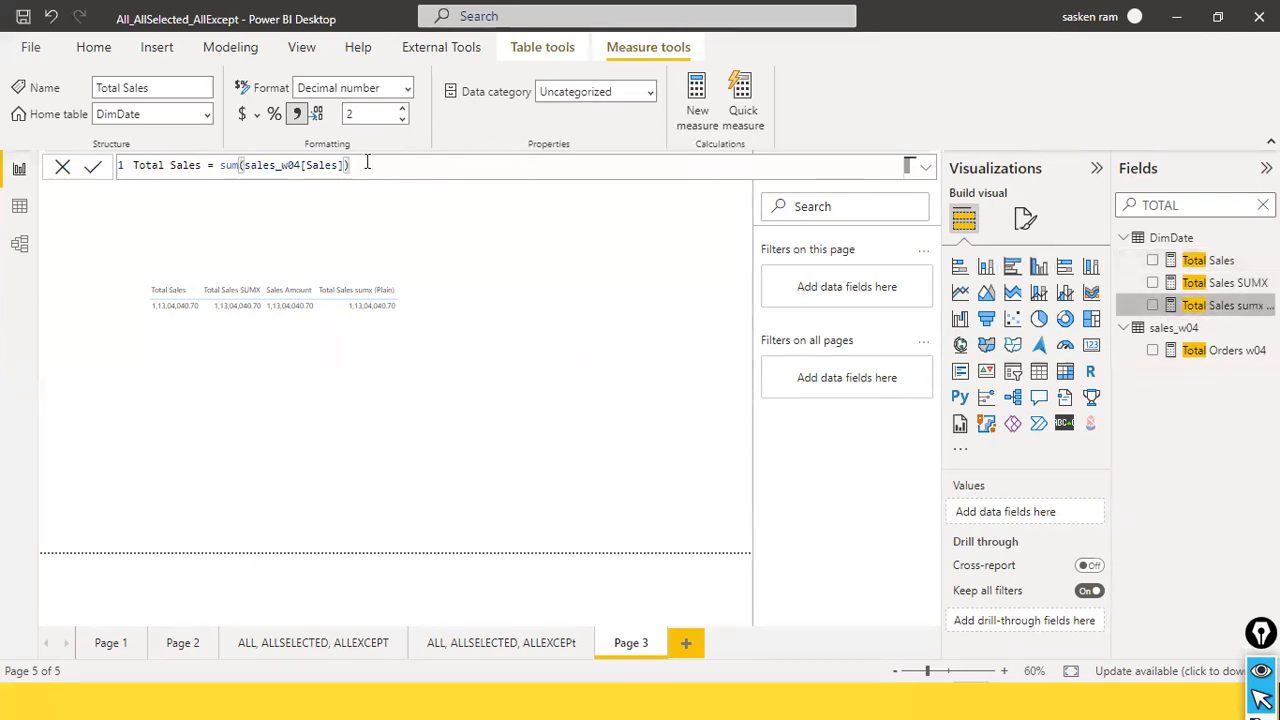
left_click_drag(300, 165, 608, 171)
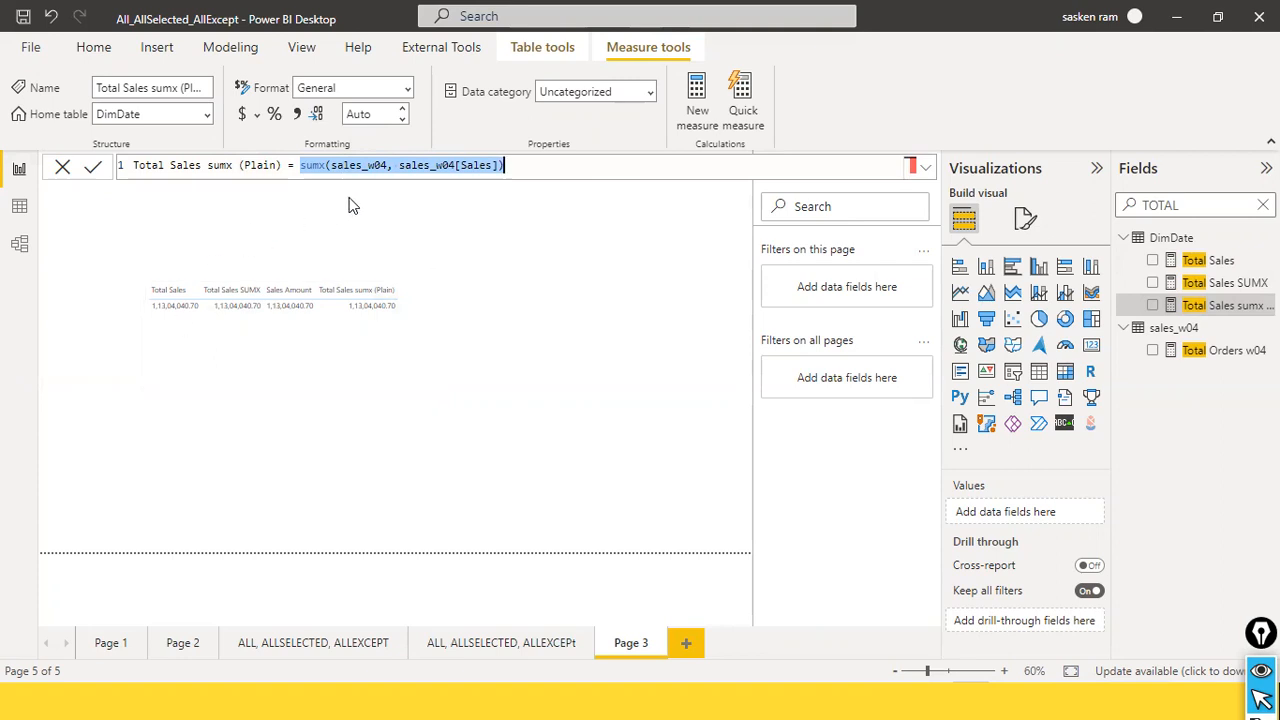
left_click(526, 172)
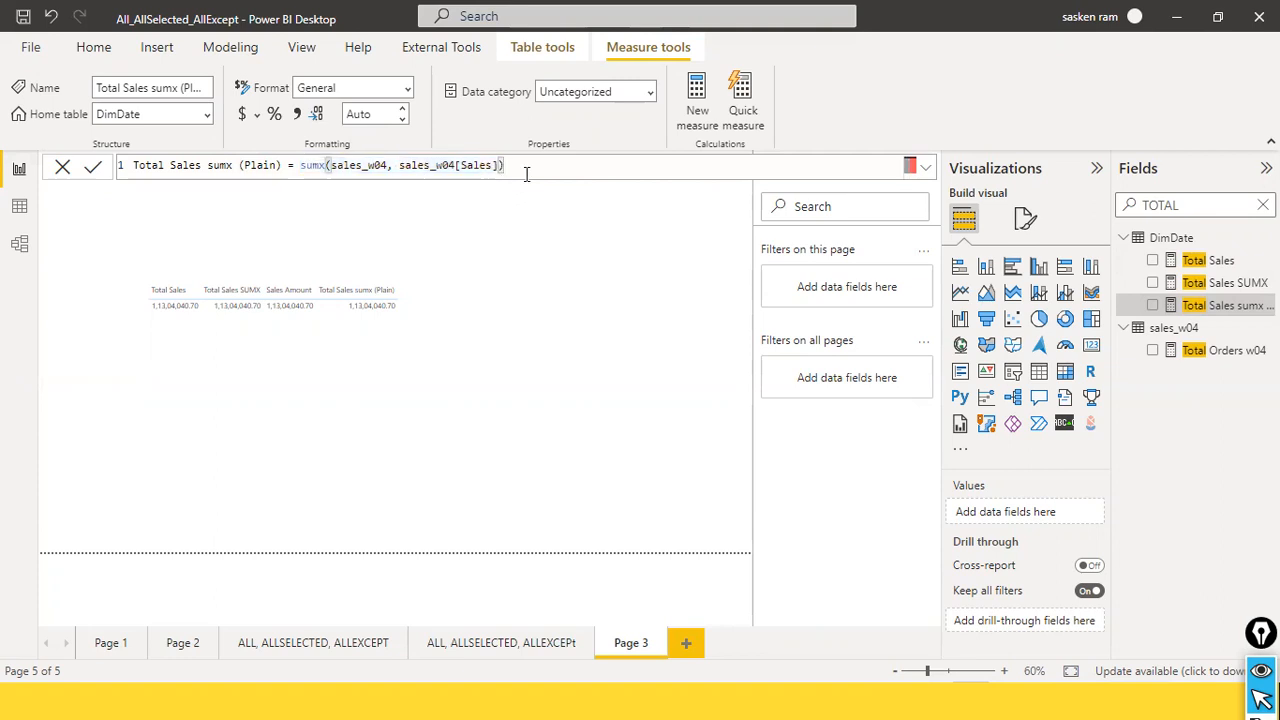
- Examine the table and expression arguments in the Total Sales sumx (Plain) formula, and open the Total Sales SUMX formula for comparison
left_click(307, 165)
left_click(354, 165)
double_click(365, 167)
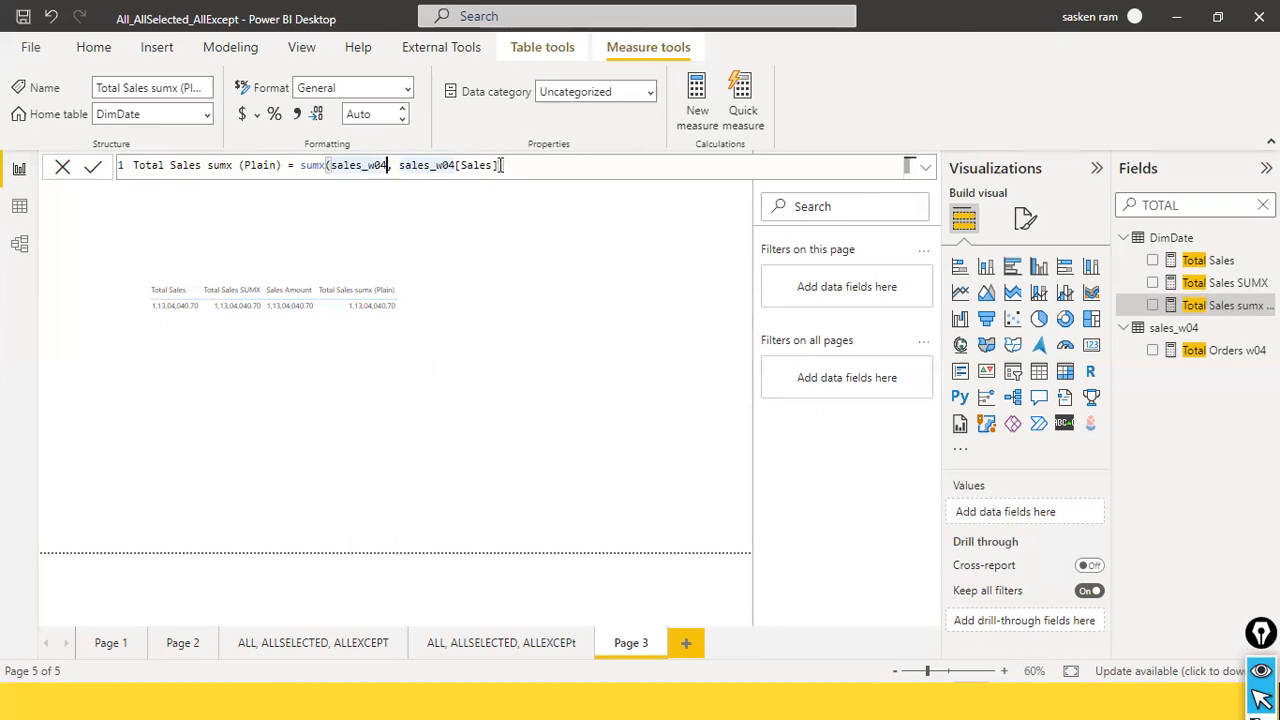
left_click_drag(503, 165, 300, 165)
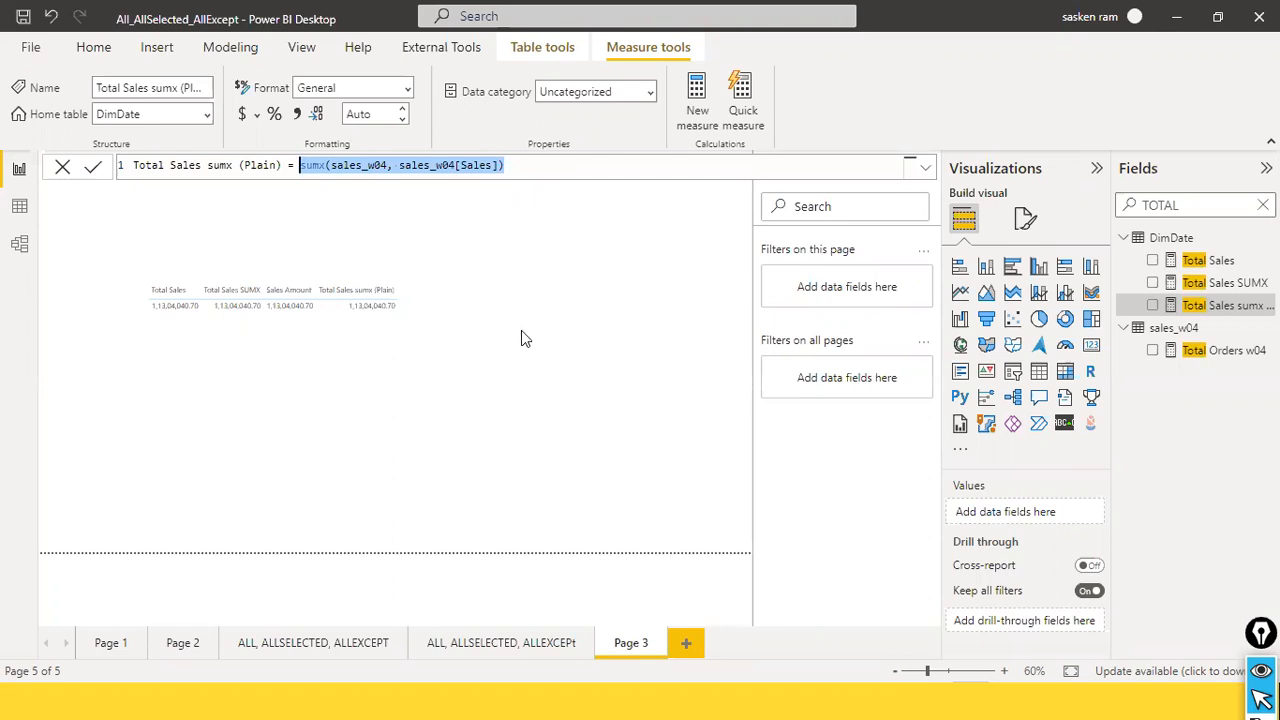
left_click(472, 168)
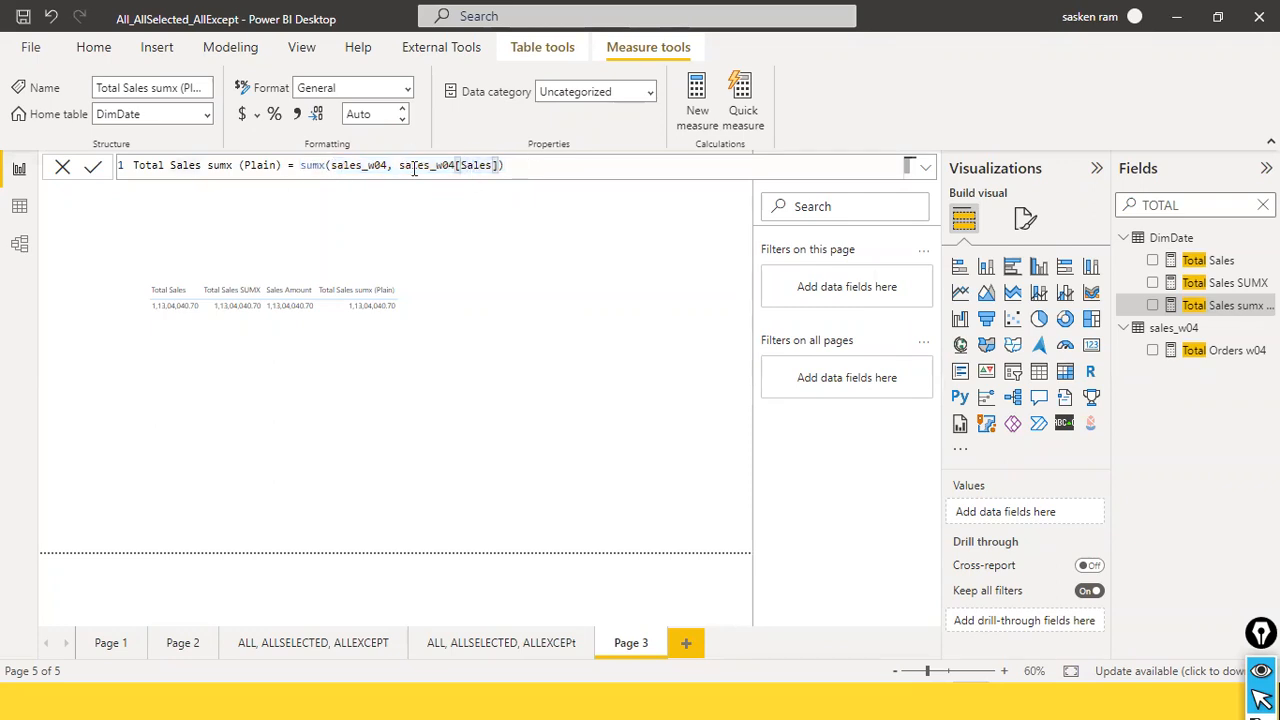
left_click(303, 168)
left_click_drag(303, 168, 528, 187)
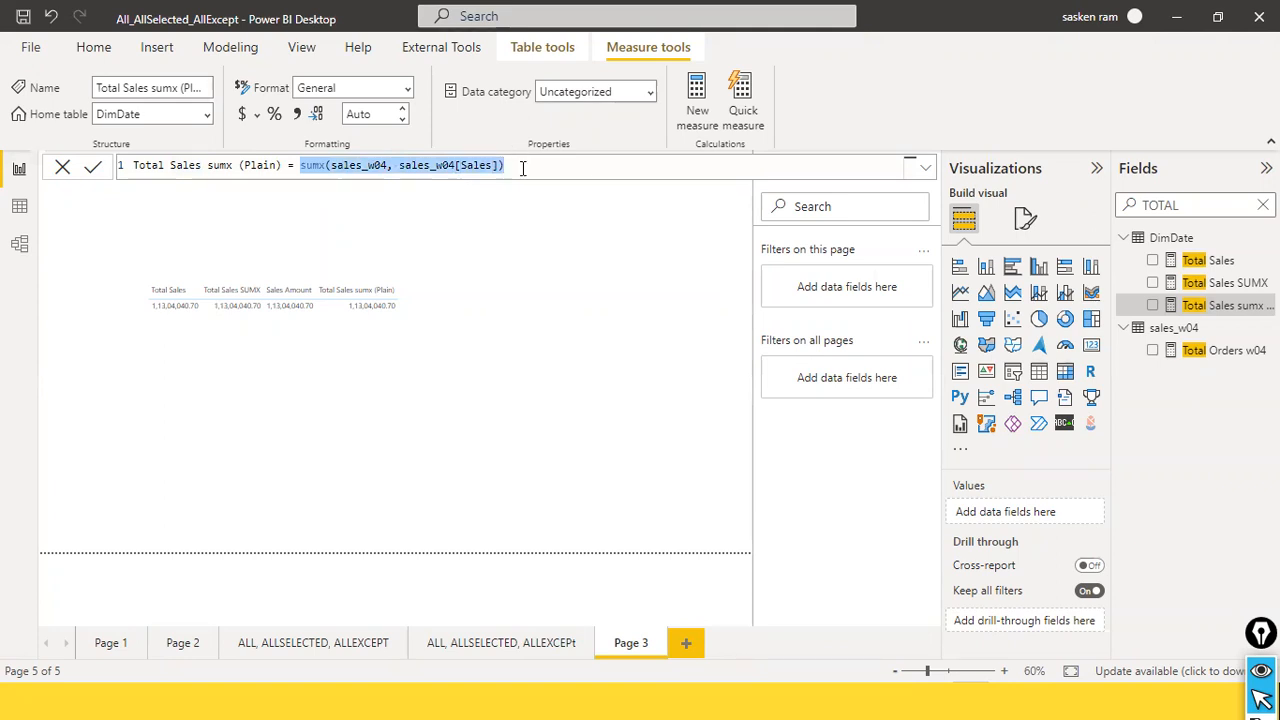
left_click(522, 168)
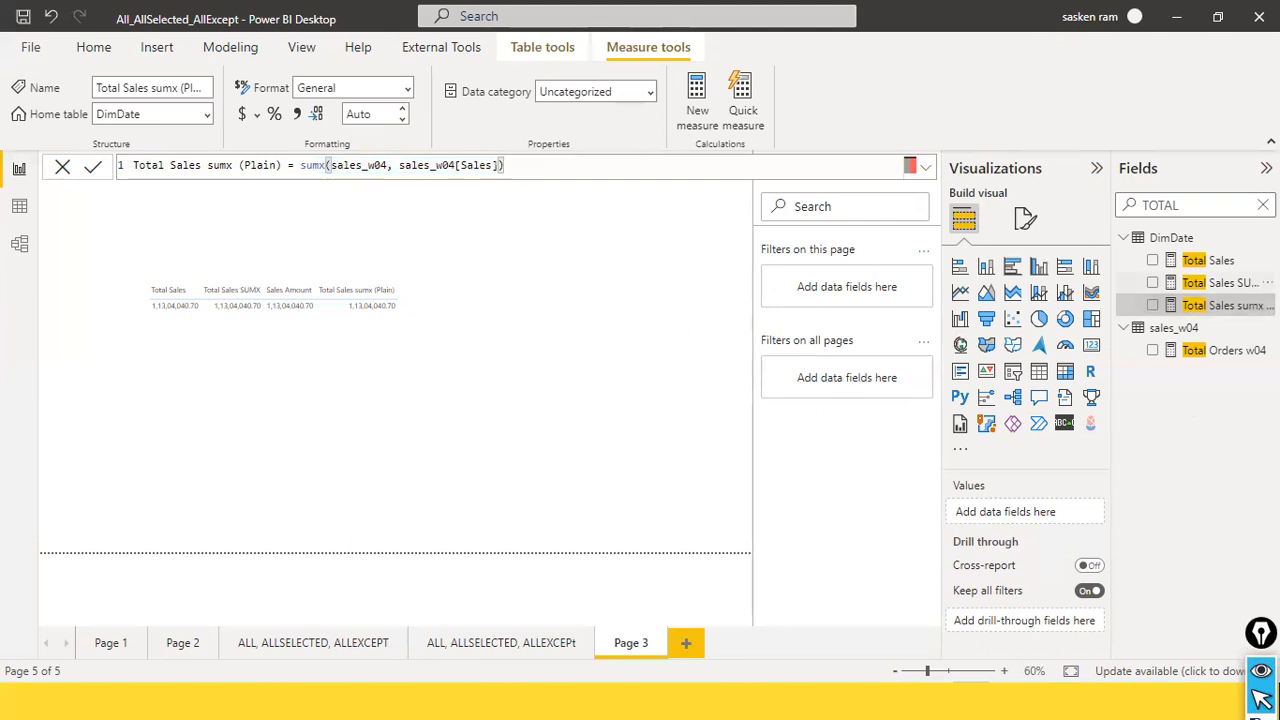
left_click(1243, 286)
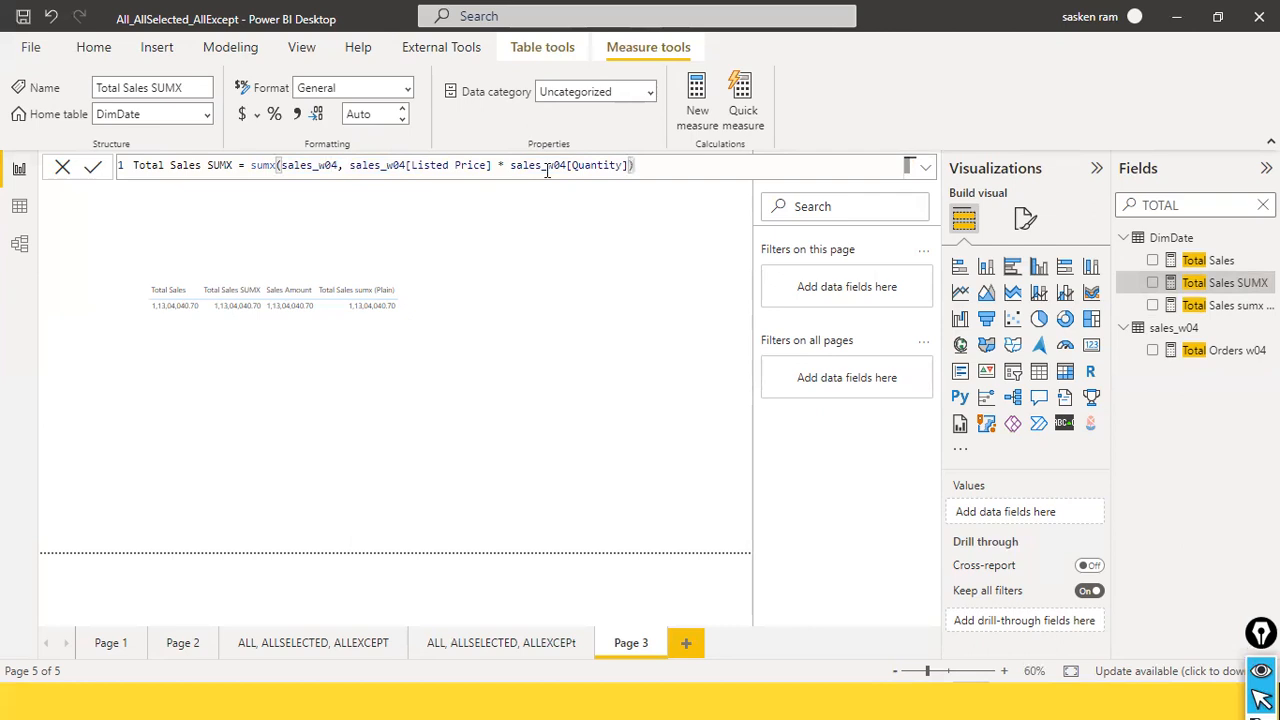
- Examine the sumx function call in the Total Sales SUMX formula
left_click(278, 166)
left_click_drag(270, 167, 285, 174)
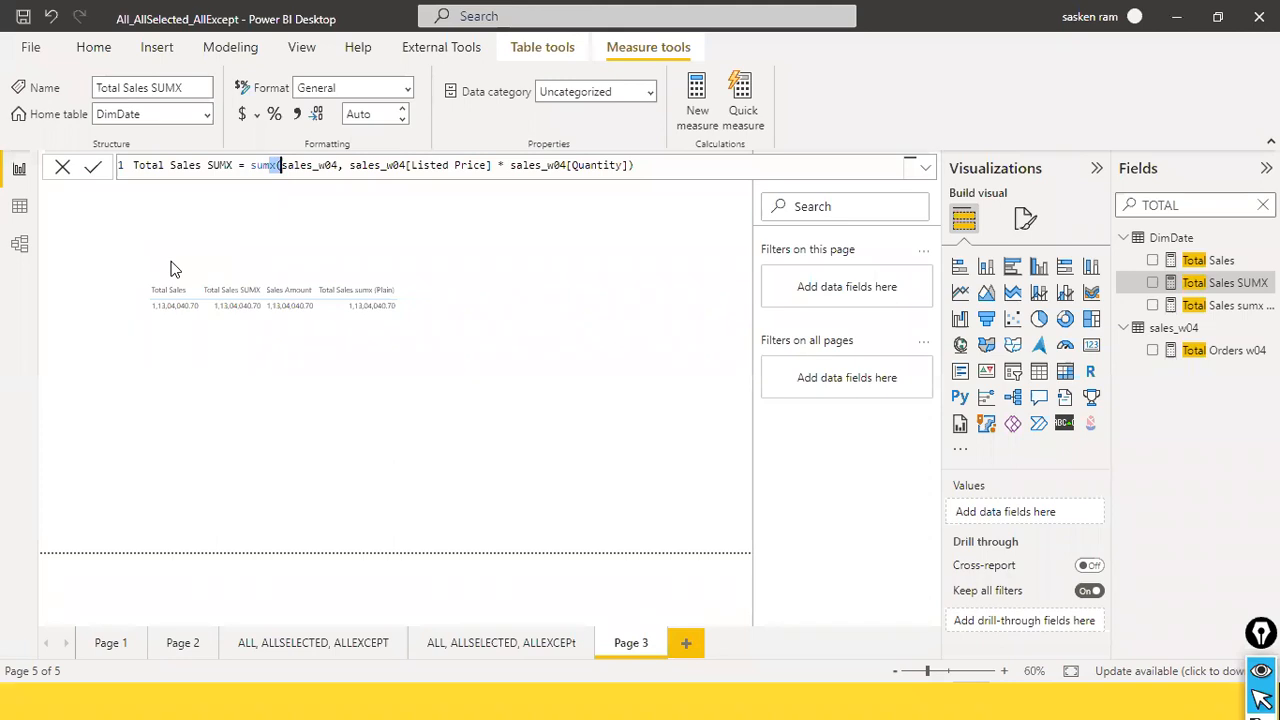
key("End")
- Switch to the PowerPoint slide show with the SUM and SUMX comparison and advance to the calculated column, measure and table title slide
key("alt+Tab")
key("alt+Tab")
key("alt+Tab")
key("alt+Tab")
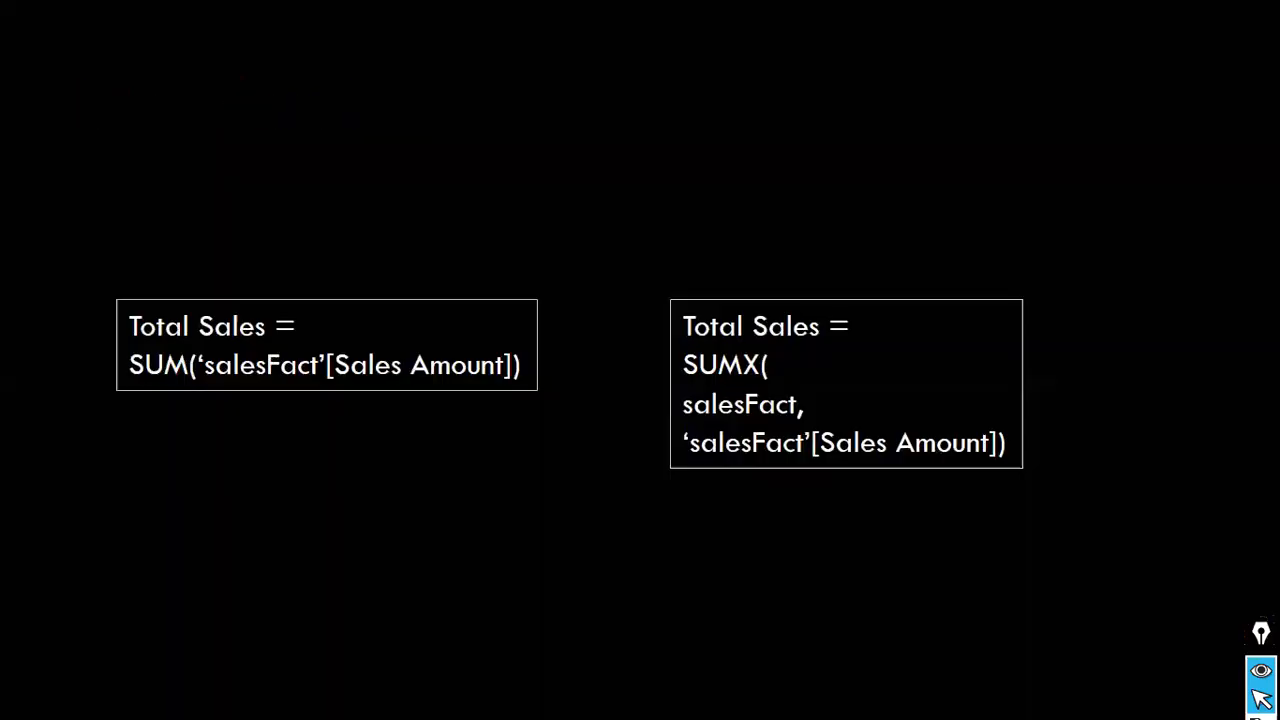
key("Right")
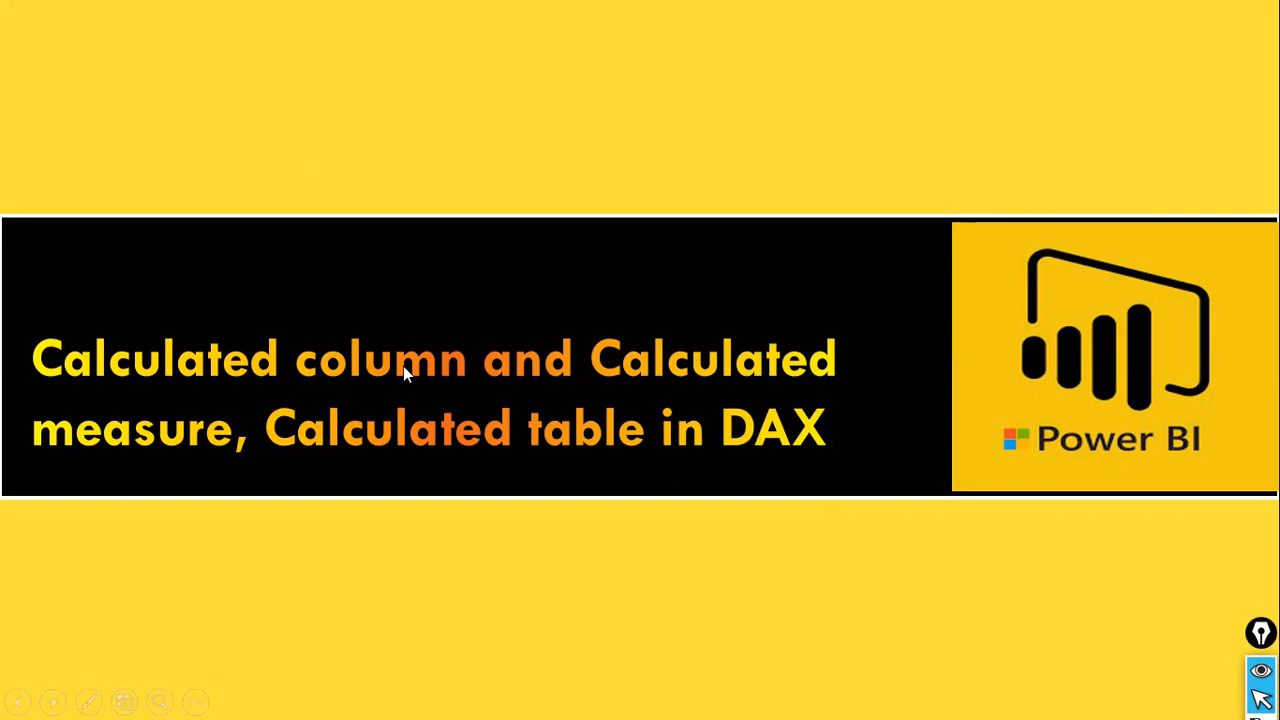
- Switch back to Power BI and show the sales_w04 table data at its Listed Price and Sales Amount columns
key("alt+Tab")
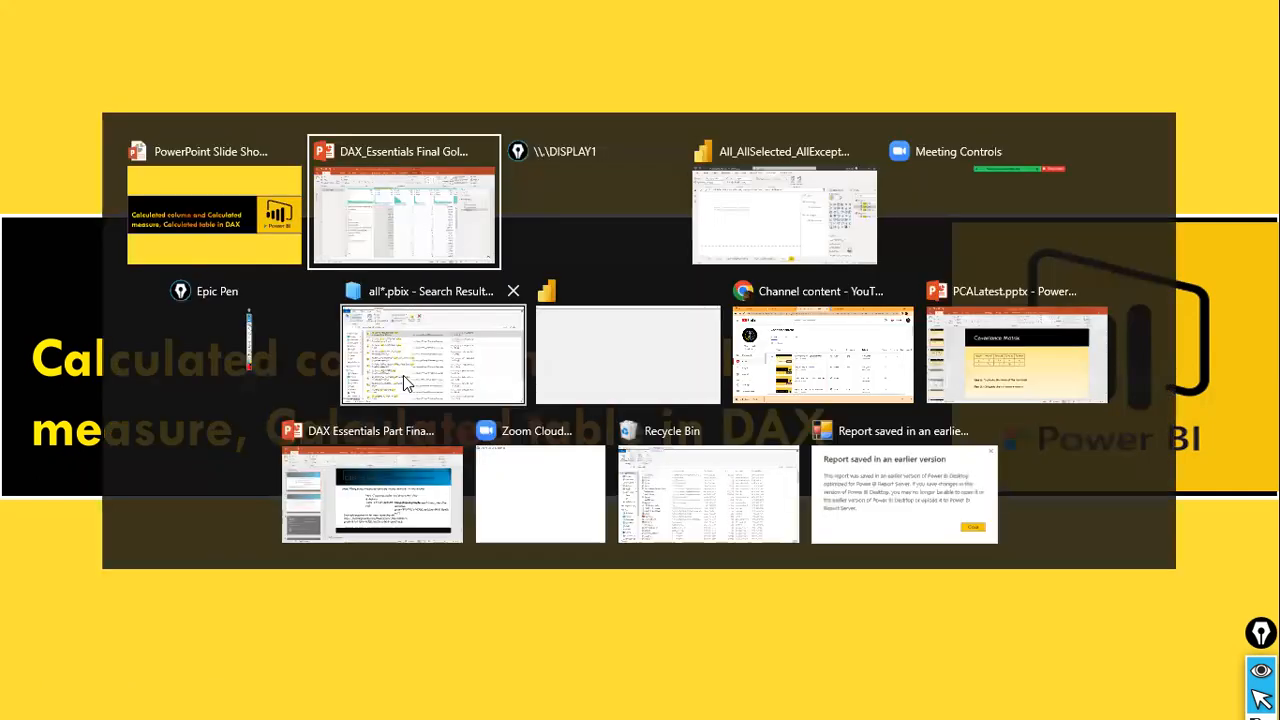
key("alt+Tab")
key("Tab")
key("Tab")
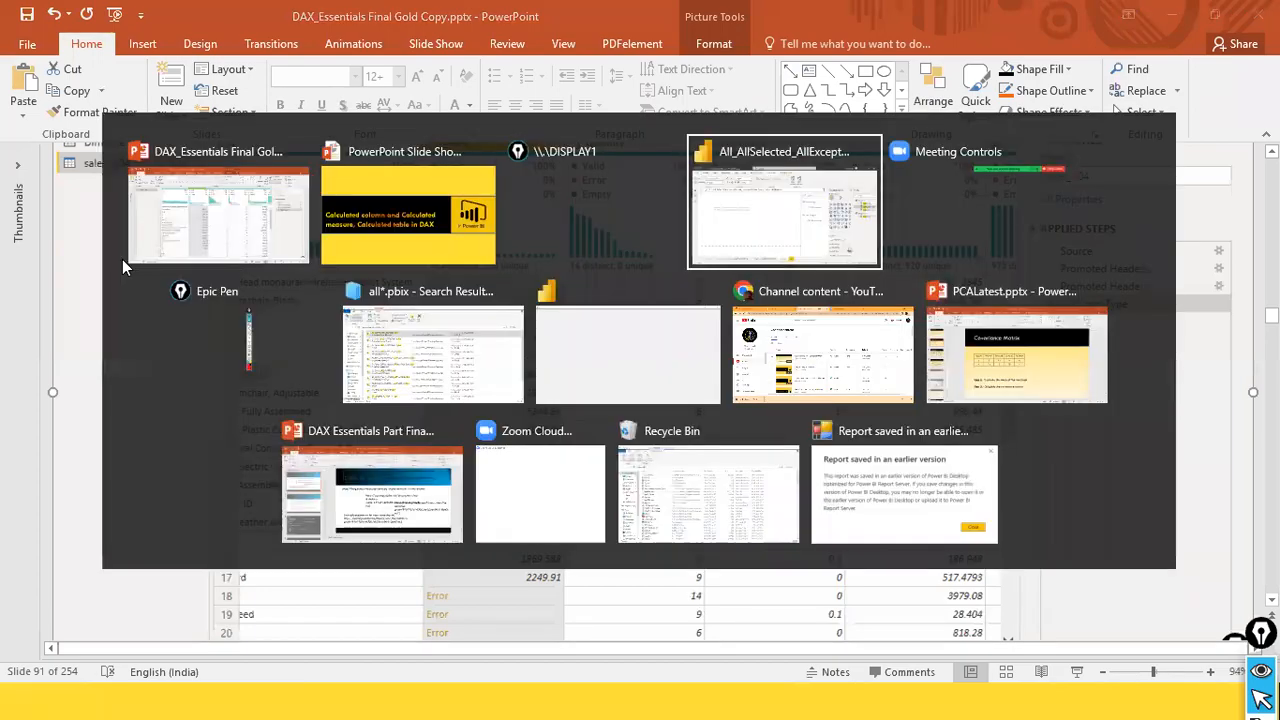
left_click(20, 210)
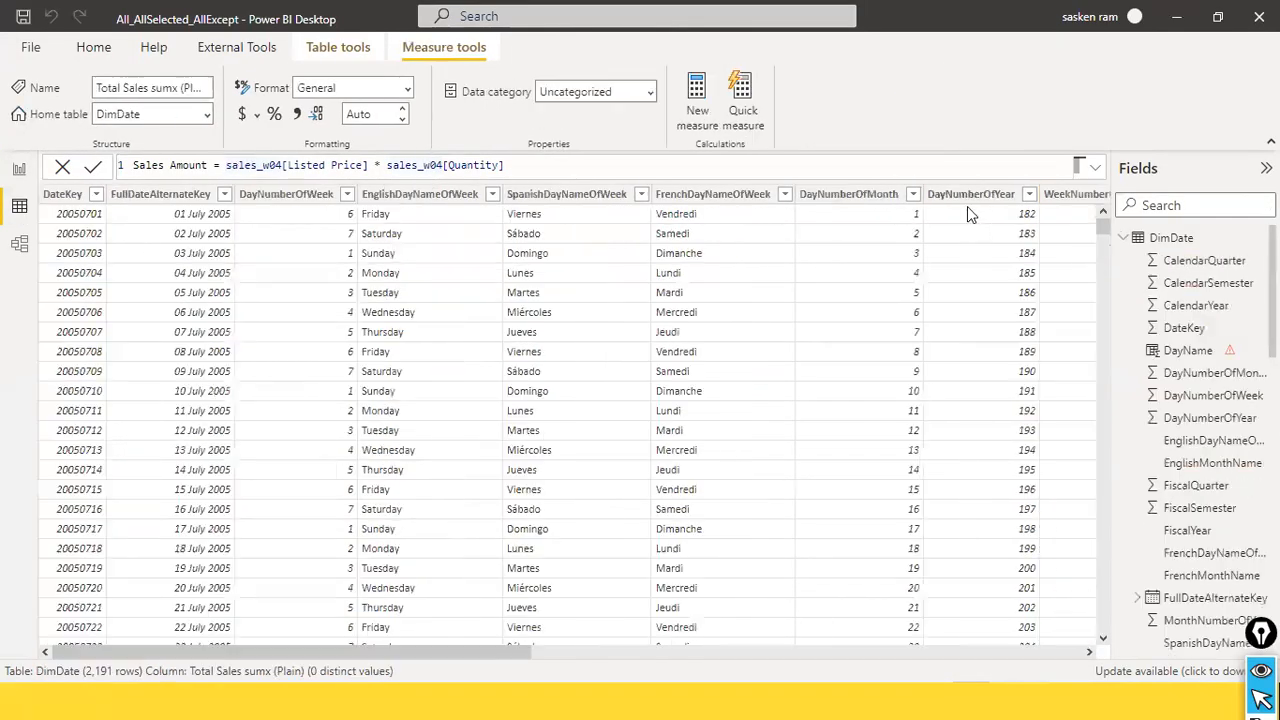
left_click(1124, 238)
left_click(1168, 261)
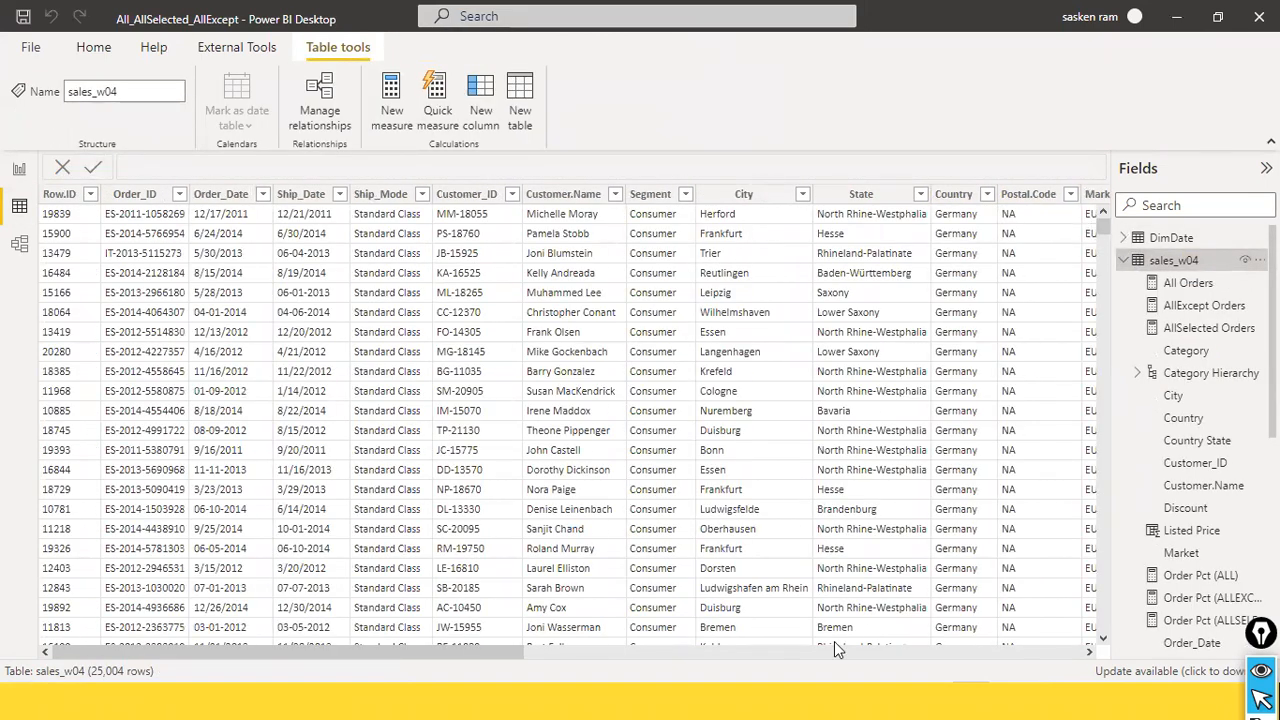
left_click(592, 652)
left_click_drag(1008, 624, 1100, 618)
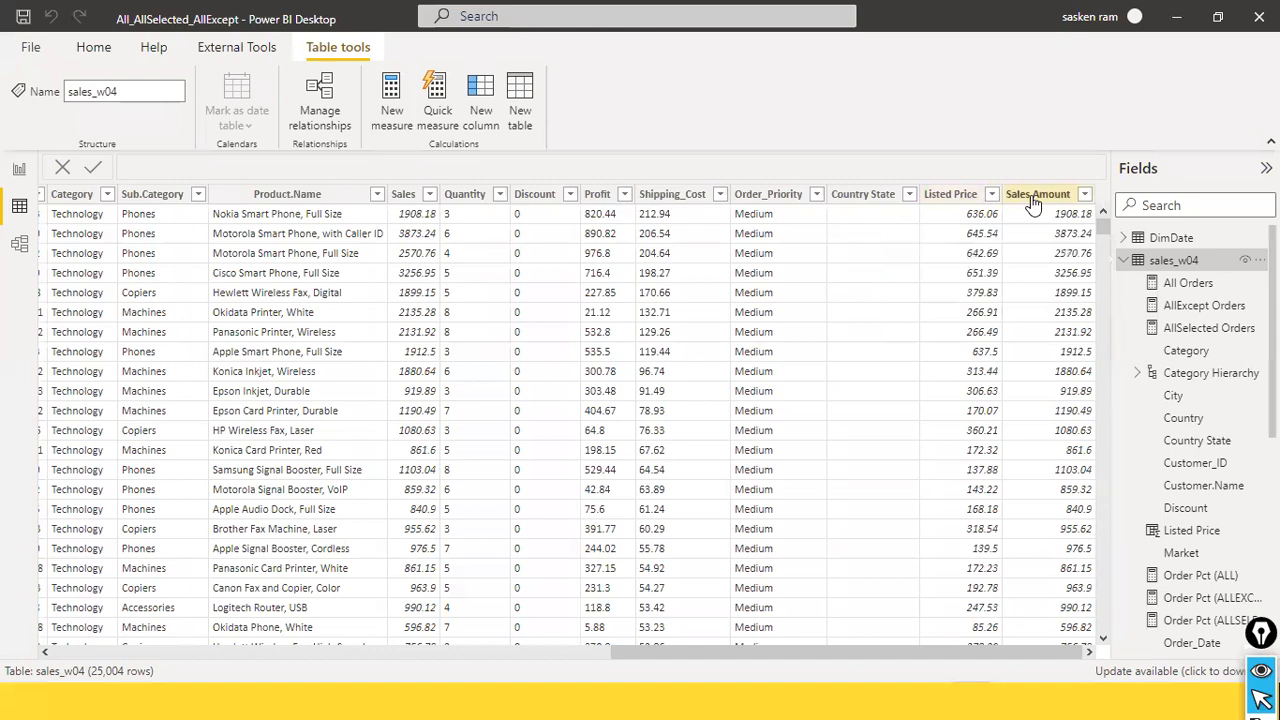
- Compare the formulas of the Listed Price and Sales Amount calculated columns
left_click(970, 196)
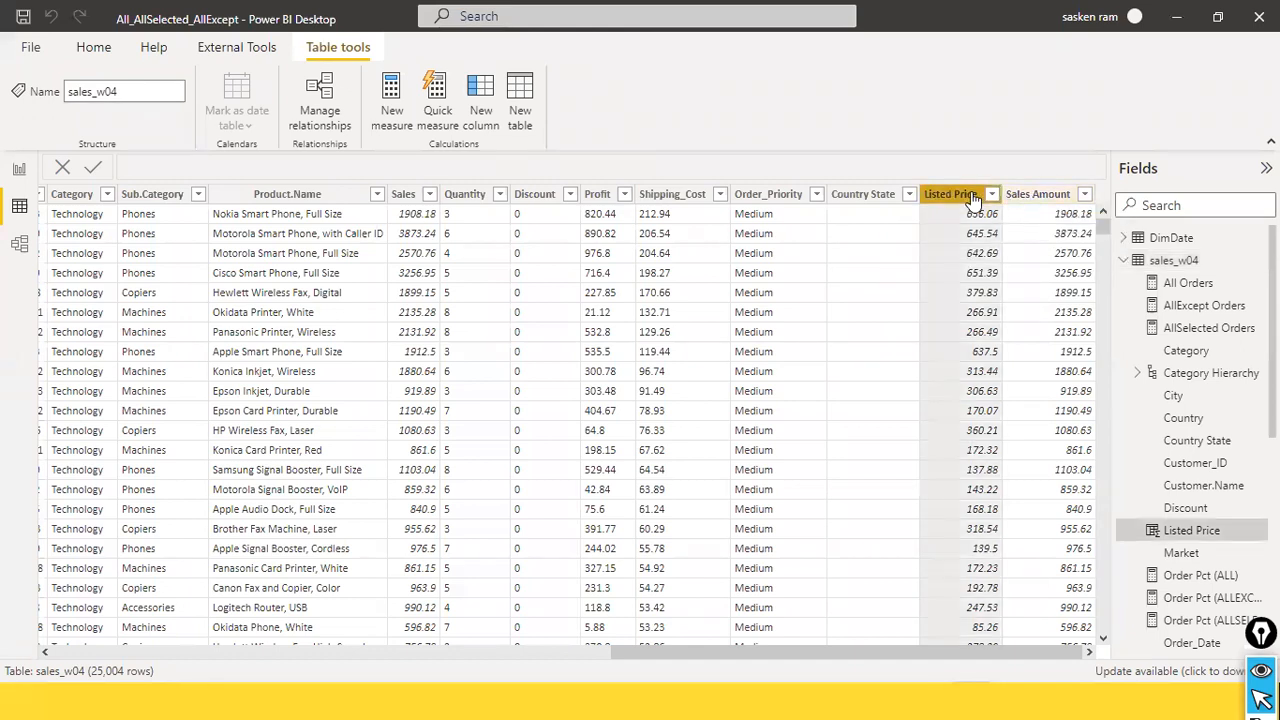
left_click(1040, 196)
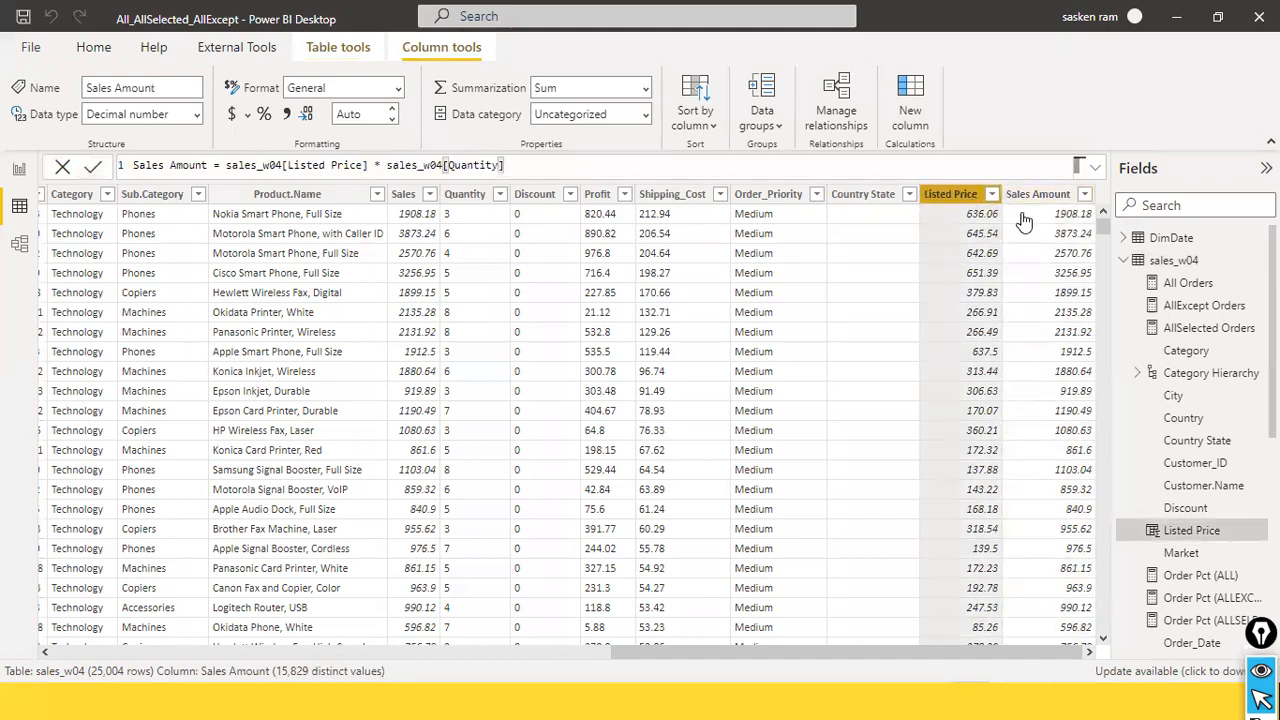
left_click(972, 200)
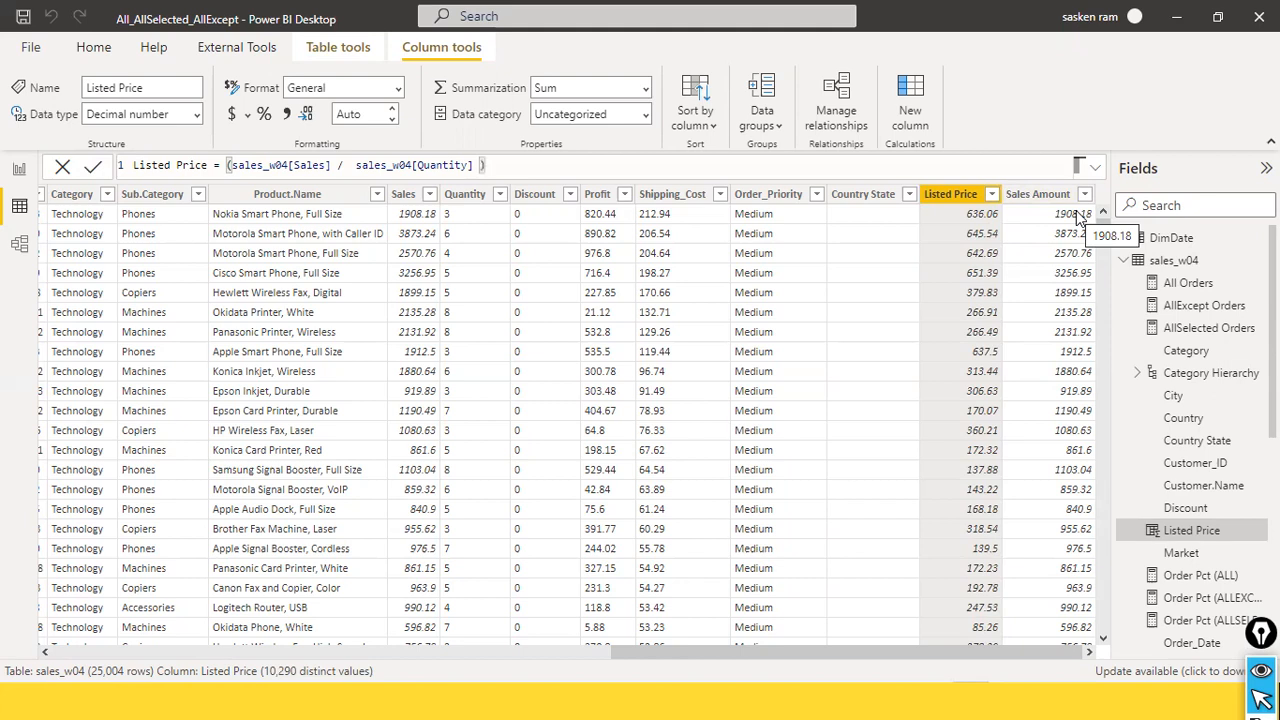
left_click(1036, 194)
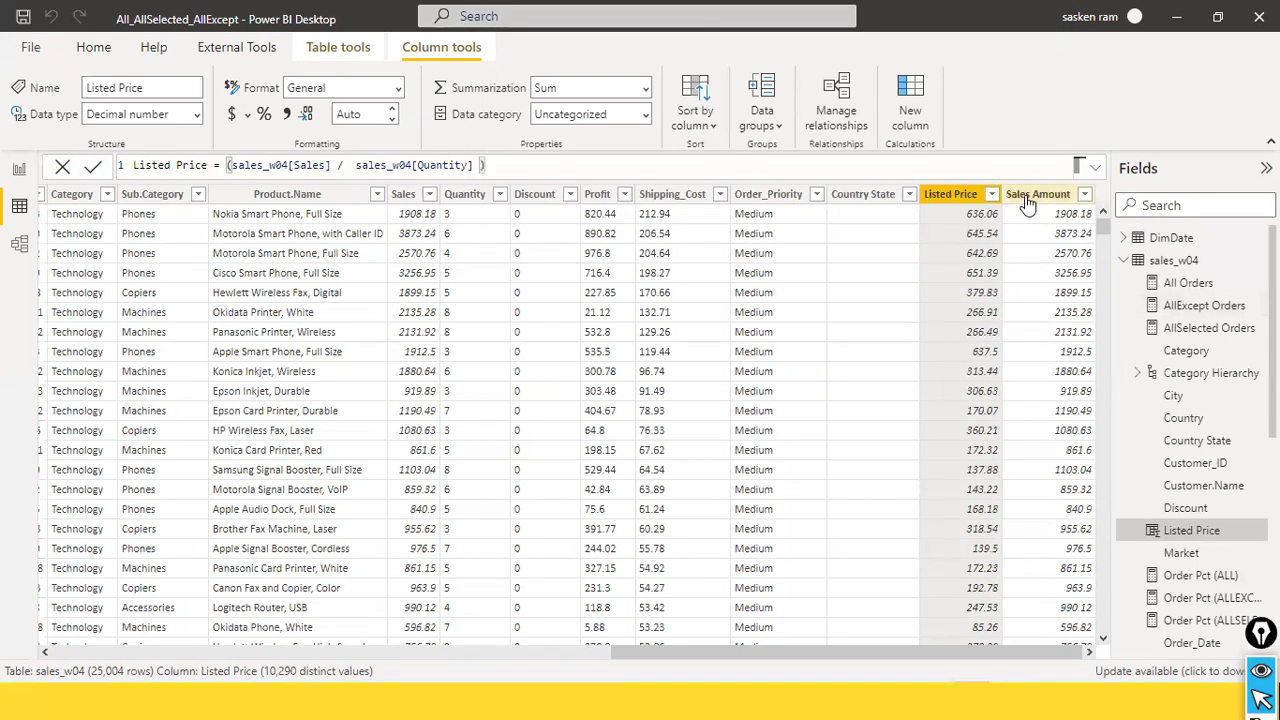
left_click(953, 195)
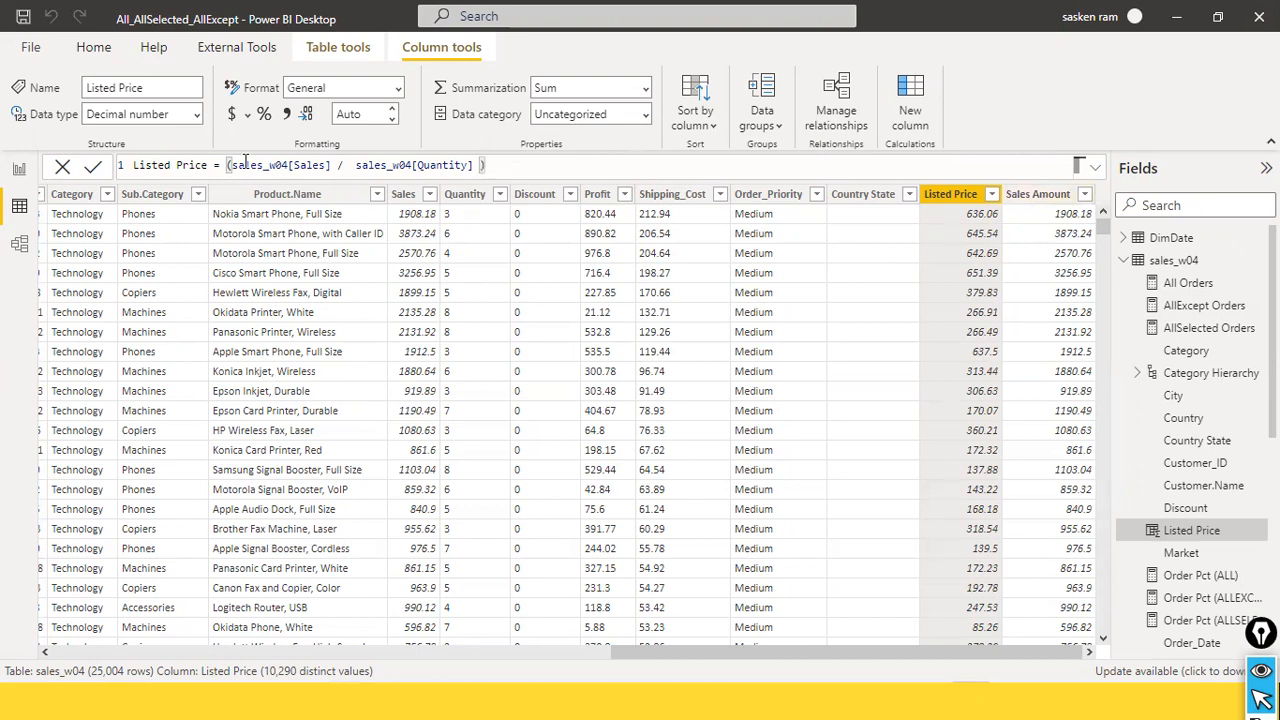
left_click(1032, 194)
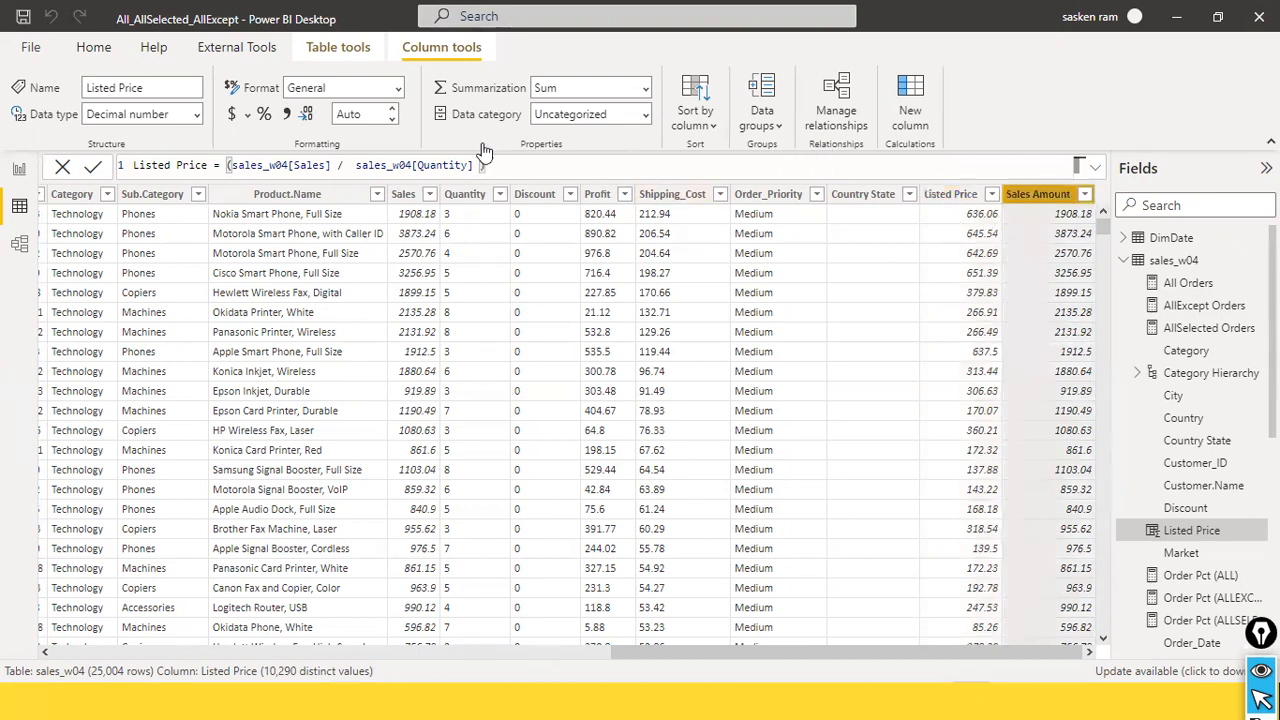
- Examine the Sales and Quantity references in the Listed Price formula, and reopen the Sales Amount formula
left_click(950, 196)
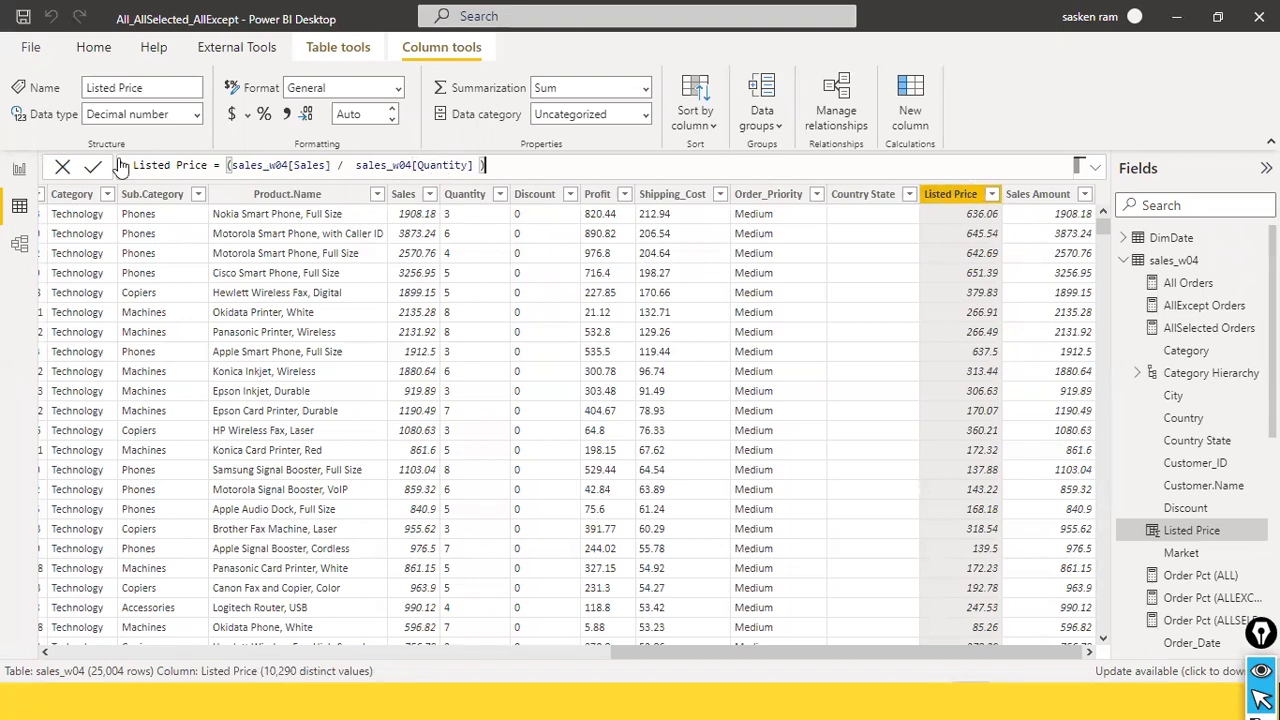
left_click(276, 164)
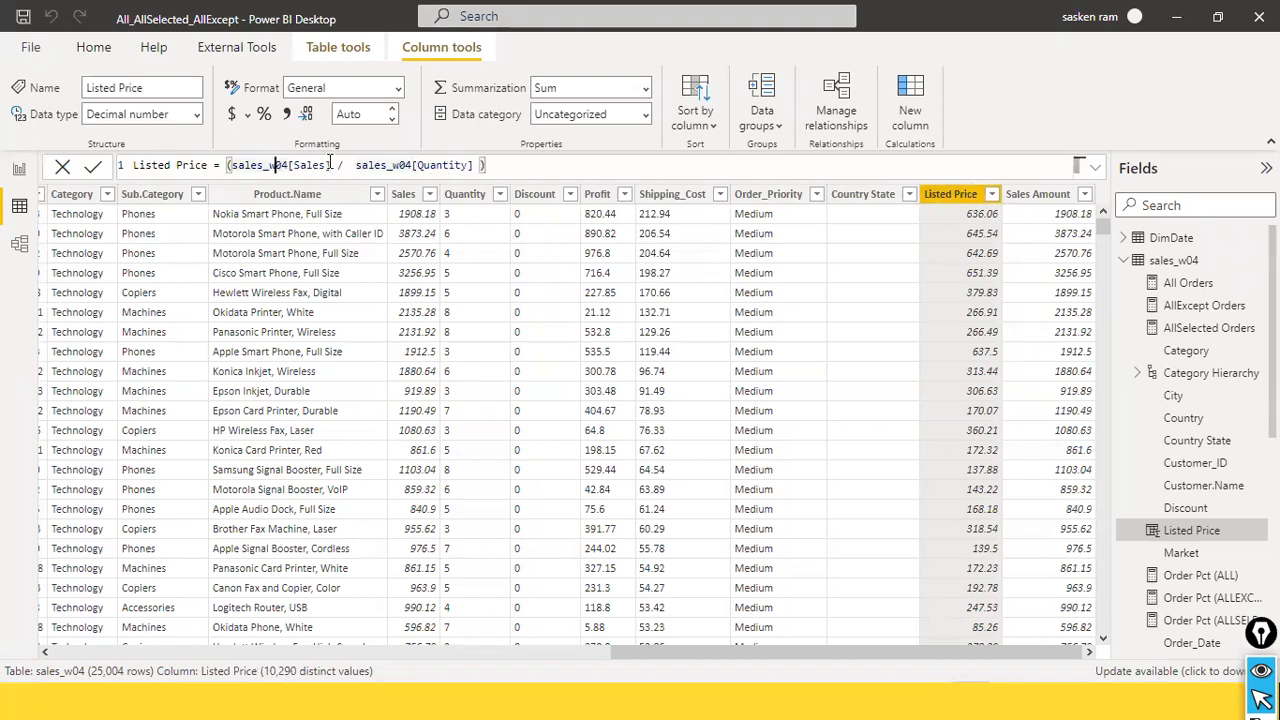
left_click(455, 168)
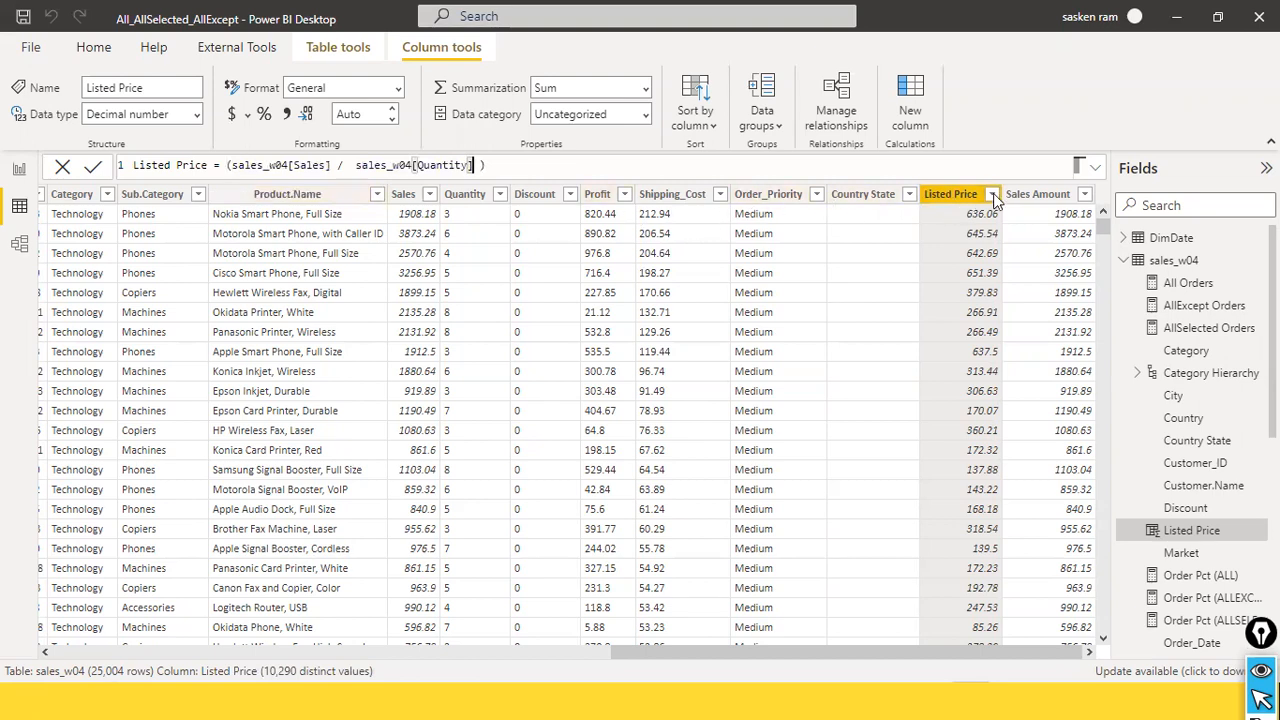
left_click(1040, 197)
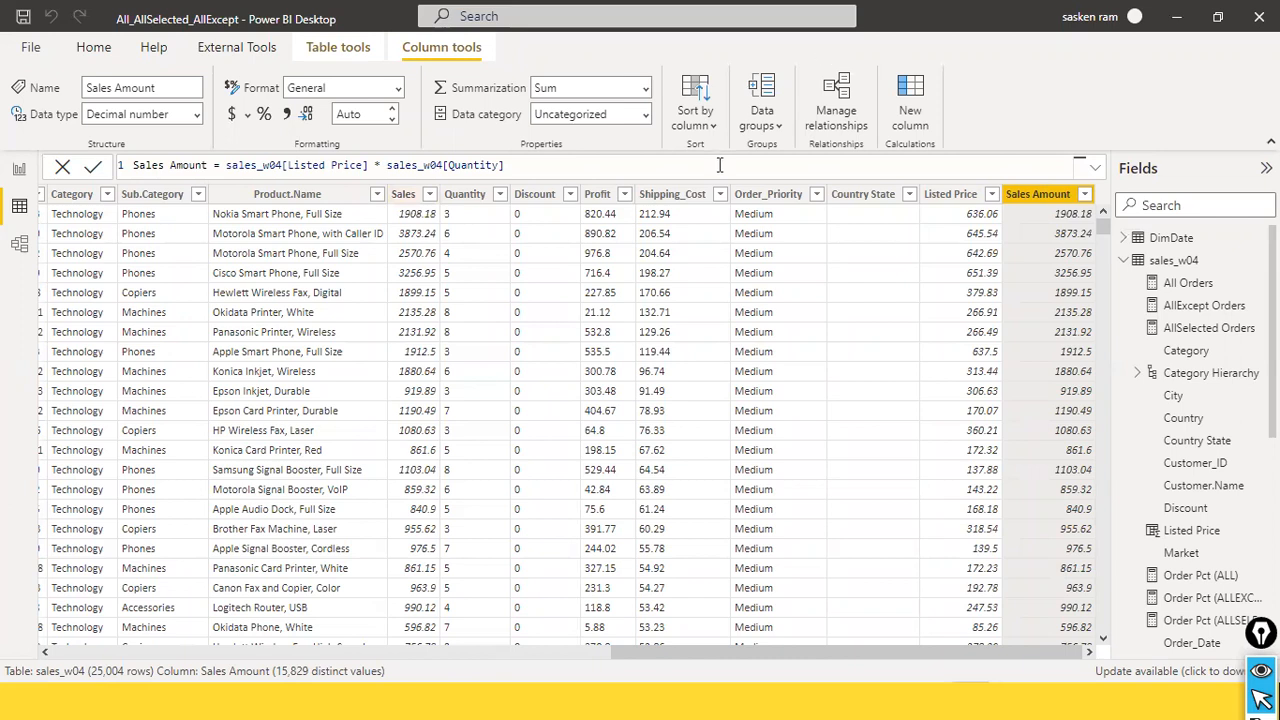
- Add a calculated column to sales_w04 with the formula Listed Price 2 = sales_w04[Sales Amount] / sales_w04[Quantity]
left_click(940, 200)
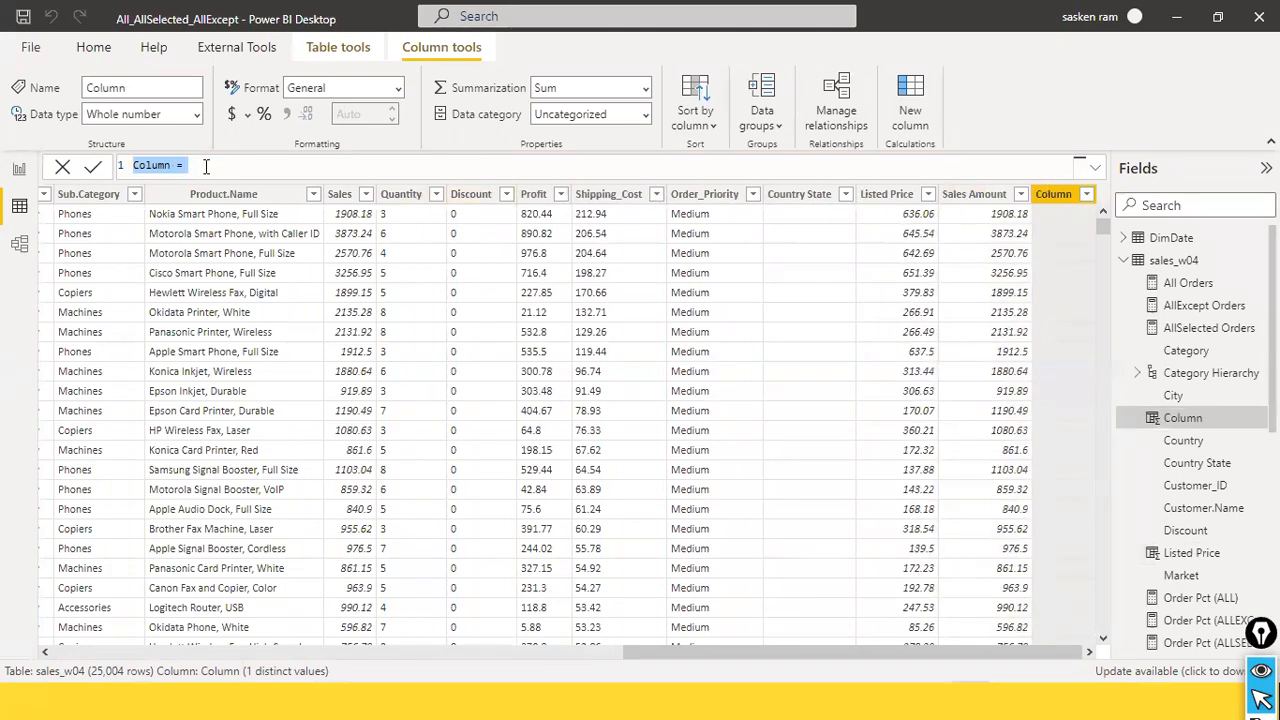
type("Liste")
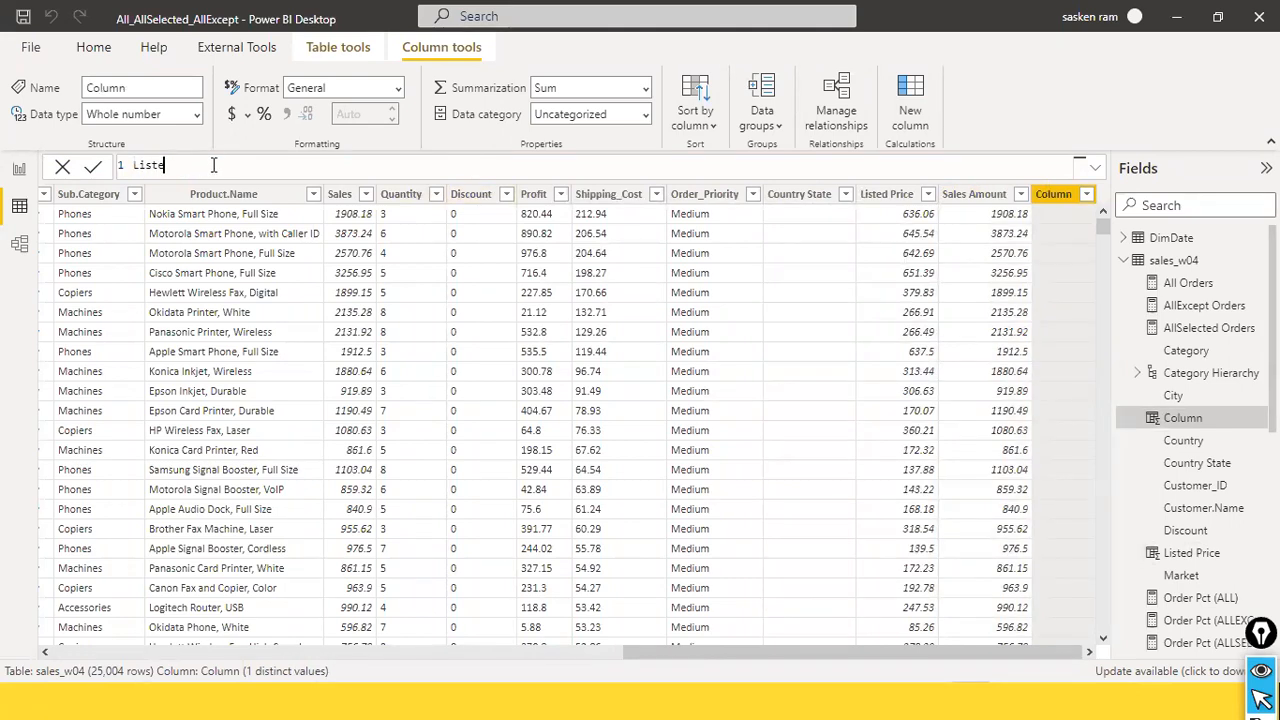
type("d Price = sales")
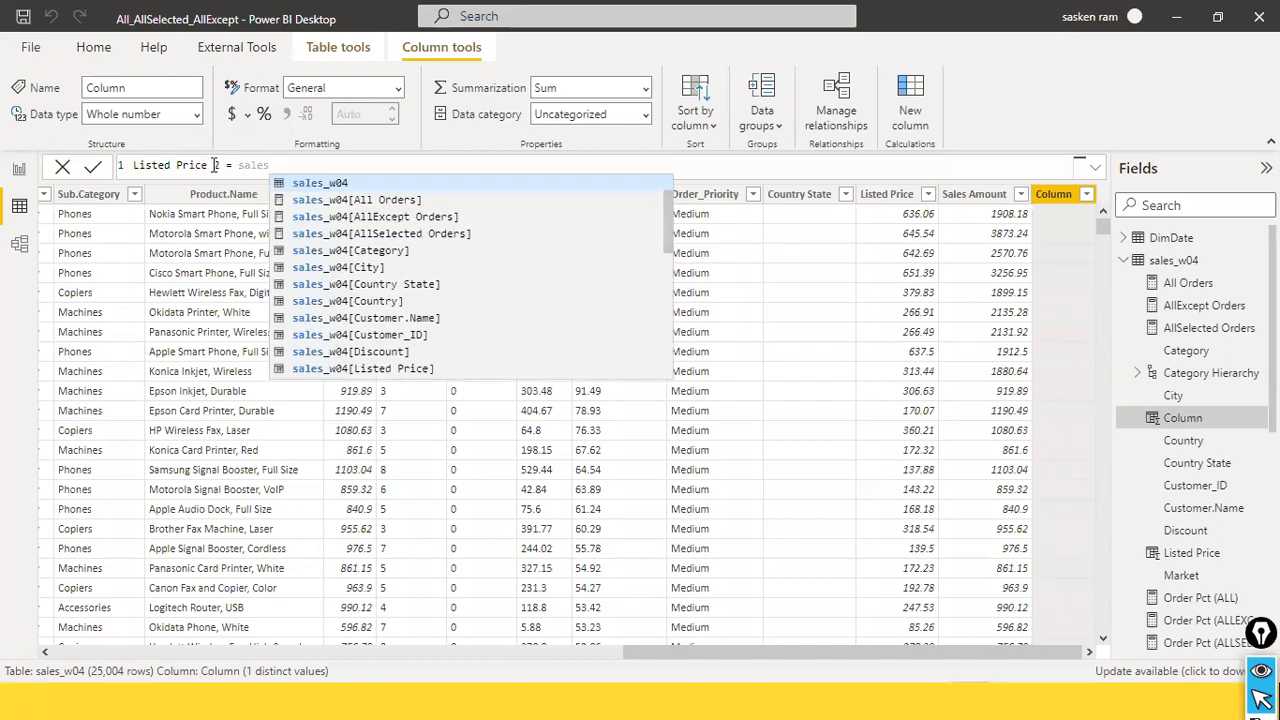
type("_w04[Sales Amount]")
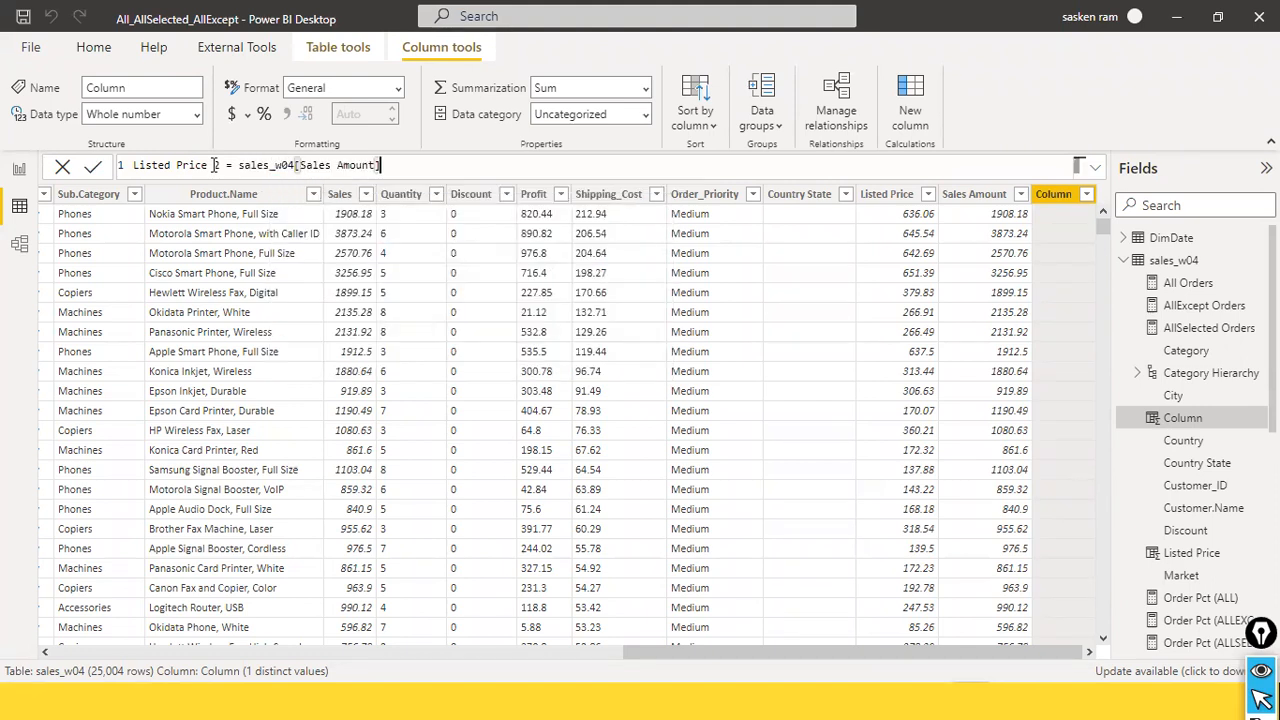
type(" / quanti")
key("Tab")
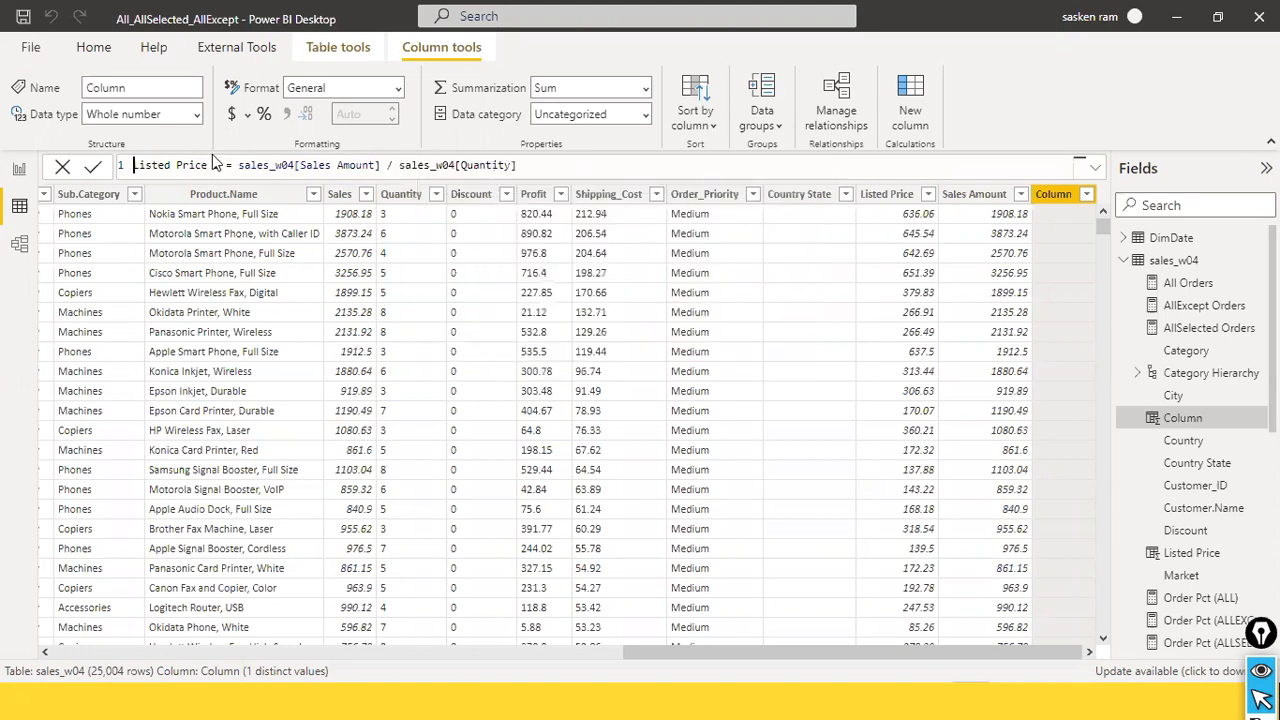
key("End")
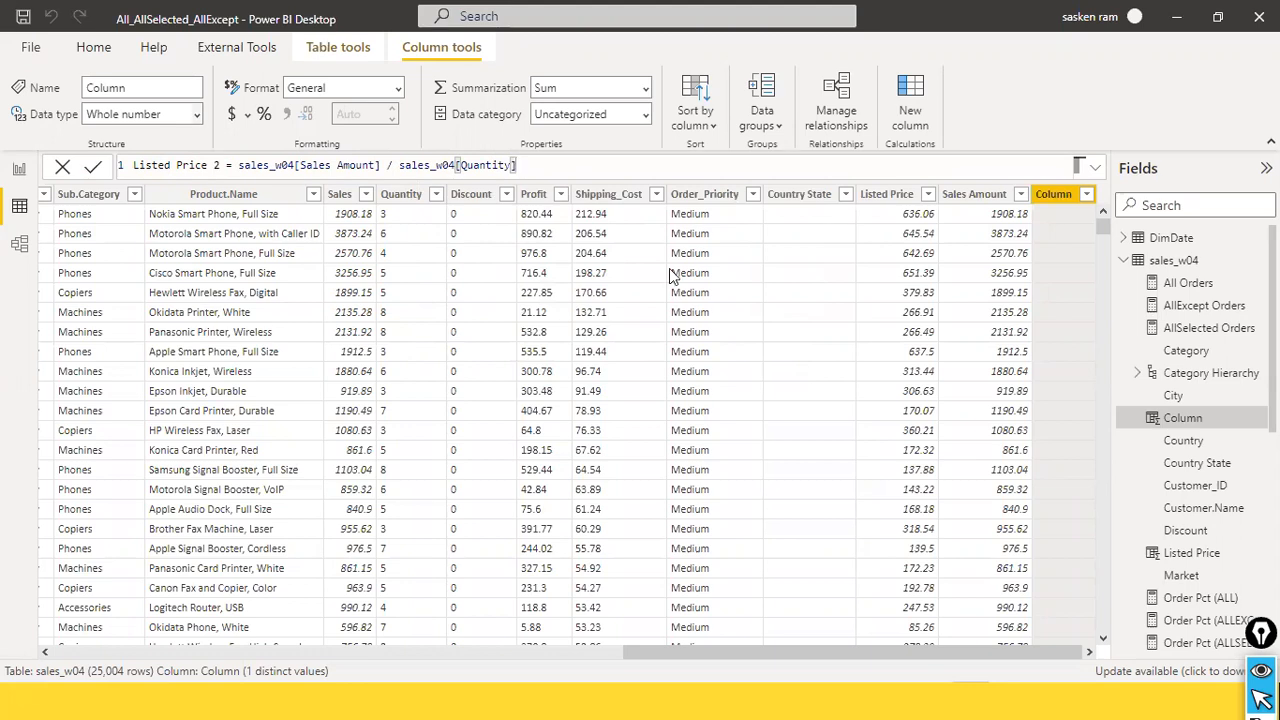
left_click(331, 165)
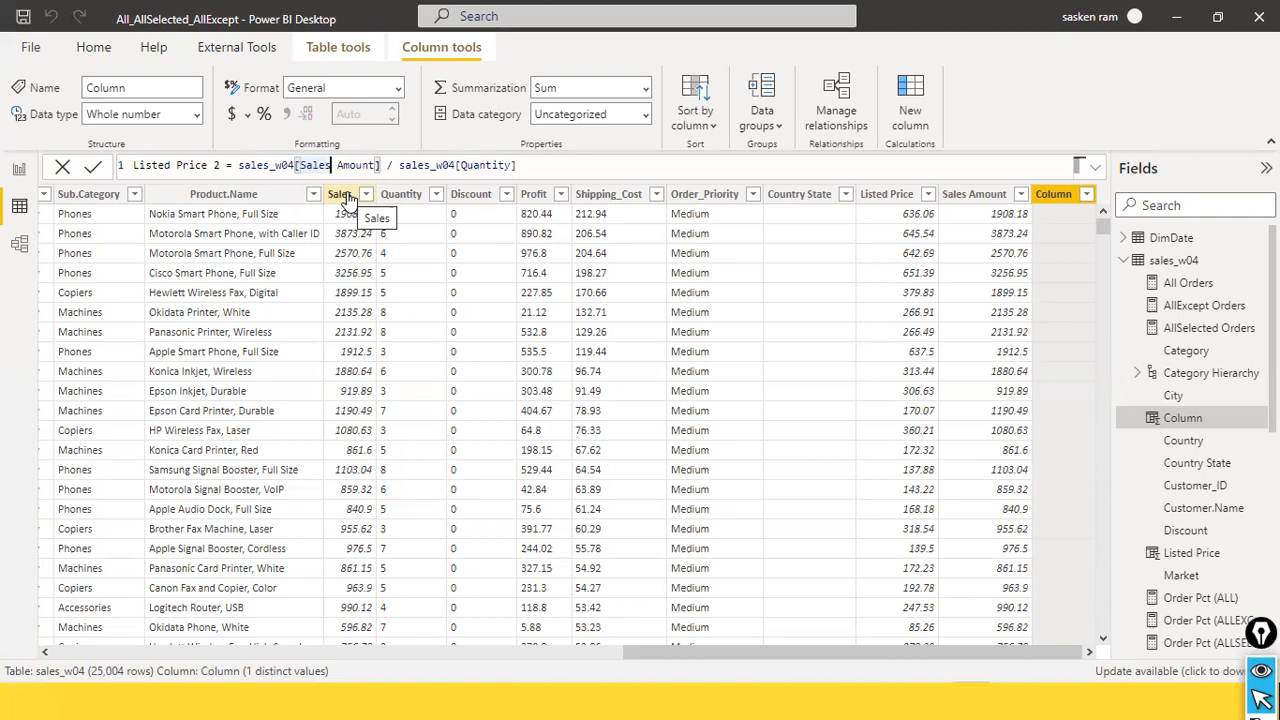
left_click(620, 171)
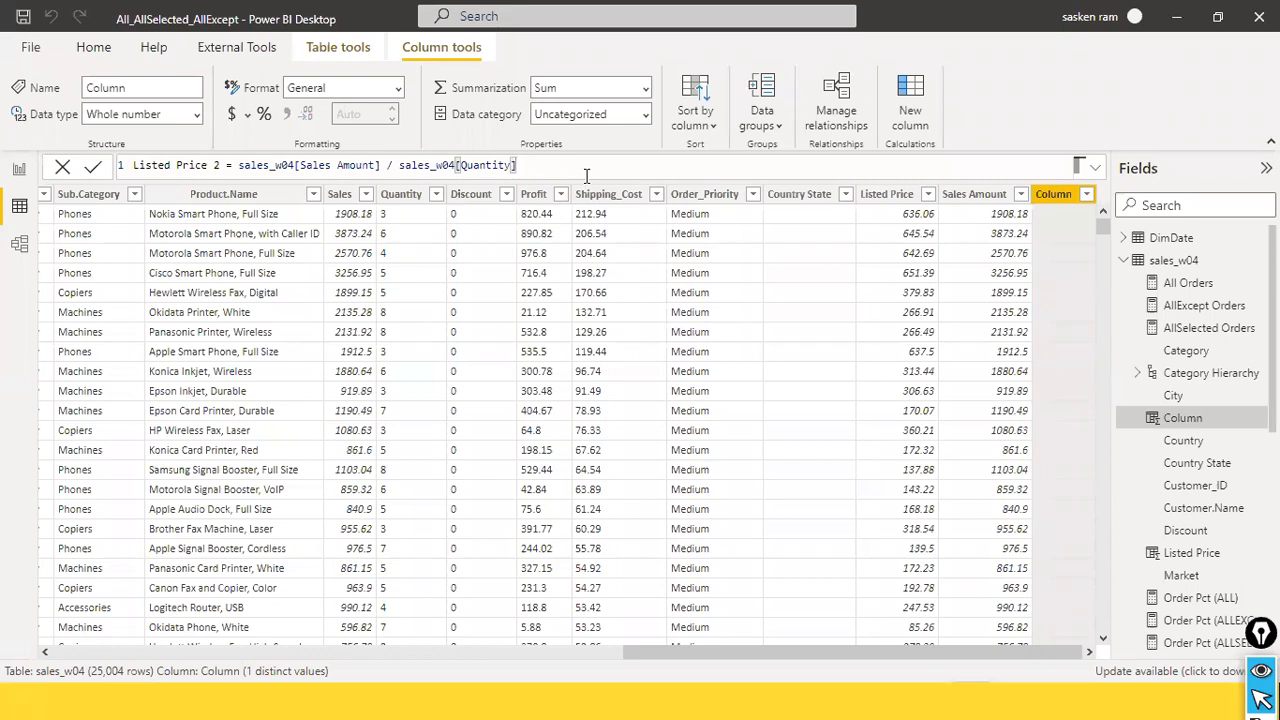
key("Return")
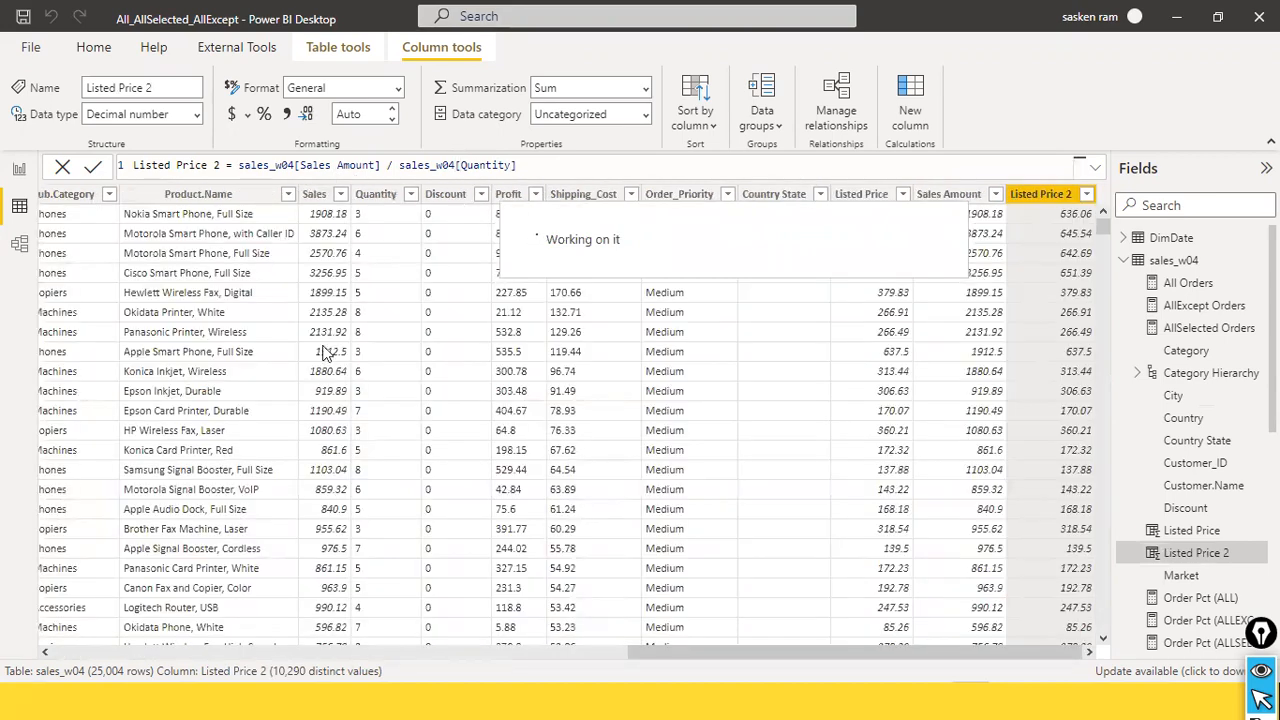
- Review the columns of sales_w04 from Row.ID through to the Listed Price 2 calculated column
left_click(422, 653)
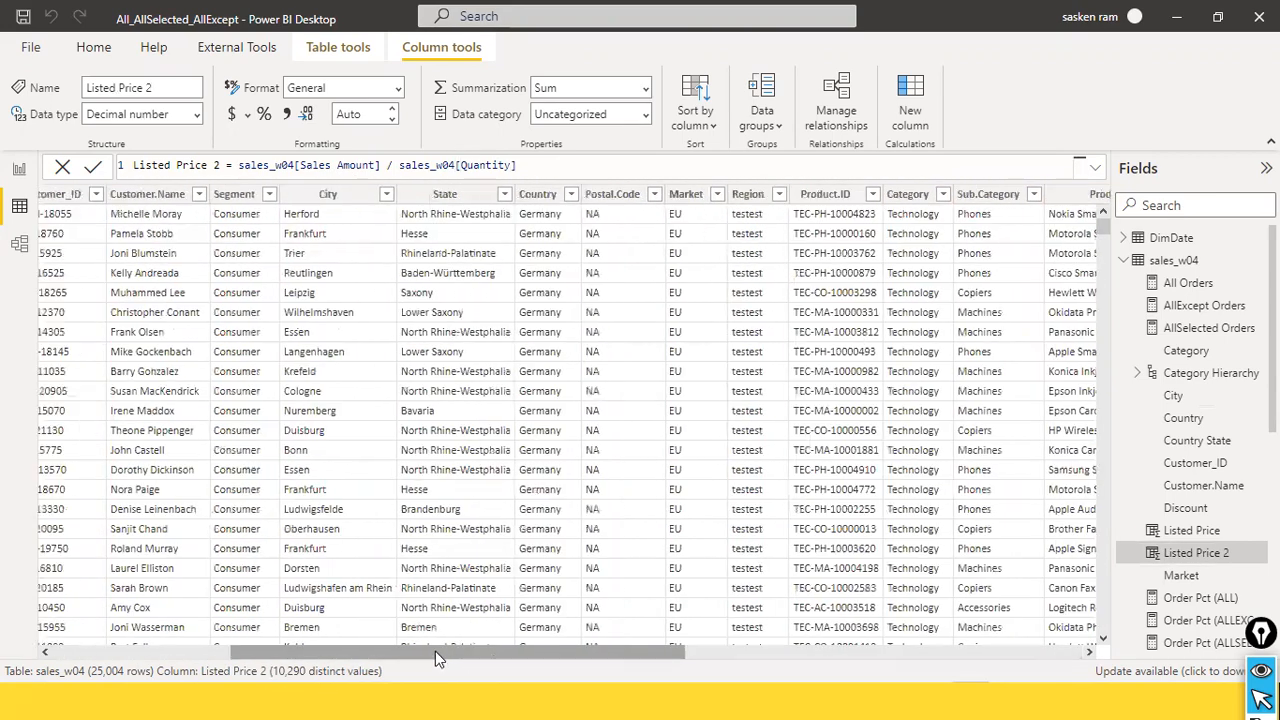
left_click_drag(435, 651, 840, 652)
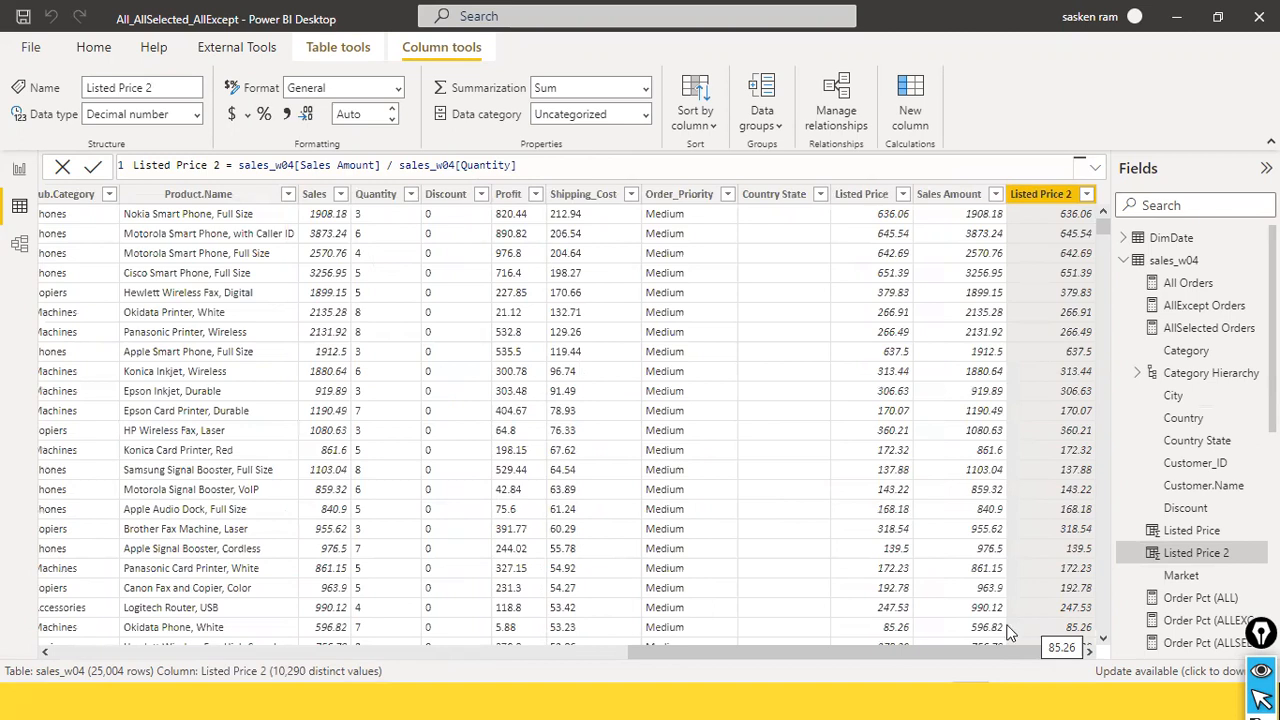
left_click_drag(757, 655, 1016, 648)
left_click(517, 656)
left_click(266, 656)
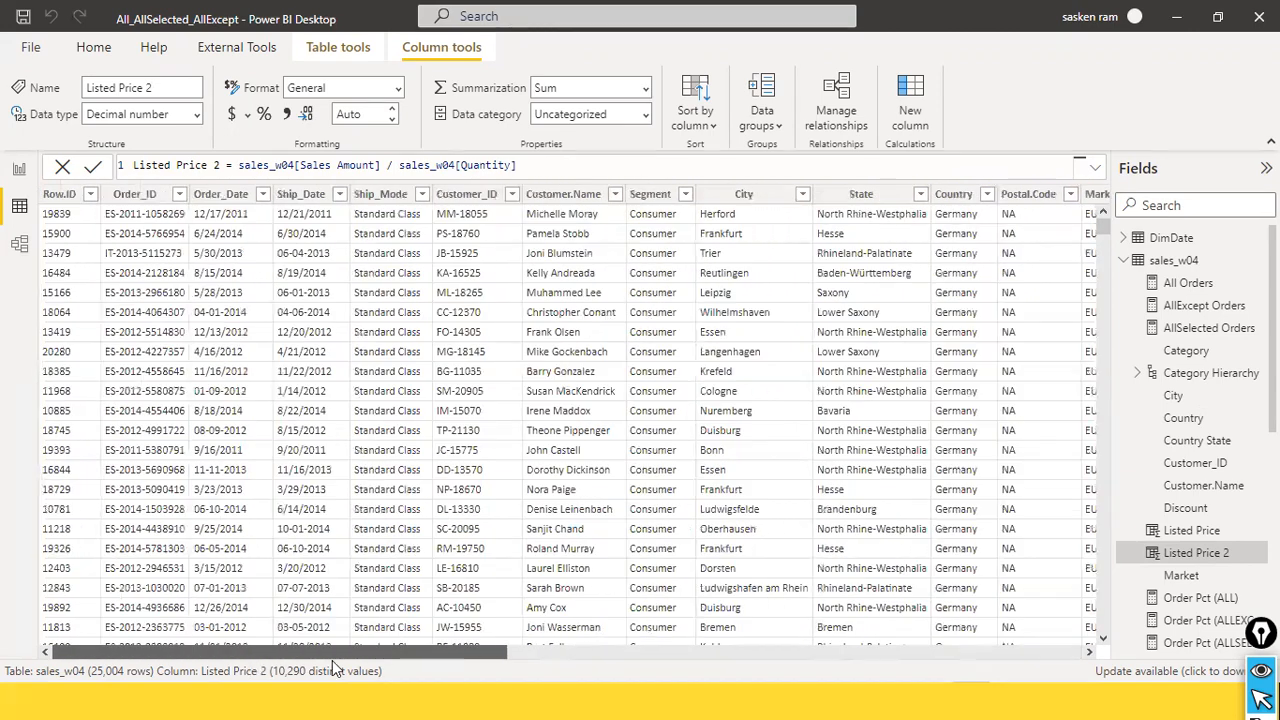
left_click_drag(332, 655, 920, 655)
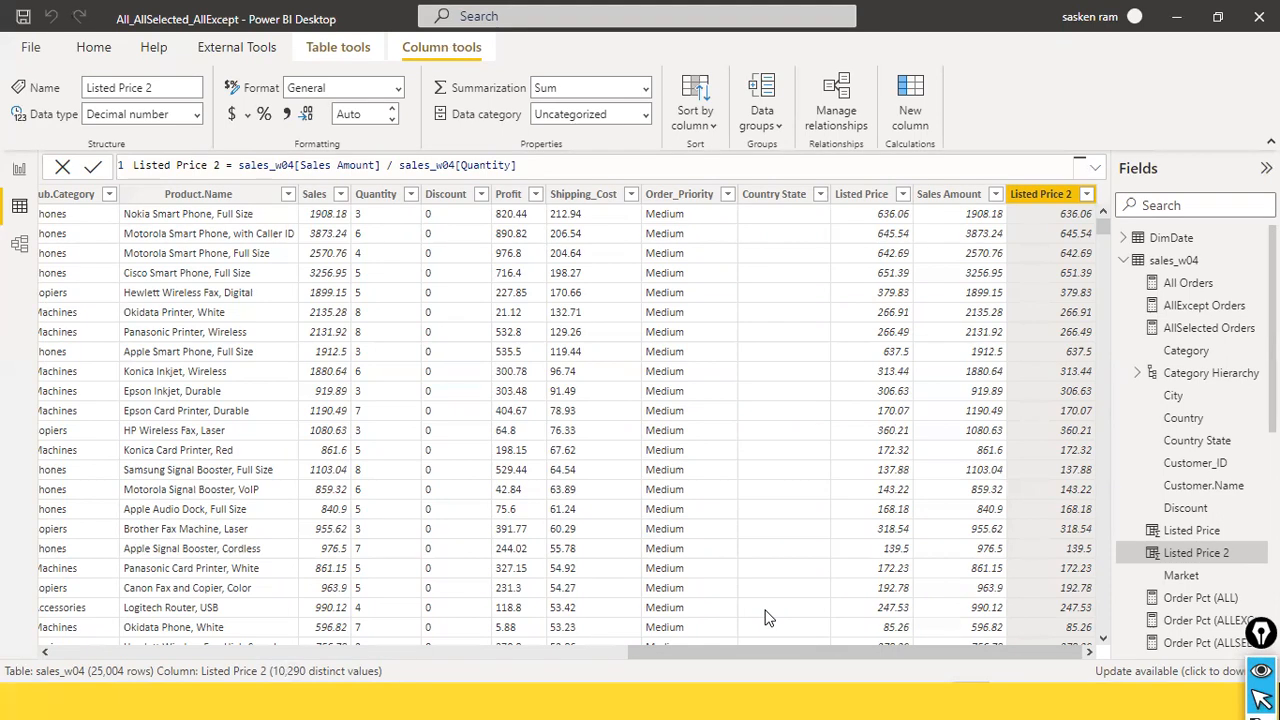
left_click_drag(701, 651, 553, 652)
- Examine the expression of Listed Price 2 and compare it with the multiplication in the Sales Amount formula
left_click(639, 163)
left_click_drag(233, 165, 536, 190)
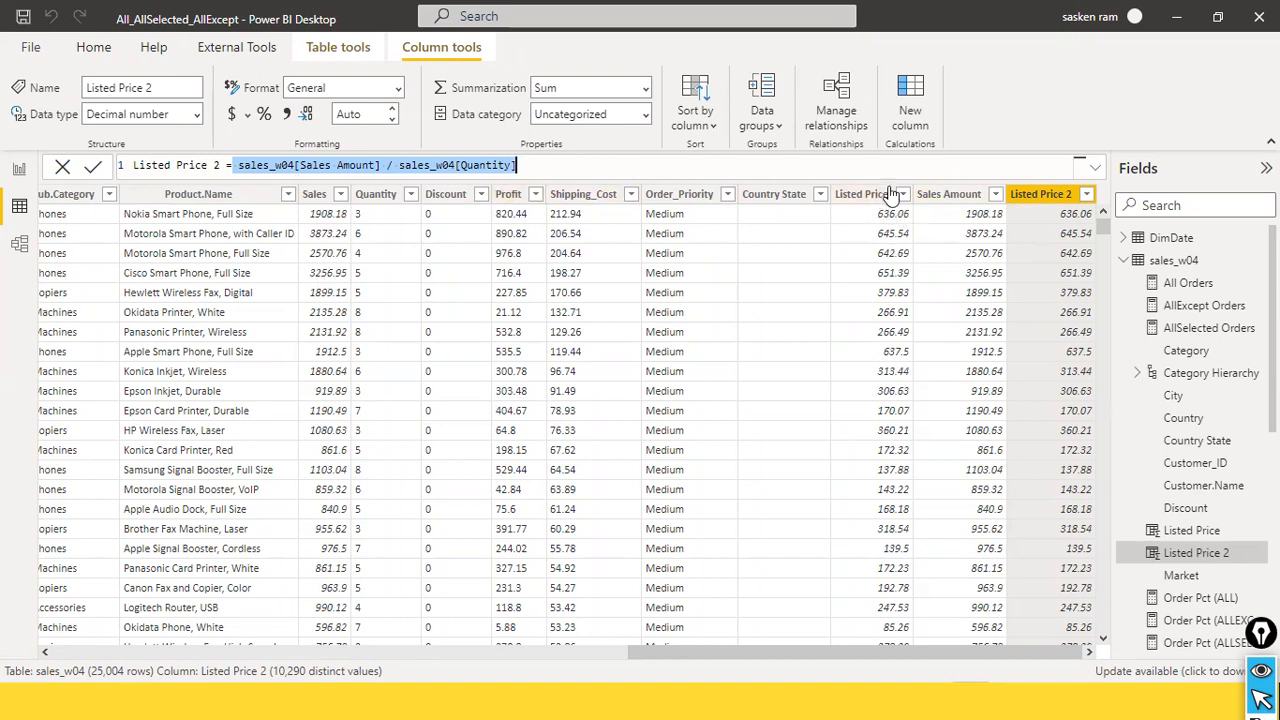
left_click(960, 210)
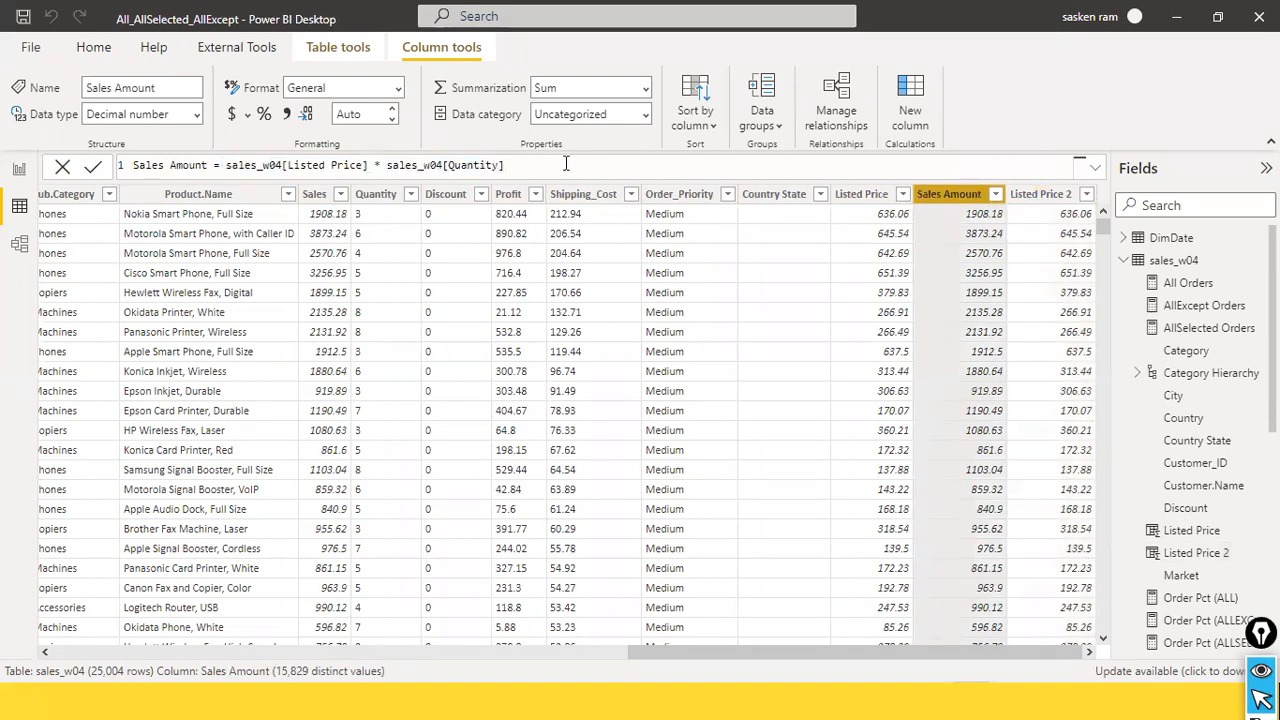
left_click(524, 164)
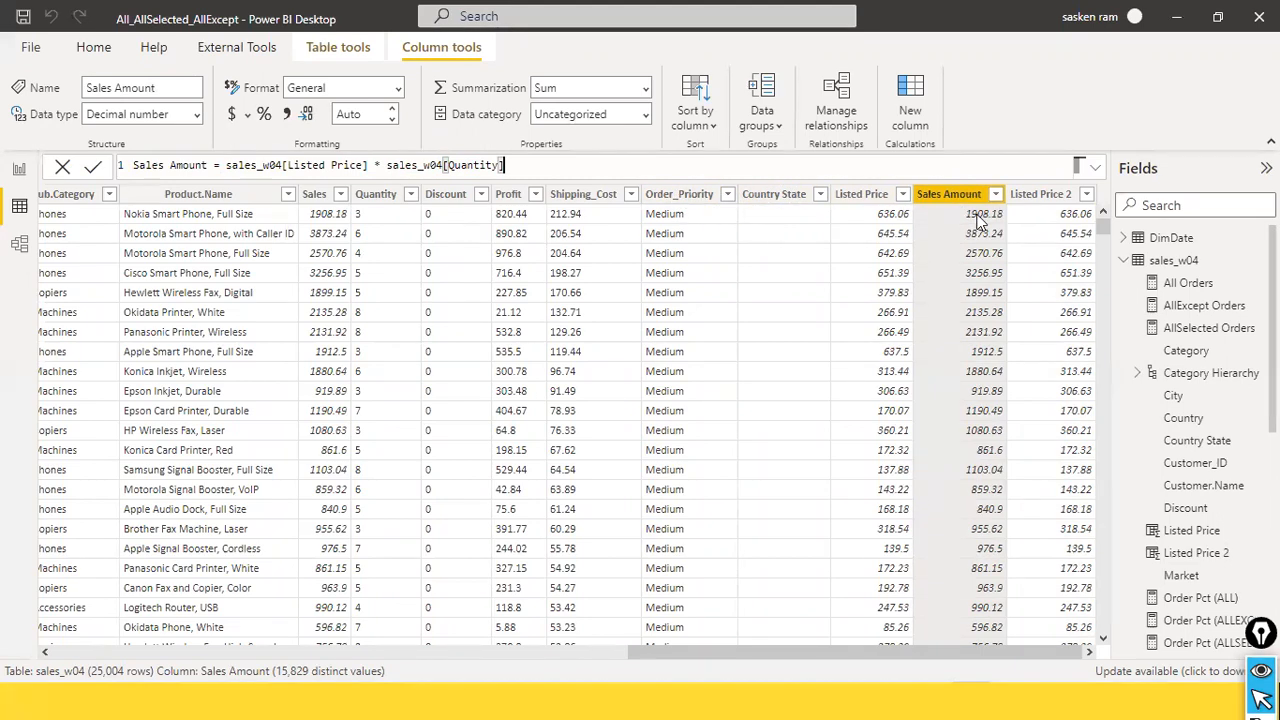
left_click(240, 165, "shift")
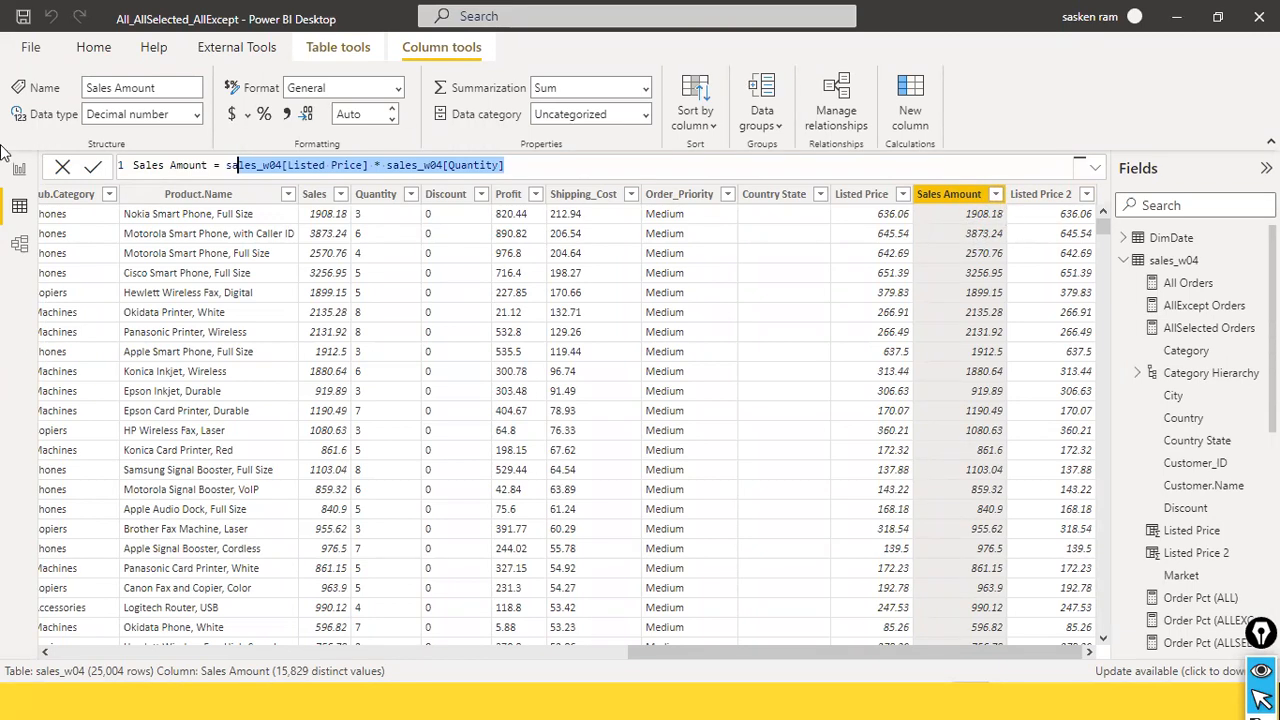
- Add the Category field of sales_w04 to the totals table on report Page 3 and widen the table to show every column
left_click(19, 168)
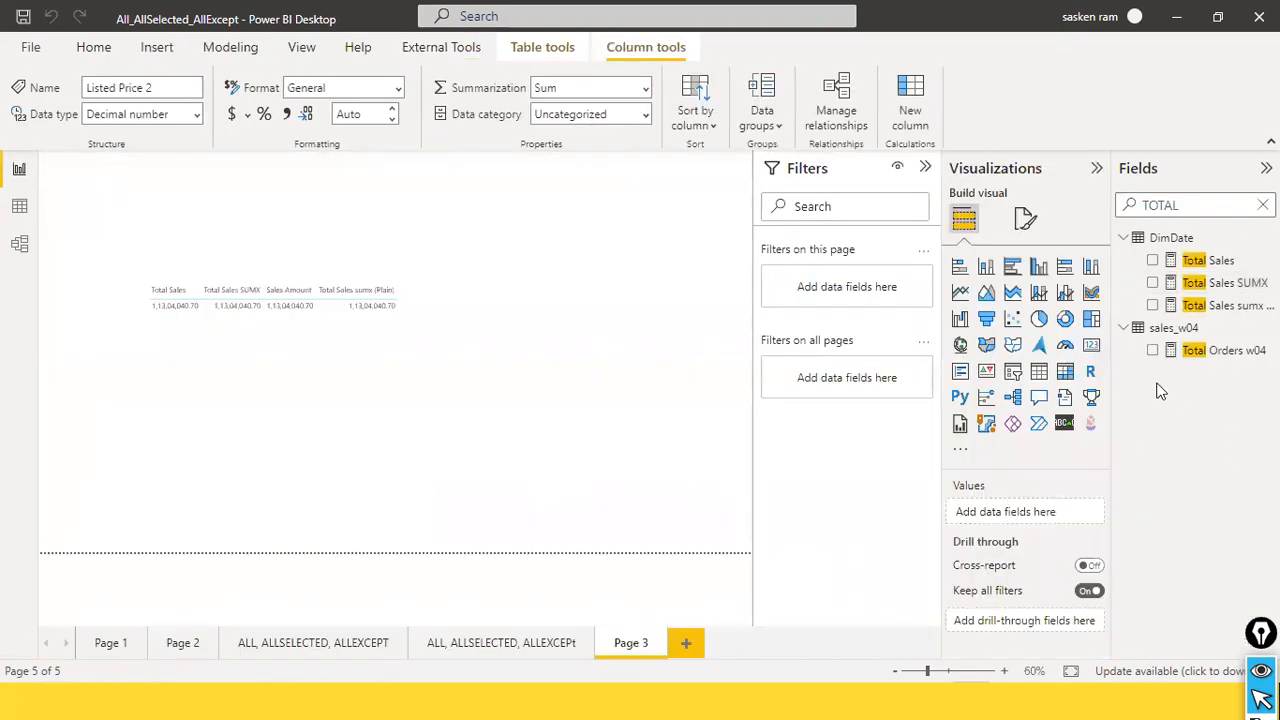
left_click(350, 335)
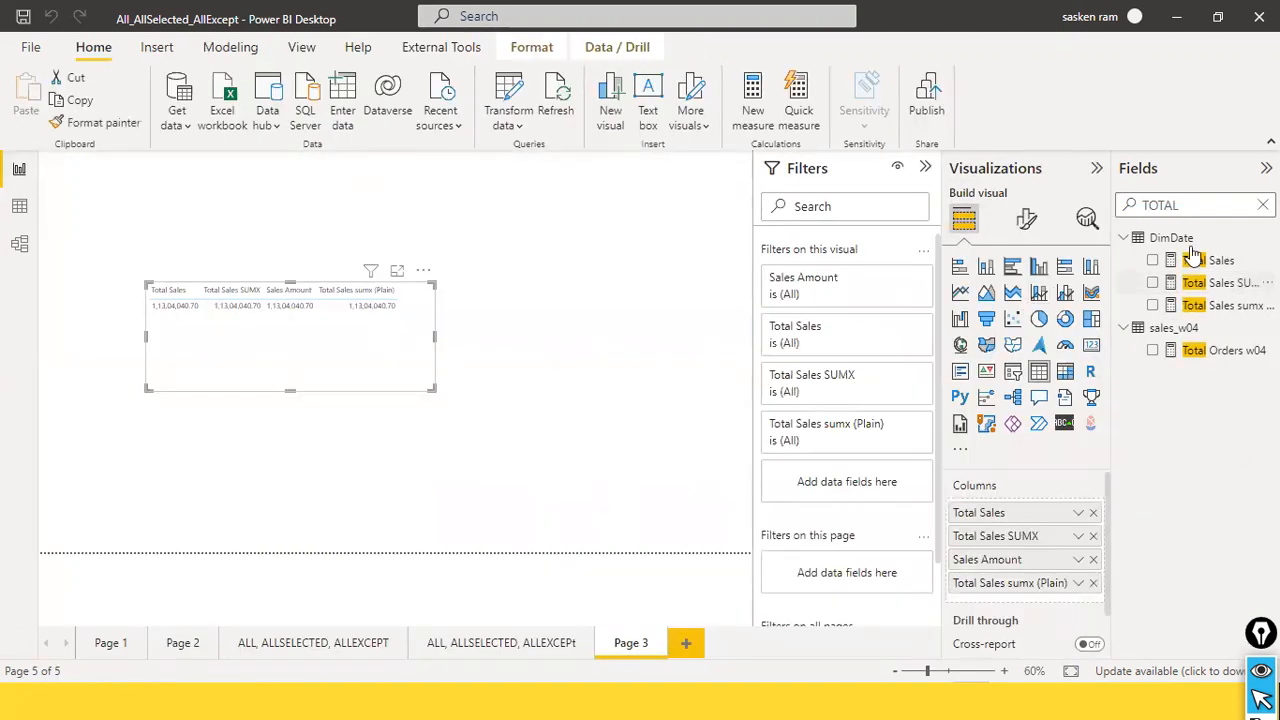
left_click(1262, 204)
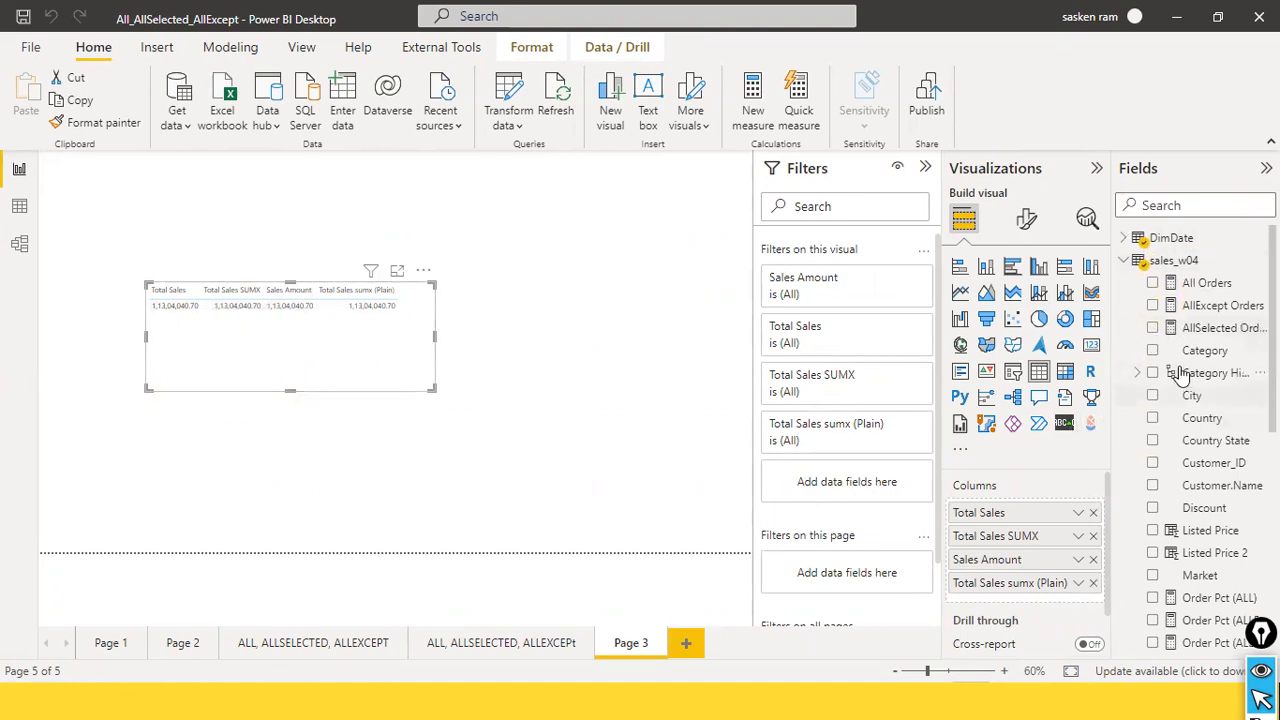
left_click_drag(1185, 355, 191, 323)
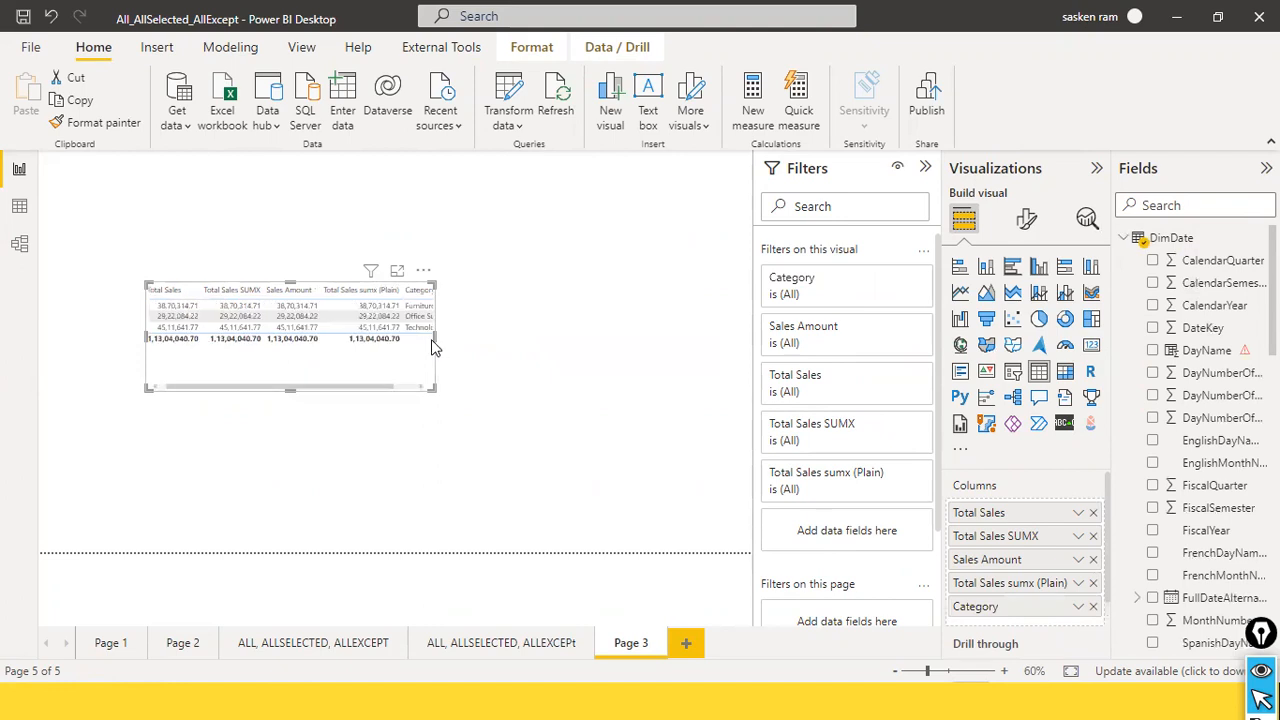
left_click(476, 350)
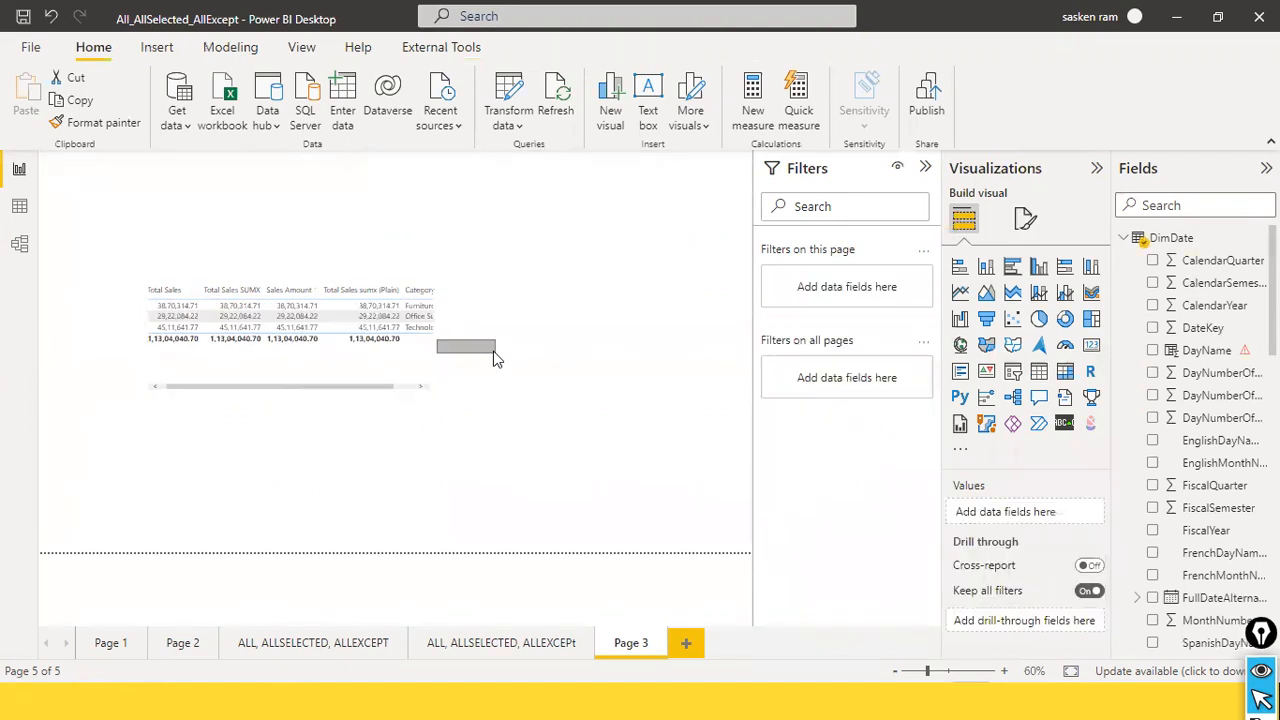
left_click(371, 354)
left_click_drag(435, 337, 625, 366)
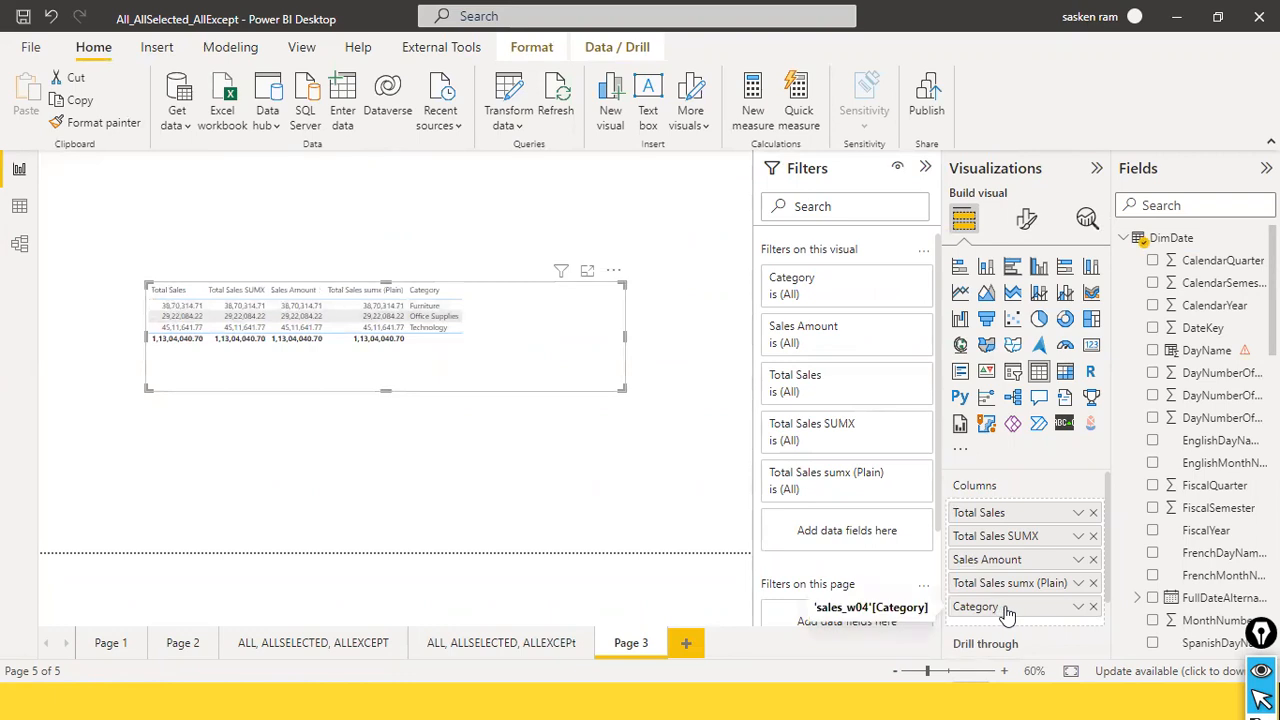
- Make Category the first column of the table, ahead of Total Sales, and move the table lower on the page
left_click_drag(1008, 614, 1006, 520)
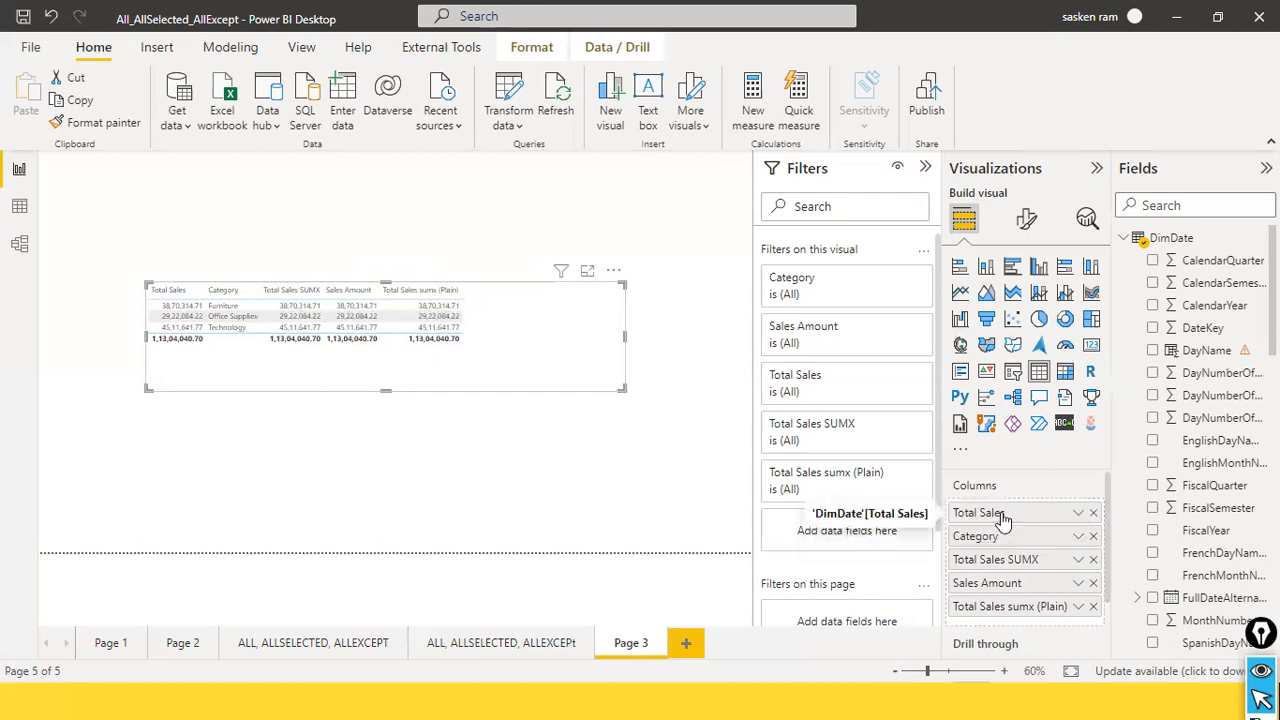
left_click_drag(1008, 521, 1014, 543)
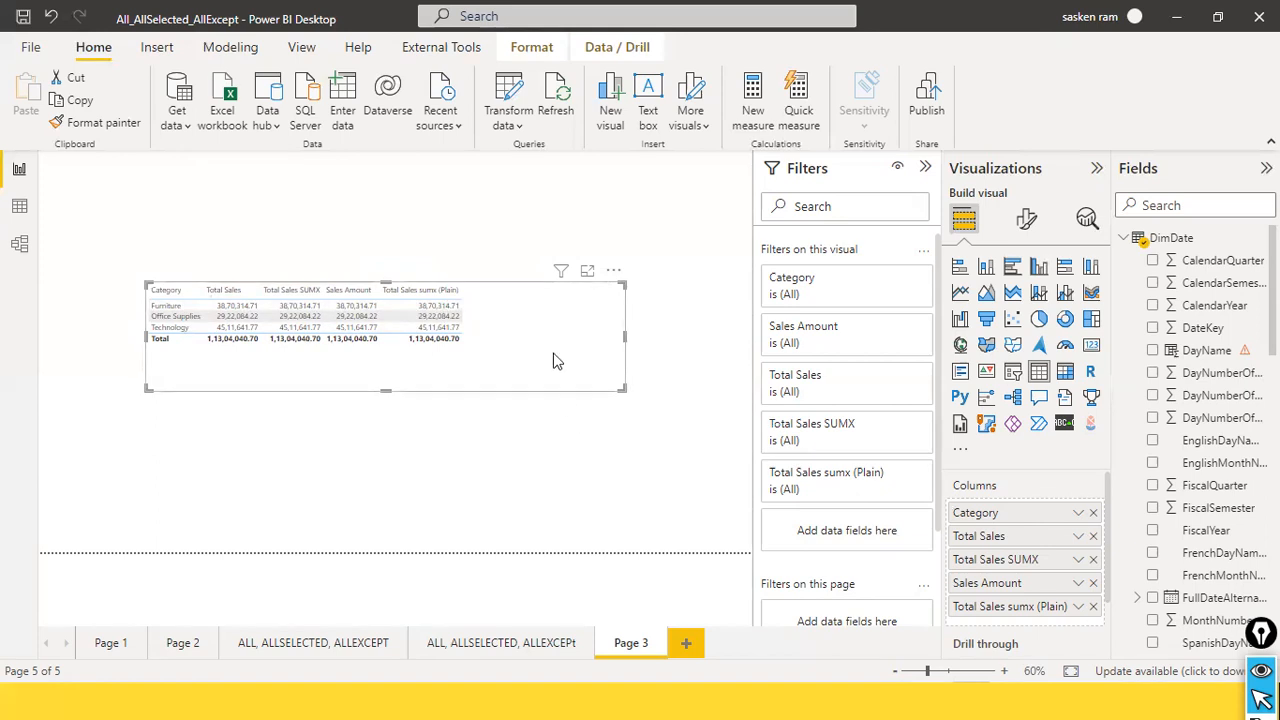
left_click_drag(552, 350, 529, 451)
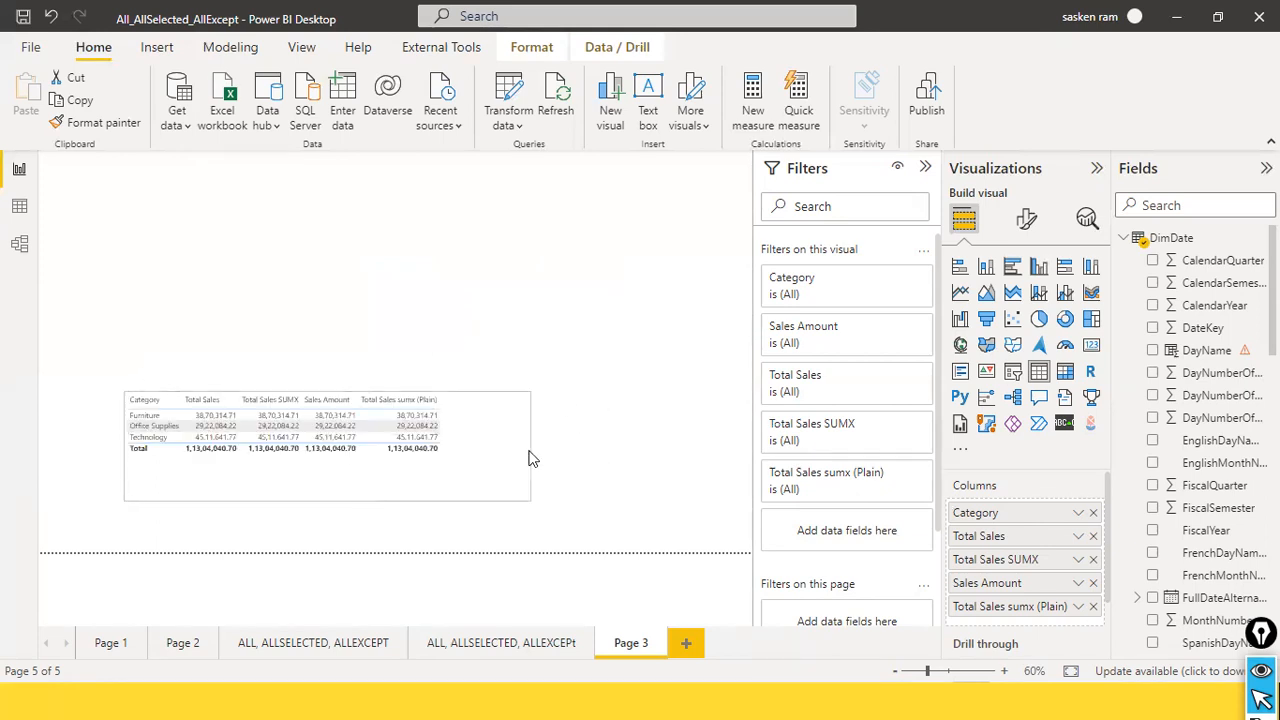
- Add a slicer above the table and populate it with the Category field from sales_w04
left_click(579, 299)
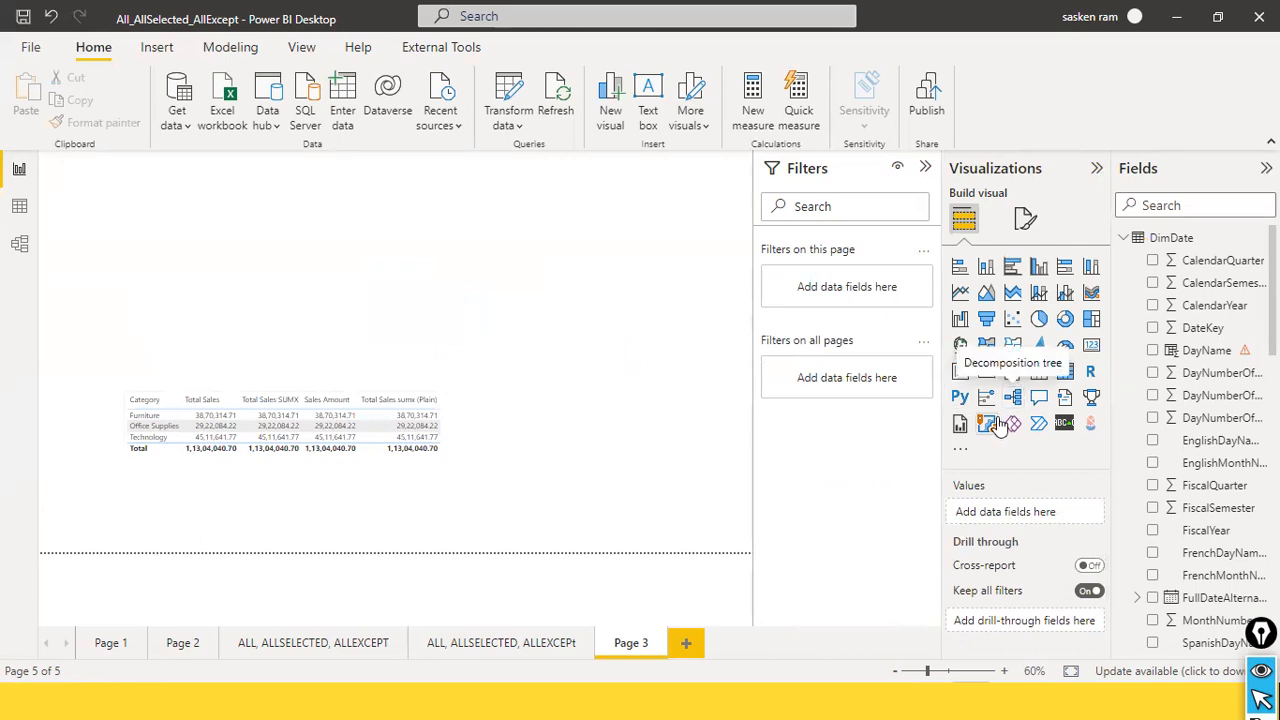
left_click(1014, 374)
left_click_drag(287, 289, 560, 290)
left_click_drag(480, 388, 501, 315)
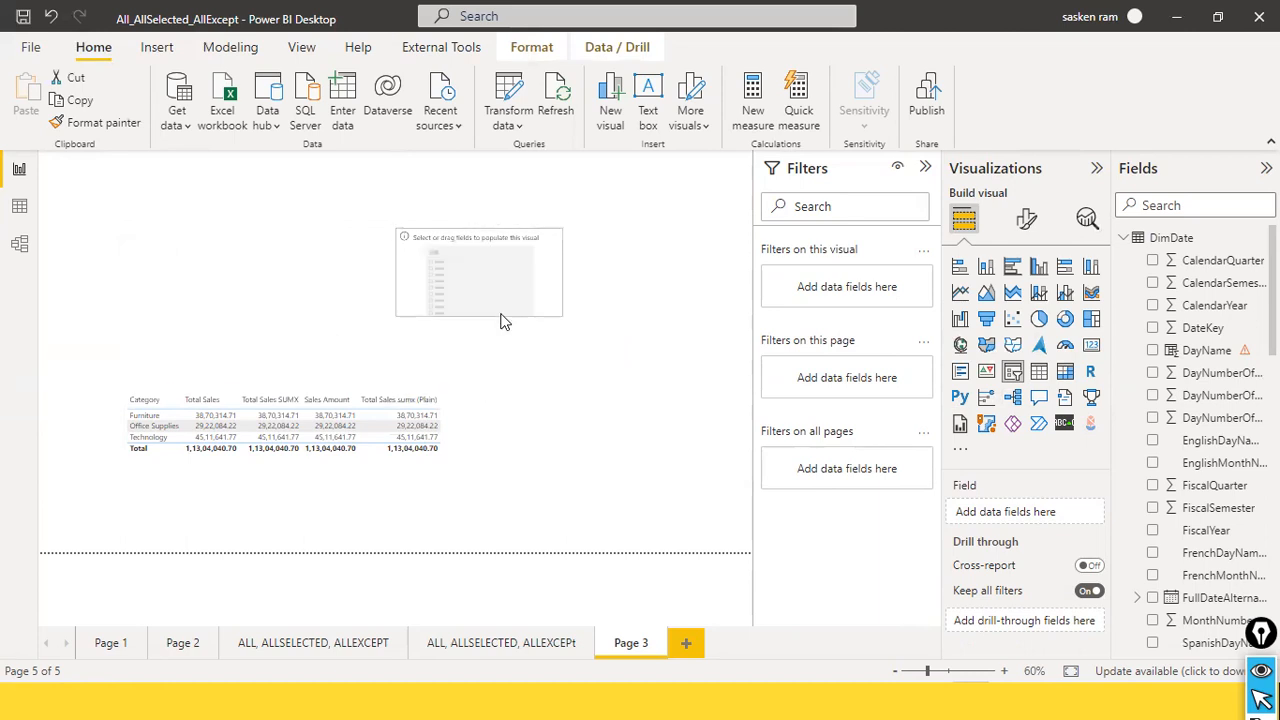
left_click_drag(534, 263, 571, 231)
left_click(1125, 239)
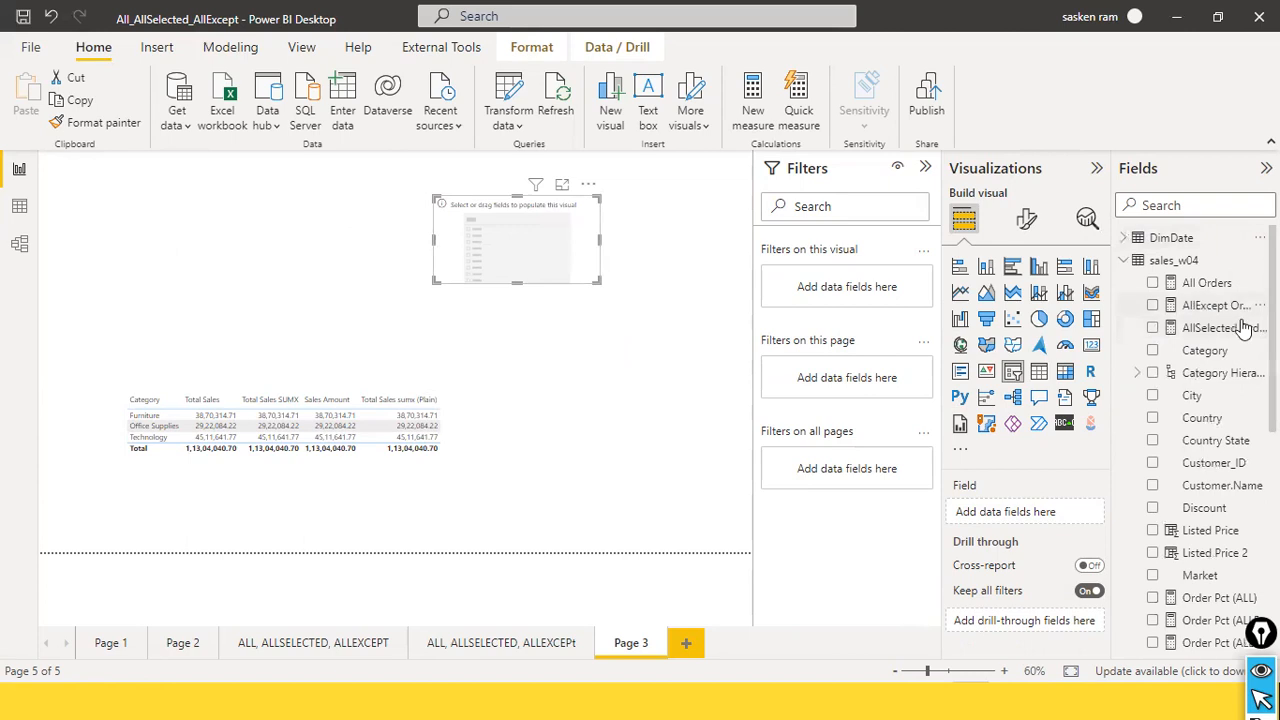
left_click_drag(1219, 357, 550, 248)
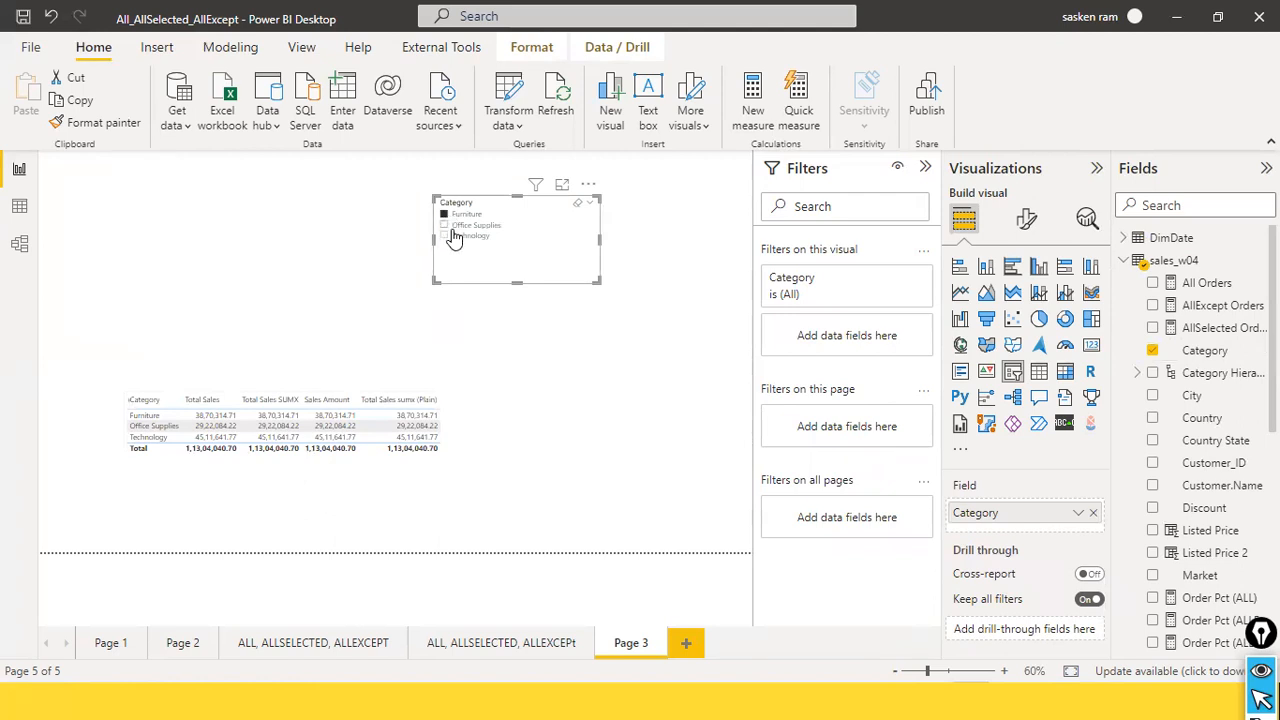
- Filter the table by Furniture and Technology together, and switch the Category slicer to Office Supplies only
left_click(444, 236, "ctrl")
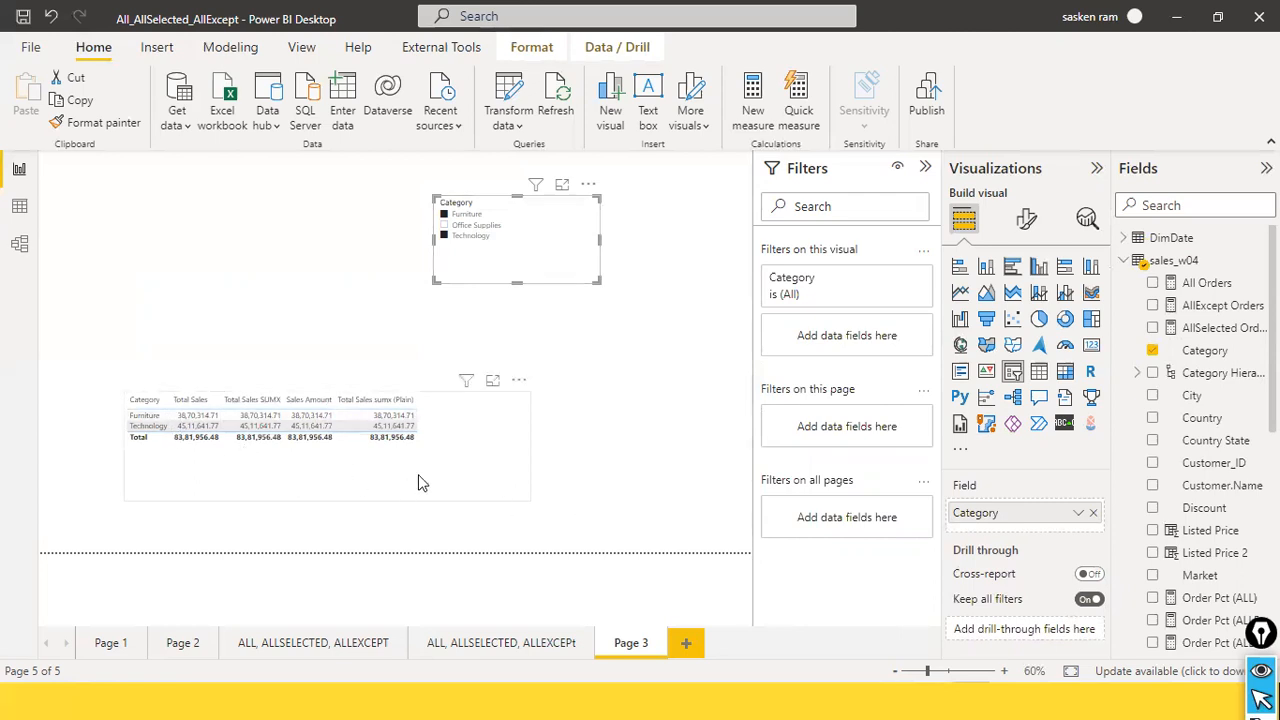
left_click(445, 226)
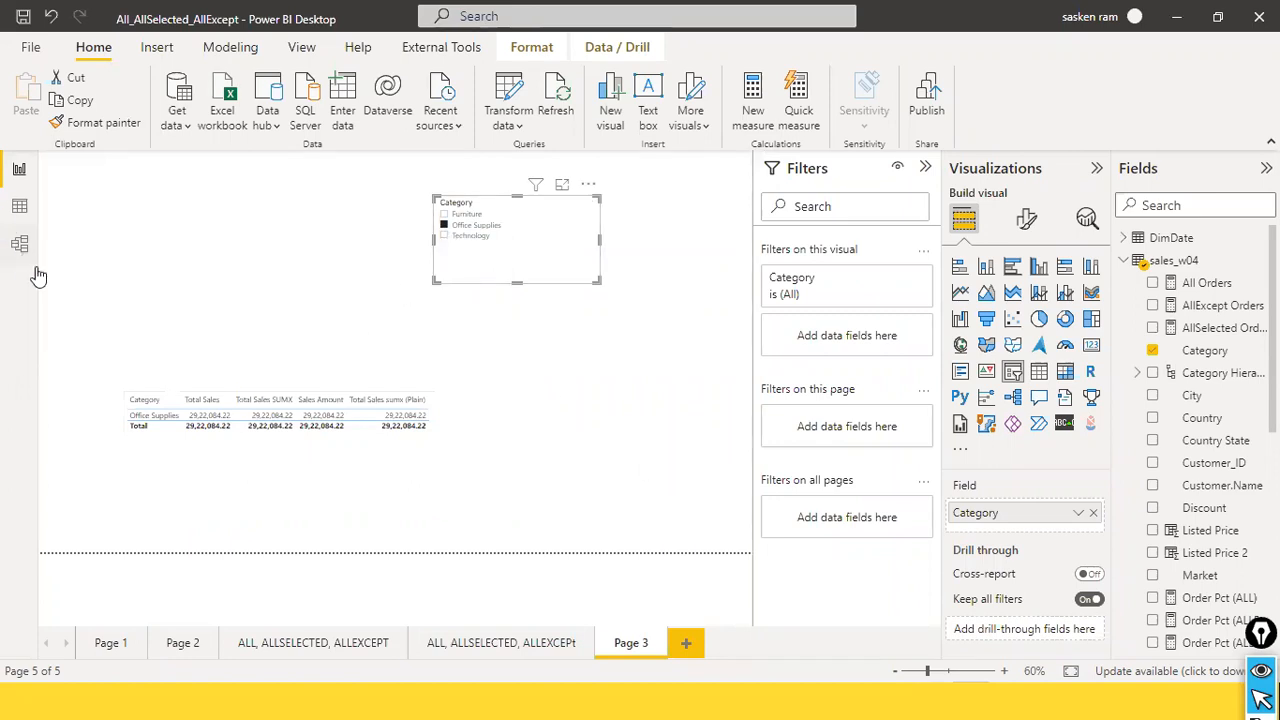
- Compare the row-level Sales Amount values in the sales_w04 data with the report totals filtered by the Category slicer
left_click(20, 210)
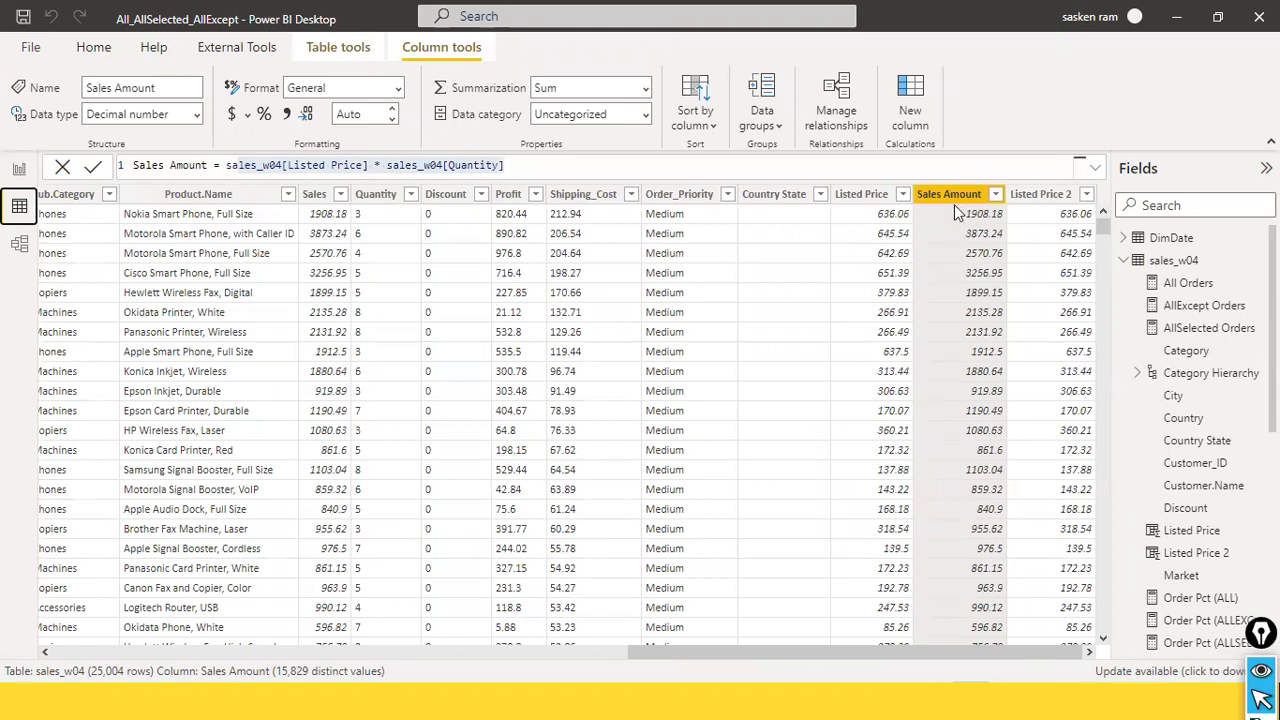
left_click(19, 168)
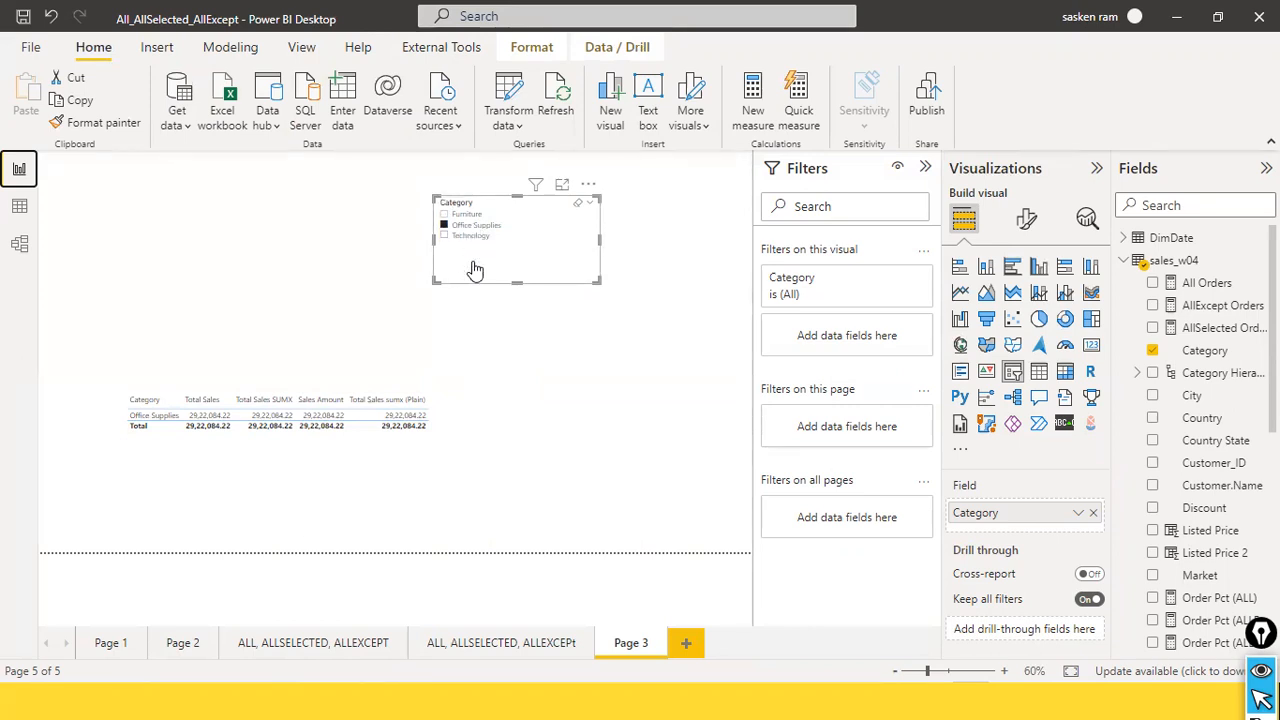
left_click(19, 208)
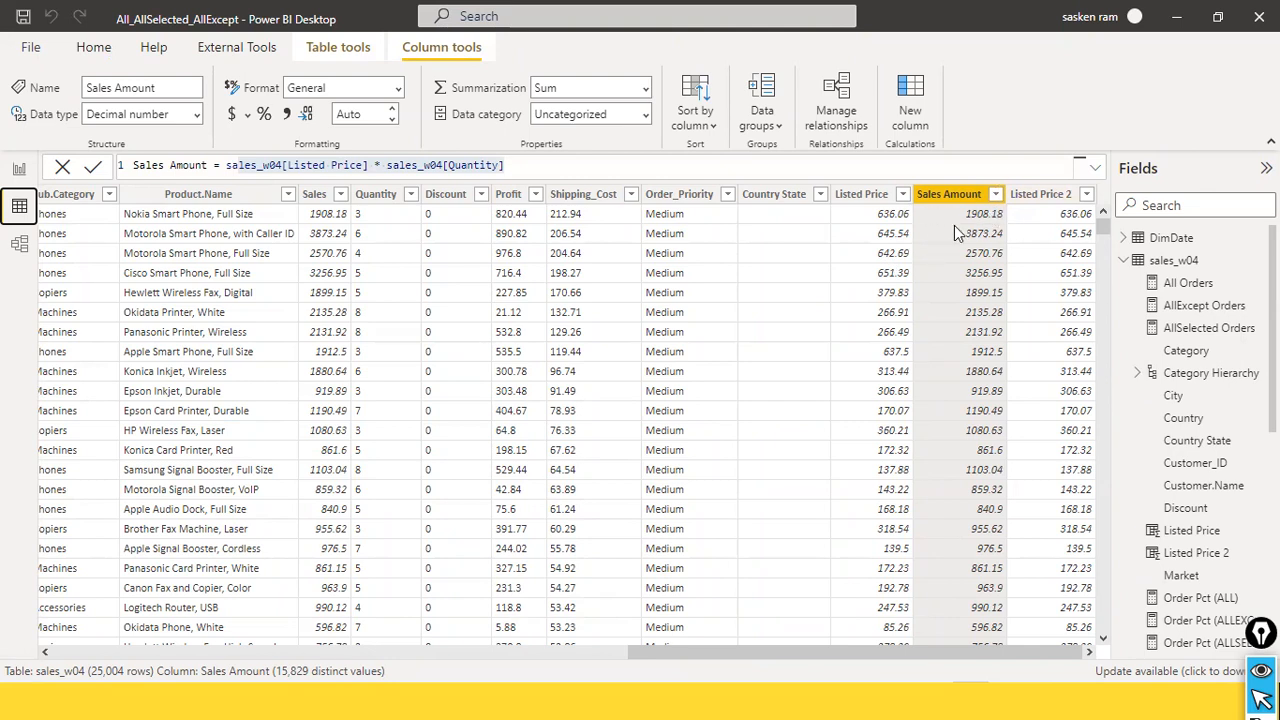
left_click(436, 646)
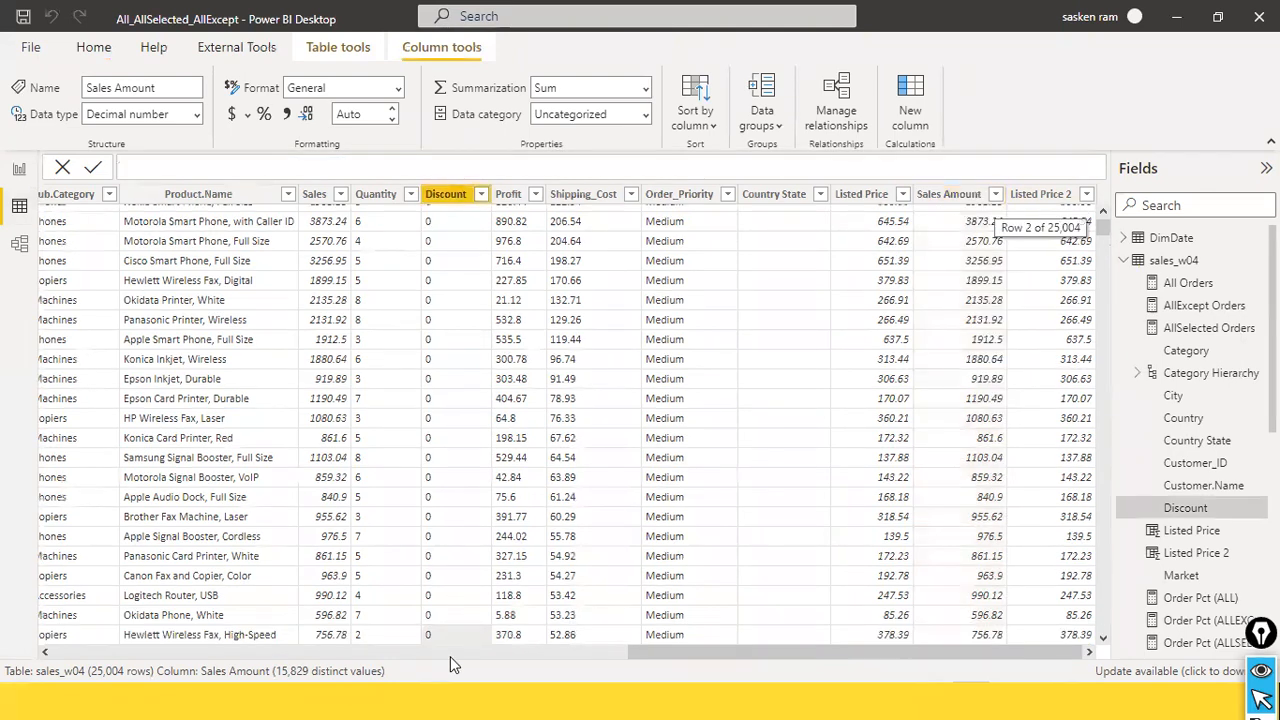
left_click_drag(665, 653, 1063, 646)
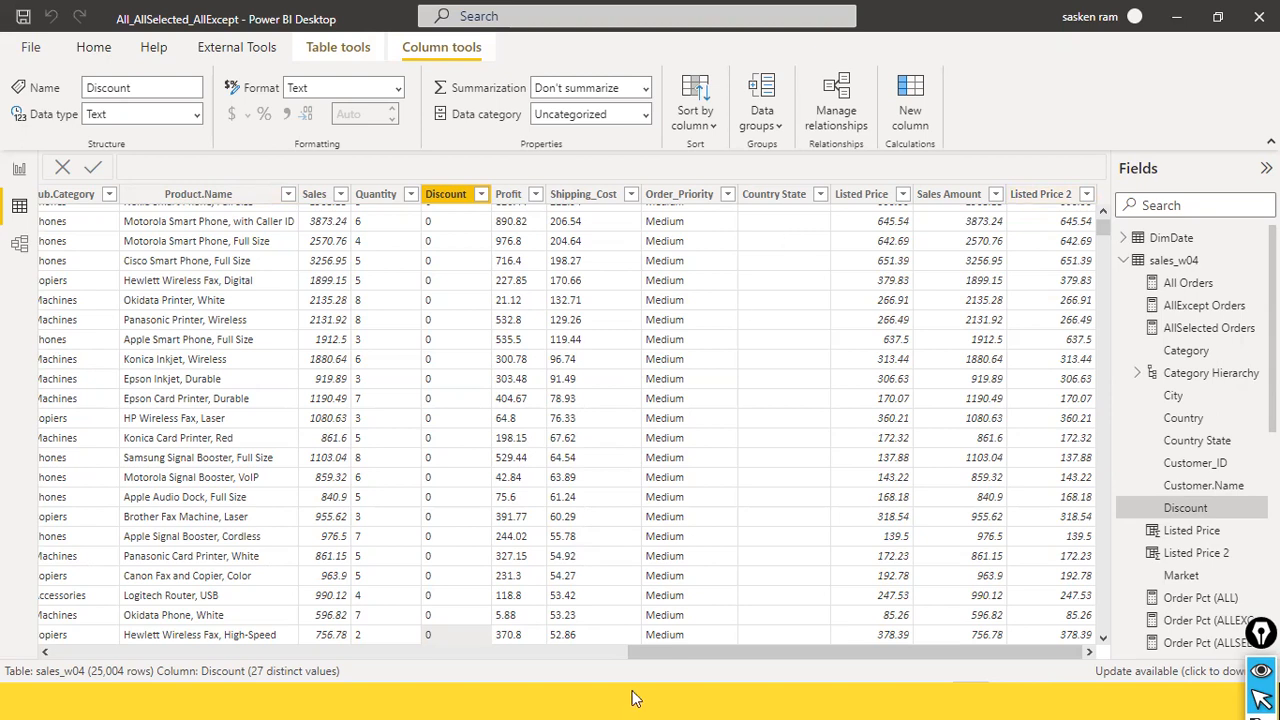
left_click(523, 634)
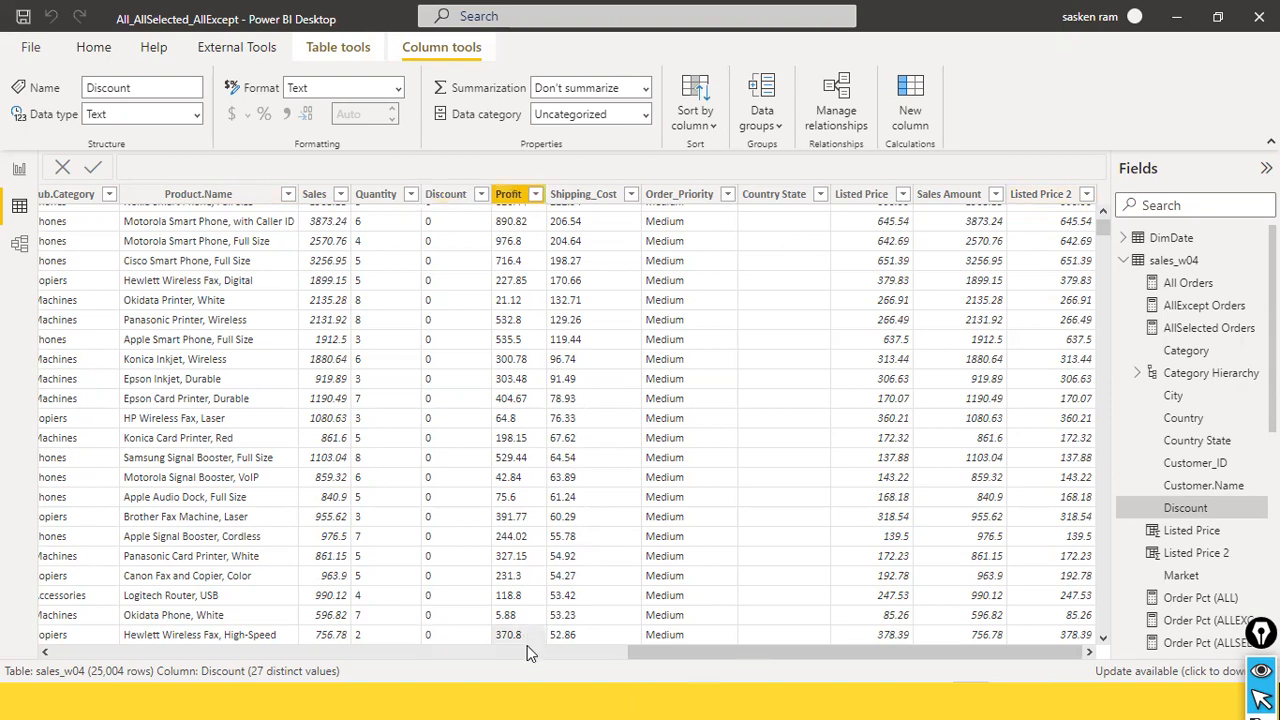
left_click(622, 652)
left_click_drag(643, 652, 1093, 647)
scroll(1088, 305, "up", 1)
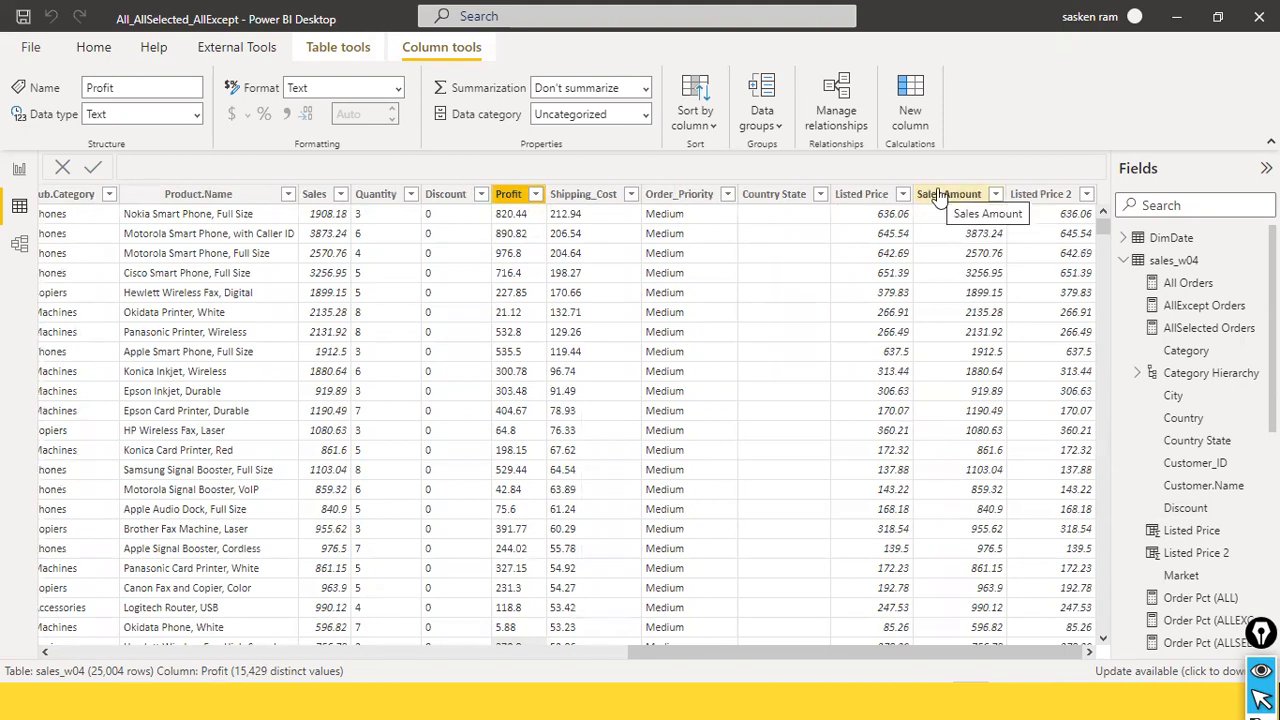
left_click(19, 169)
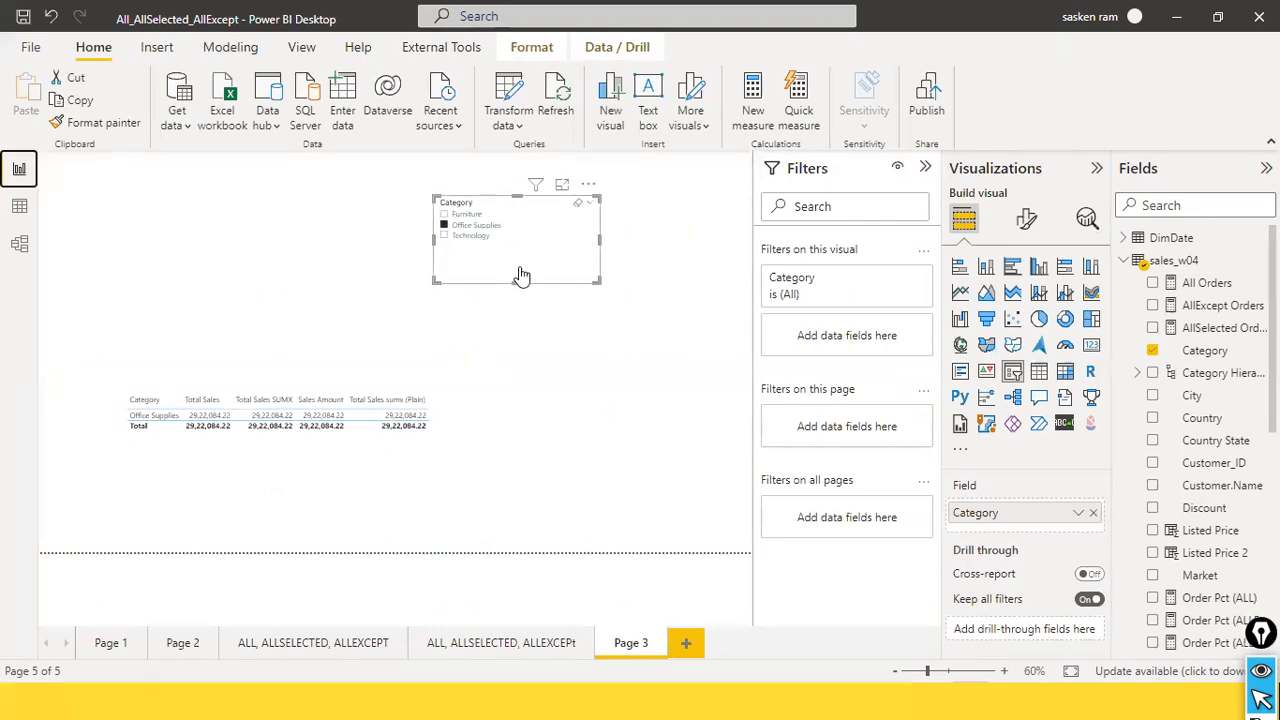
left_click(20, 210)
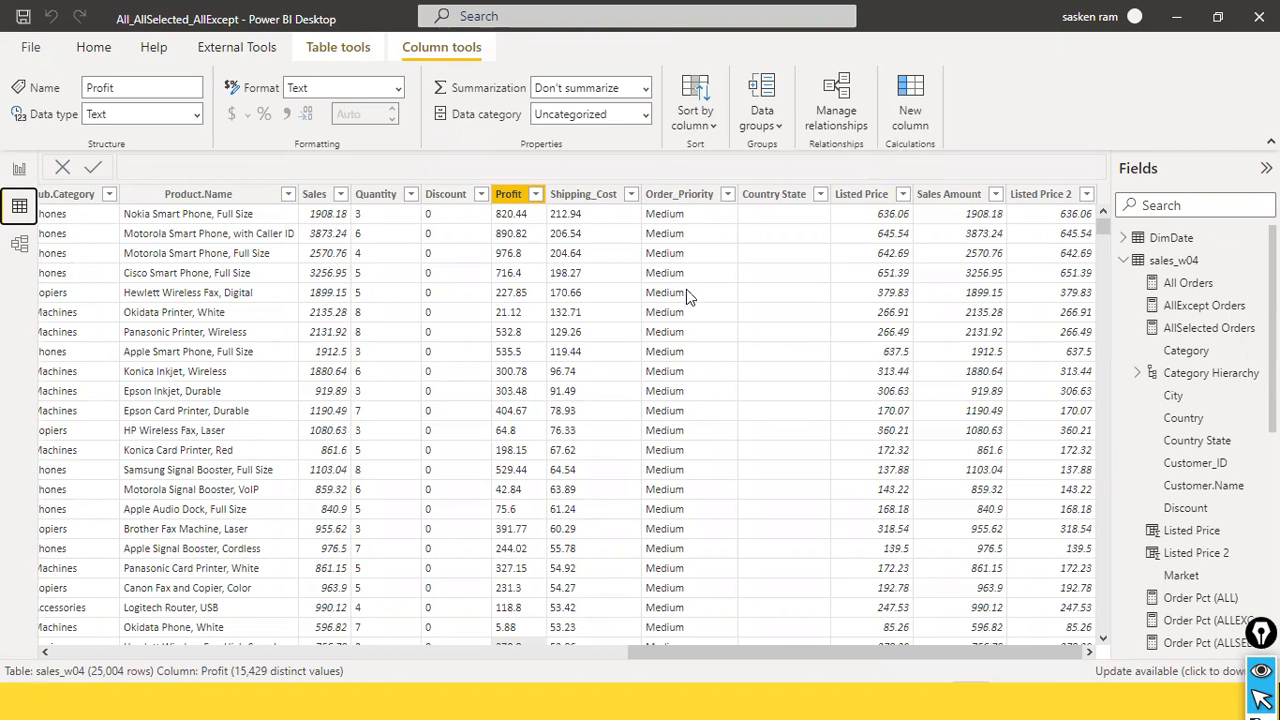
- Switch to the Calculated Column slide and reveal its points on row context and use as an intermediate step
key("alt+Tab")
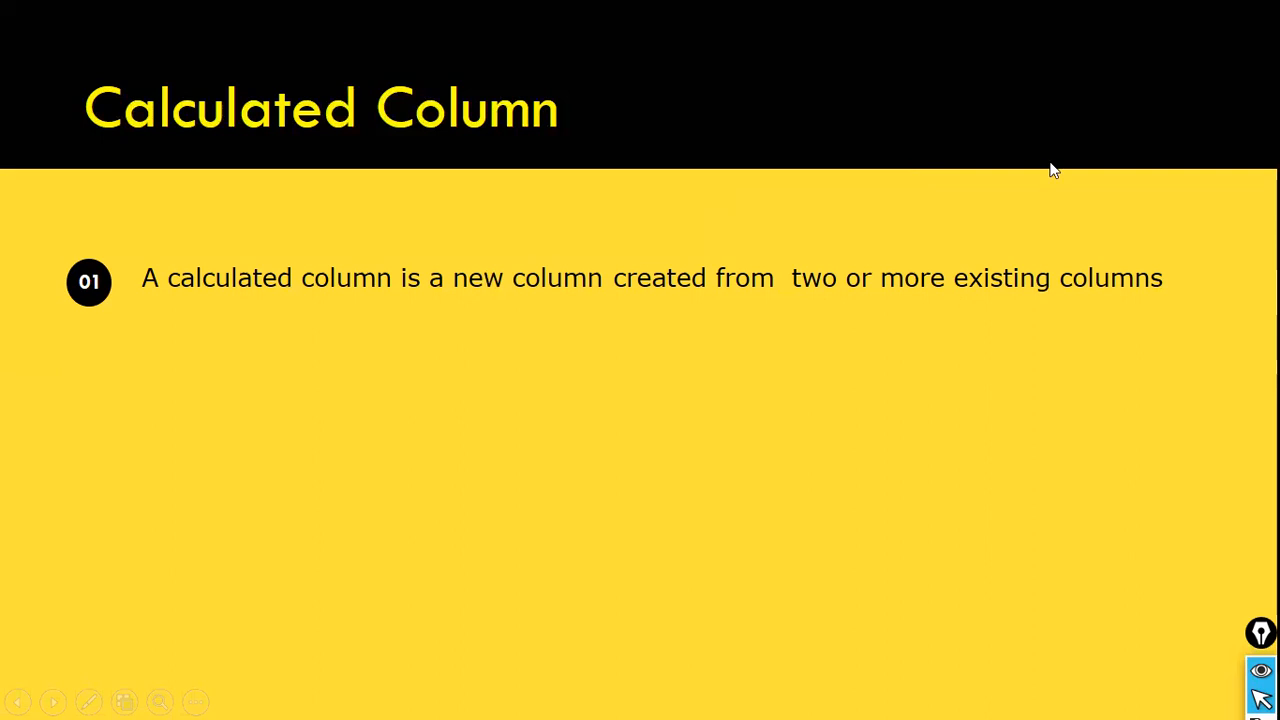
left_click(1020, 227)
left_click(1020, 227)
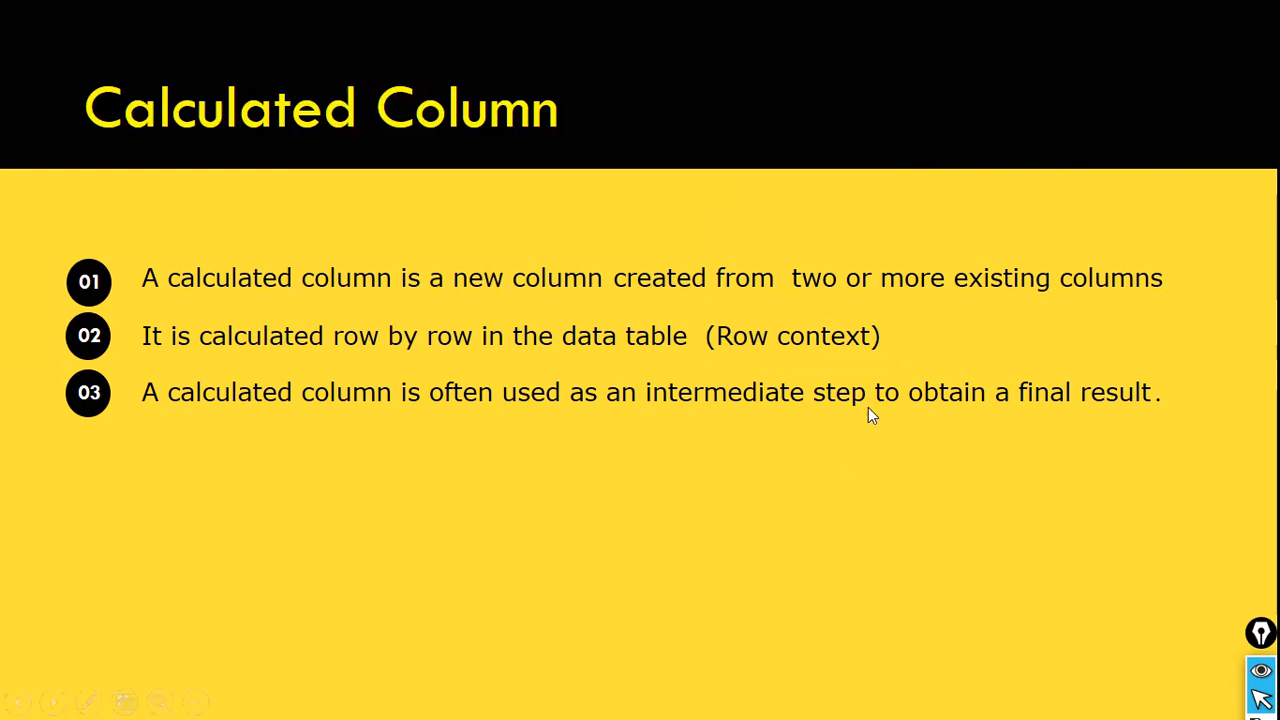
- Switch back to Power BI Desktop and start a new calculated column in sales_w04 named Cost Price
key("alt+Tab")
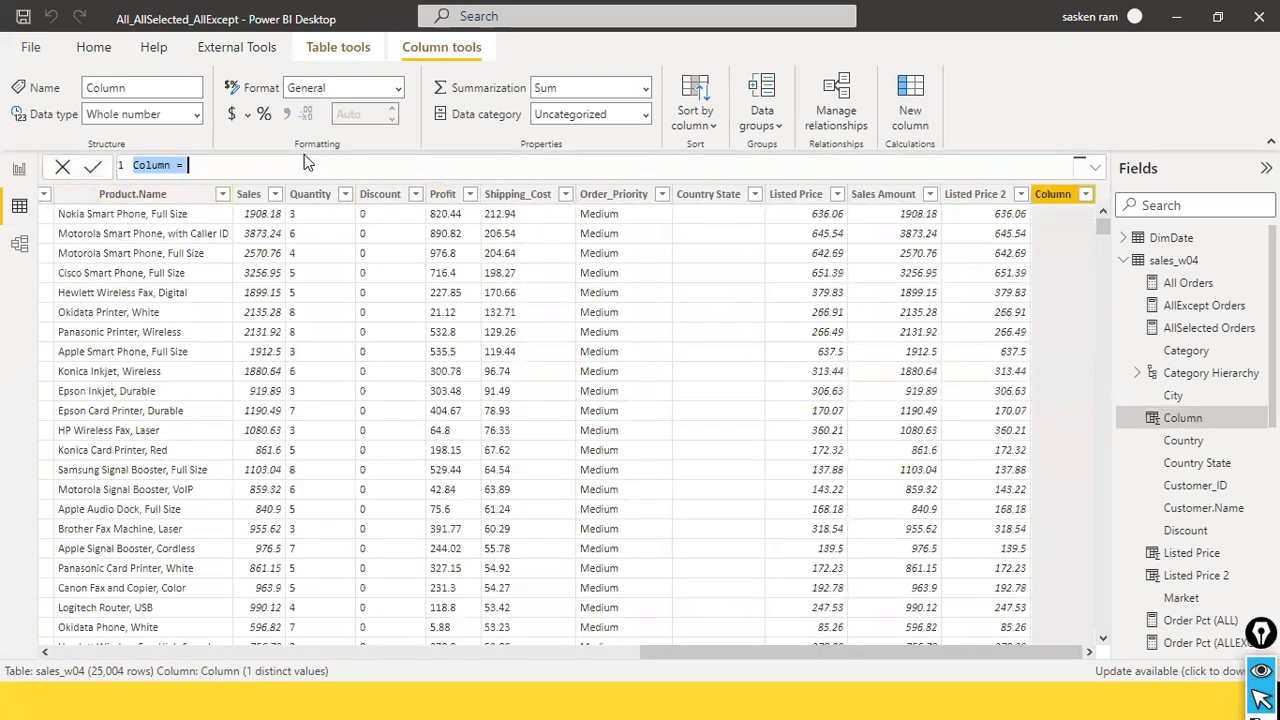
type("C")
type("ist")
key("BackSpace")
key("BackSpace")
key("BackSpace")
key("BackSpace")
type("ost")
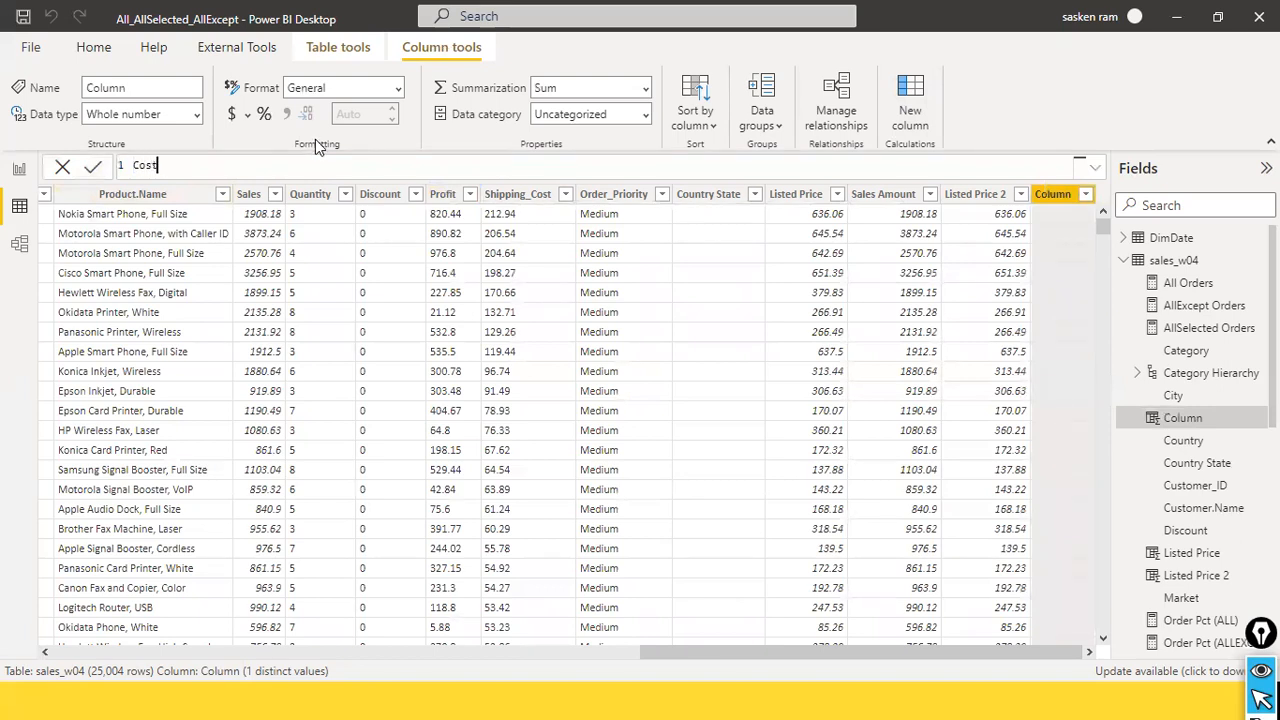
type(" Prce")
key("BackSpace")
key("BackSpace")
key("BackSpace")
type("rice")
type(" +")
key("BackSpace")
key("BackSpace")
type("=")
- Reference sales_w04[Listed Price 2] as the source column in the Cost Price formula
type("list")
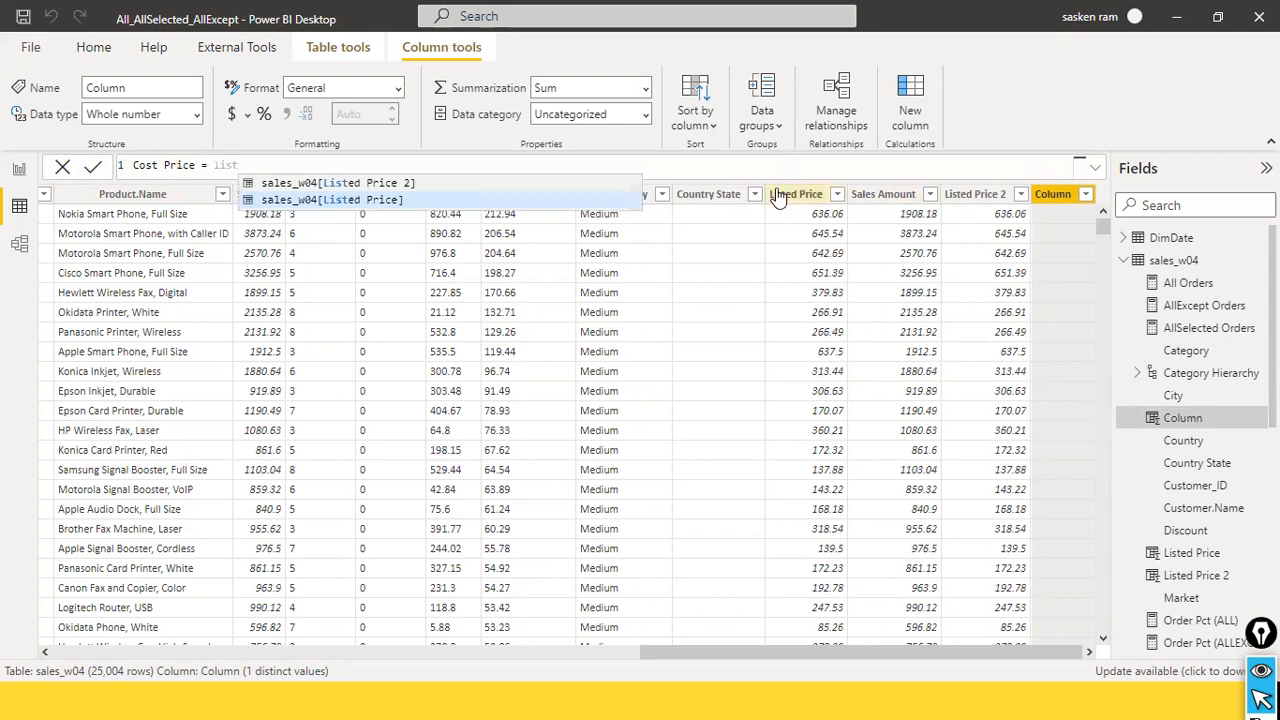
key("Tab")
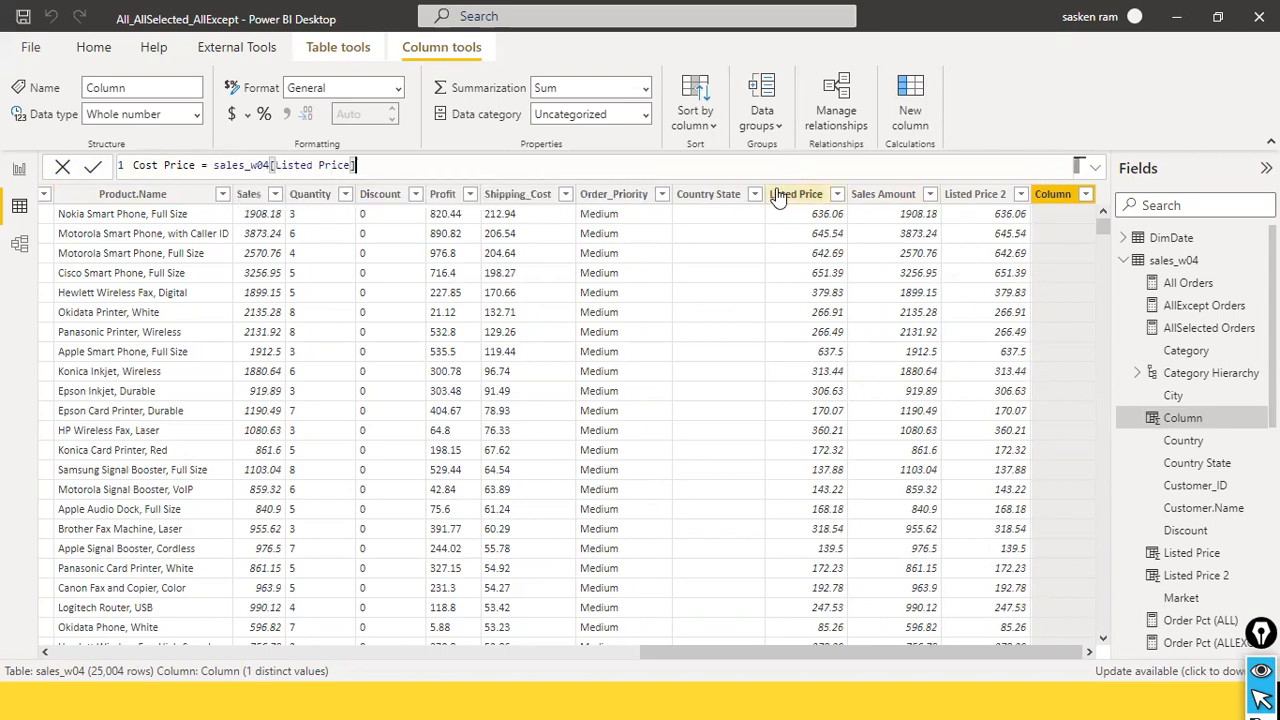
key("BackSpace")
type("2")
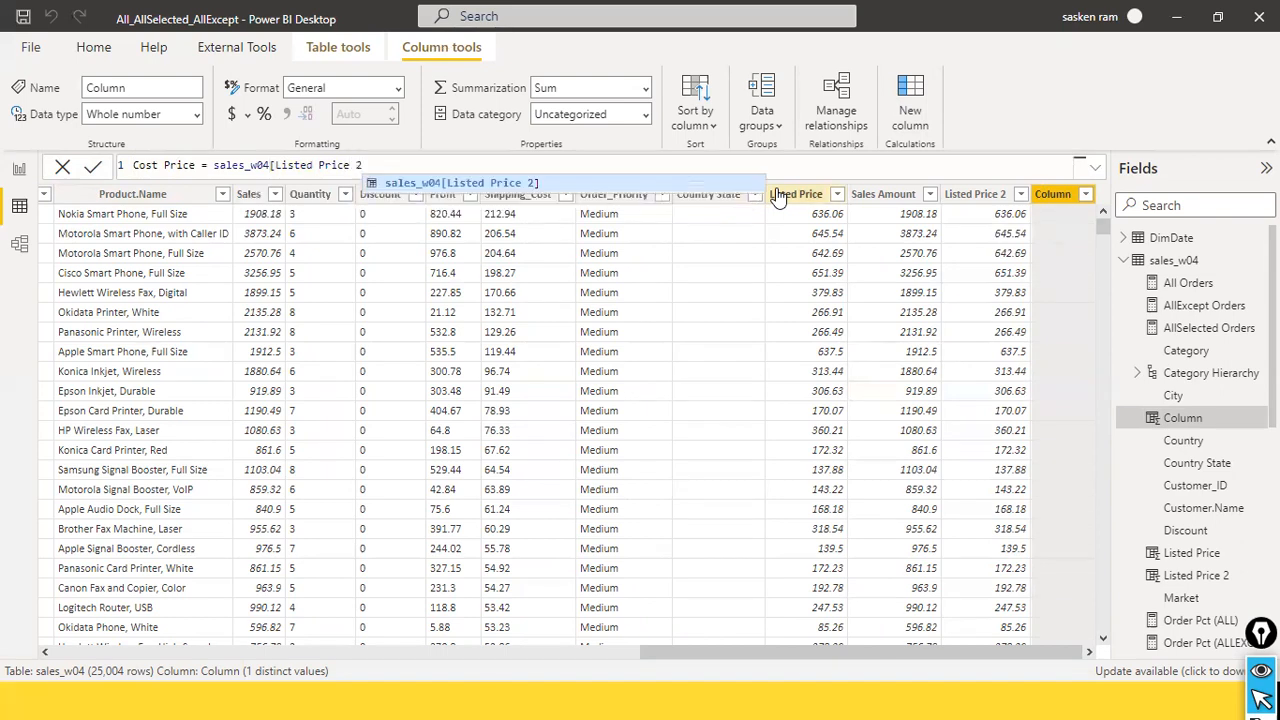
key("Tab")
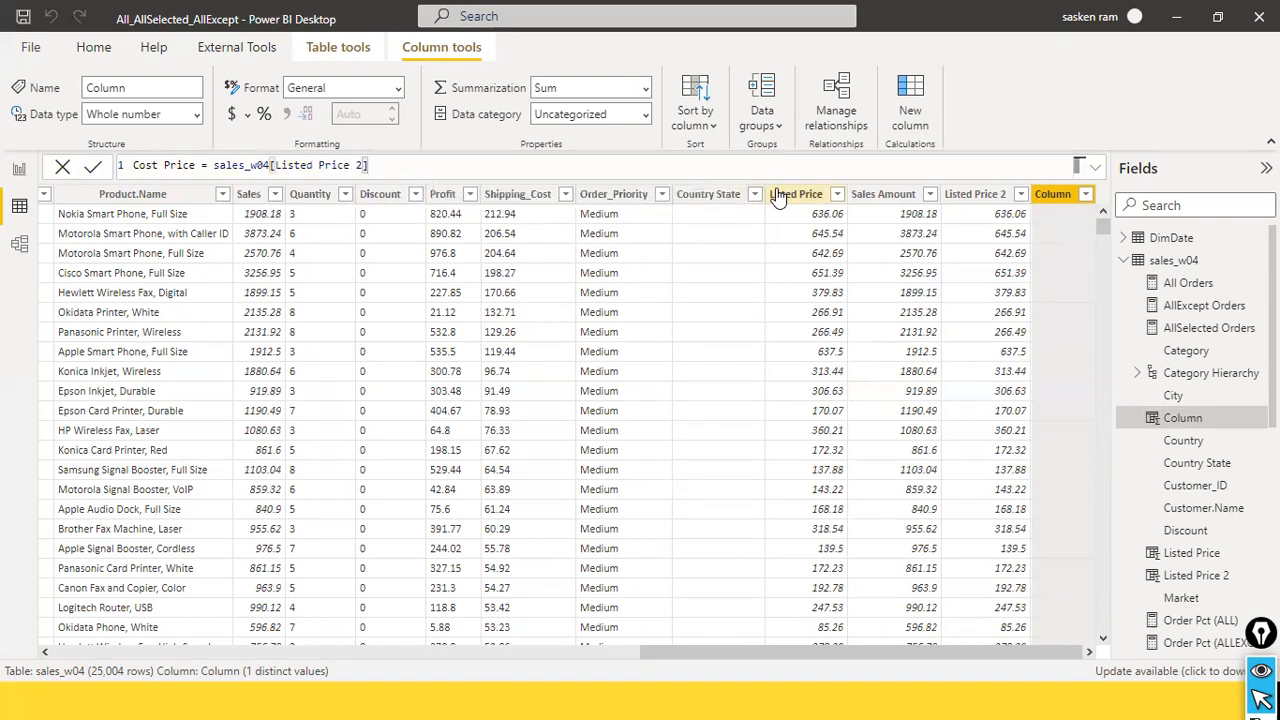
- Multiply the Listed Price 2 reference by 0.3, enclose the expression in parentheses, and commit the Cost Price formula
type("* 0.3)")
key("Left")
key("Left")
key("Left")
key("Left")
key("Left")
key("Left")
key("Left")
key("Left")
key("Left")
key("ctrl+Left")
key("ctrl+Left")
key("ctrl+Left")
key("ctrl+Left")
key("ctrl+Right")
key("ctrl+Right")
key("ctrl+Left")
type("(")
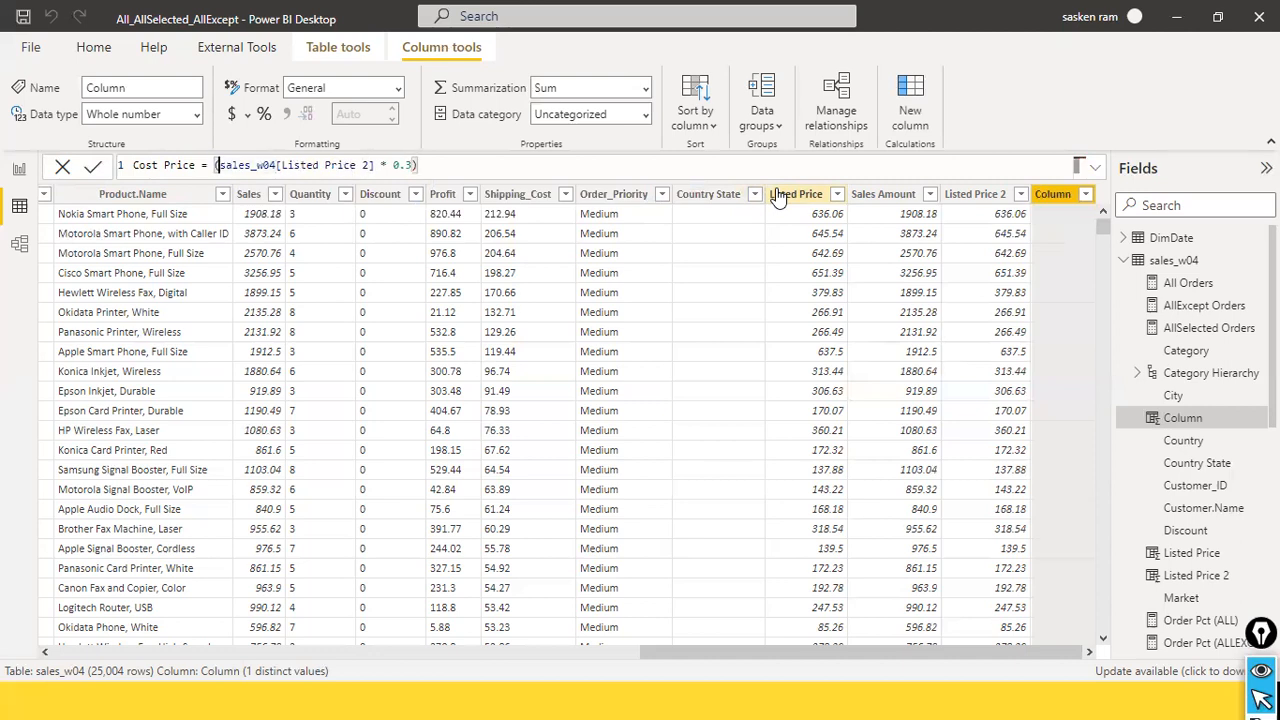
key("Return")
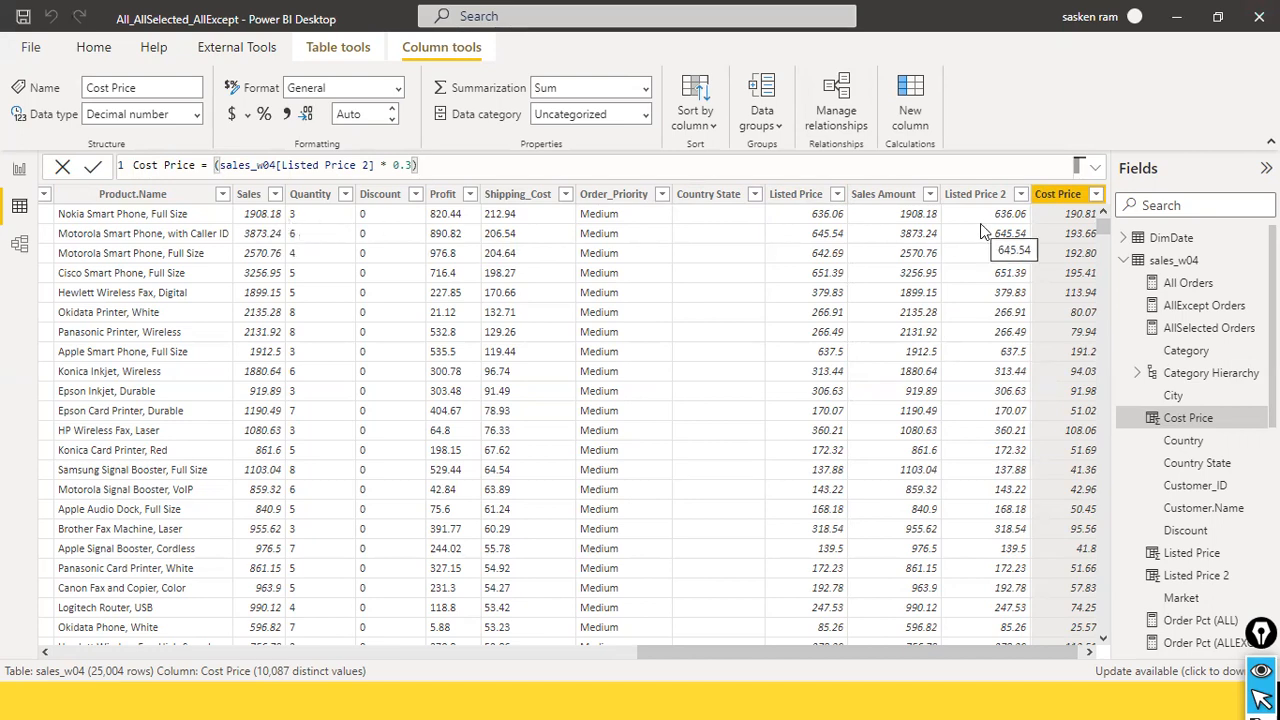
- Change the multiplier in the Cost Price formula to 0.03 and commit it
left_click(215, 165)
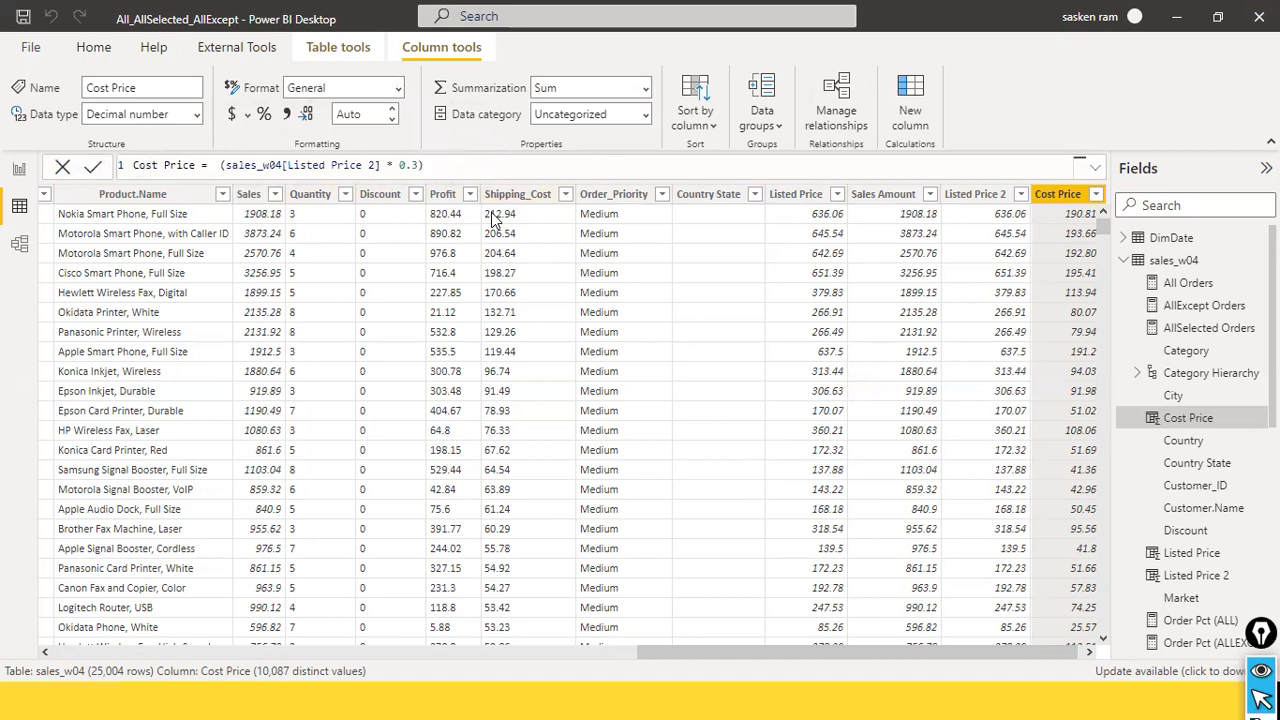
key("Delete")
key("Right")
key("Right")
key("Right")
key("Right")
key("Right")
key("Right")
key("Right")
key("Right")
key("Right")
key("Right")
key("Right")
key("Right")
key("Right")
key("Right")
key("Right")
key("Left")
key("Left")
key("Left")
key("Left")
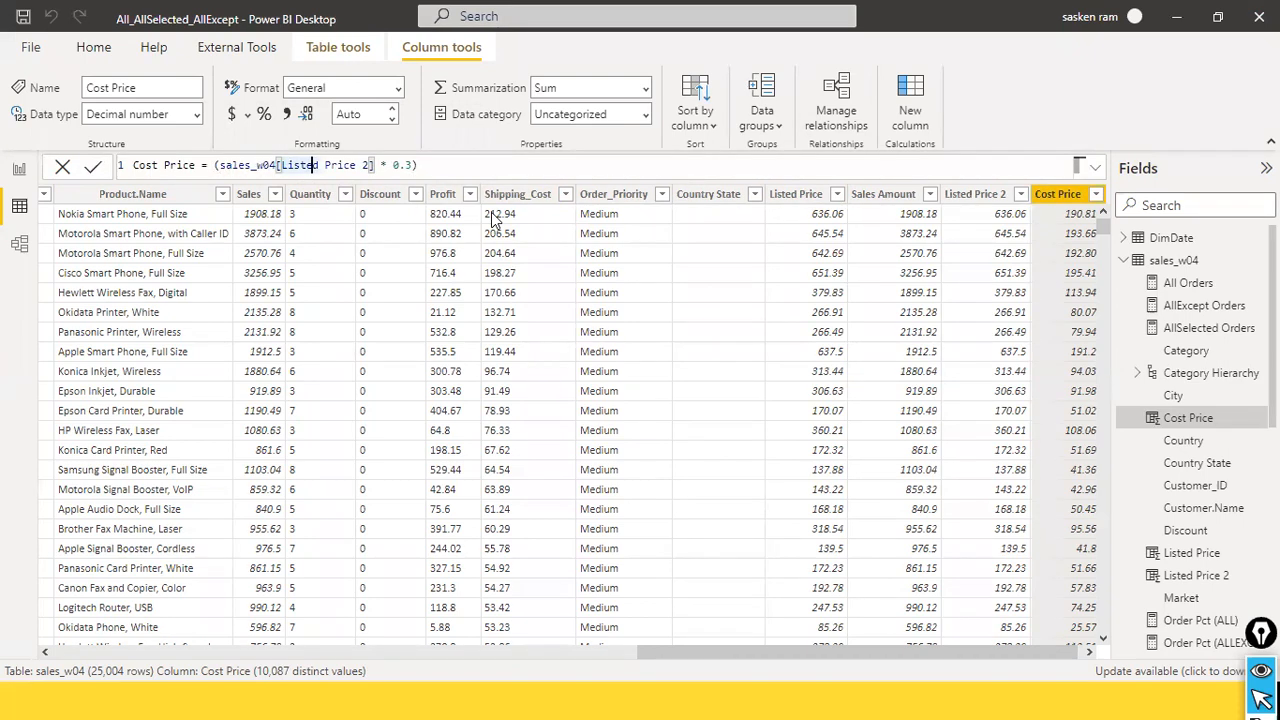
key("Right")
key("Right")
key("Right")
key("Right")
key("Right")
key("Right")
key("Right")
key("Right")
key("Right")
key("Right")
key("Right")
key("Right")
key("Right")
key("Right")
key("Right")
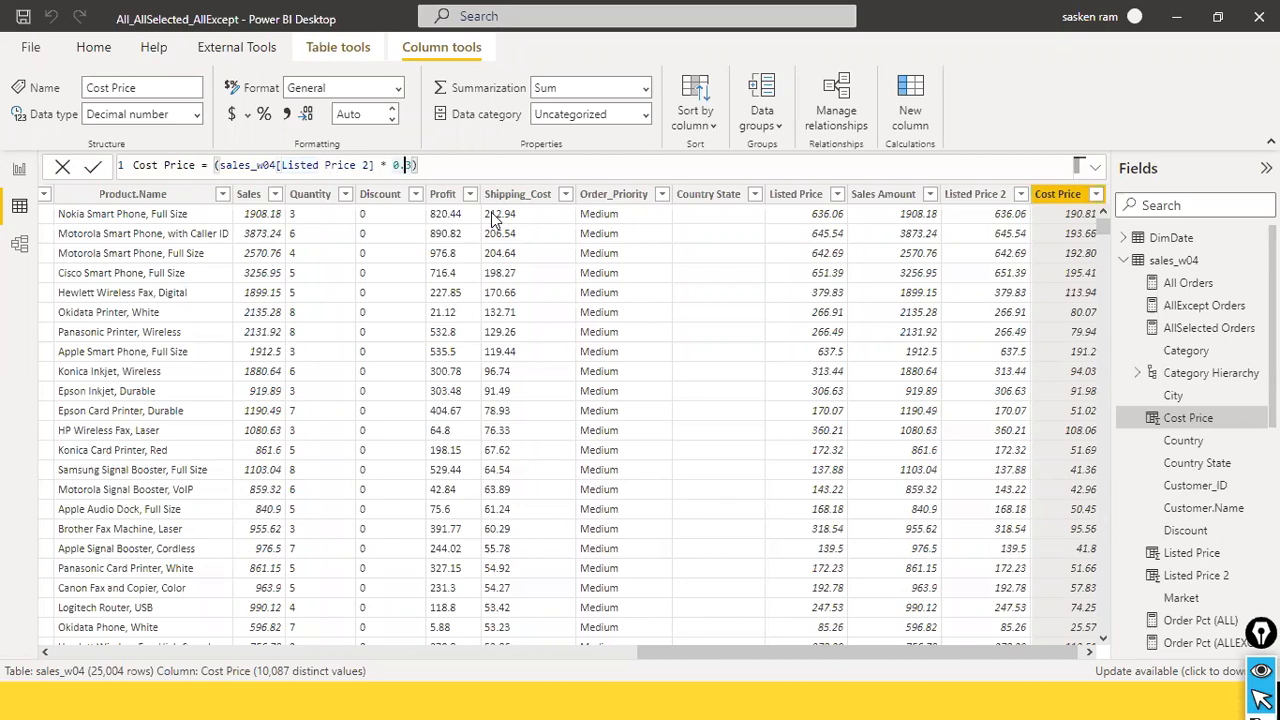
type("0")
left_click(493, 215)
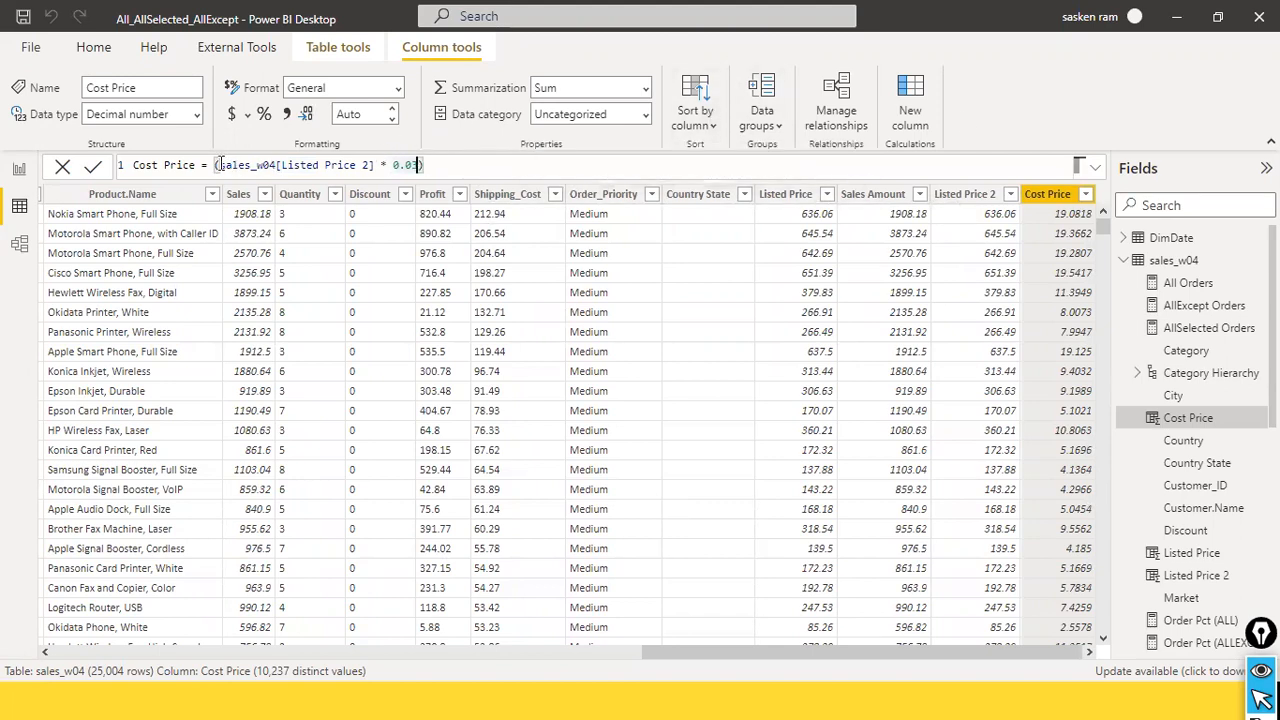
- Insert a copy of sales_w04[Listed Price 2] followed by a minus sign before the parenthesised expression in the Cost Price formula
left_click_drag(218, 165, 374, 168)
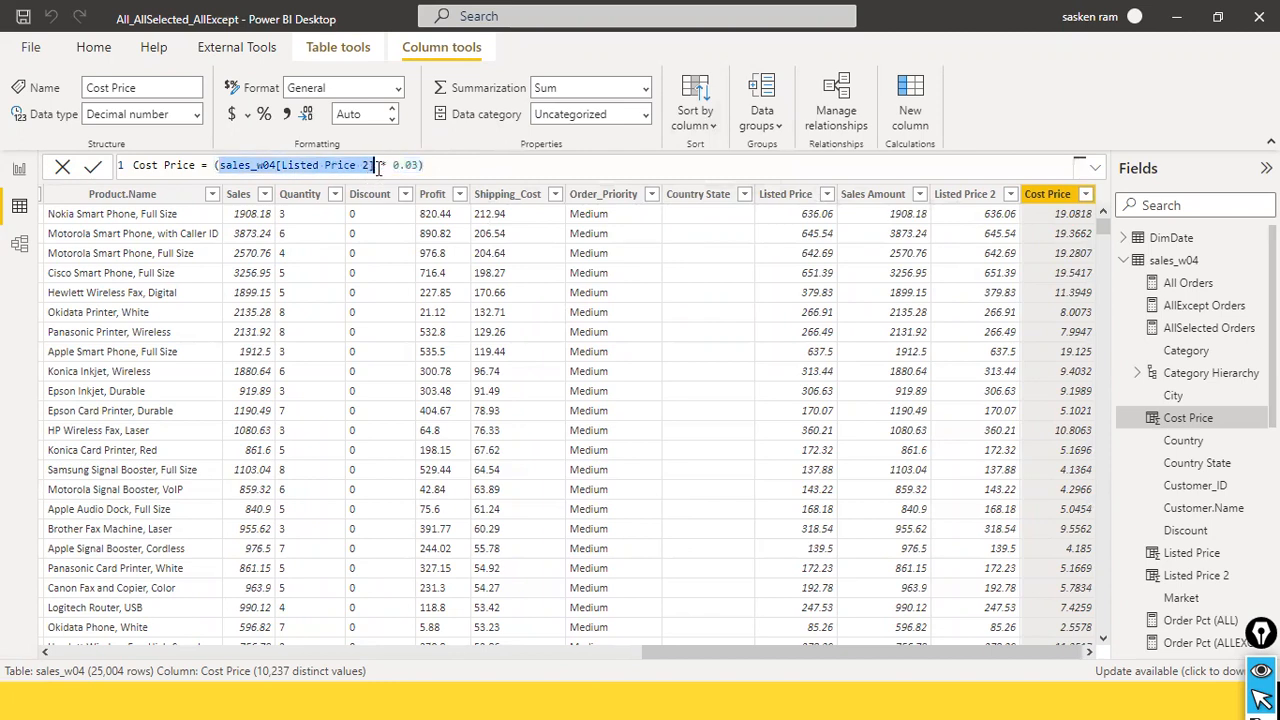
key("ctrl+c")
left_click(211, 165)
key("ctrl+v")
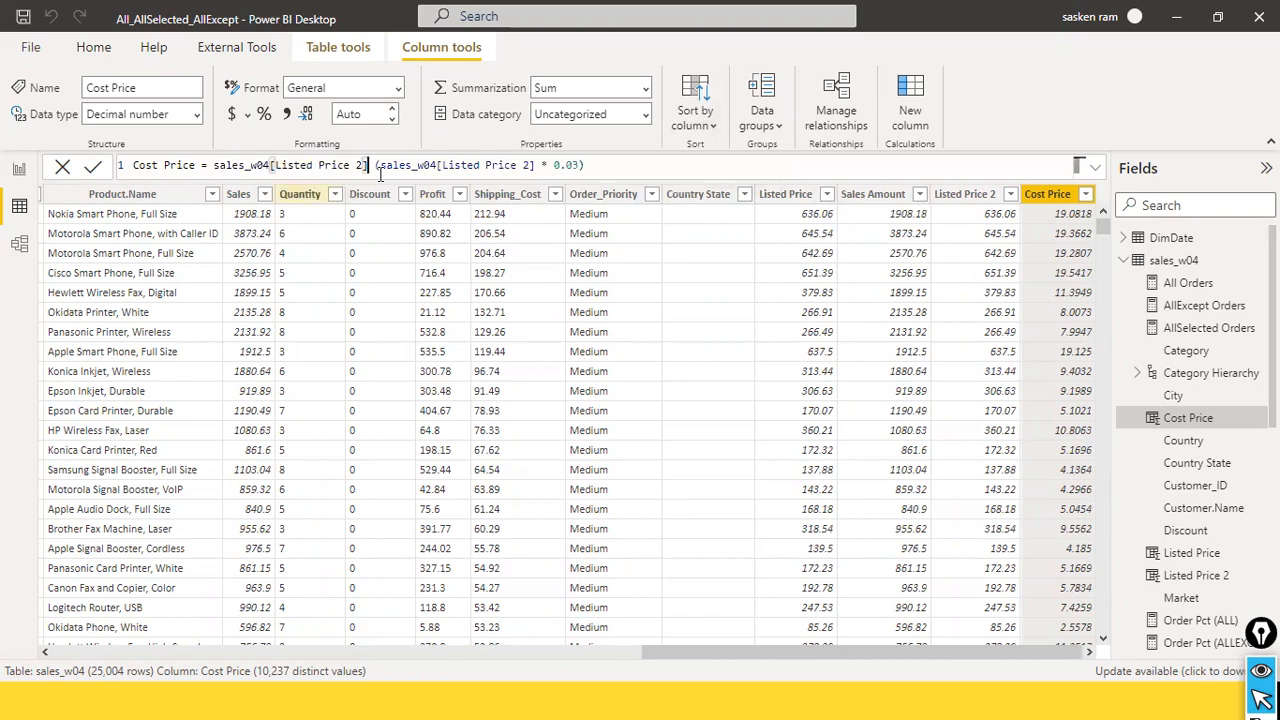
type("-")
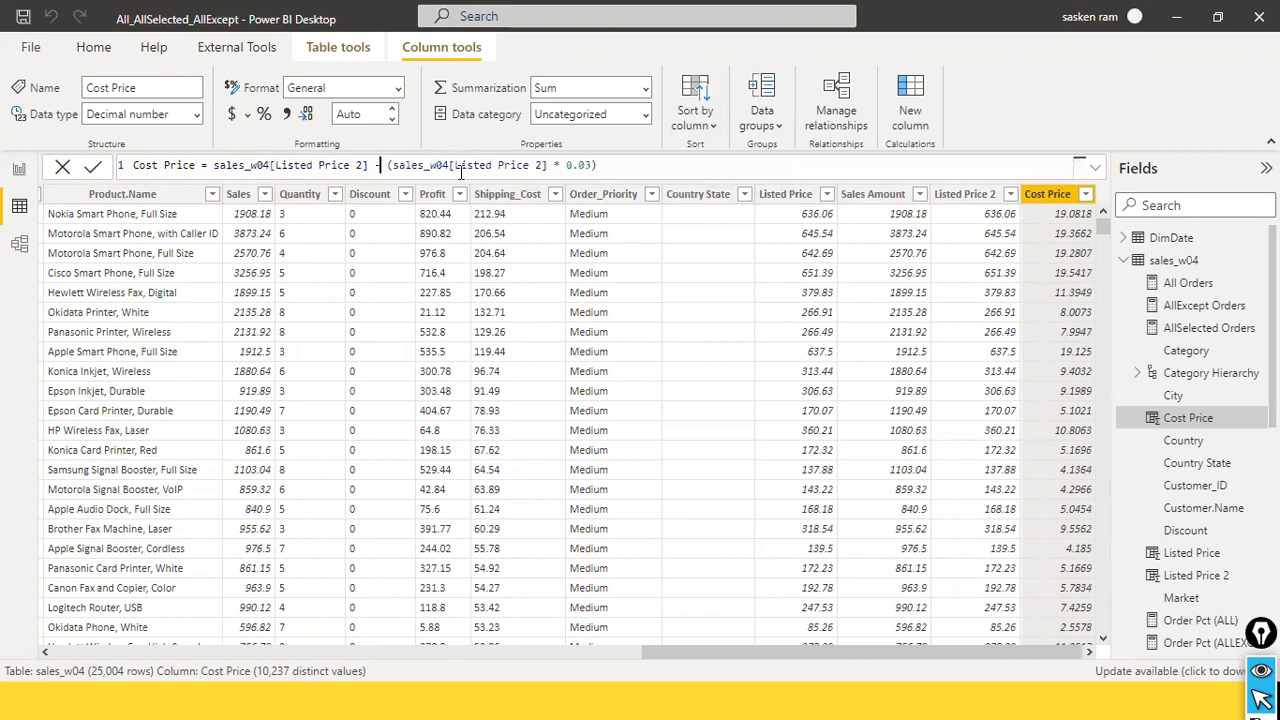
- Set the multiplier in the Cost Price formula to 0.08 and commit the formula
left_click(614, 172)
key("BackSpace")
type("8")
key("Right")
key("Return")
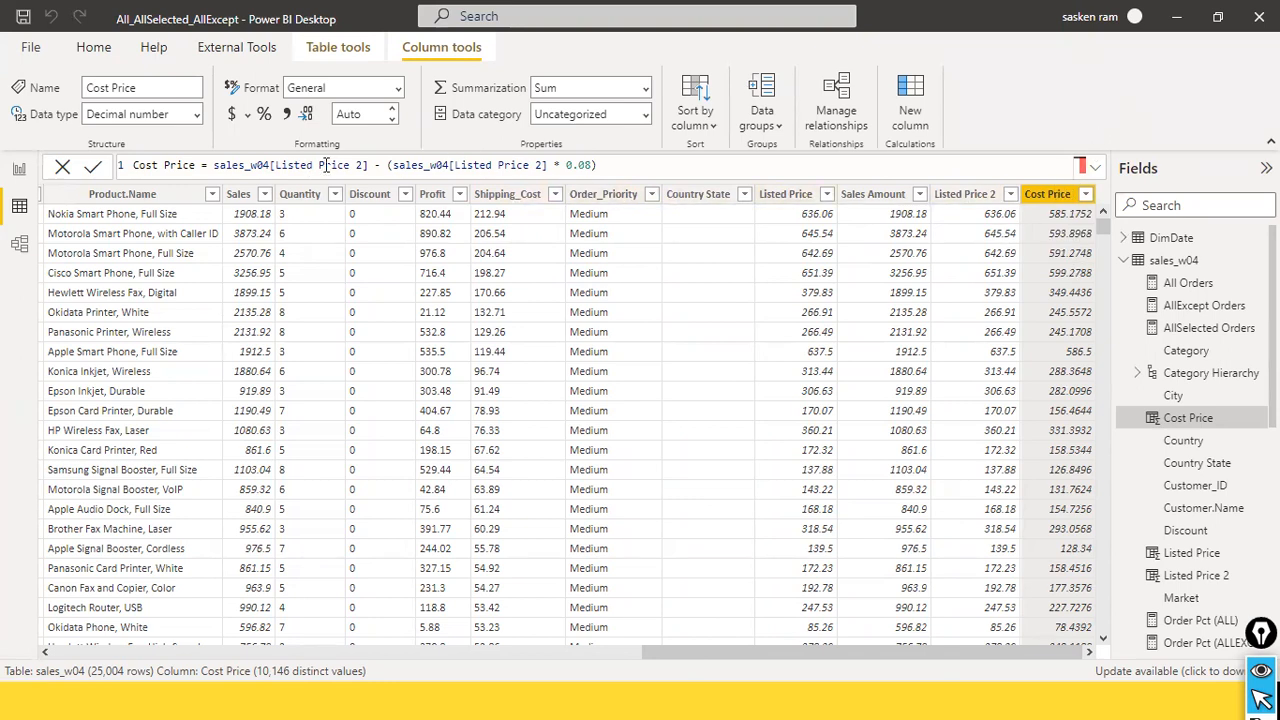
left_click(614, 164)
left_click_drag(148, 164, 600, 165)
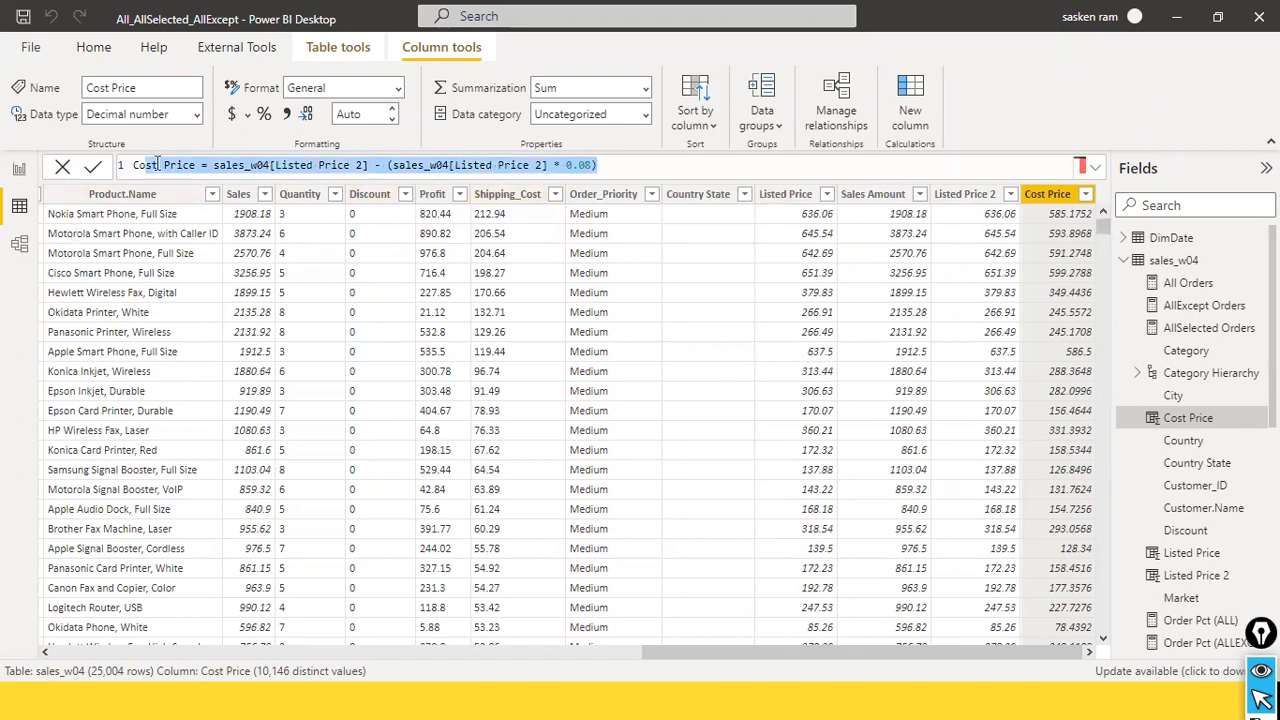
left_click(722, 172)
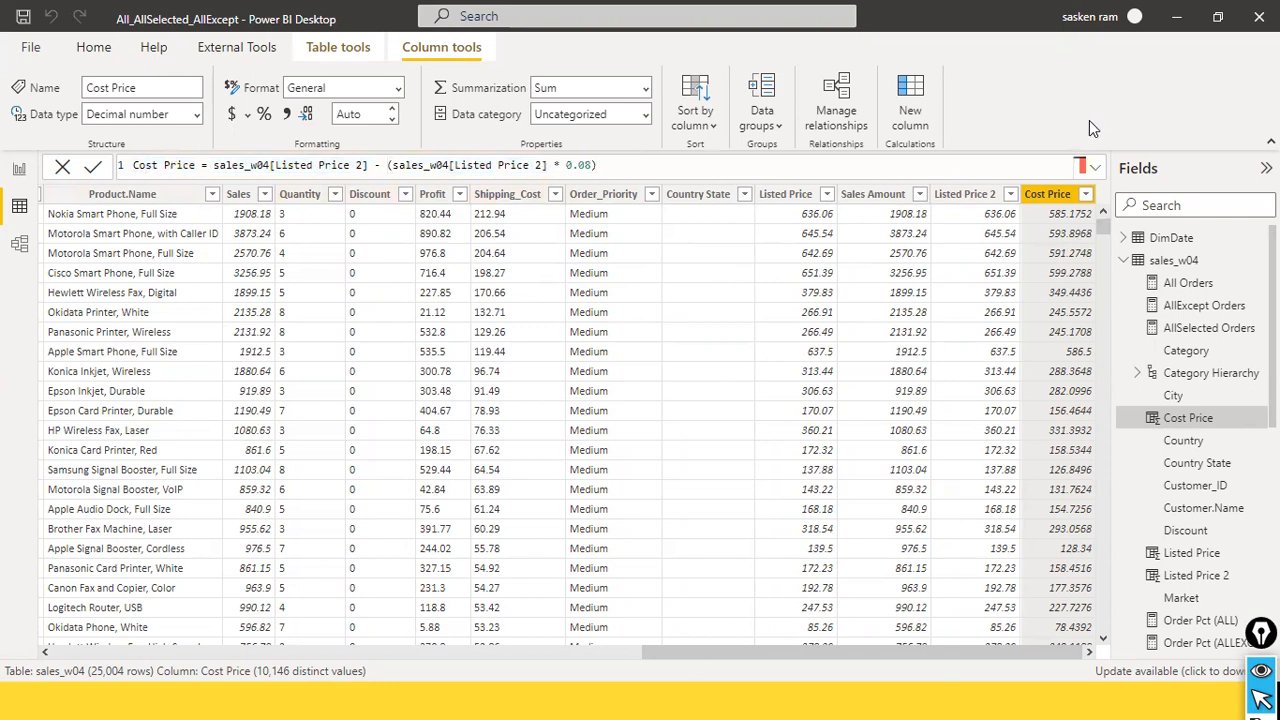
left_click(467, 652)
left_click(921, 651)
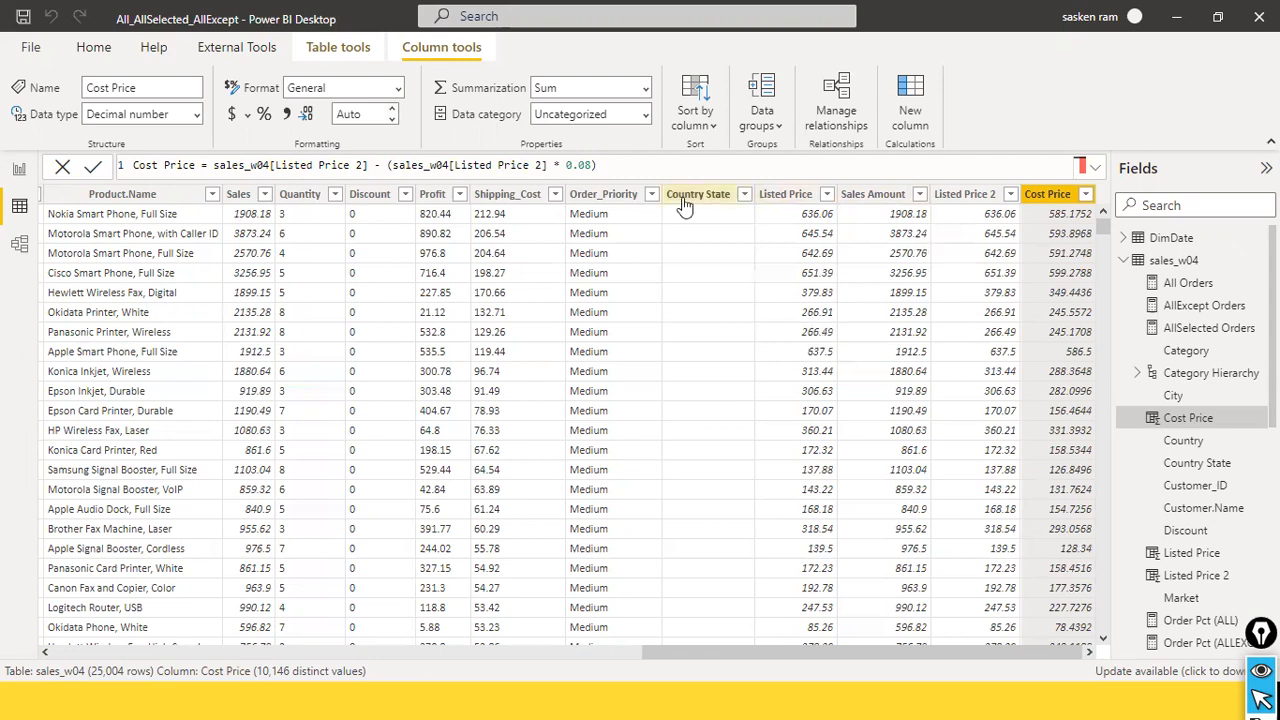
left_click(61, 168)
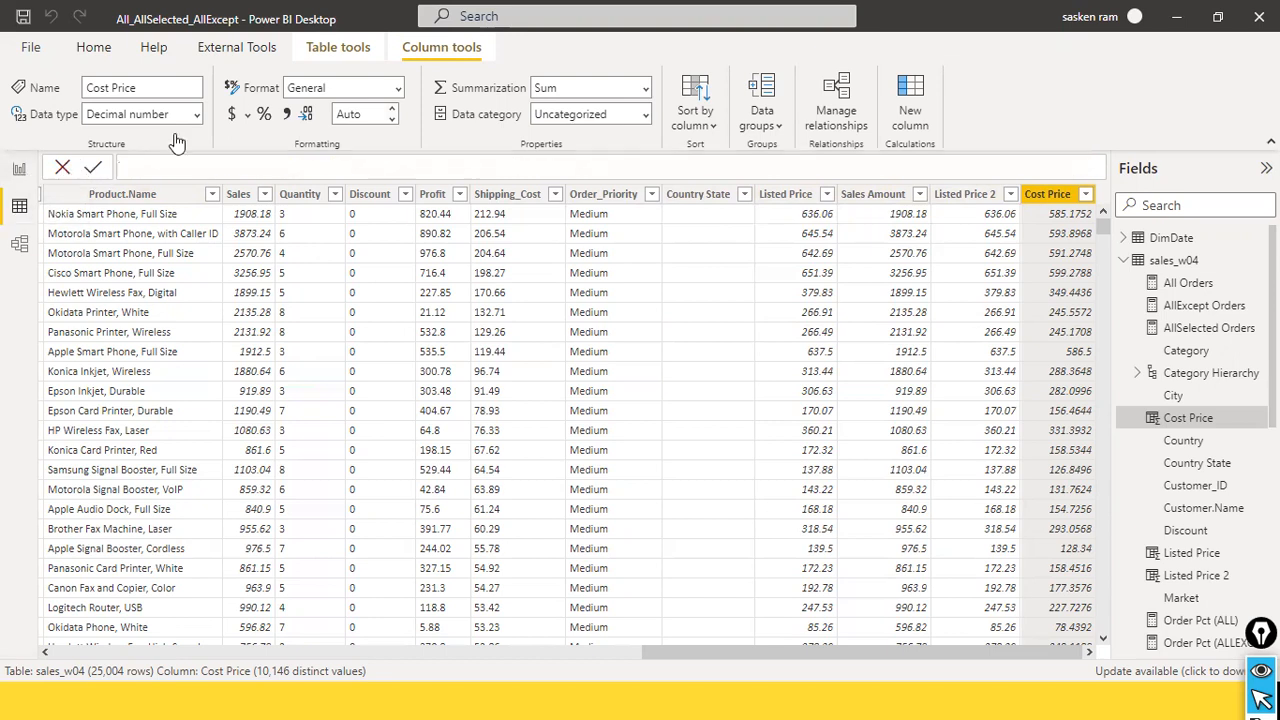
- Add a new calculated column to the sales_w04 table
left_click(922, 90)
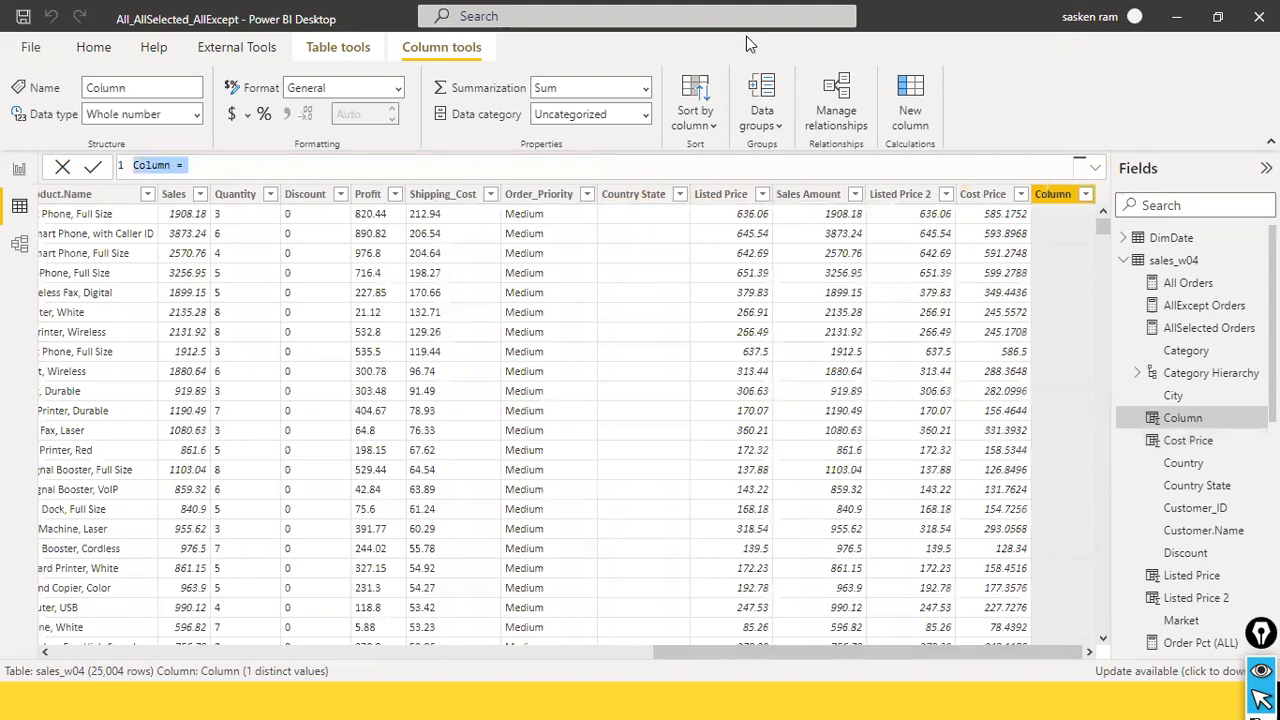
key("BackSpace")
type("Ma")
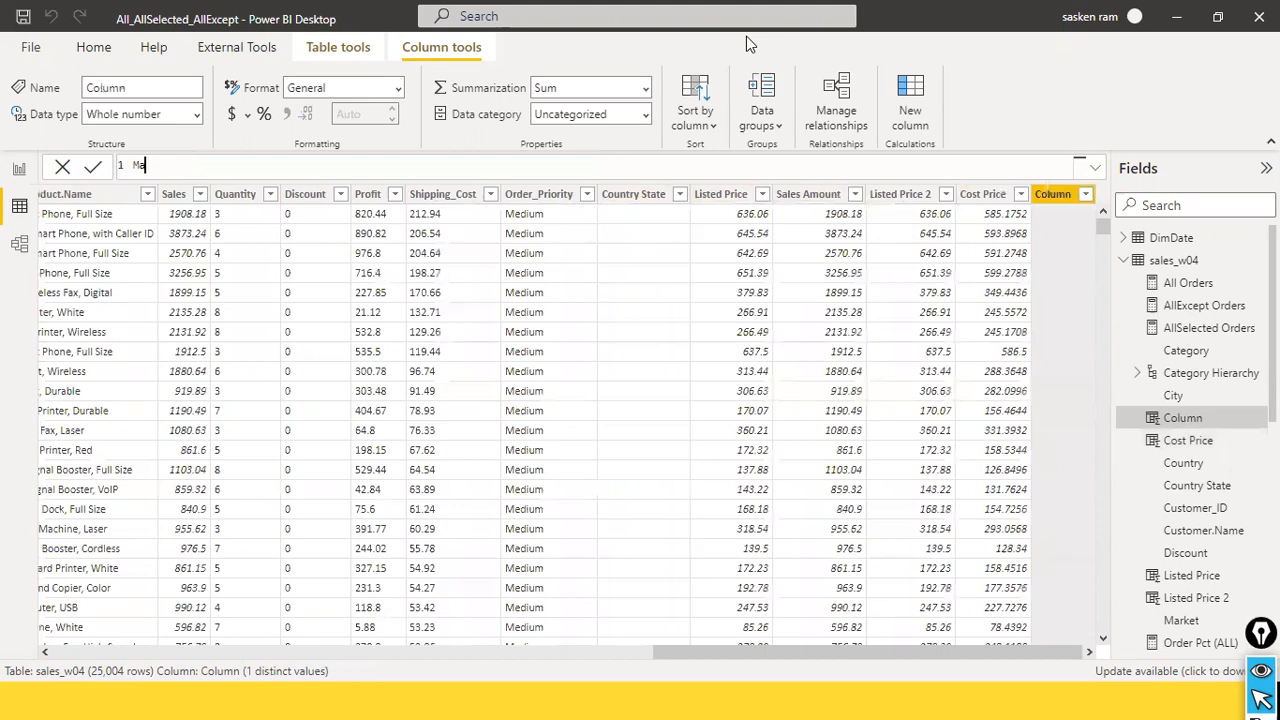
type("rgin =")
type("(")
key("ctrl+a")
key("BackSpace")
- Name the new column COGS, define it as sales_w04[Quantity] * sales_w04[Cost Price], and commit the formula
type("COGS = qua")
key("BackSpace")
key("BackSpace")
key("BackSpace")
type("quanti")
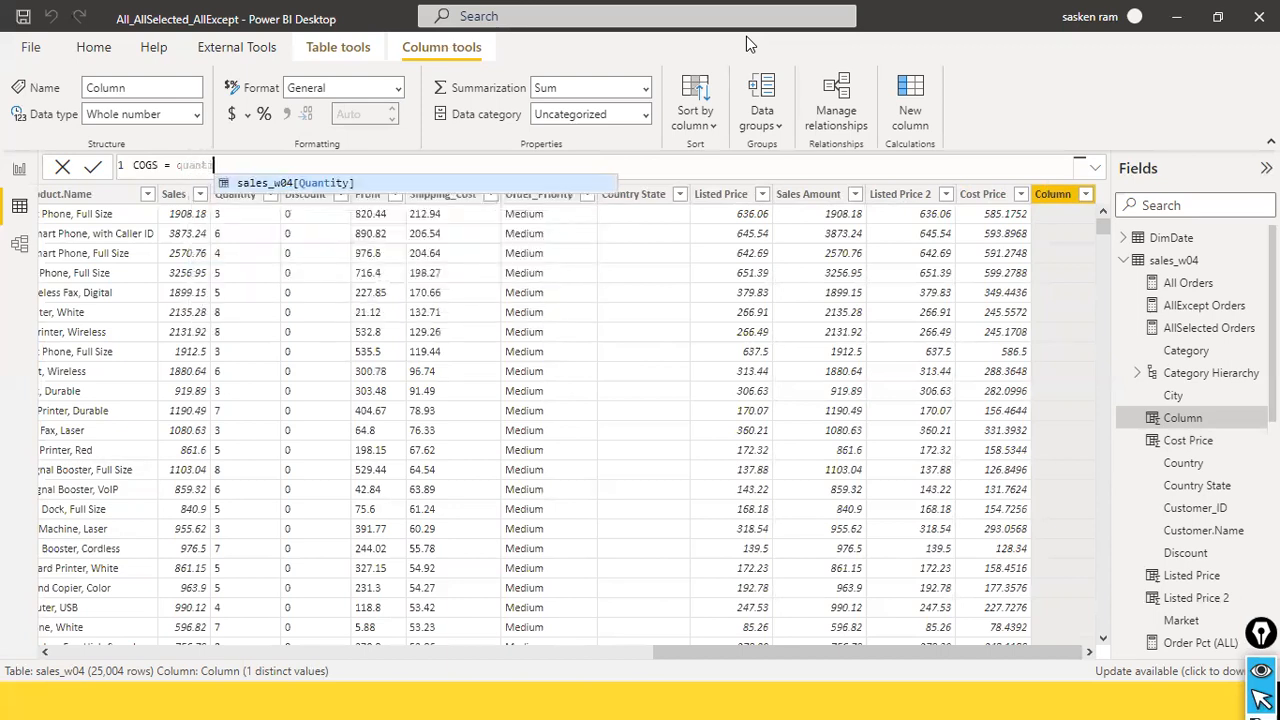
key("Tab")
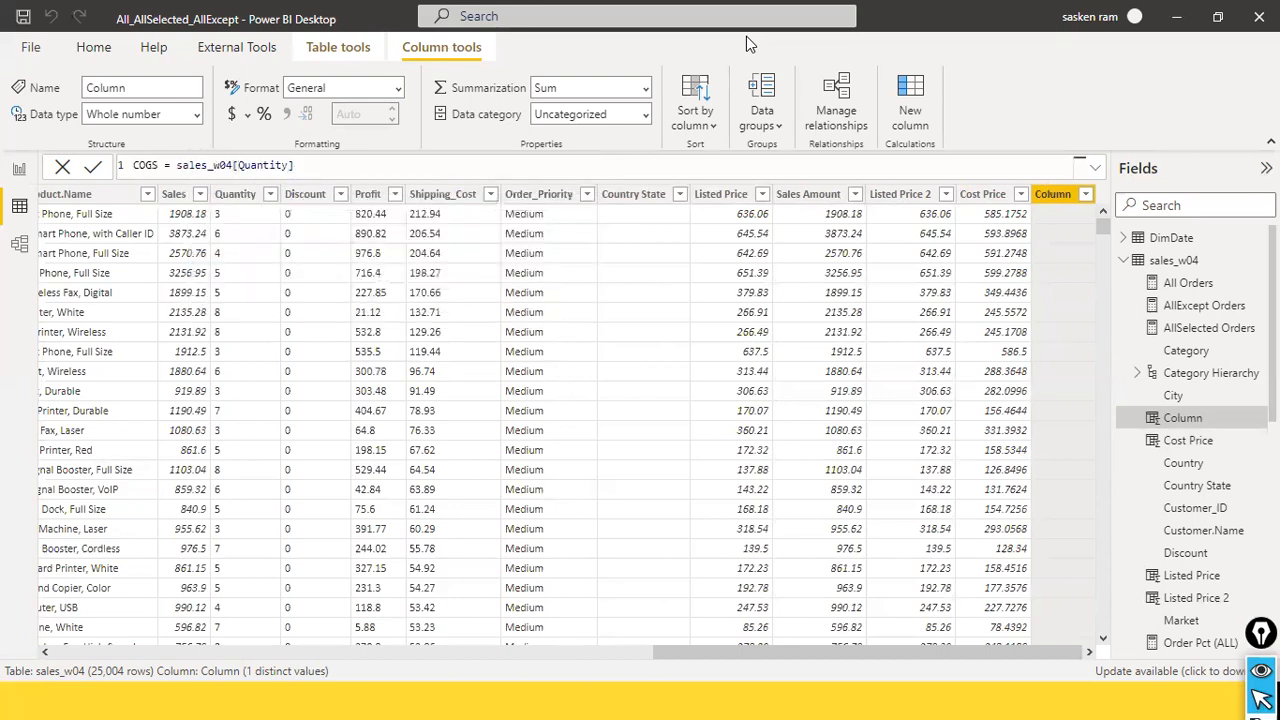
type("* ost")
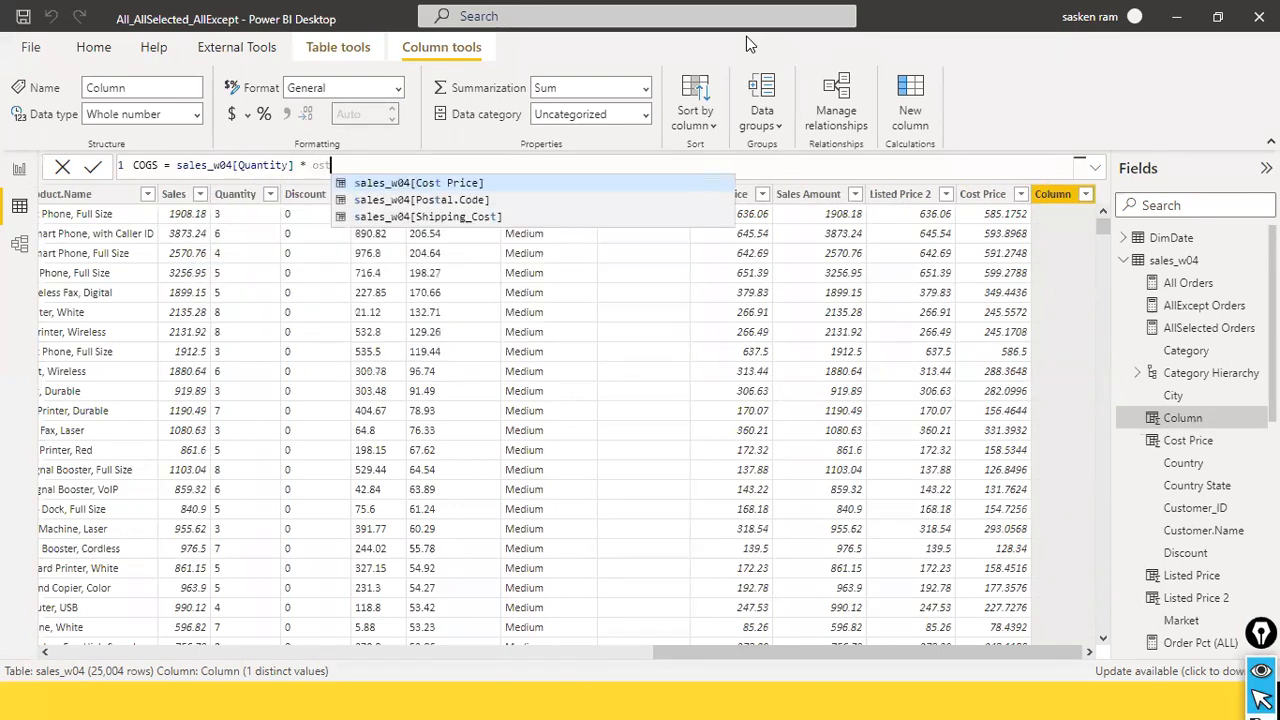
key("Tab")
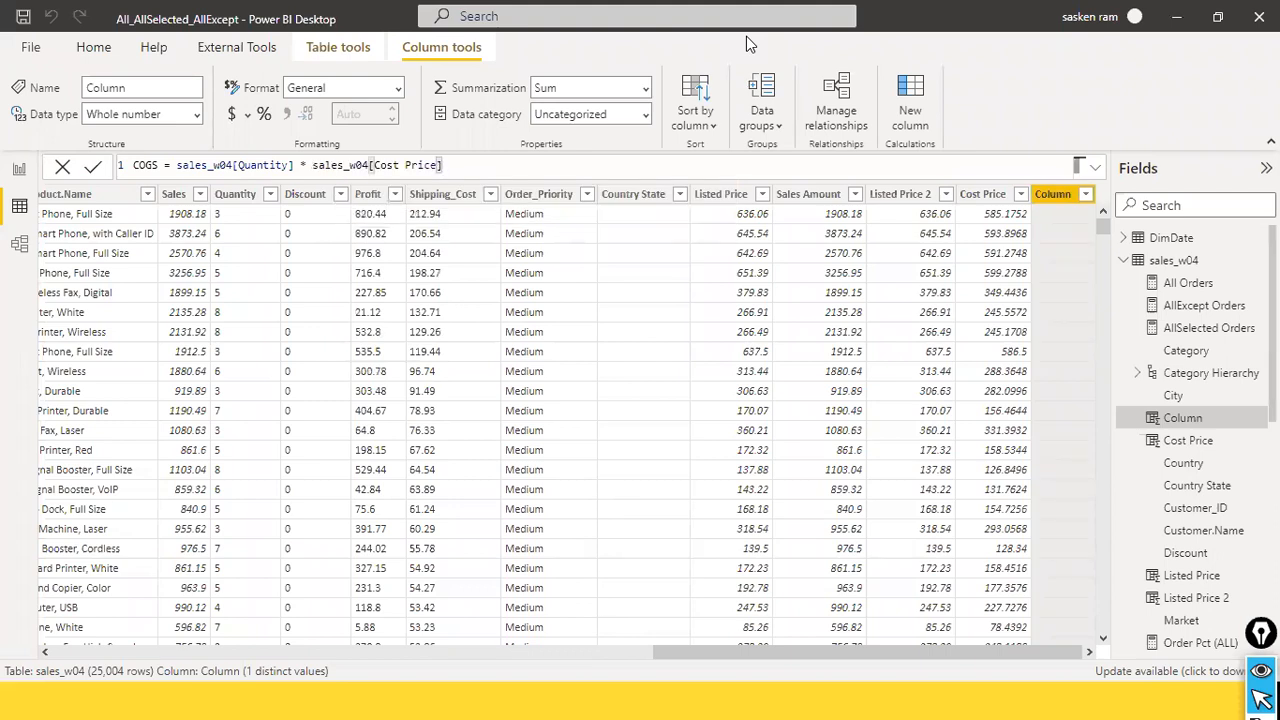
key("Return")
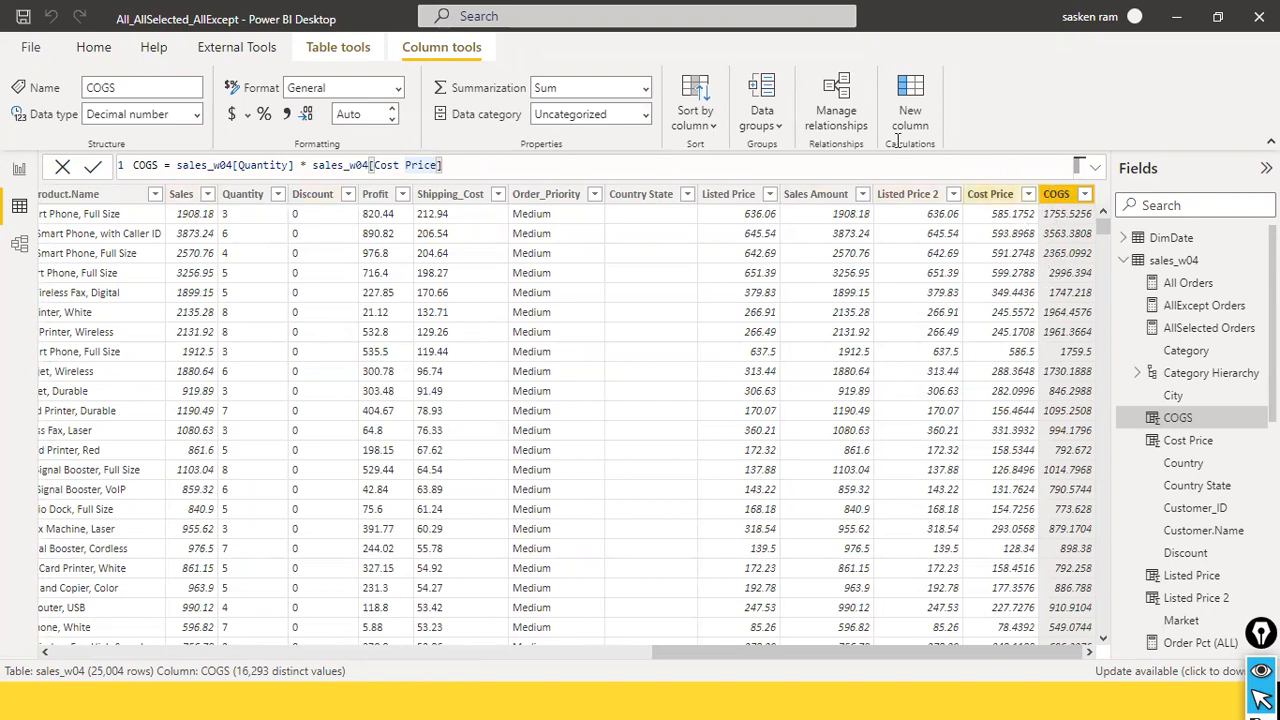
- Add a calculated column named Margin to sales_w04, defined as sales_w04[Sales Amount] - sales_w04[COGS]
left_click(920, 107)
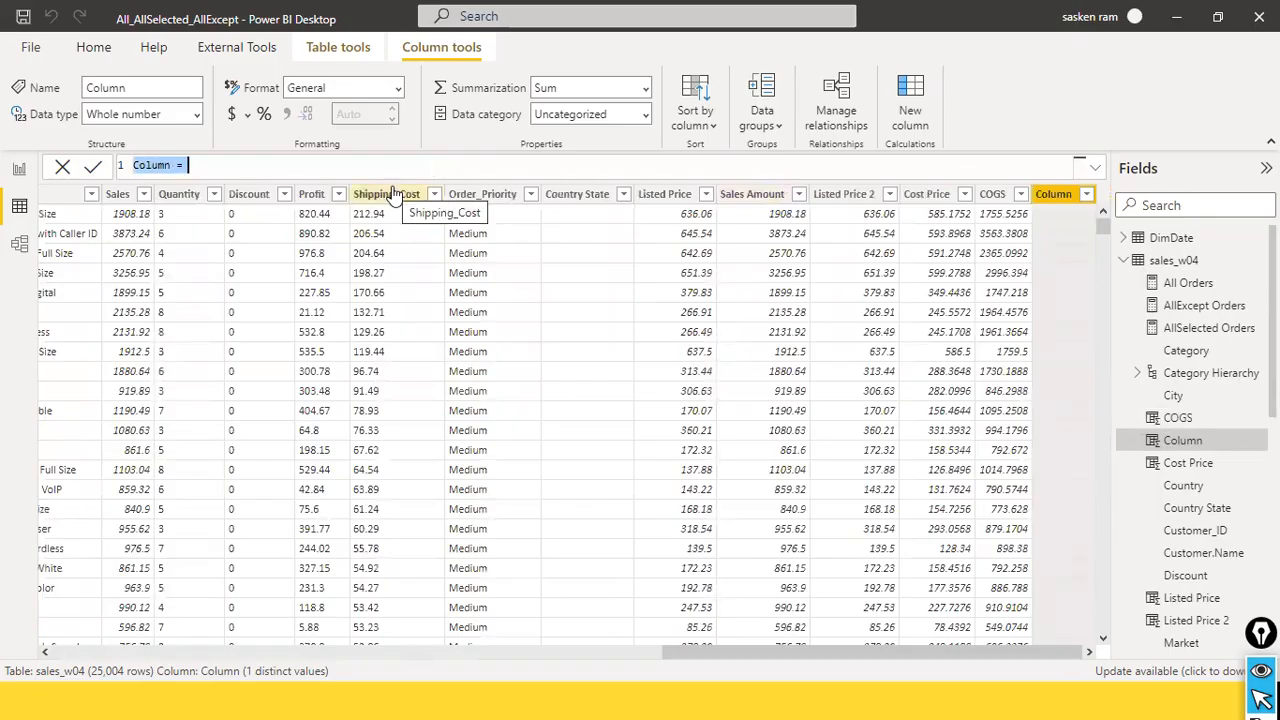
type("Merg")
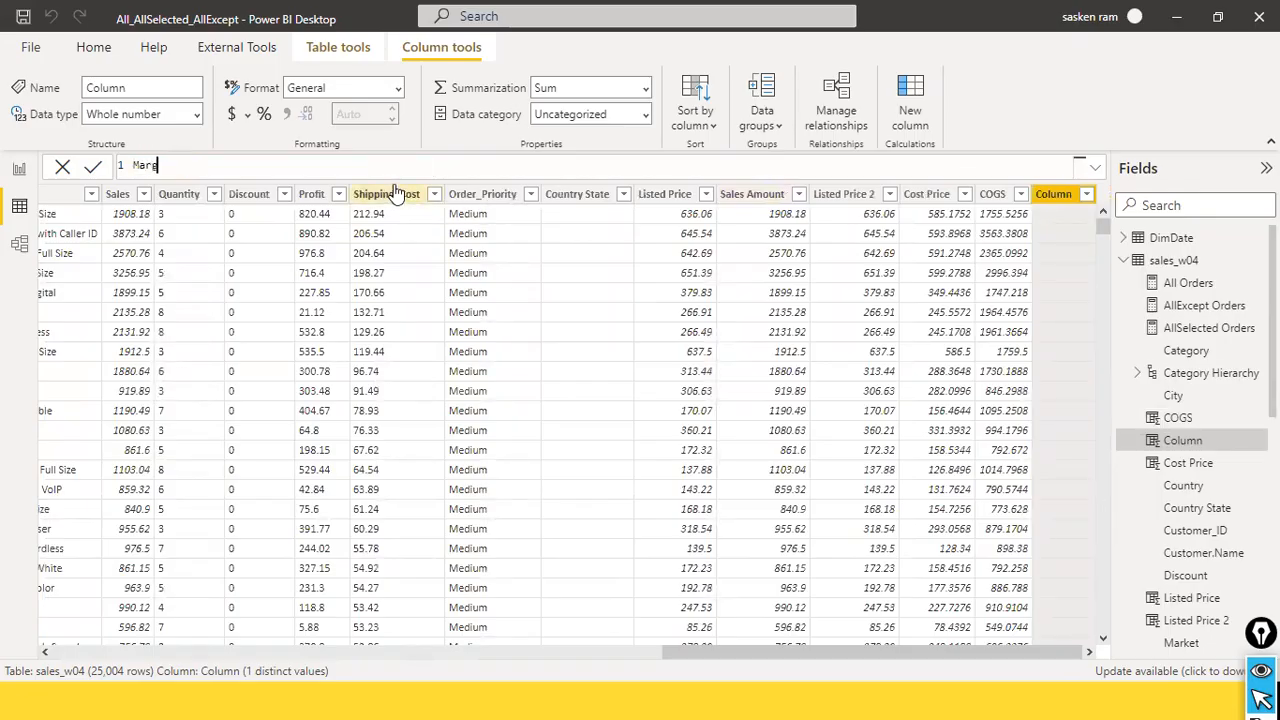
type("in = sales sm")
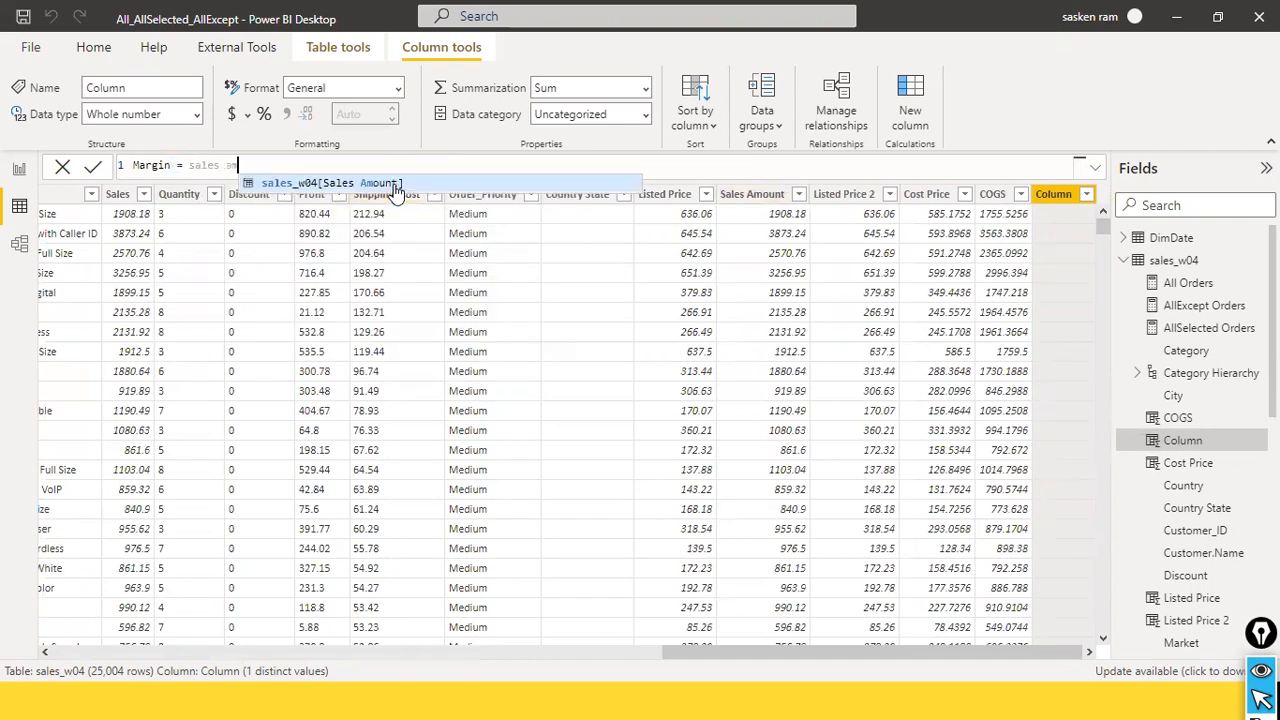
left_click(395, 183)
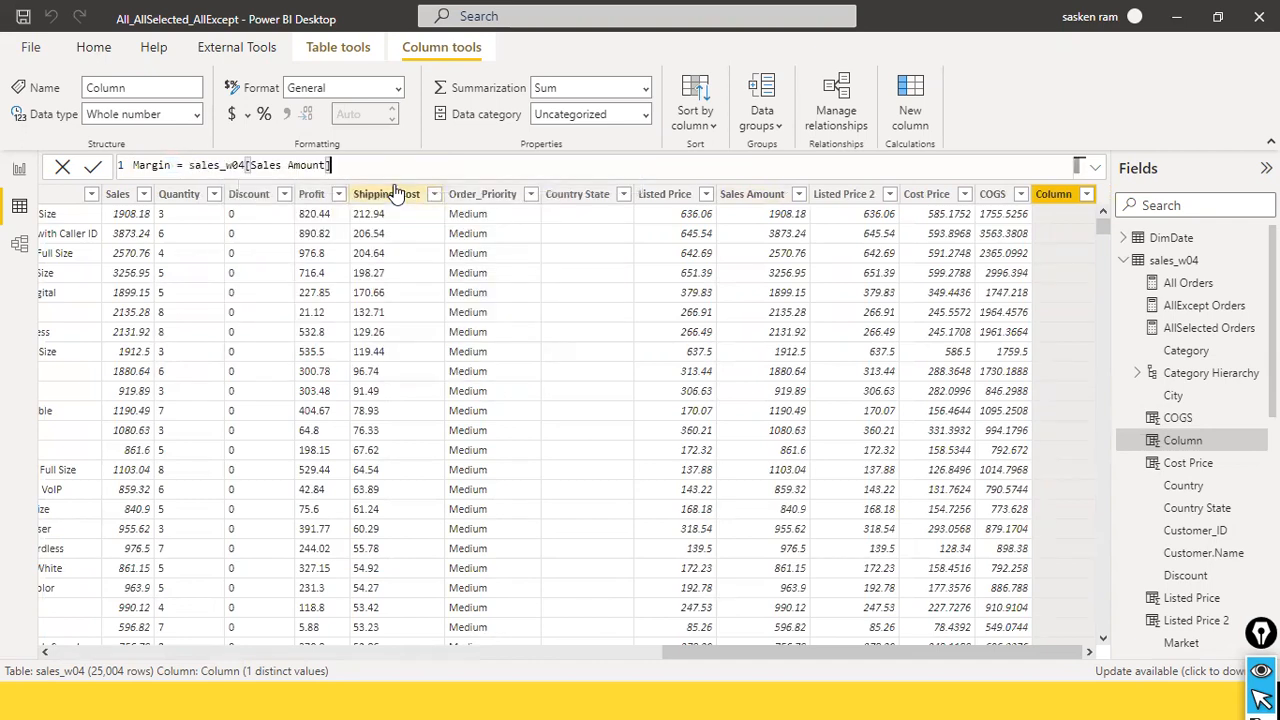
type("og")
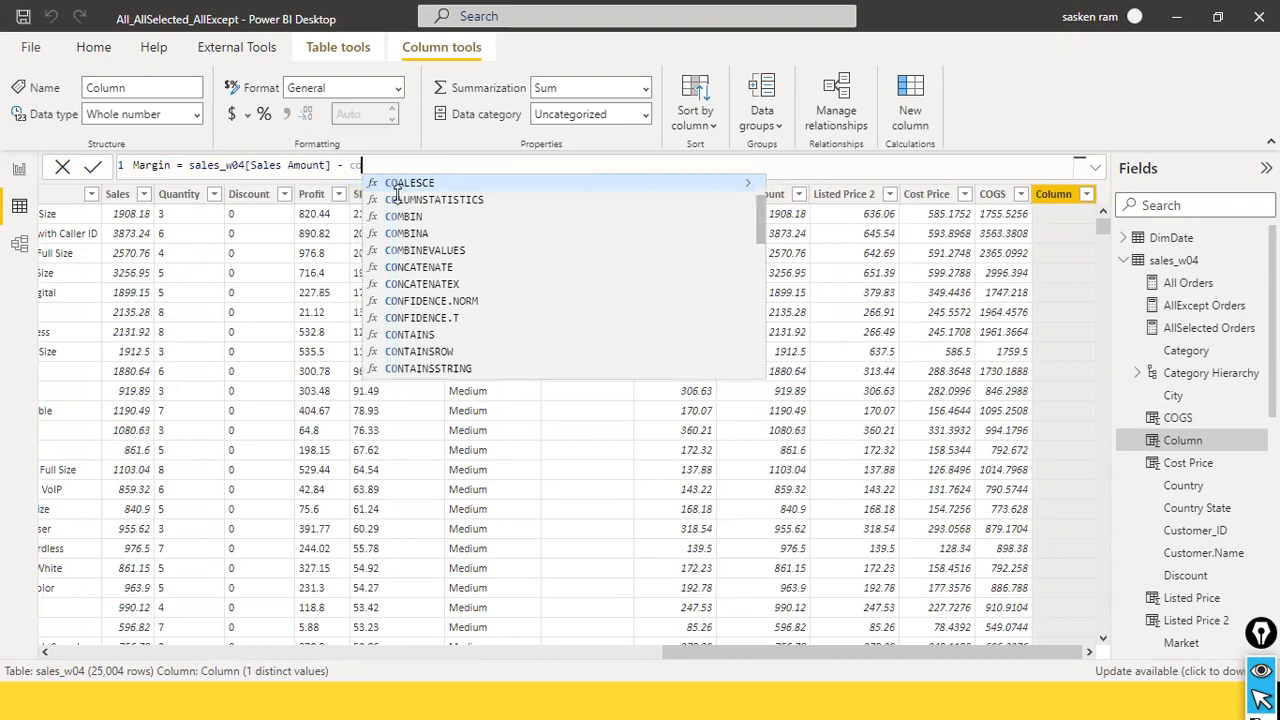
key("Tab")
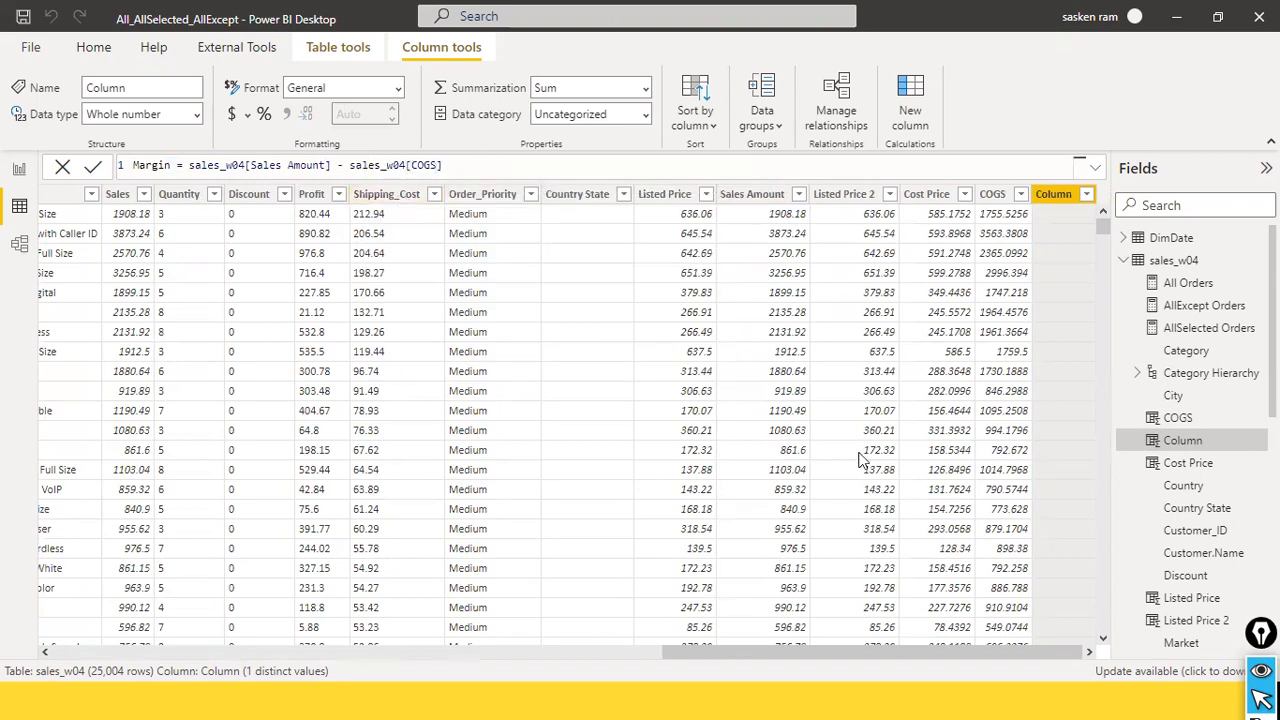
key("Return")
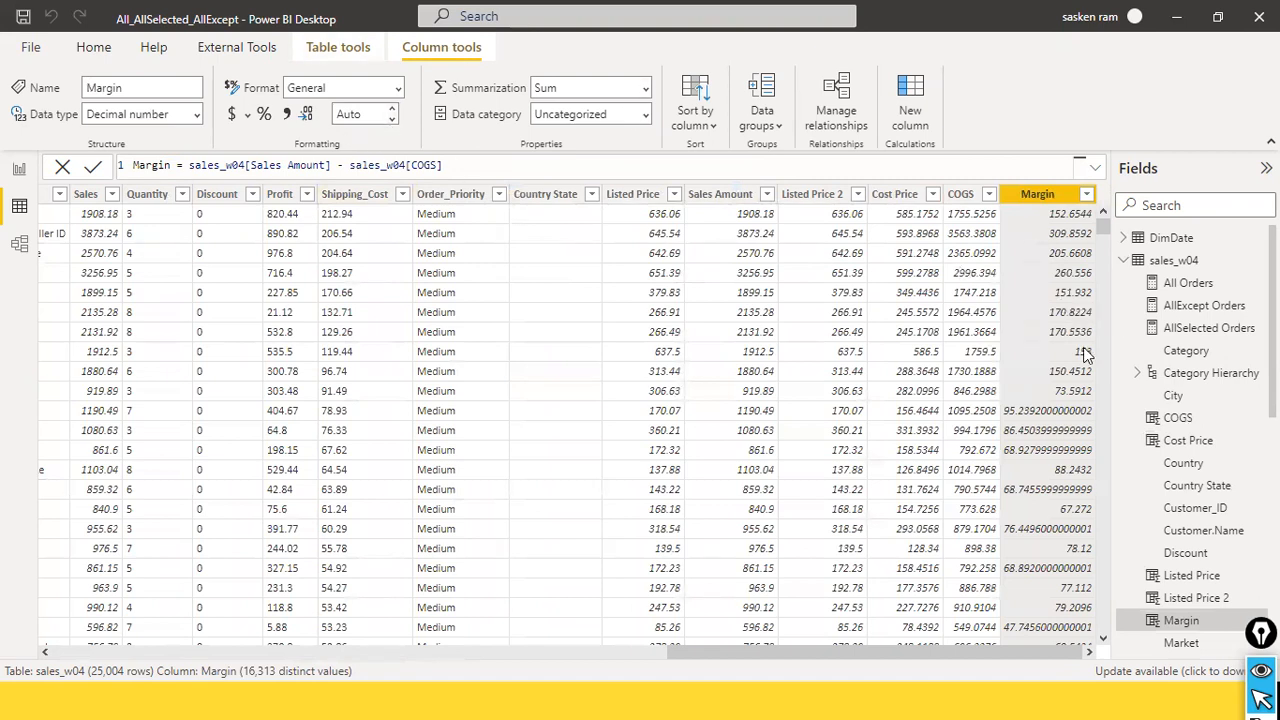
- Format the Margin column to show 2 decimal places
left_click(395, 113)
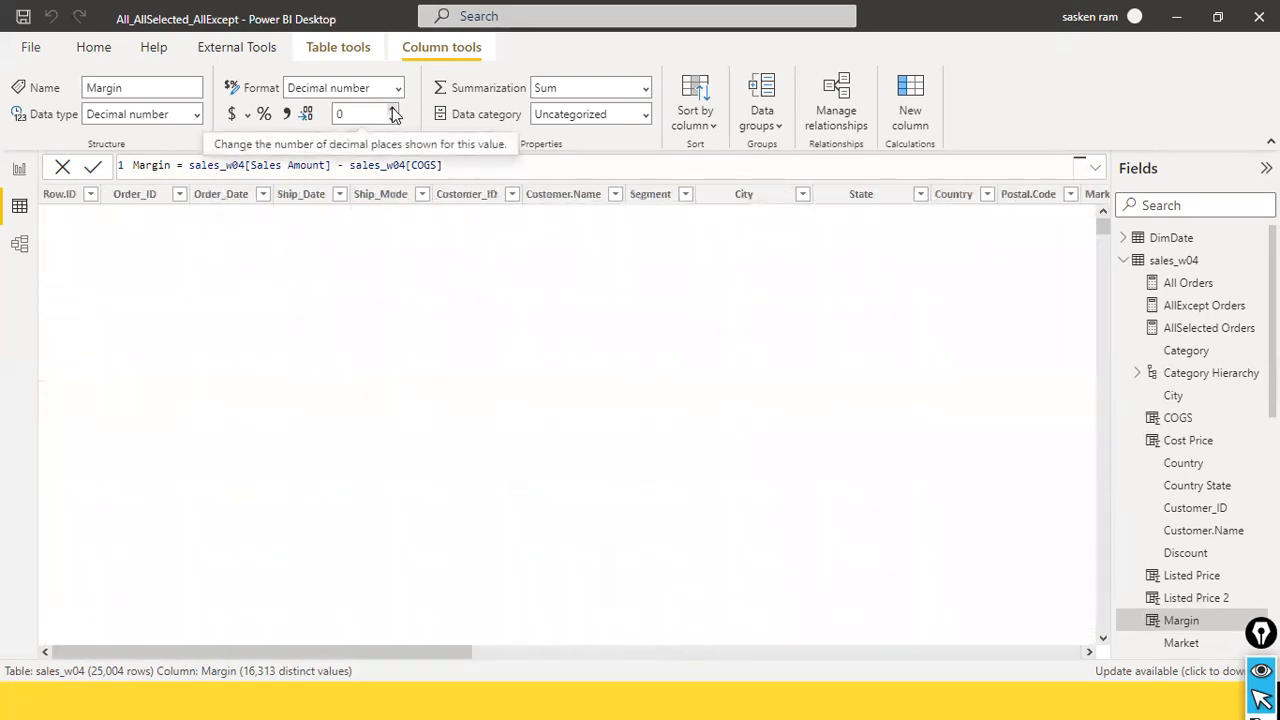
left_click(366, 114)
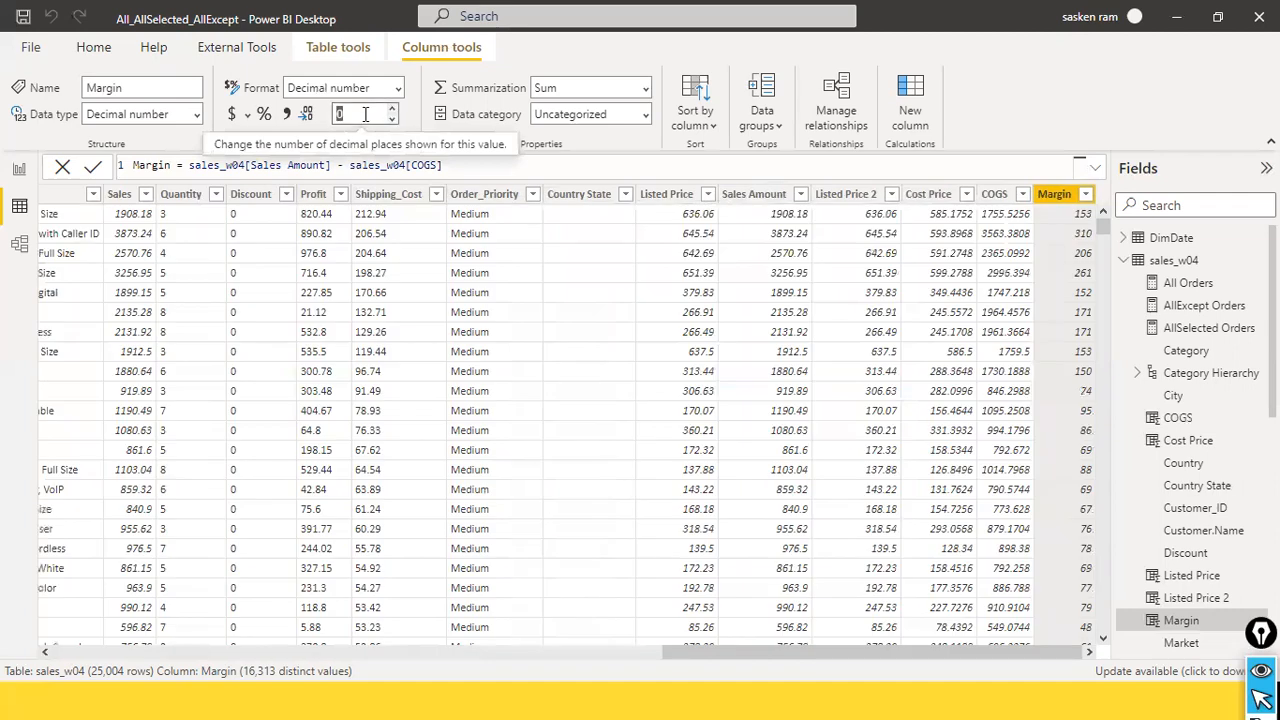
type("2")
key("Return")
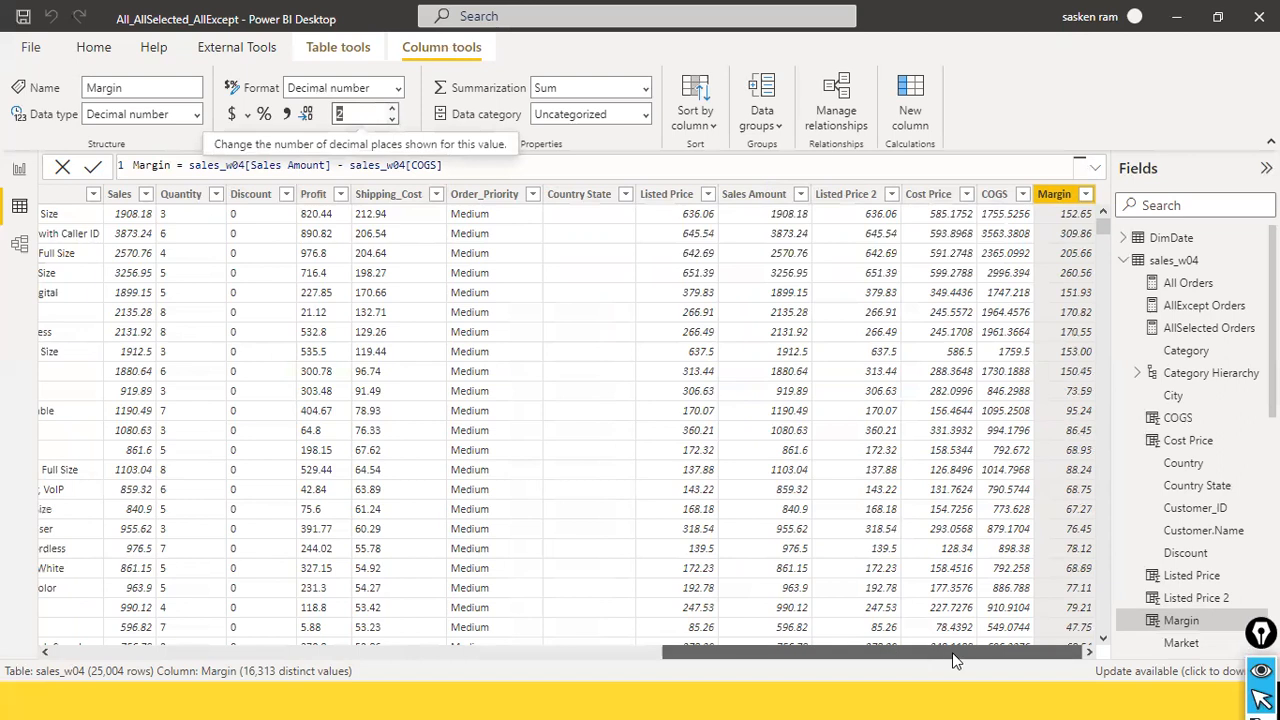
- Review the formulas of the COGS and Margin columns and switch to the Calculated Column slide
left_click(998, 197)
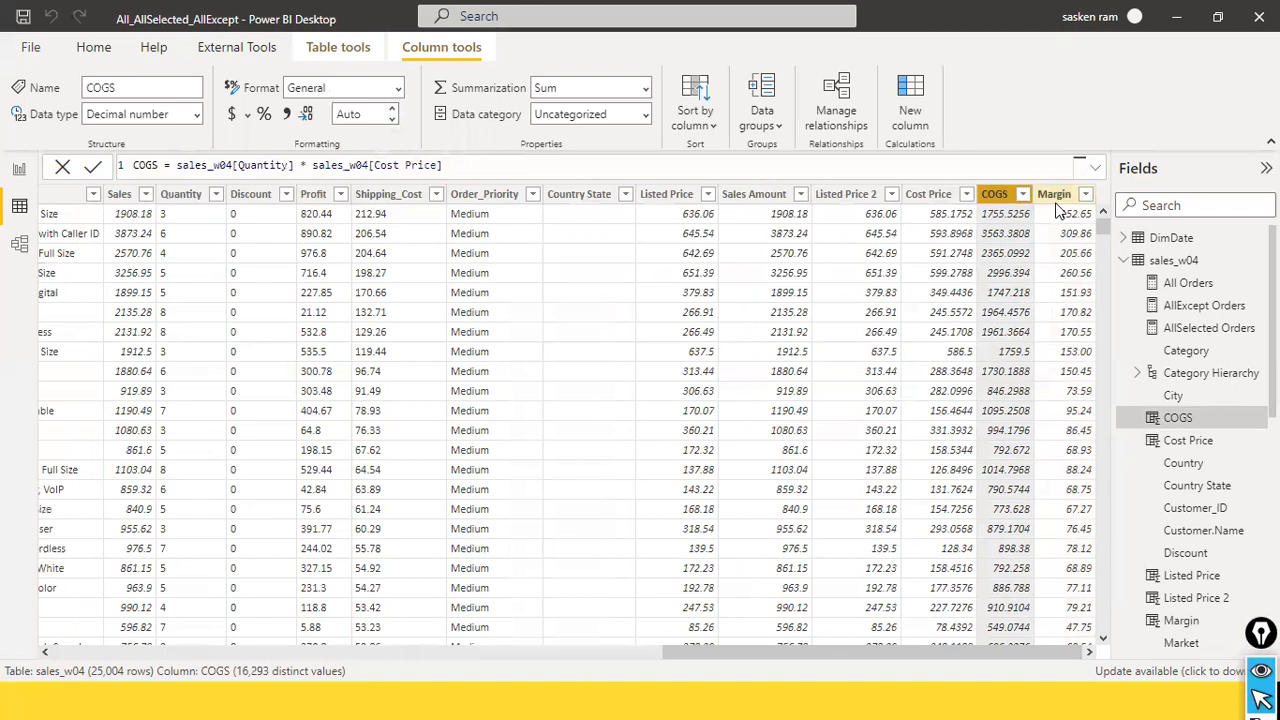
left_click(1057, 200)
left_click(1005, 198)
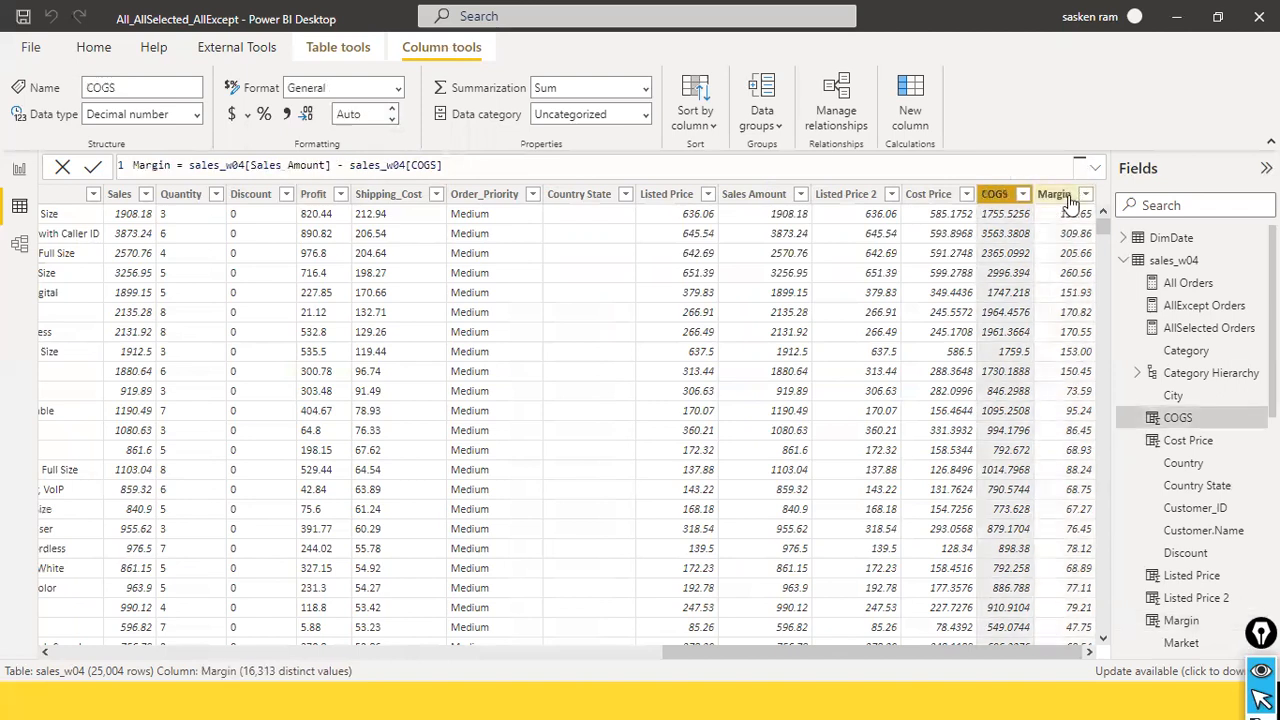
left_click(1062, 197)
left_click(995, 198)
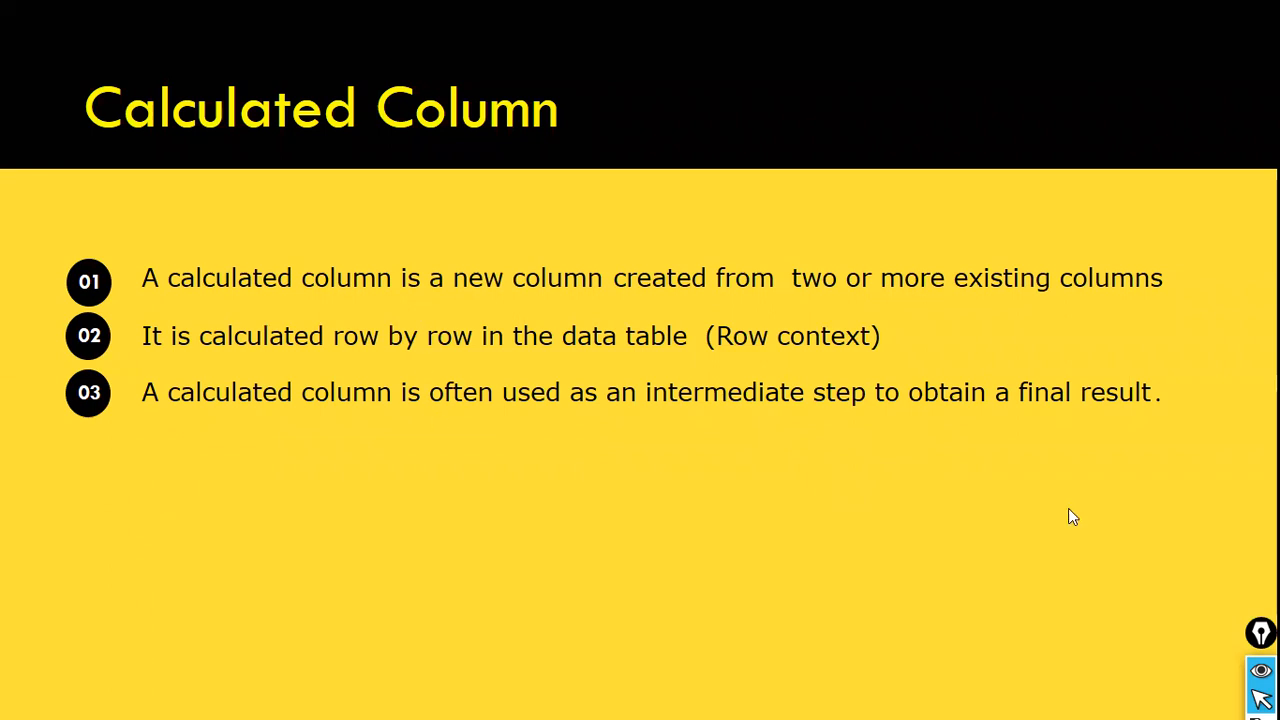
key("alt+Tab")
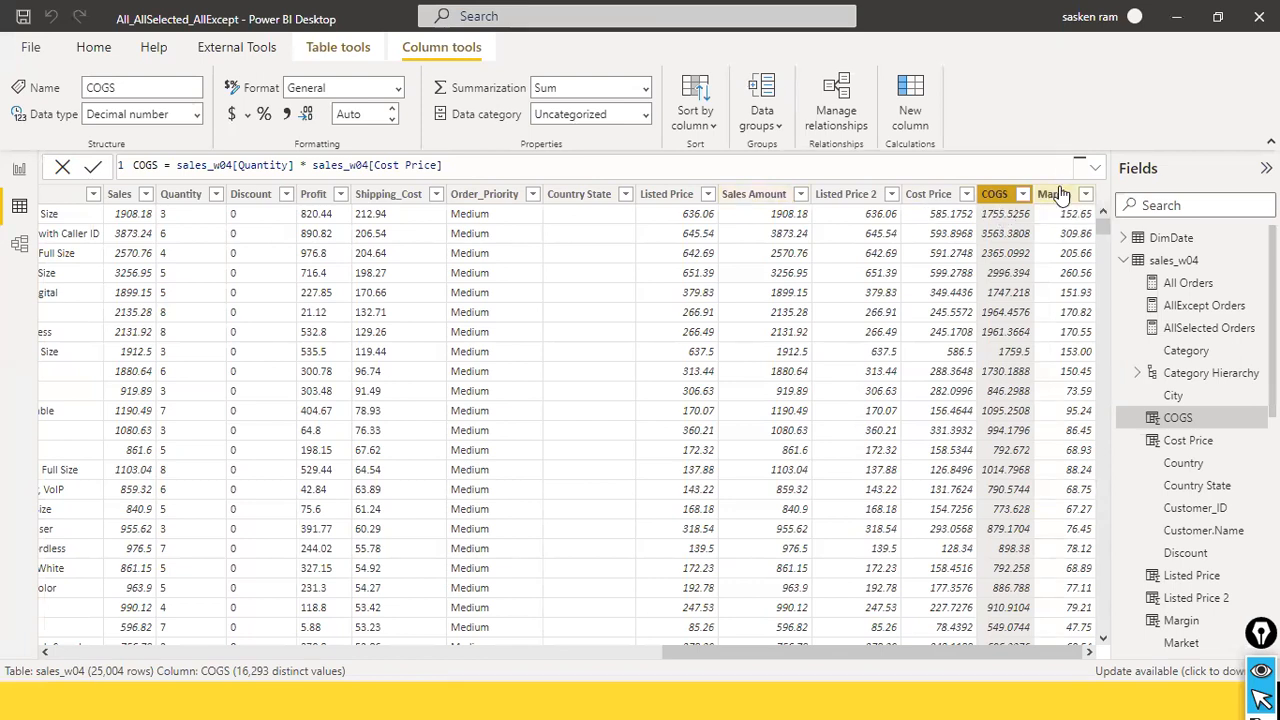
key("alt+Tab")
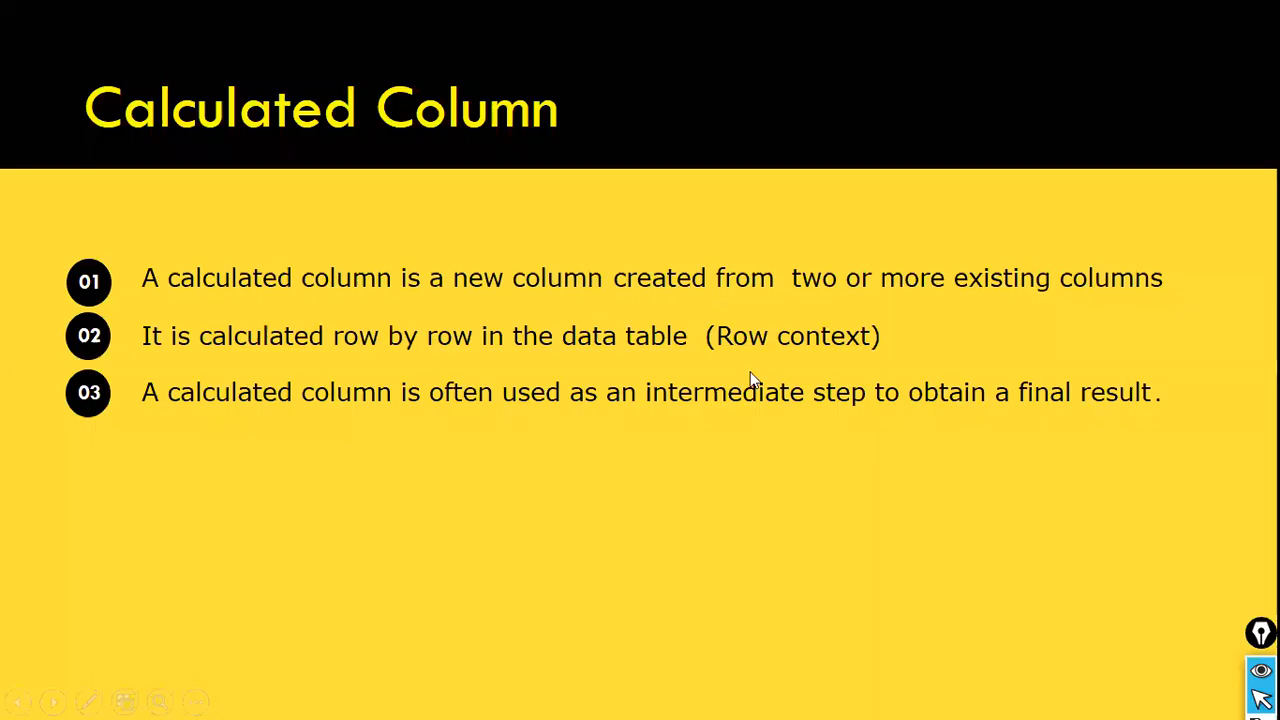